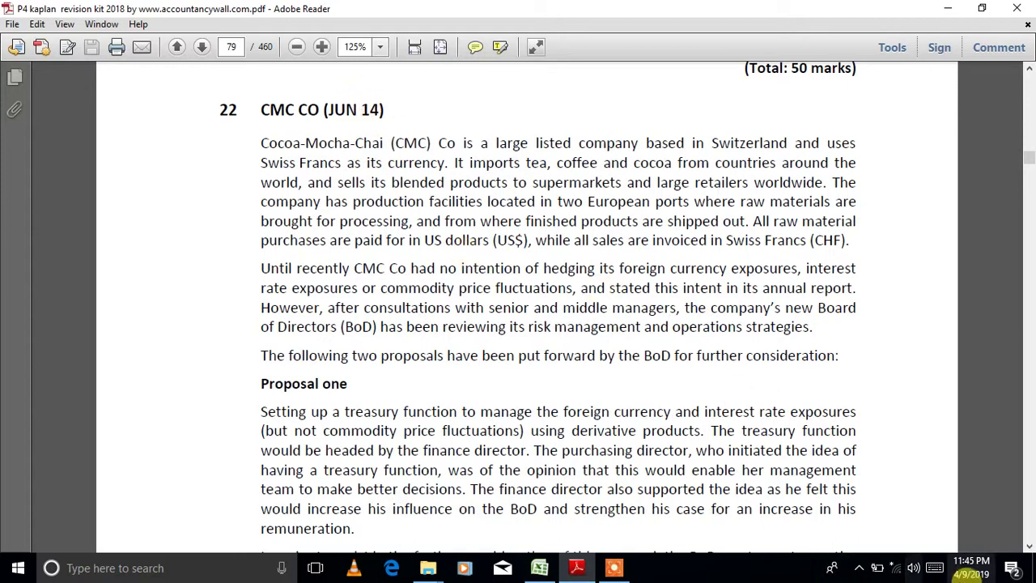
- Scroll to Proposal one and highlight the US$5,060,000 payment due in four months
click(1028, 546)
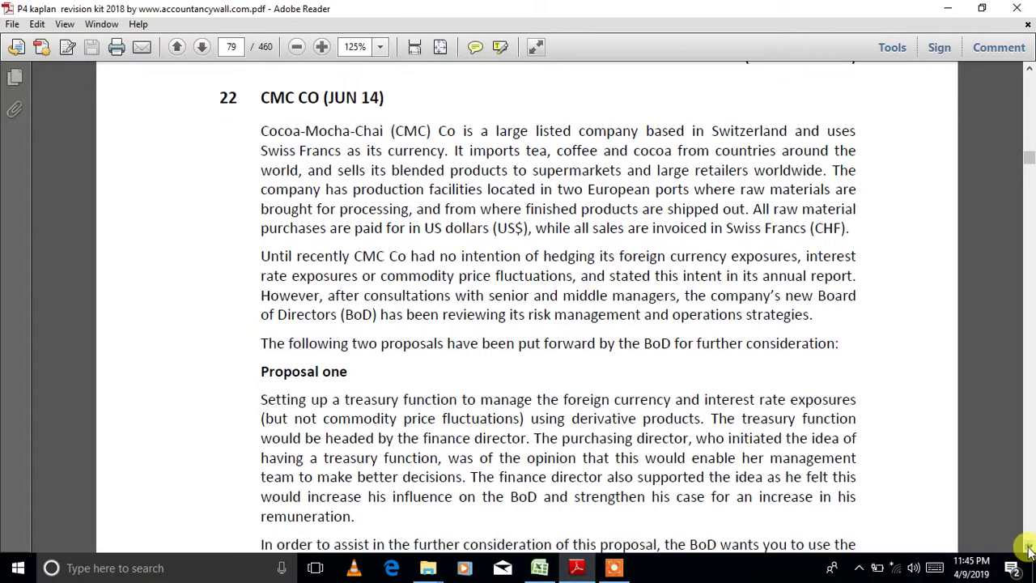
click(1028, 545)
click(1029, 545)
drag(1029, 549, 1028, 549)
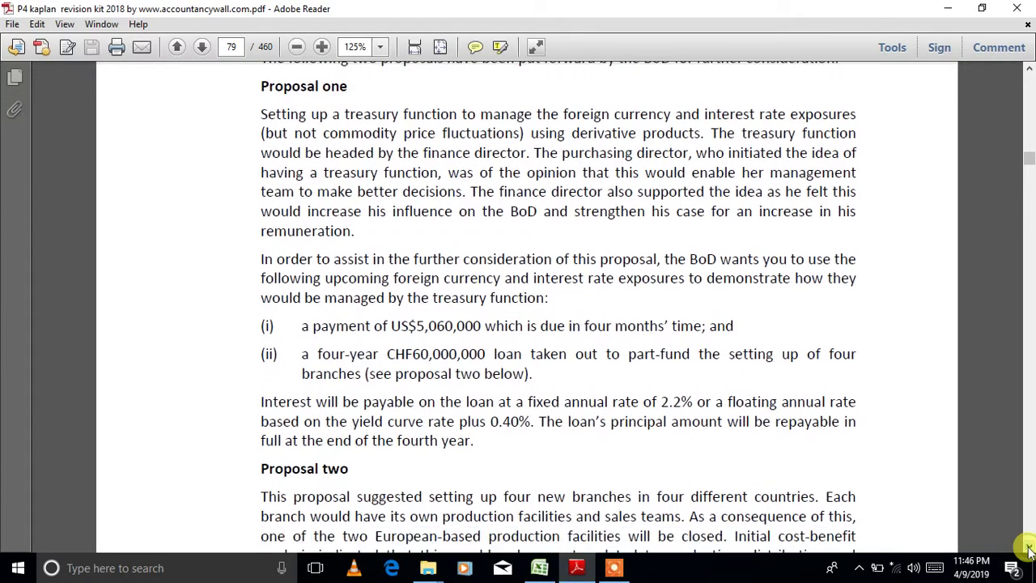
drag(302, 327, 724, 326)
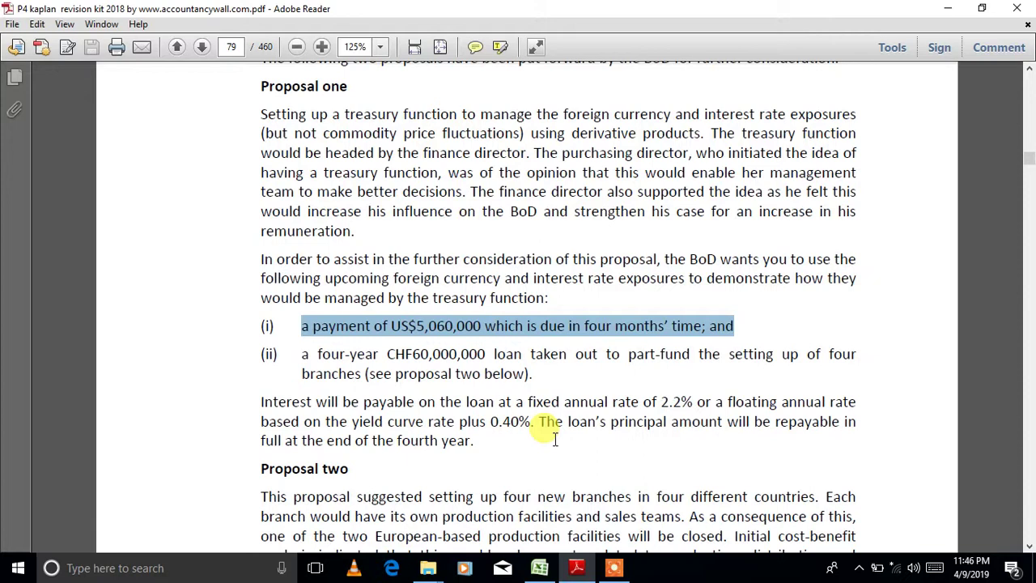
- Scroll past the futures and options tables to Required parts (a) and (b)
scroll(1028, 545, down, 9)
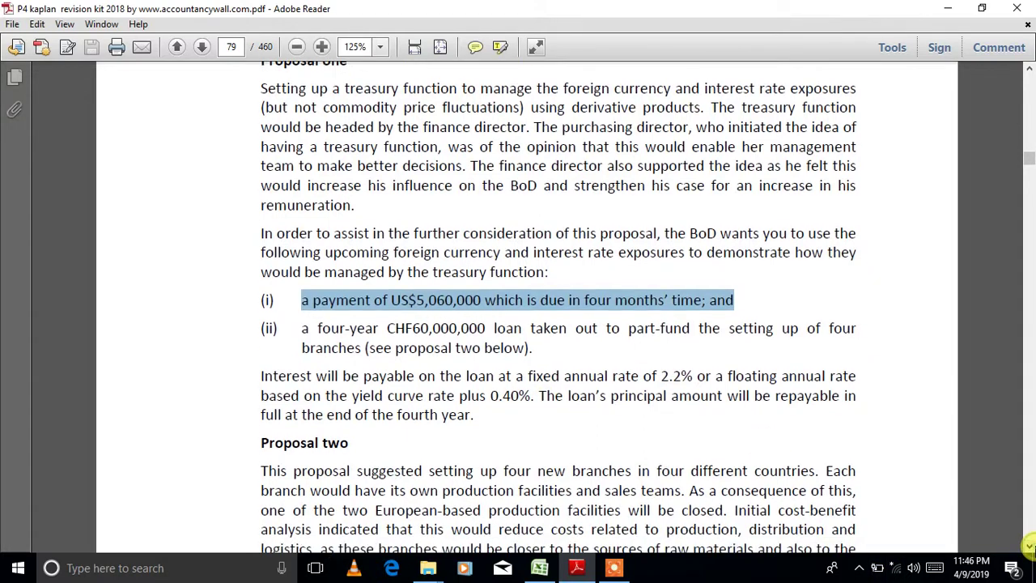
scroll(1027, 544, down, 15)
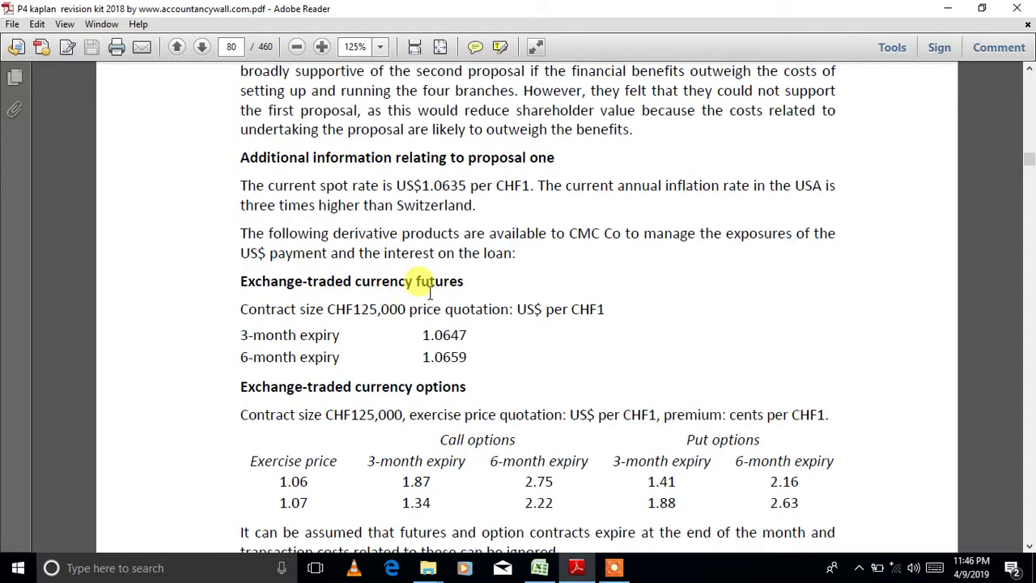
click(1030, 547)
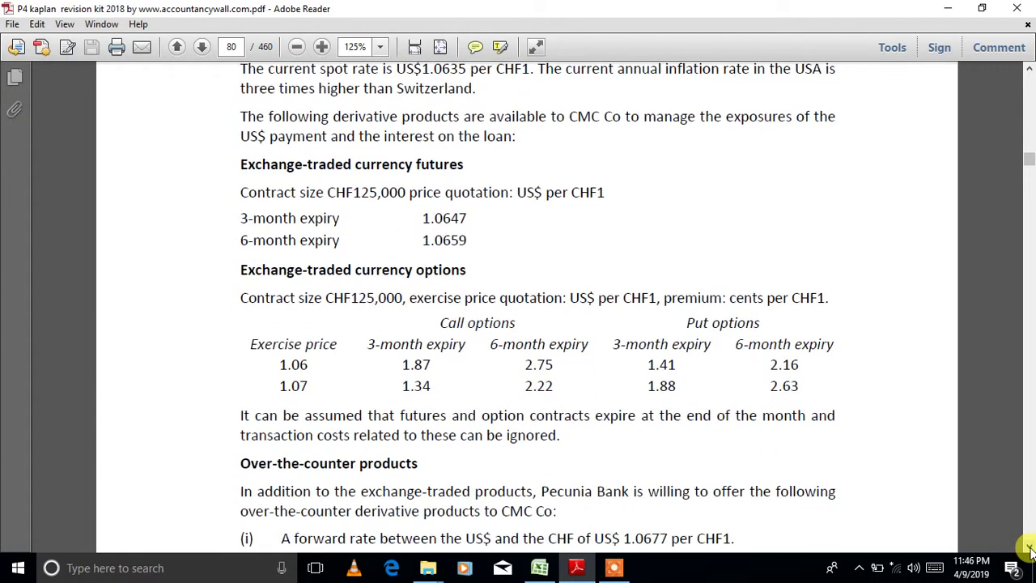
scroll(1030, 547, down, 4)
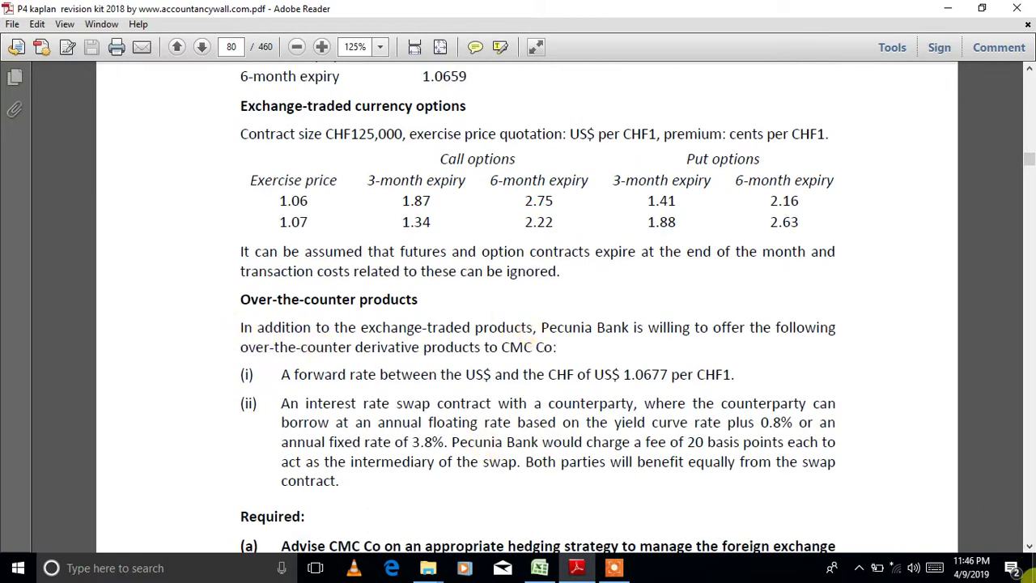
click(1029, 547)
click(1030, 547)
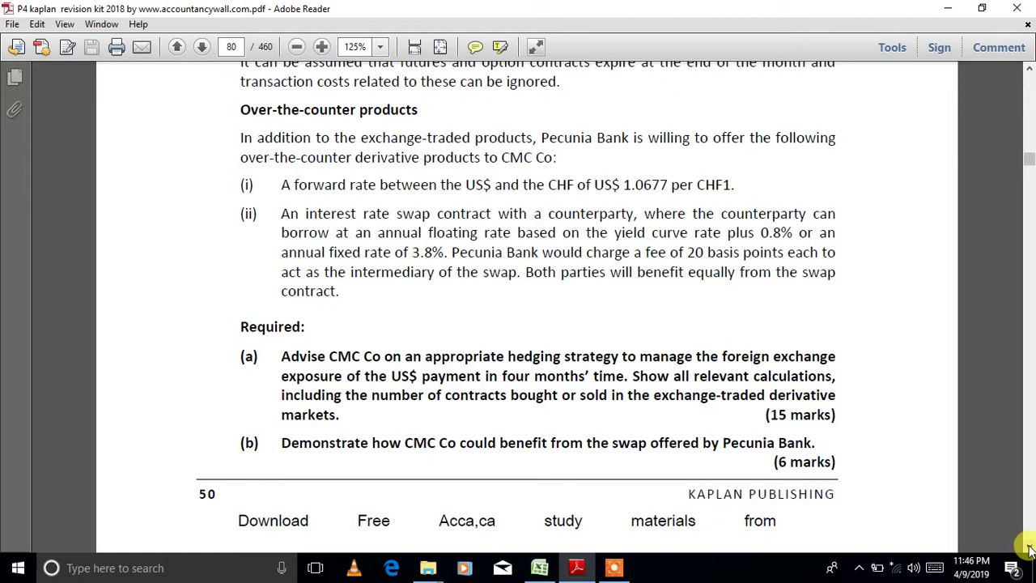
- Switch to the Book1 workbook and widen column C
click(544, 569)
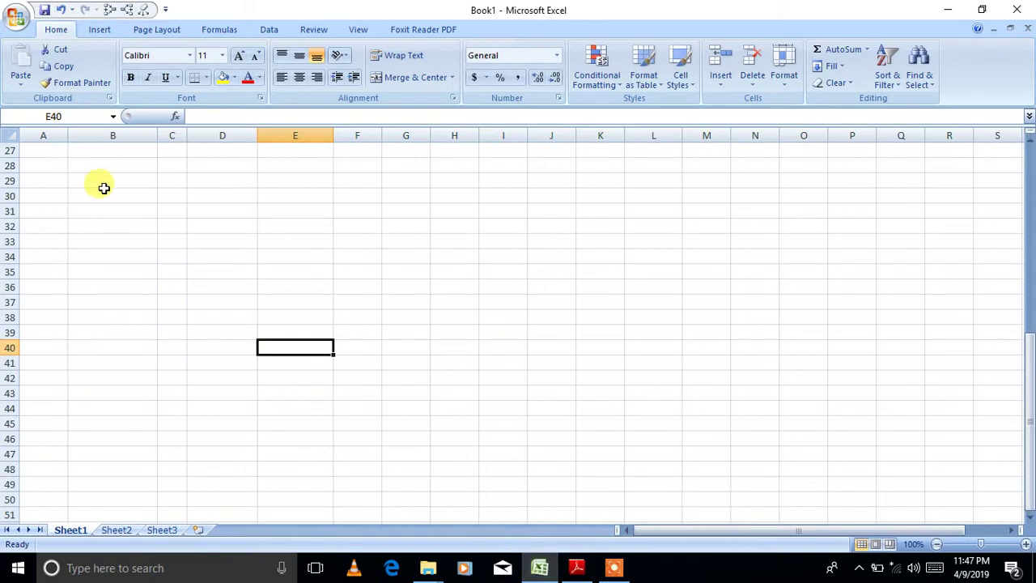
click(55, 127)
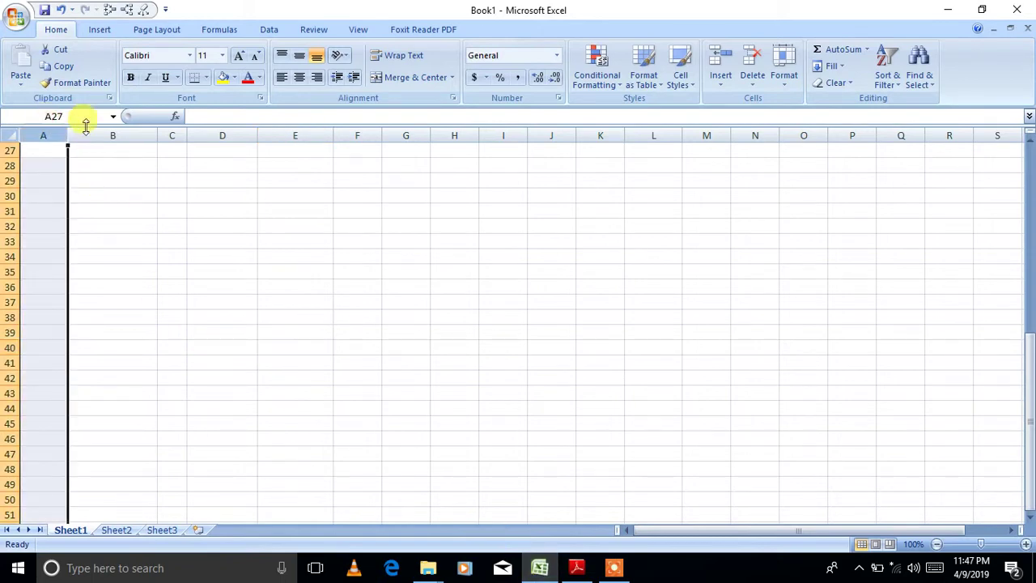
drag(186, 133, 249, 136)
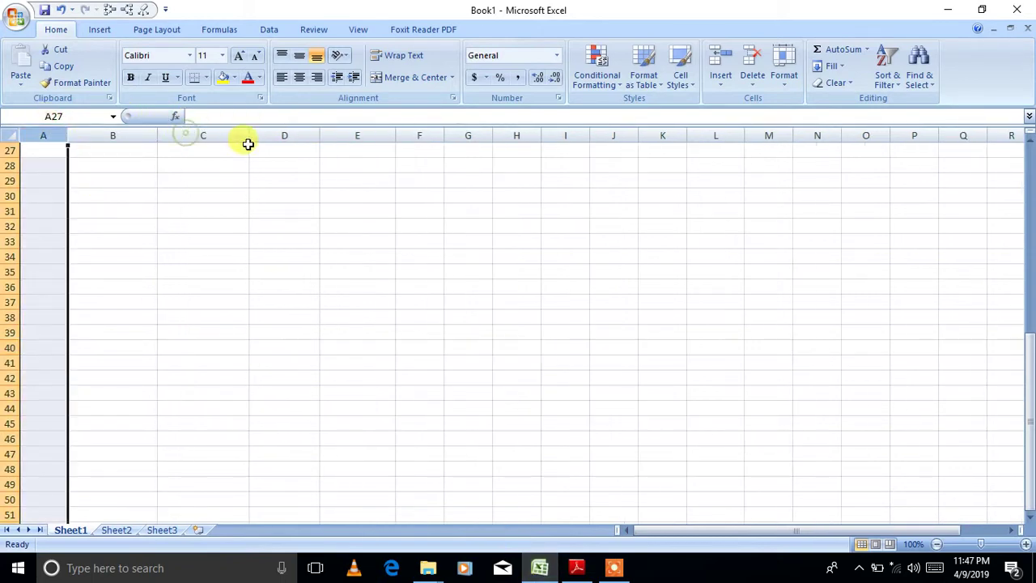
click(56, 150)
click(61, 163)
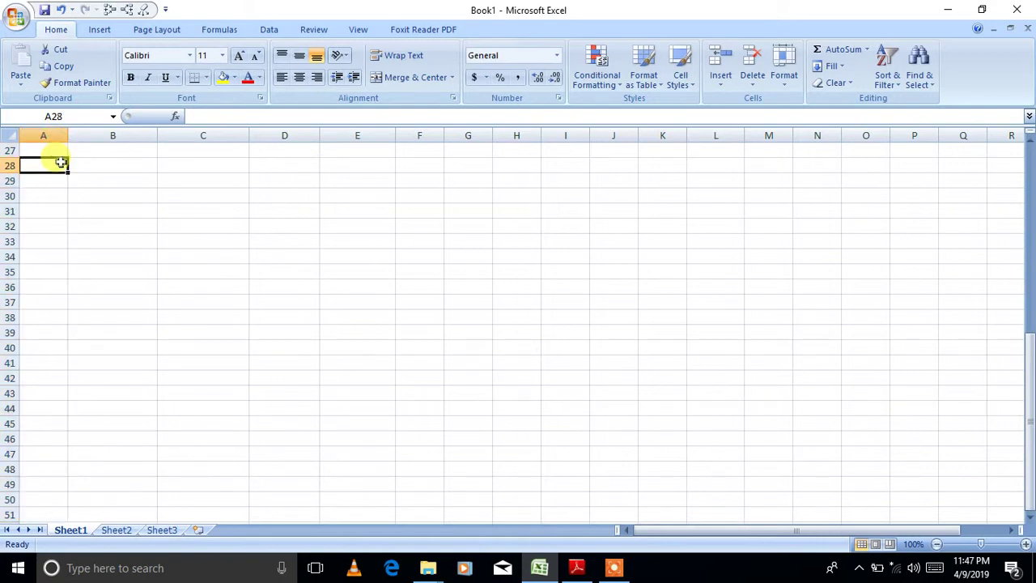
- Write 'This company has three methods of hedging exchange rate risk.' in B28
click(98, 160)
text(This com[)
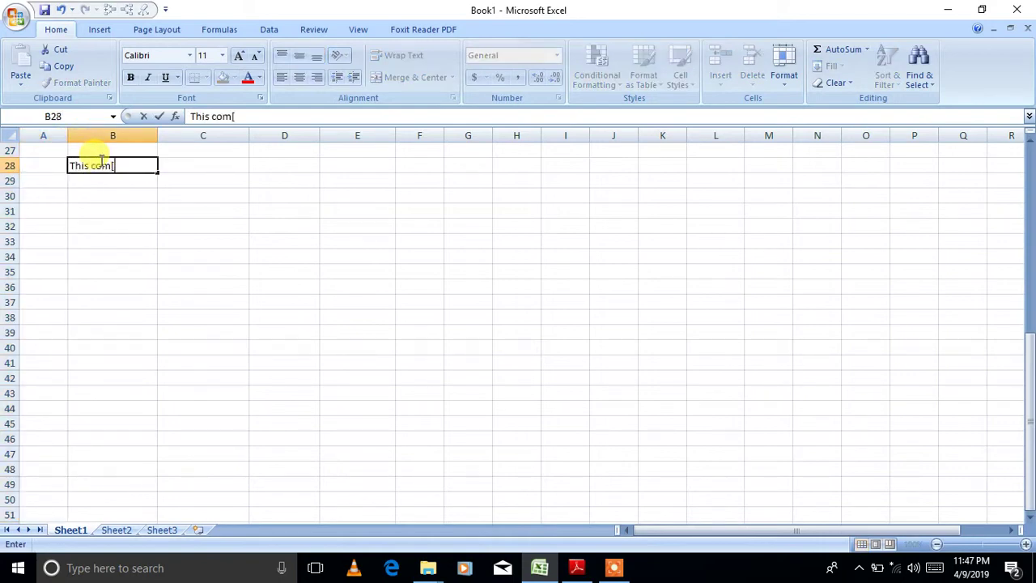
key(BackSpace)
text(pany has three)
text( op)
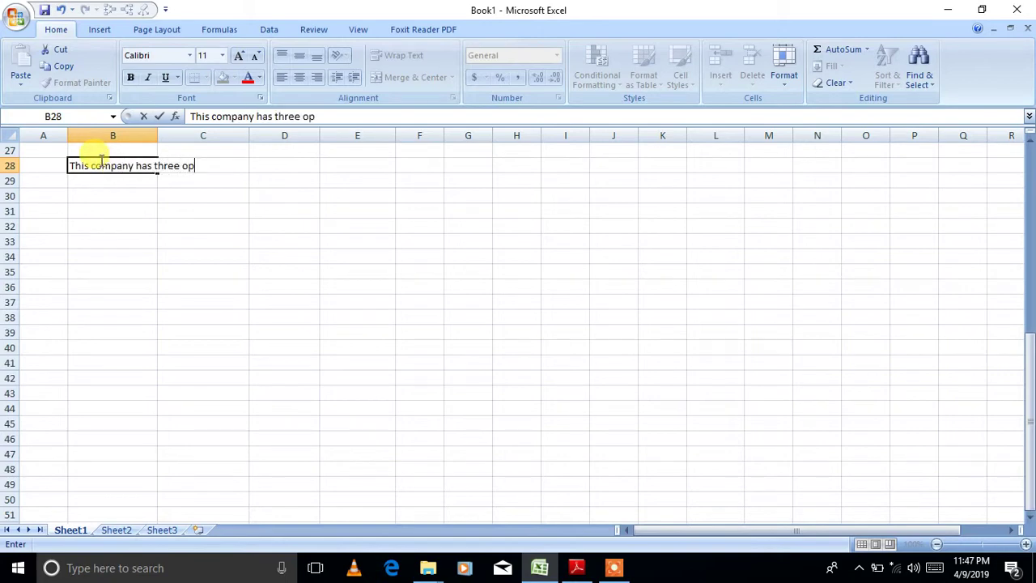
key(BackSpace)
key(BackSpace)
key(BackSpace)
text(met)
text(hods of )
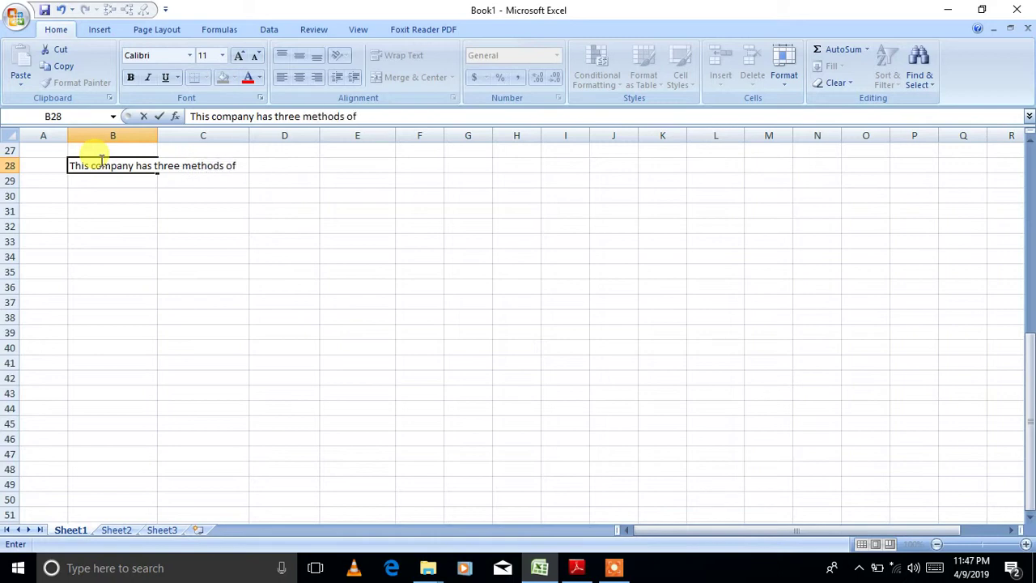
text(hedg)
text(ing rexchange )
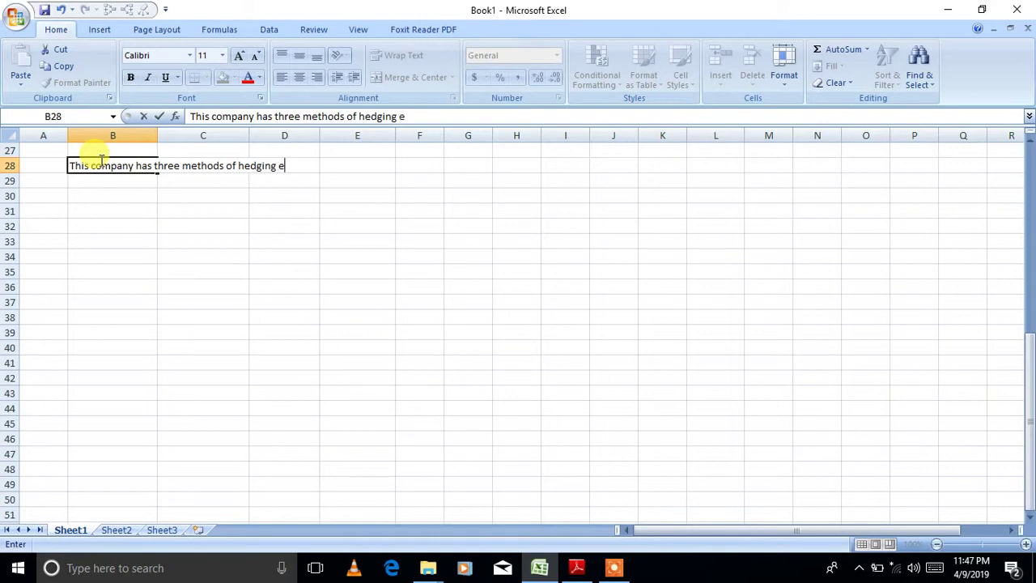
text(rat)
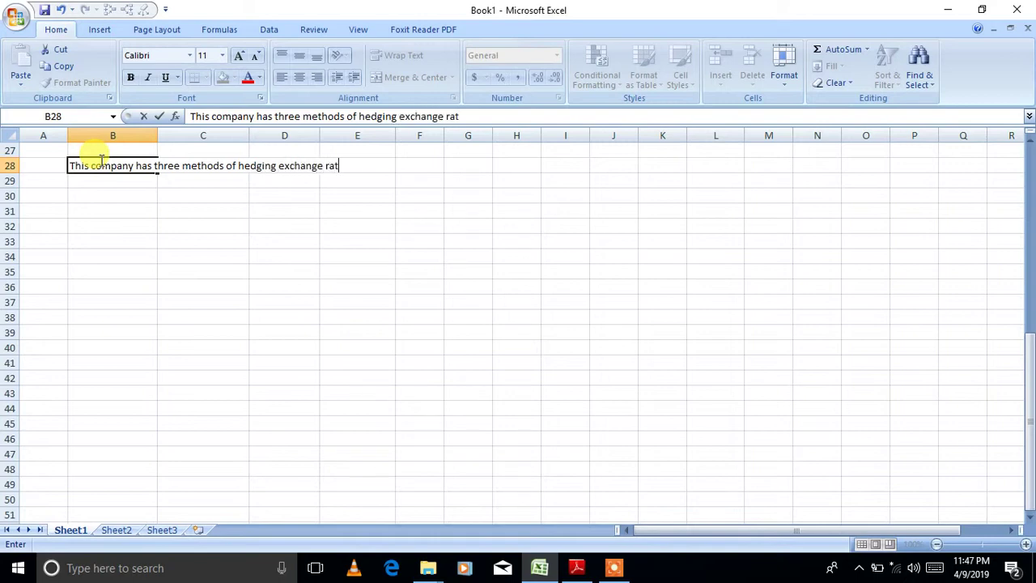
text(r)
key(BackSpace)
text(e )
text(risk mana)
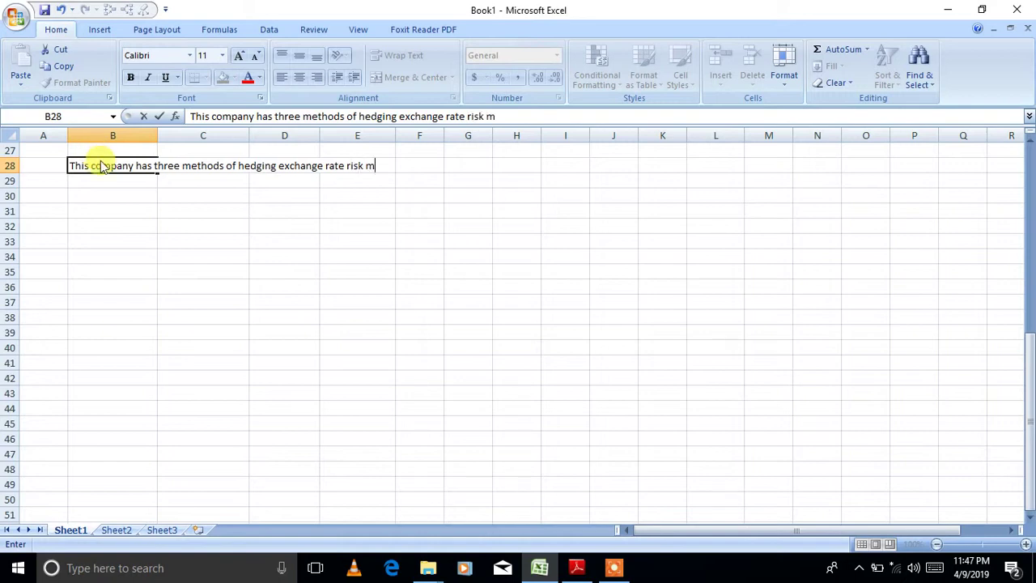
key(BackSpace)
key(BackSpace)
key(BackSpace)
key(BackSpace)
key(BackSpace)
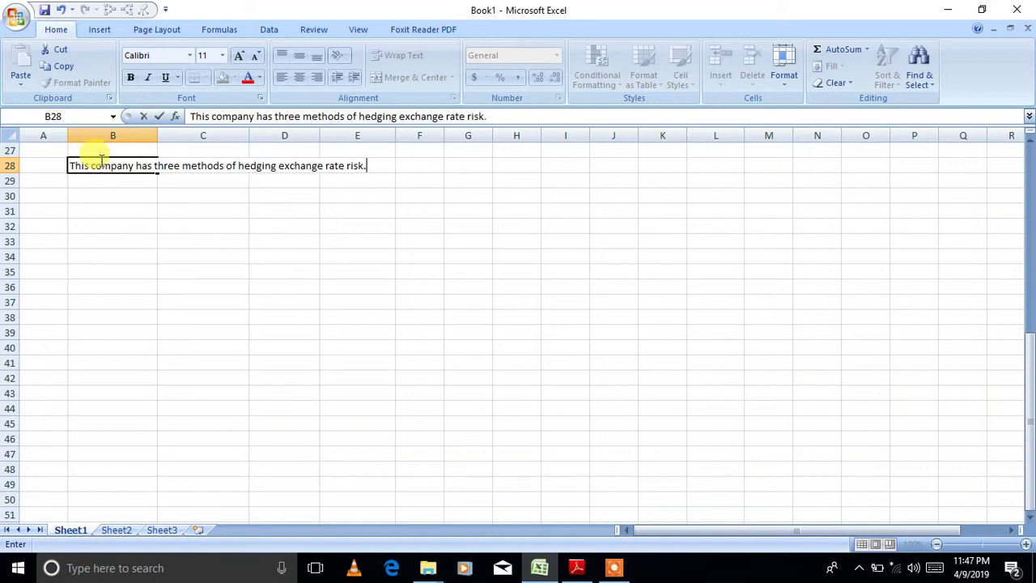
text(.)
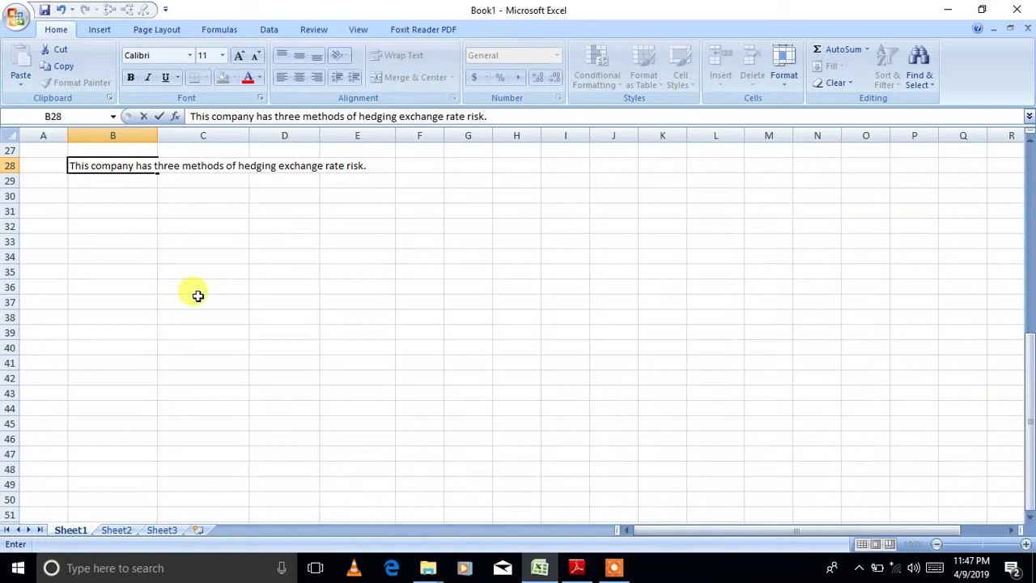
- List 1. Forward contracts, 2. Currency futures, 3. Currency options in B29:B31
click(138, 184)
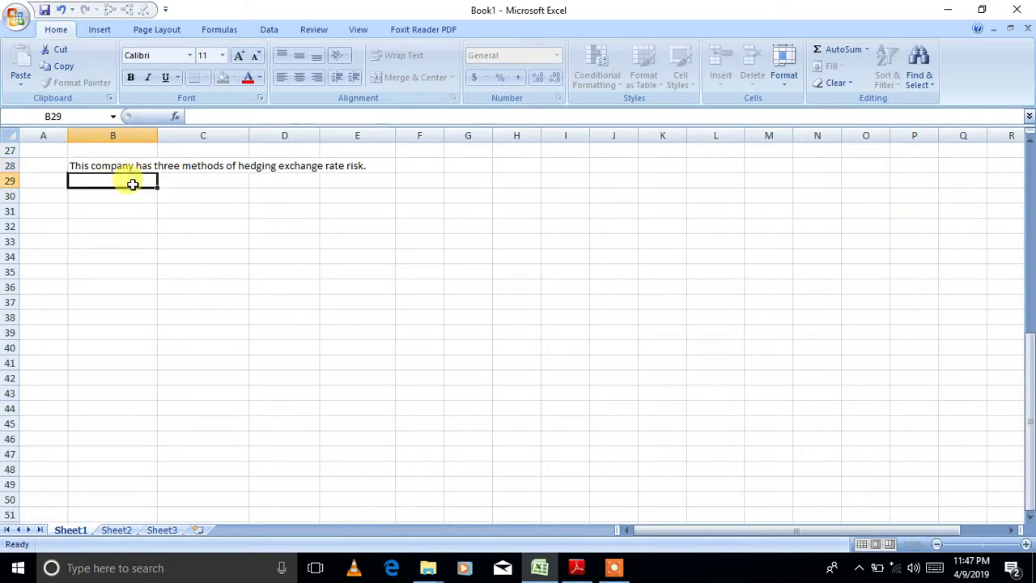
text(1. F)
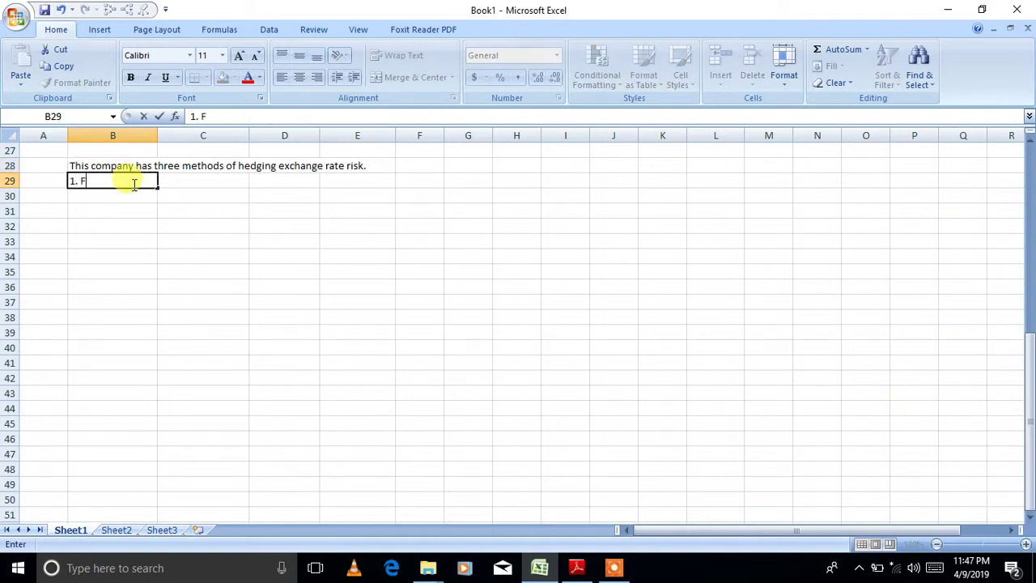
text(orward contracts)
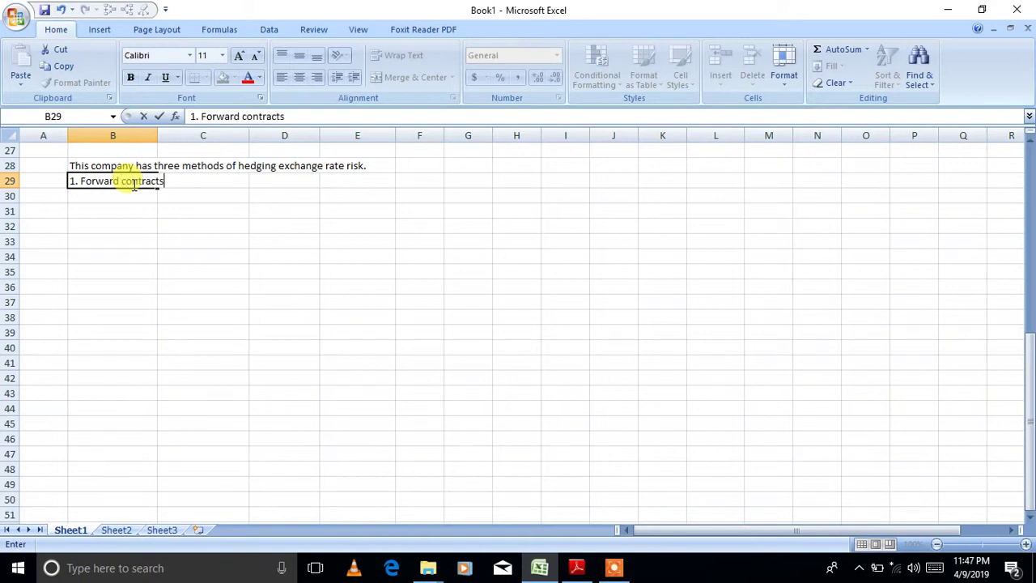
key(Return)
text(2.)
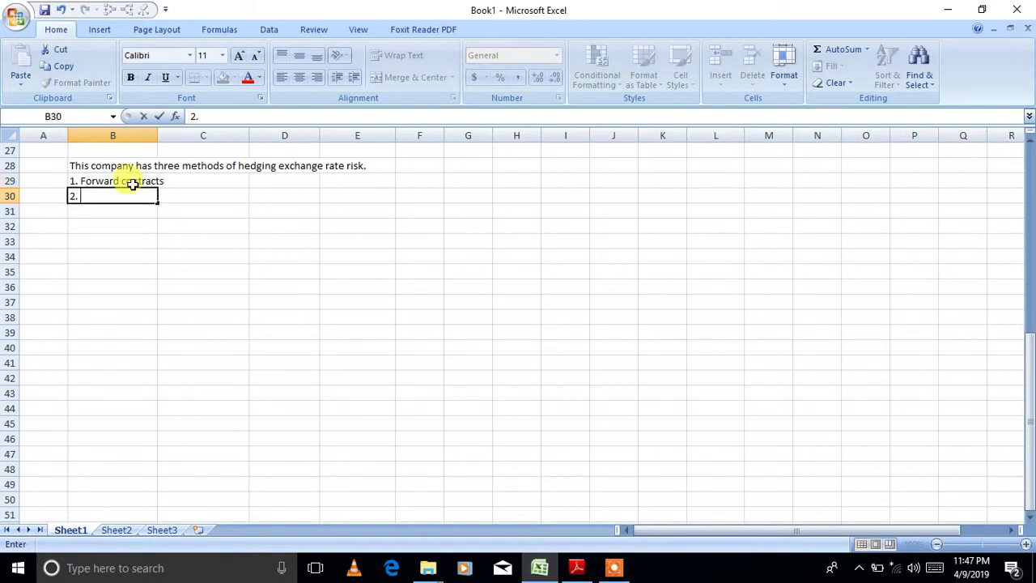
text( Currency f)
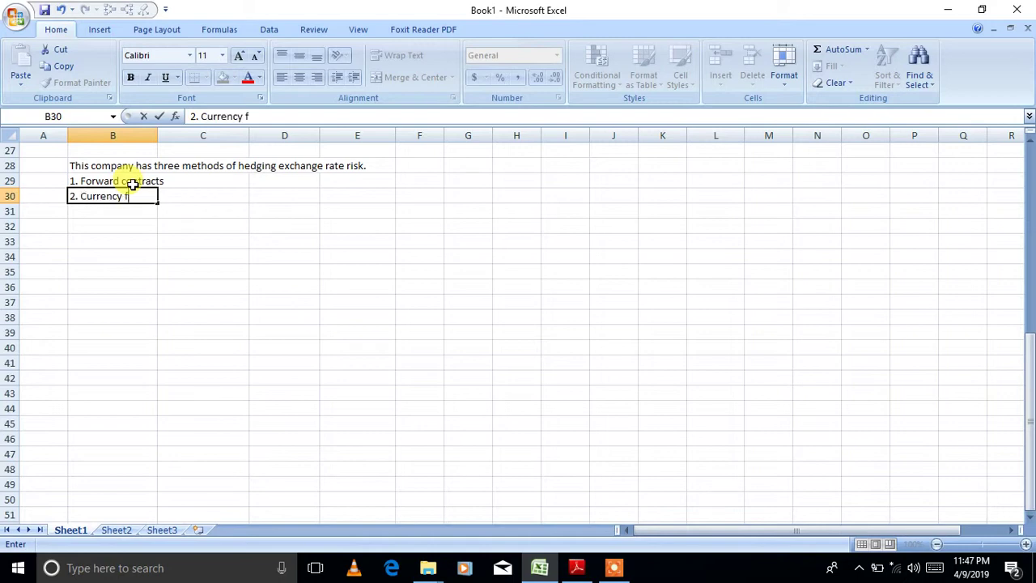
text(utrur)
key(BackSpace)
key(BackSpace)
text(ures)
key(Return)
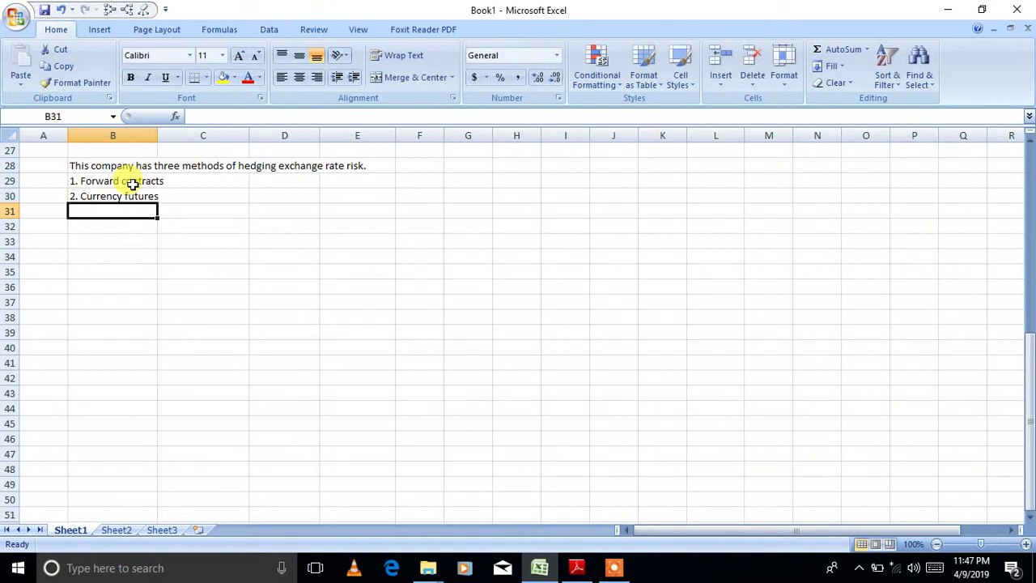
text(3. C)
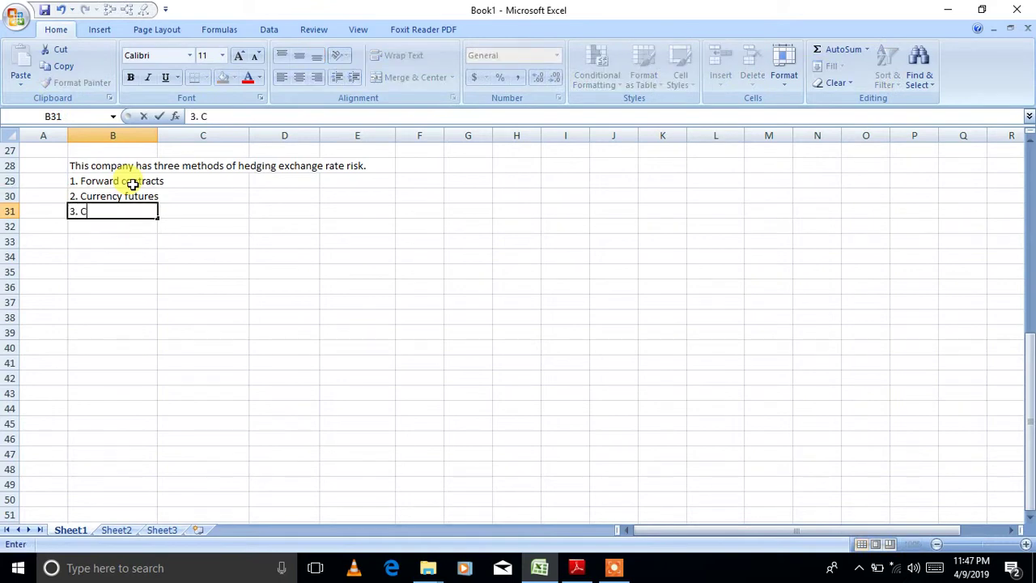
text(urrency options)
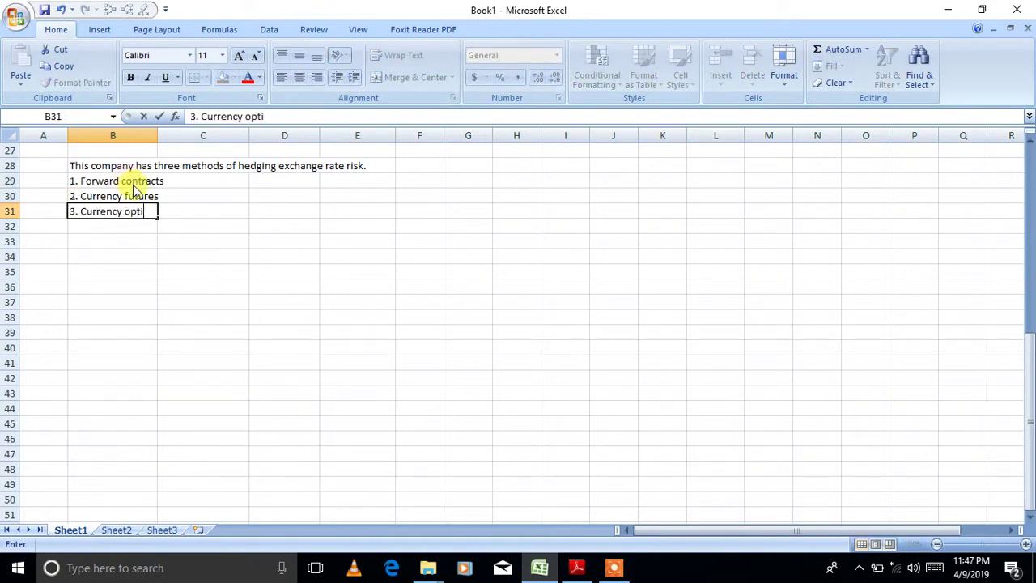
key(Return)
key(Return)
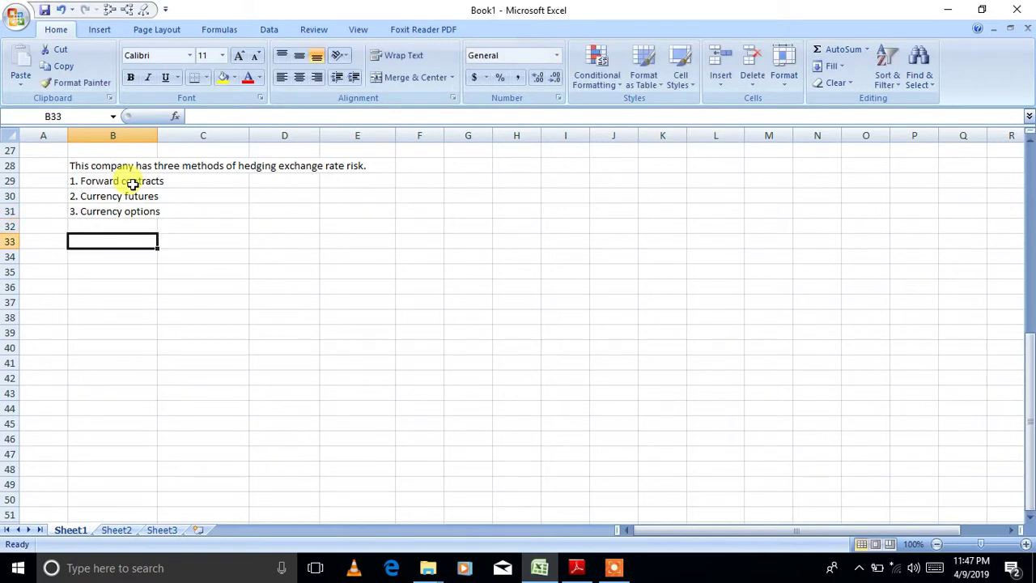
- Add the 'Forward contracts' heading in A33
key(Left)
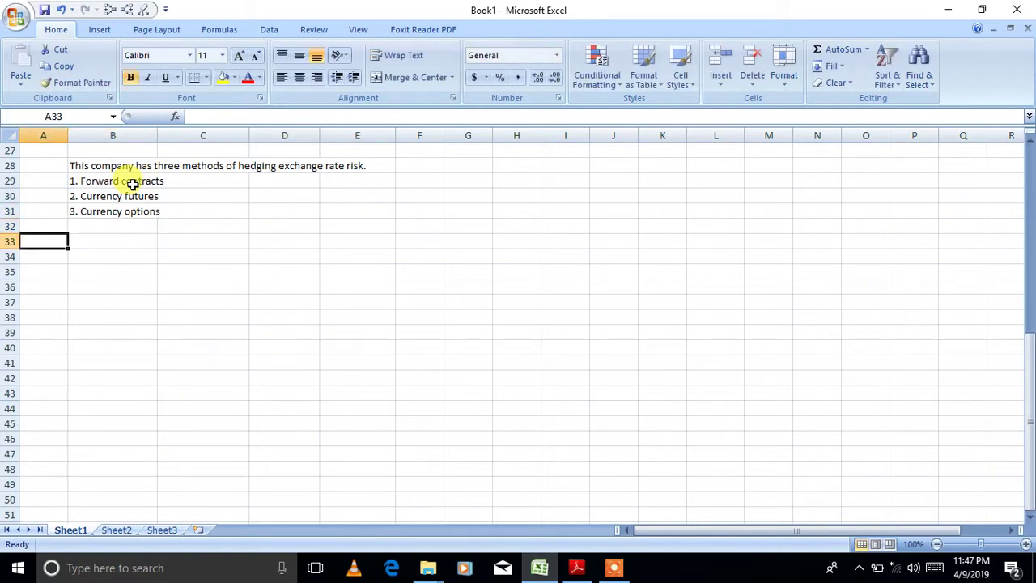
text(Forward)
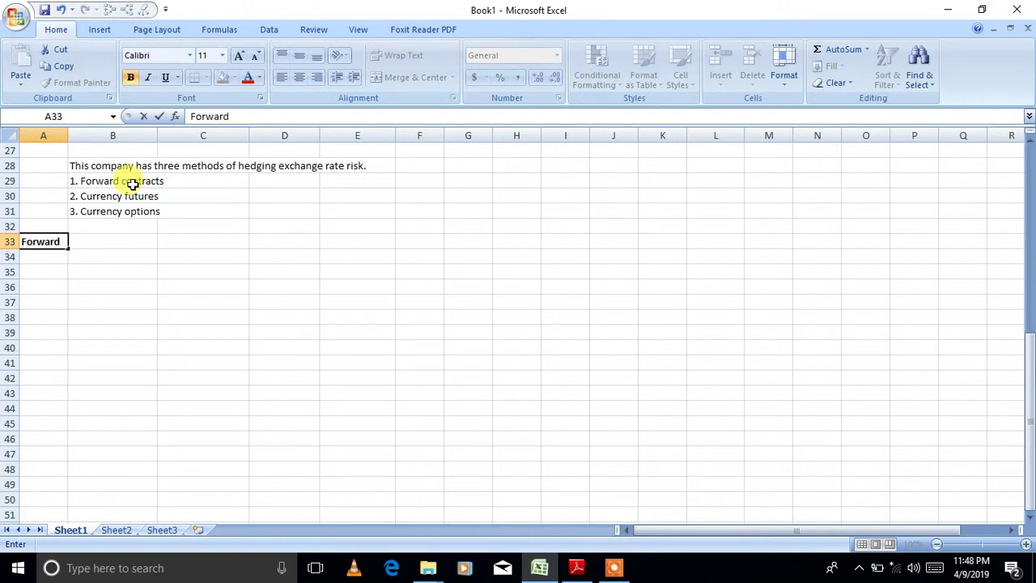
text( contracts)
key(Return)
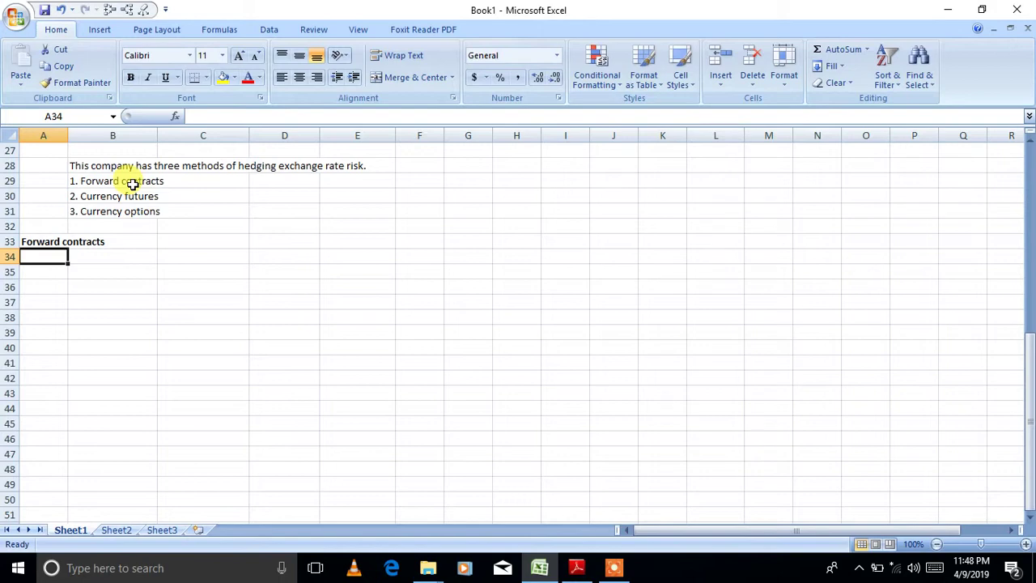
key(Right)
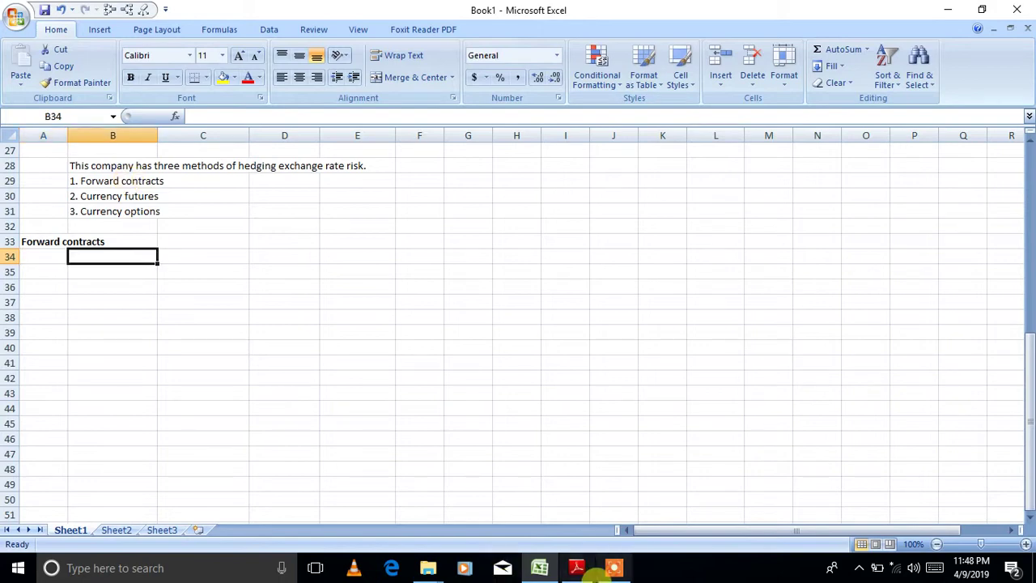
- Check the US$ 1.0677 per CHF1 forward rate in the question PDF, then return to Excel
click(573, 568)
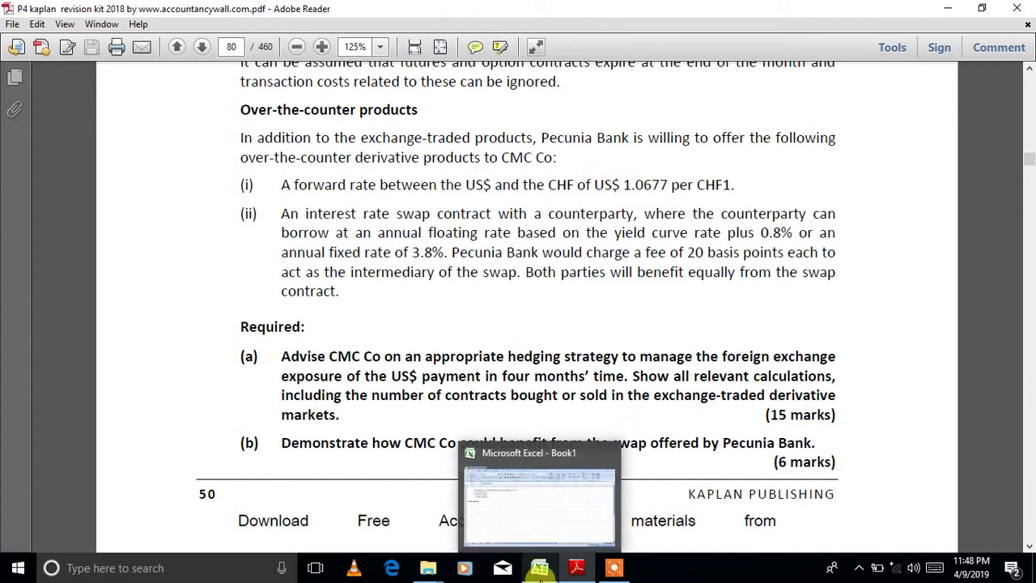
click(539, 568)
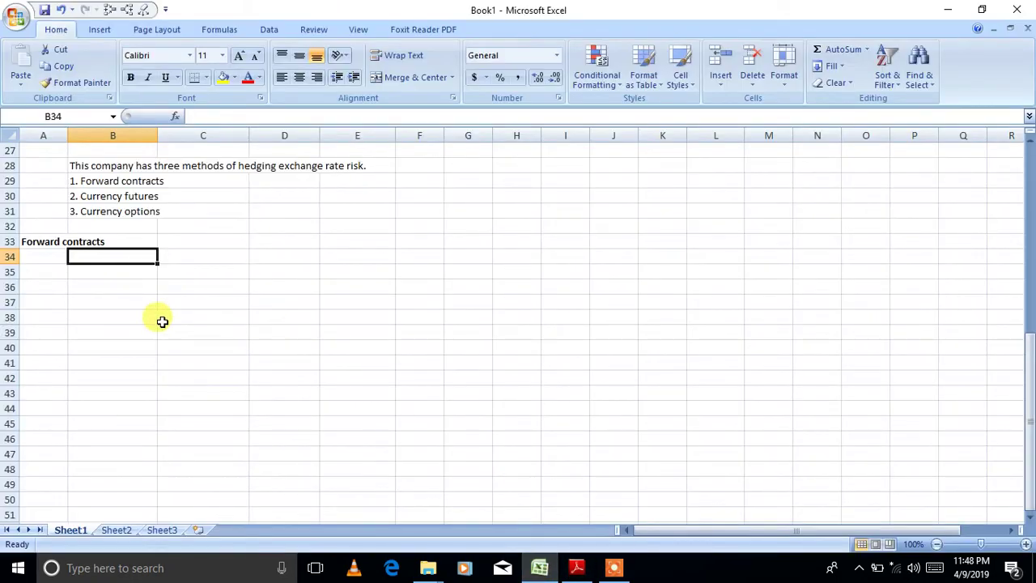
- Enter 'Amount to be hedged', a right-aligned $, and 5060000 across row 34
text(Amount)
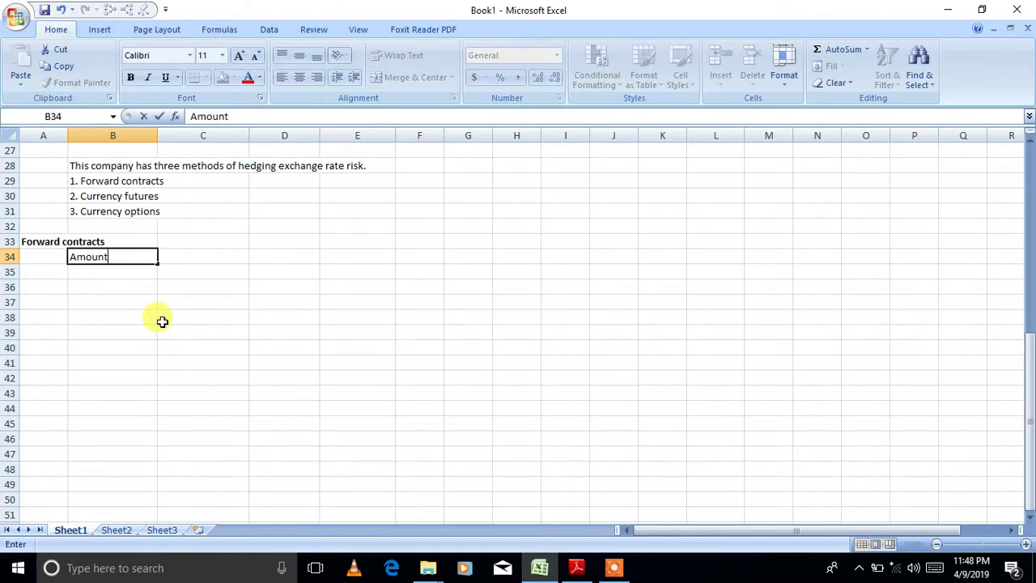
text( to be hedged)
key(Tab)
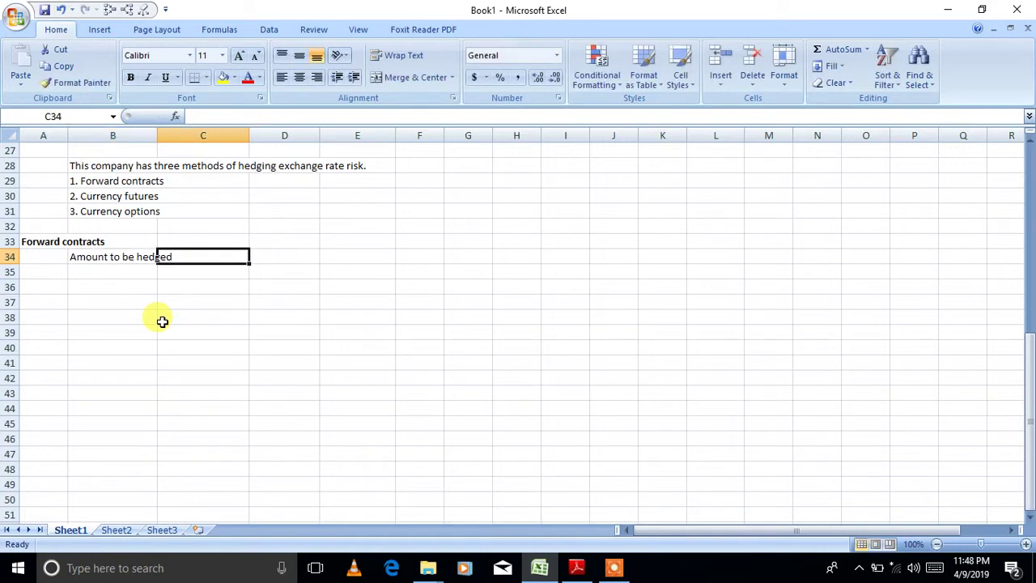
text($)
key(Tab)
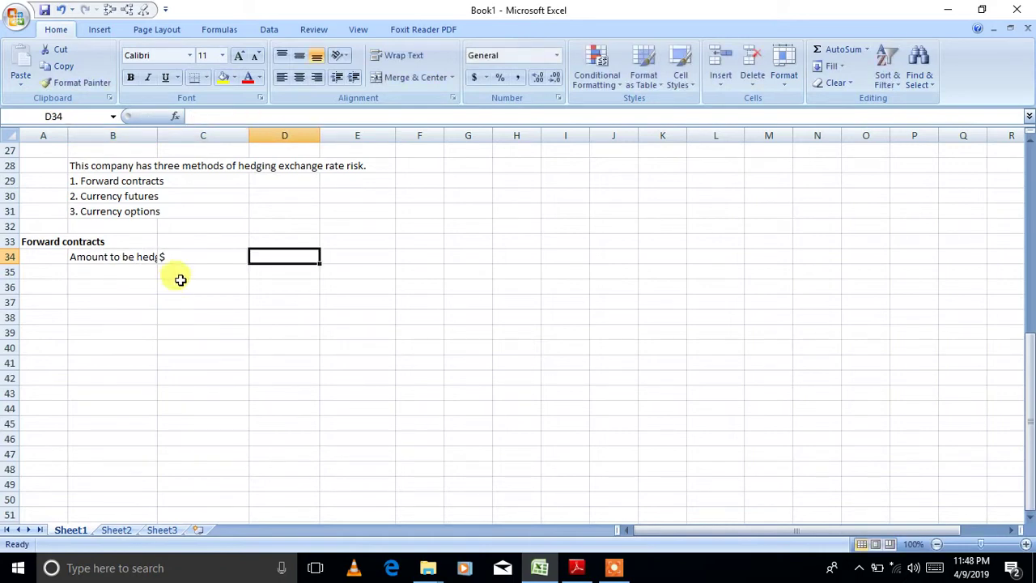
click(206, 254)
click(317, 77)
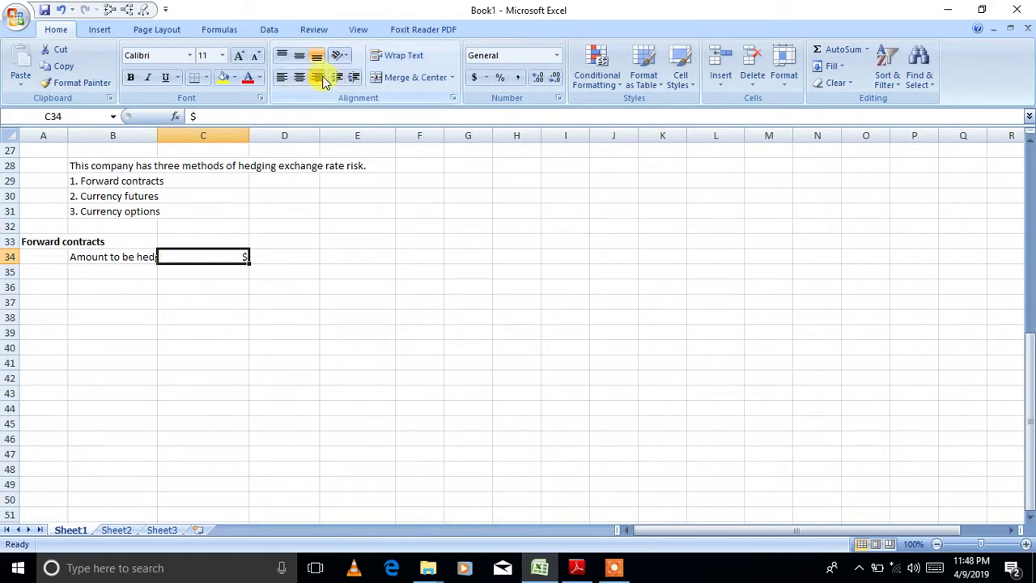
key(Tab)
text(5)
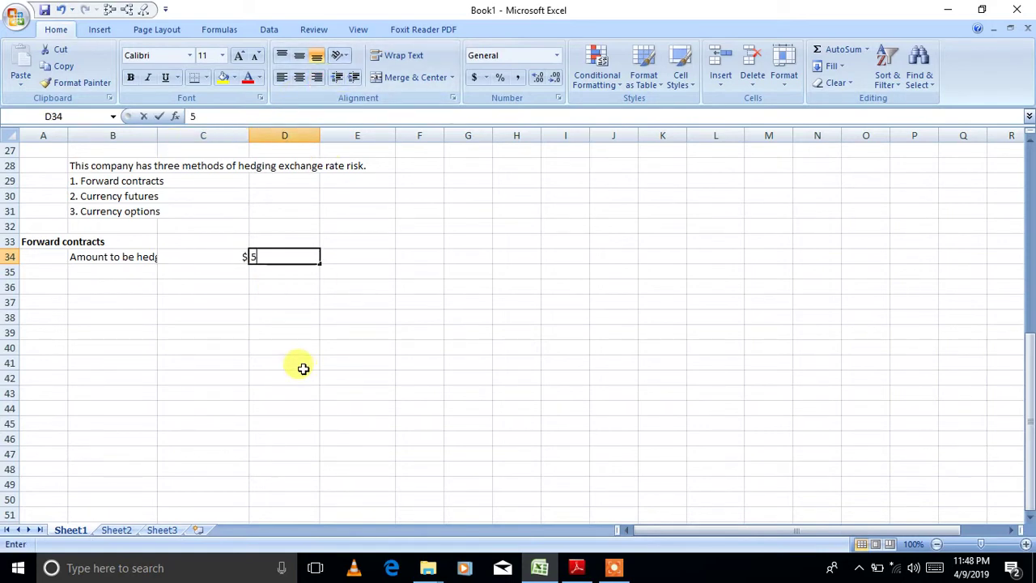
text(060000)
key(Return)
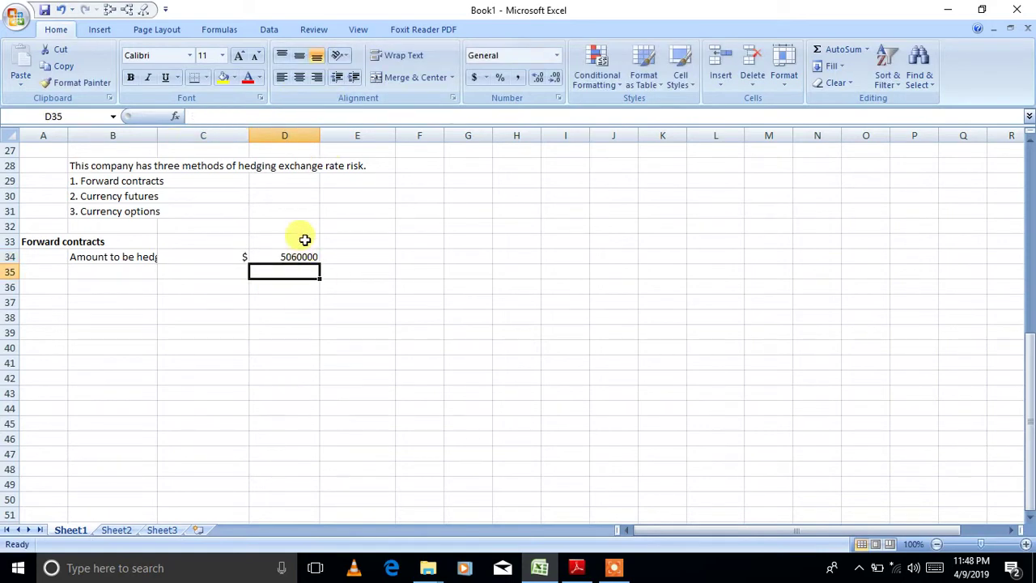
- Give column D thousands separators with no decimals, resize columns B and C, and label B35 'Forward rate'
click(285, 135)
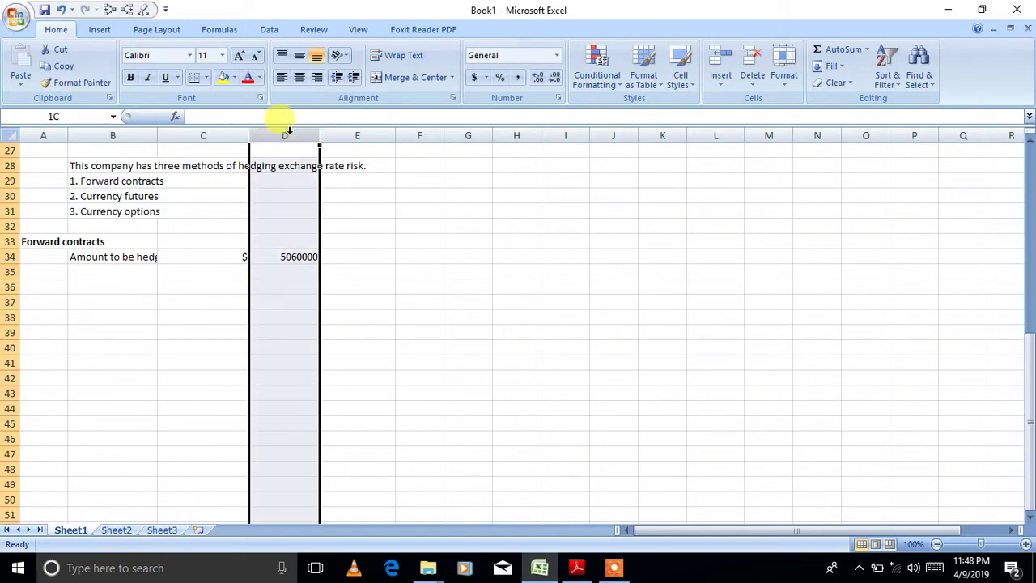
click(518, 76)
click(553, 77)
click(553, 77)
click(408, 391)
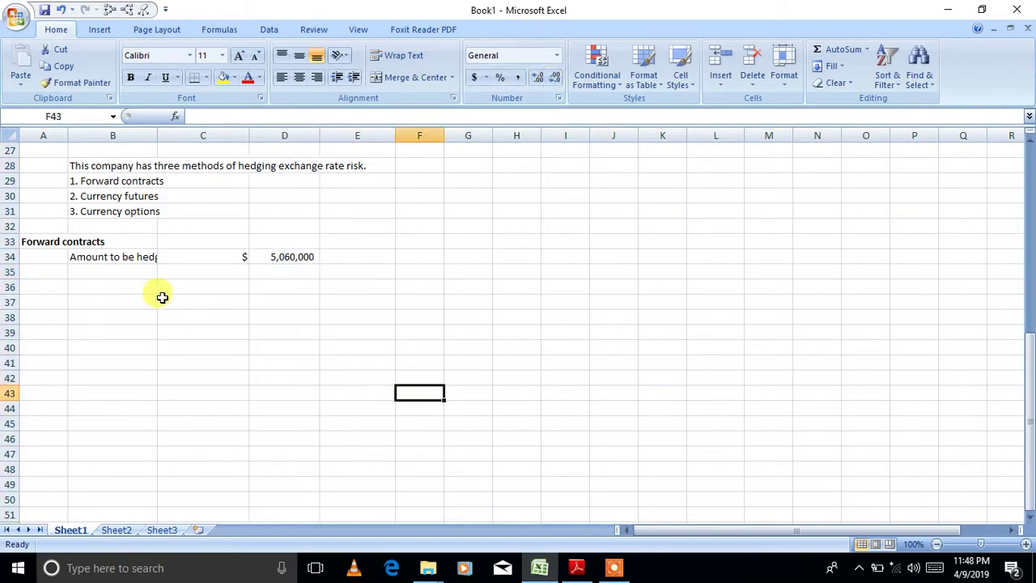
double_click(157, 135)
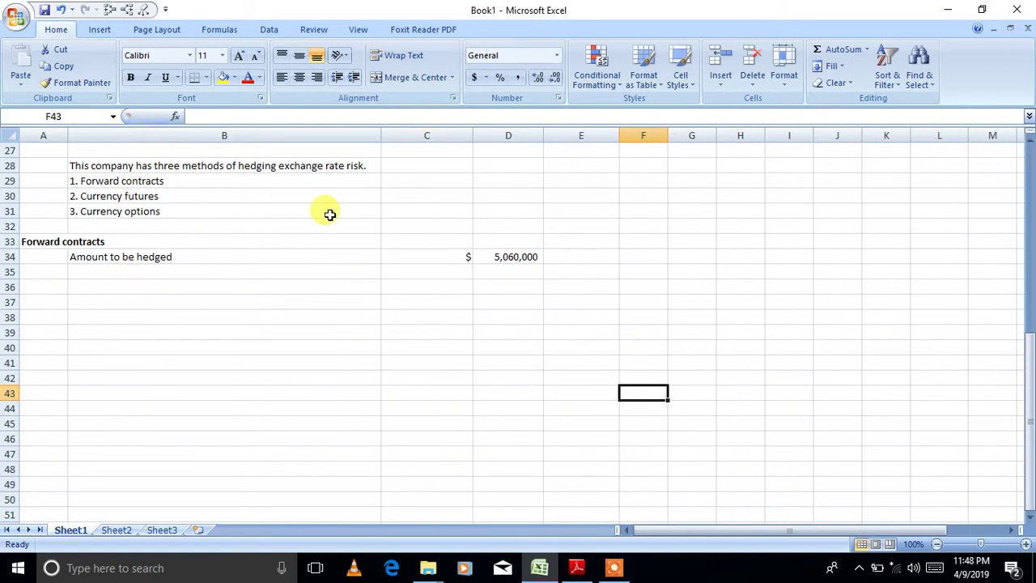
drag(382, 136, 218, 135)
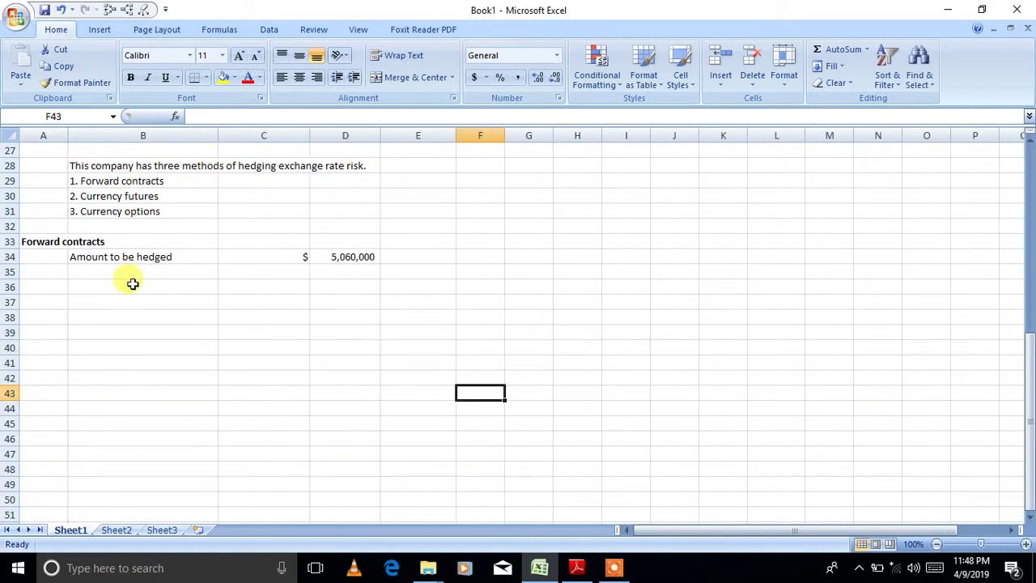
drag(310, 135, 256, 135)
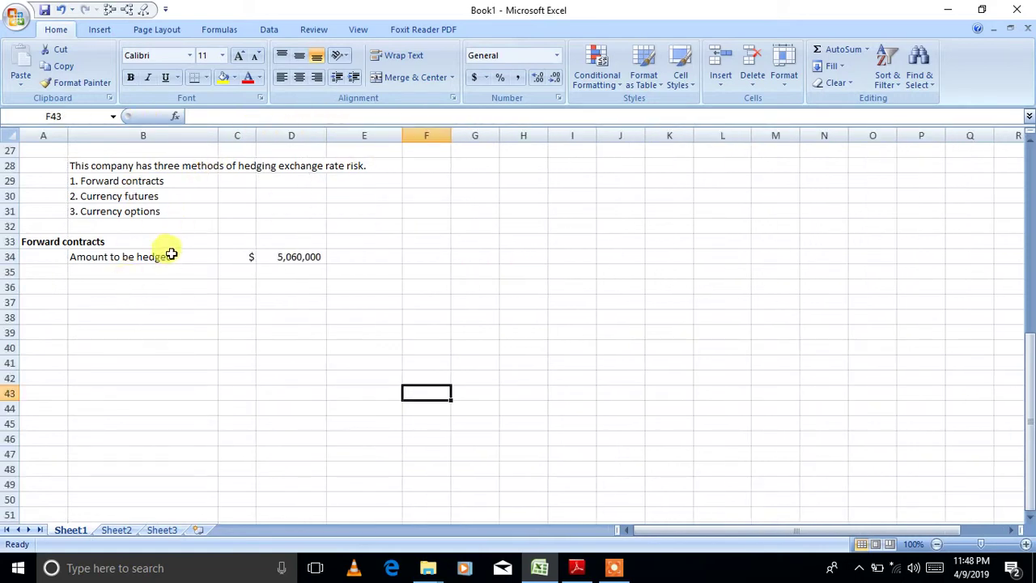
click(157, 267)
text(F)
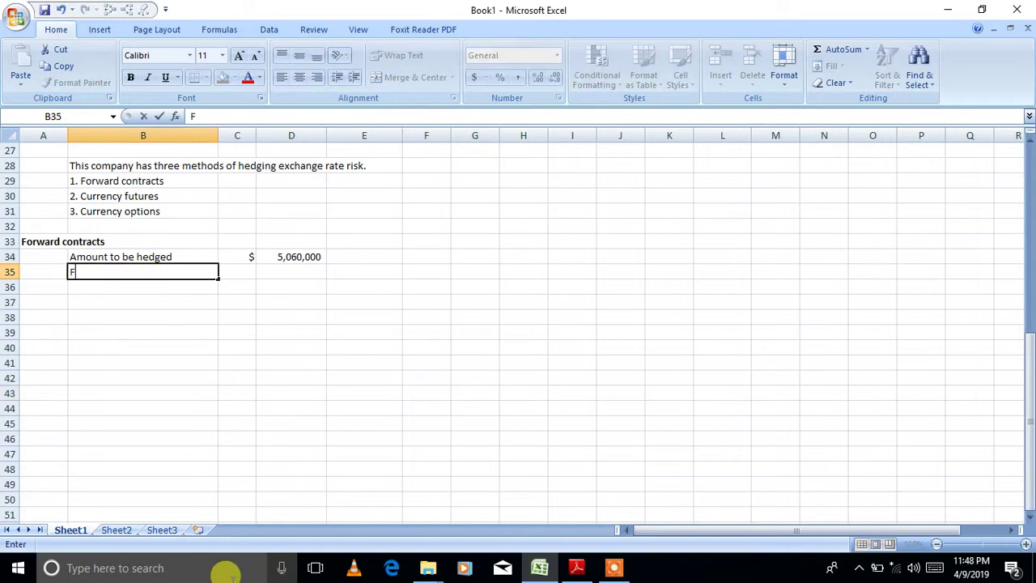
text(orward rate)
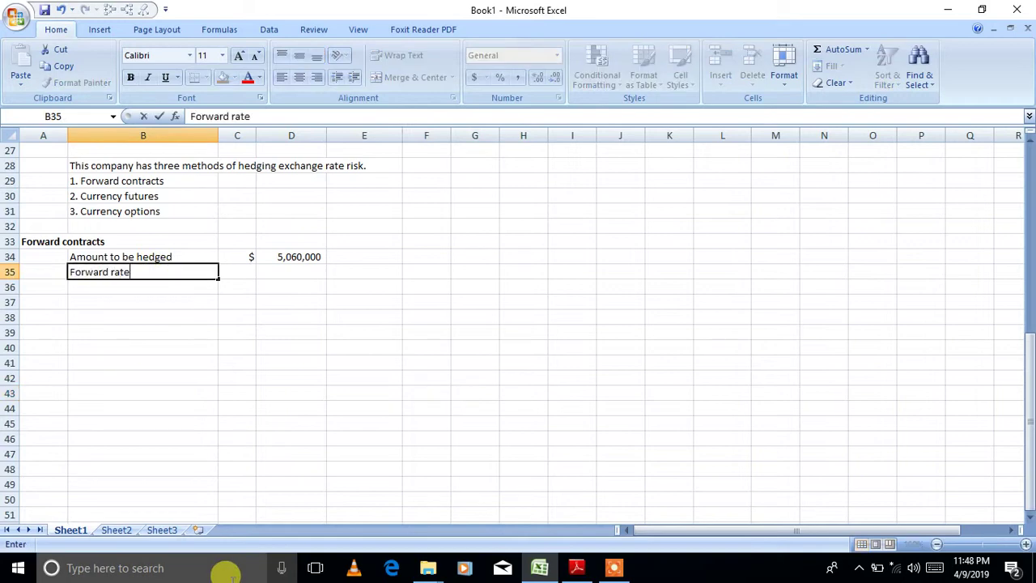
- Enter the forward rate 1.0677 in D35, shown to four decimals
key(Tab)
key(Tab)
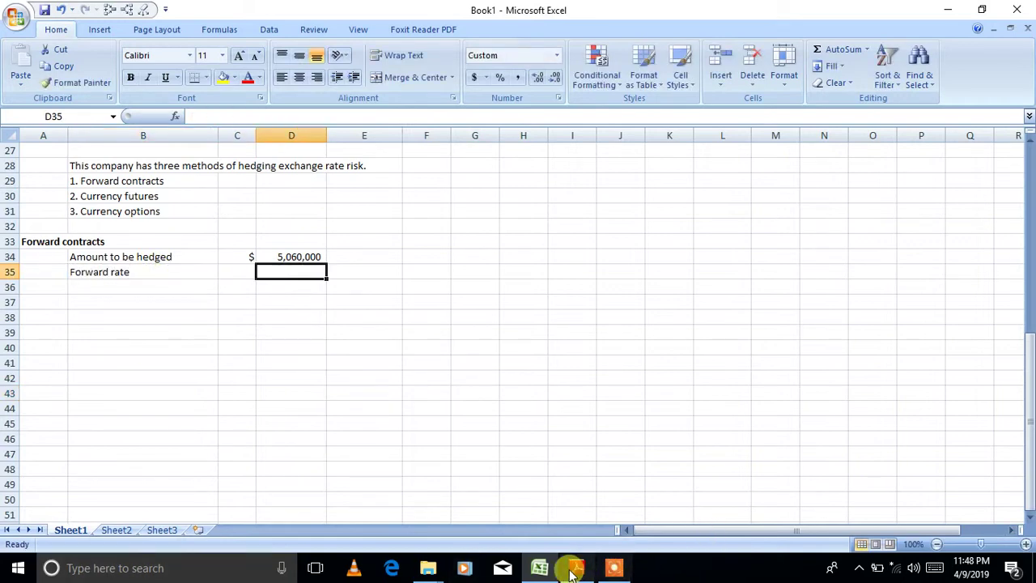
click(546, 570)
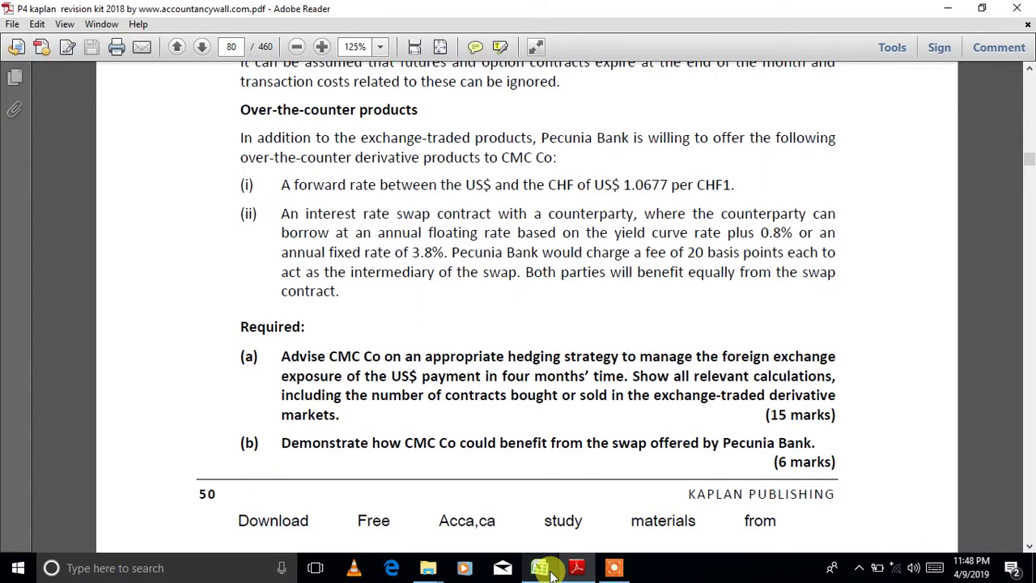
click(550, 571)
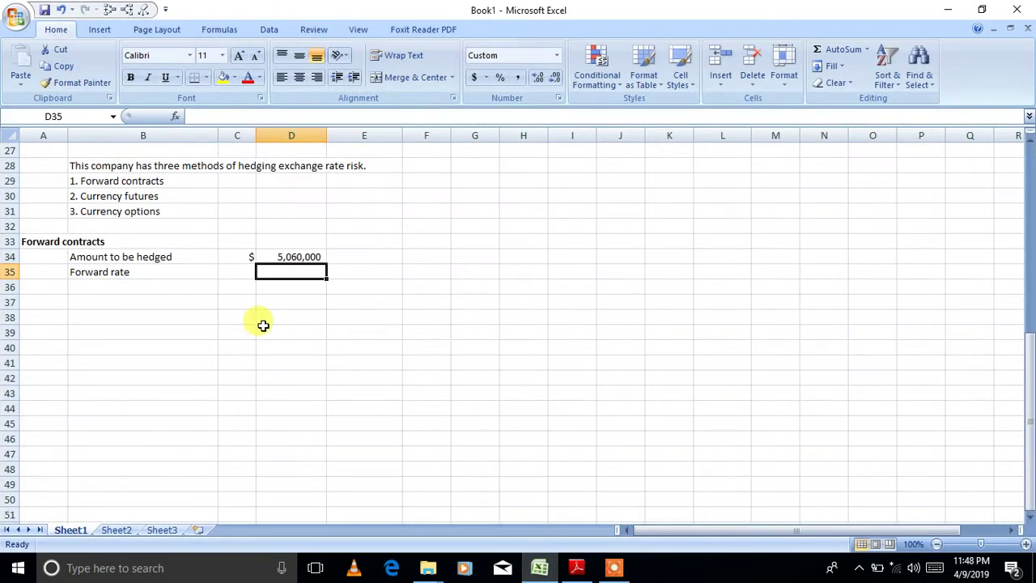
text(1.0675)
key(Return)
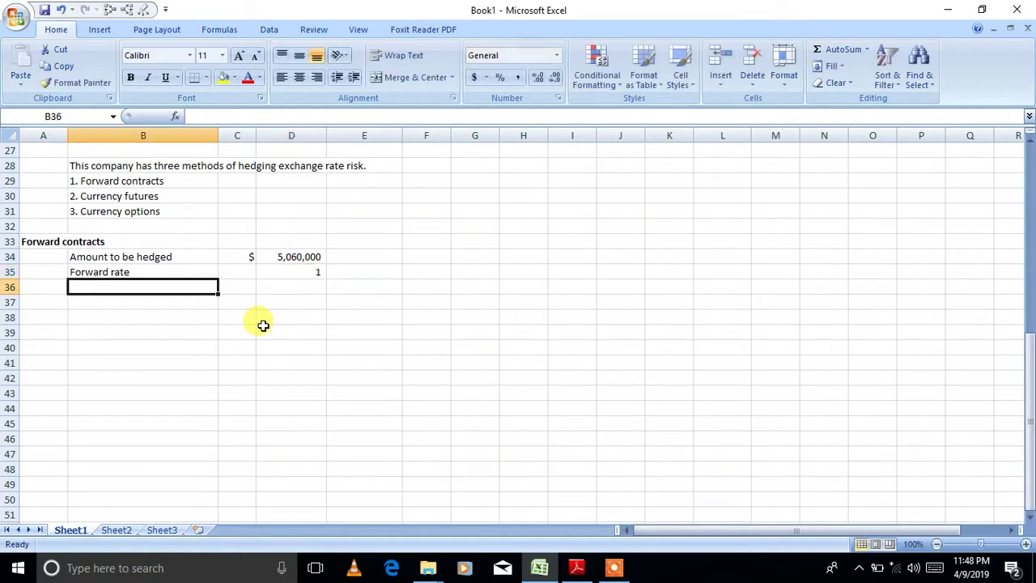
click(296, 270)
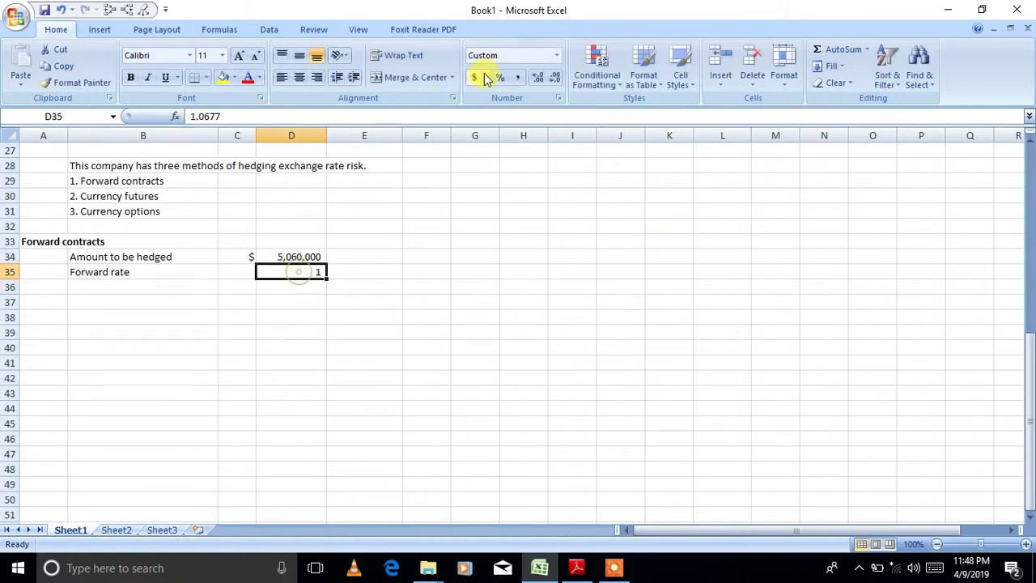
click(536, 77)
click(536, 76)
click(536, 76)
click(537, 77)
- Add $ in C35 and 'per CHF' in E35, right-align column C, and label B36 'Net cost'
click(240, 272)
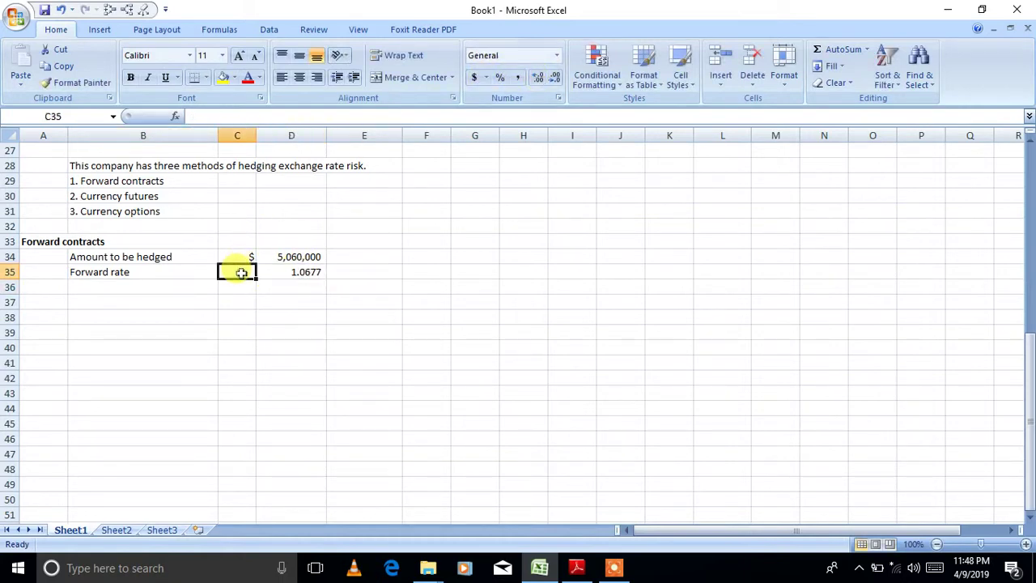
text($)
click(360, 271)
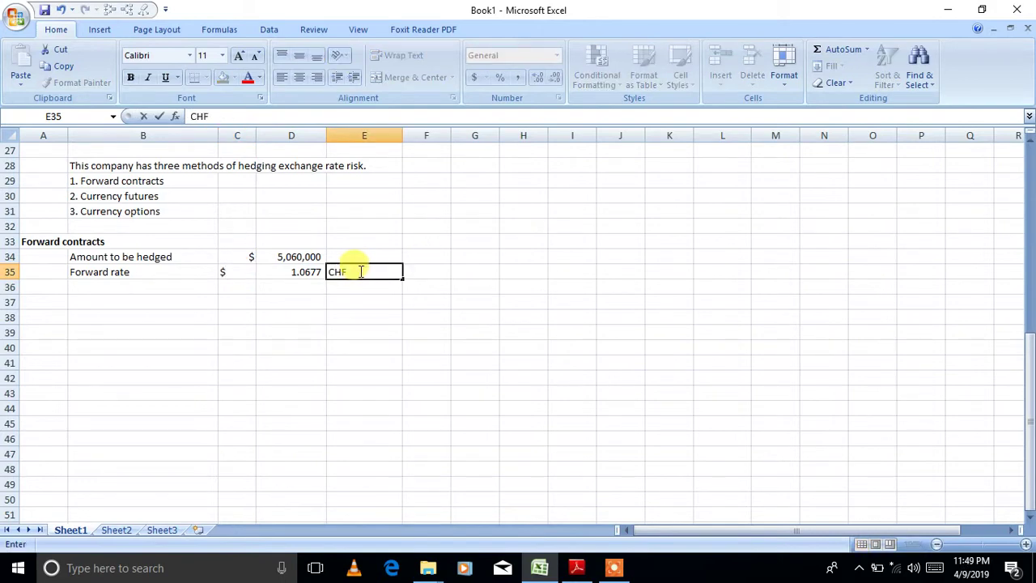
key(BackSpace)
key(BackSpace)
key(BackSpace)
text(per)
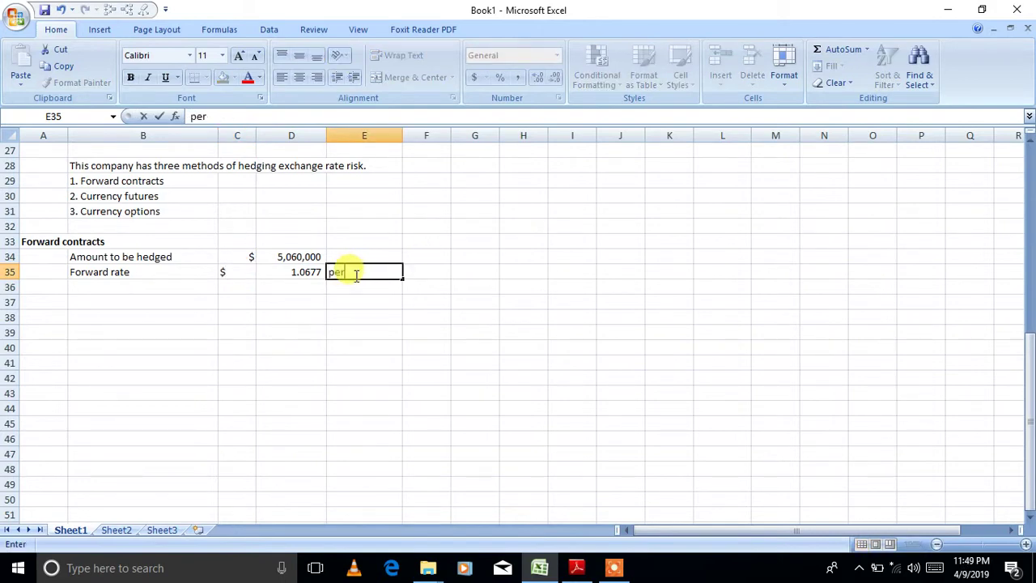
text( CHF)
key(Return)
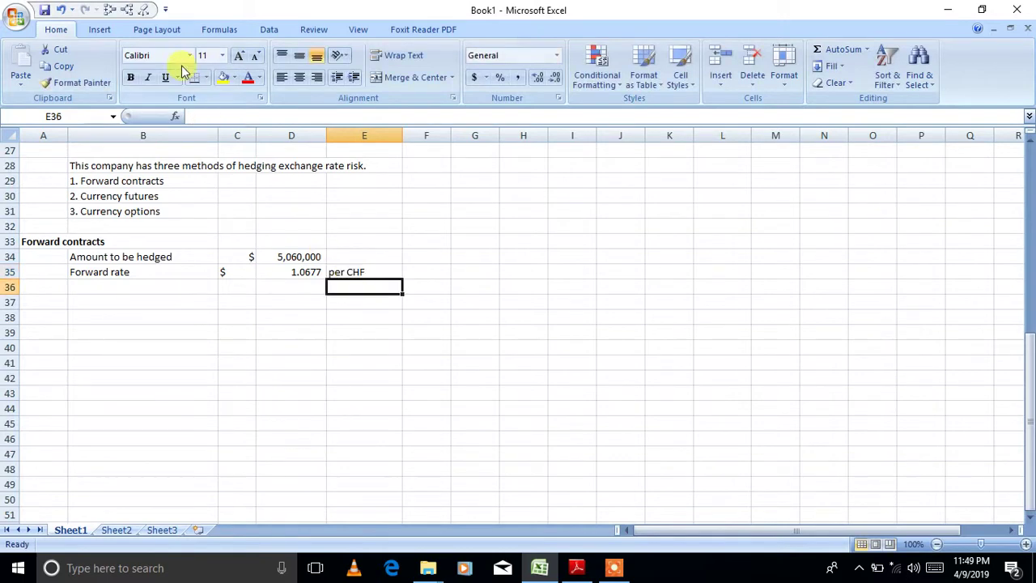
click(232, 135)
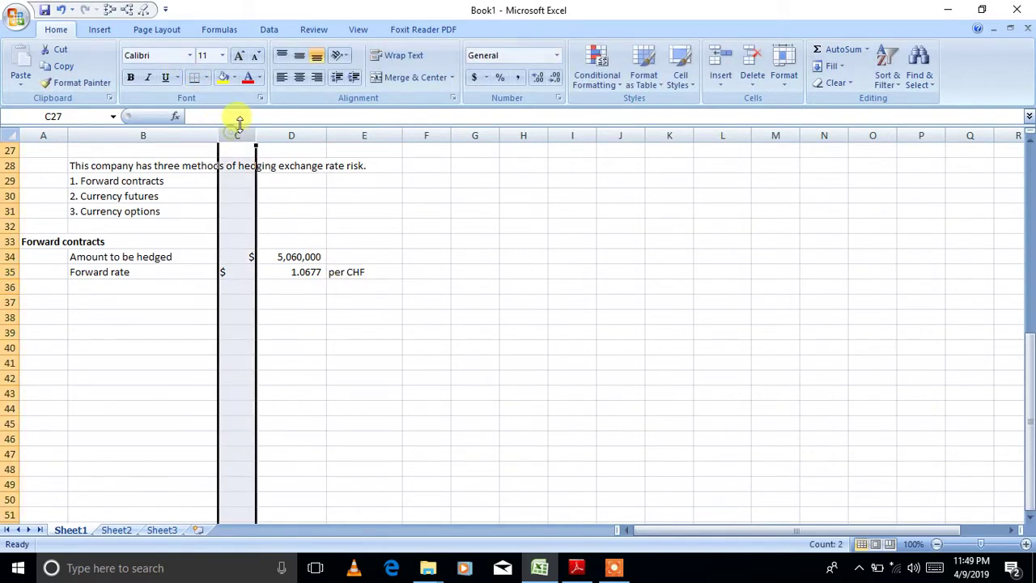
click(316, 77)
click(126, 288)
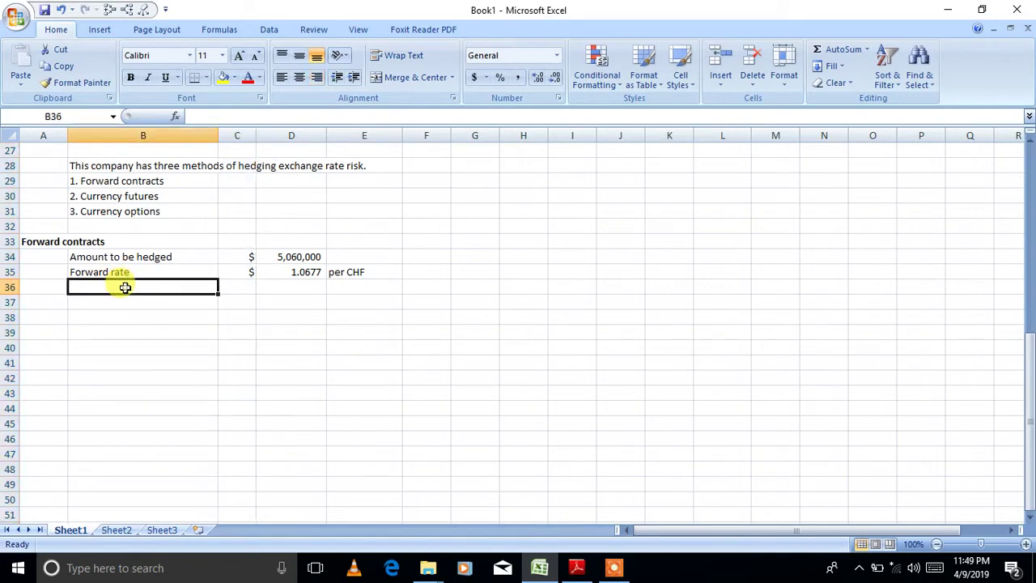
text(Net cost)
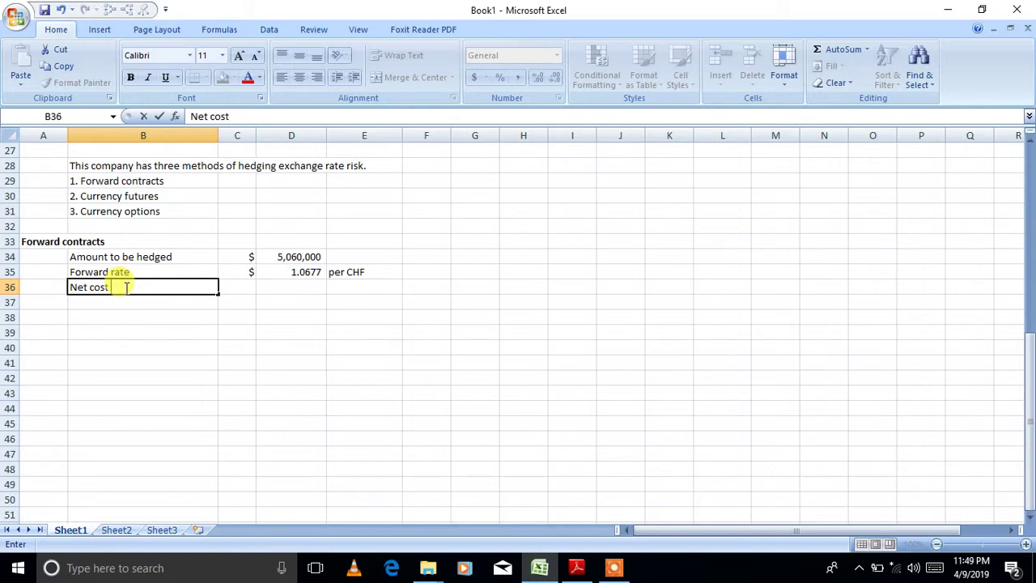
- Calculate the net cost in D36 as =D34/D35 (4,739,159) and label C36 'CHF'
key(Tab)
key(Tab)
text(=)
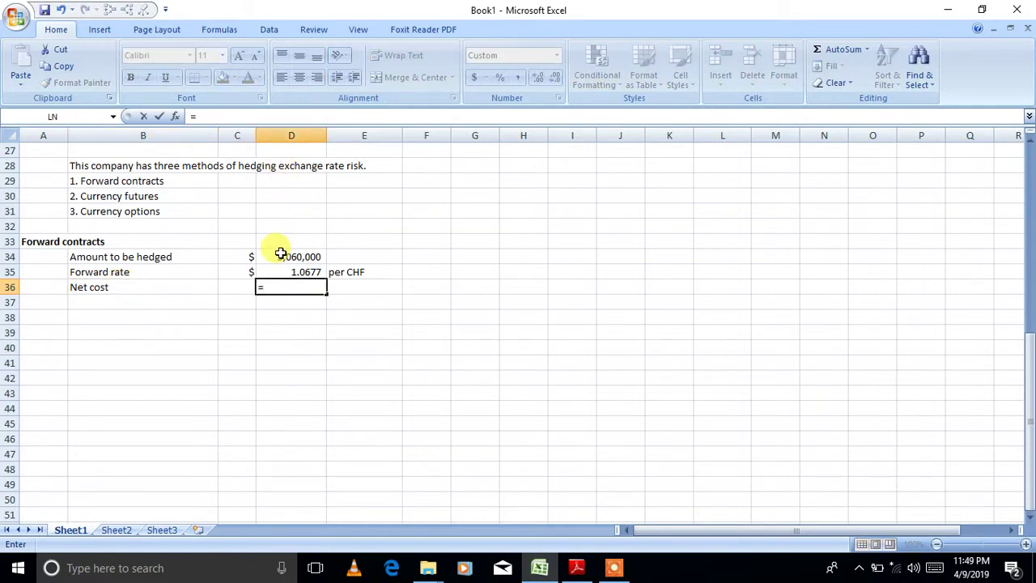
click(289, 258)
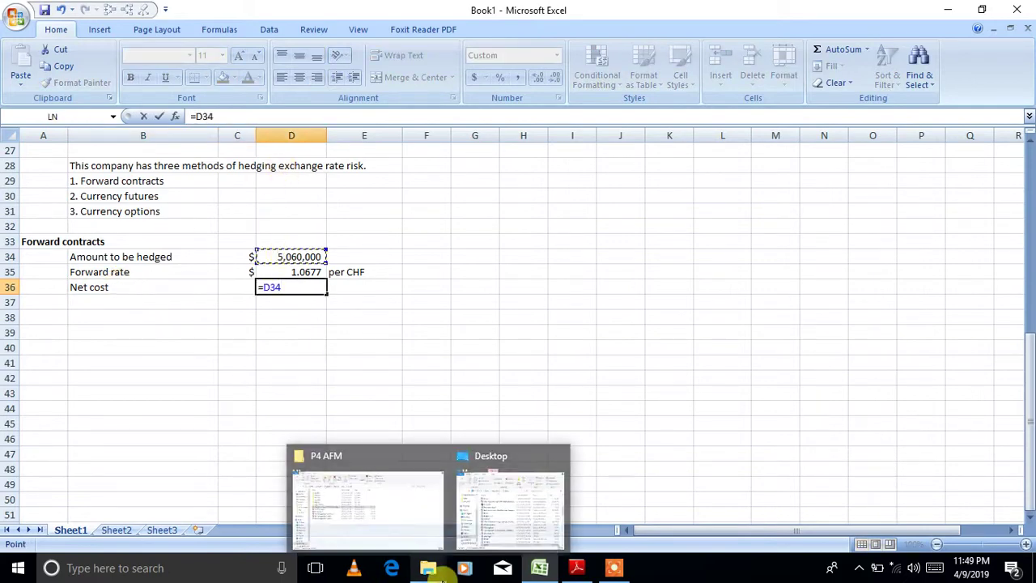
text(/)
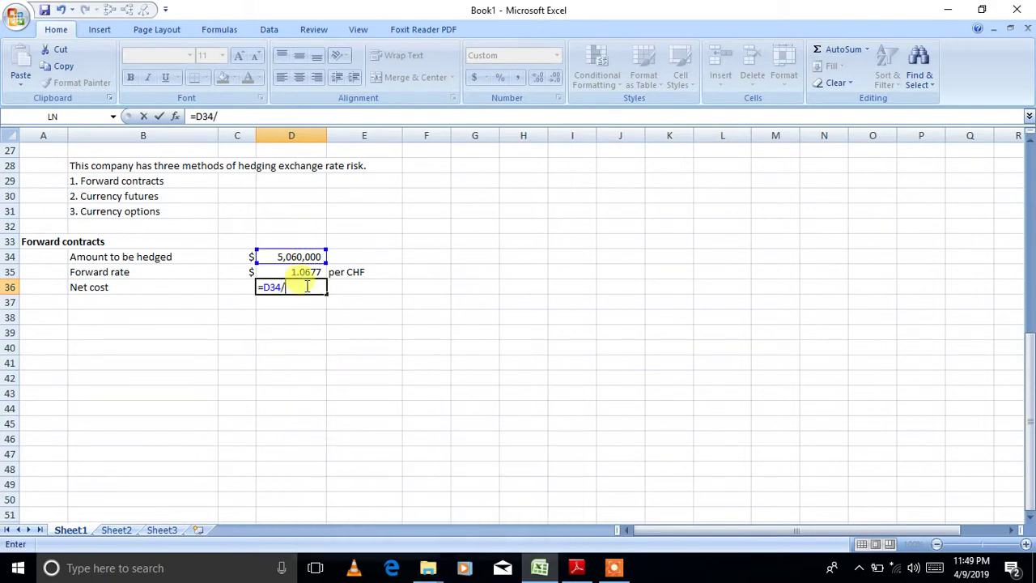
click(297, 270)
key(Return)
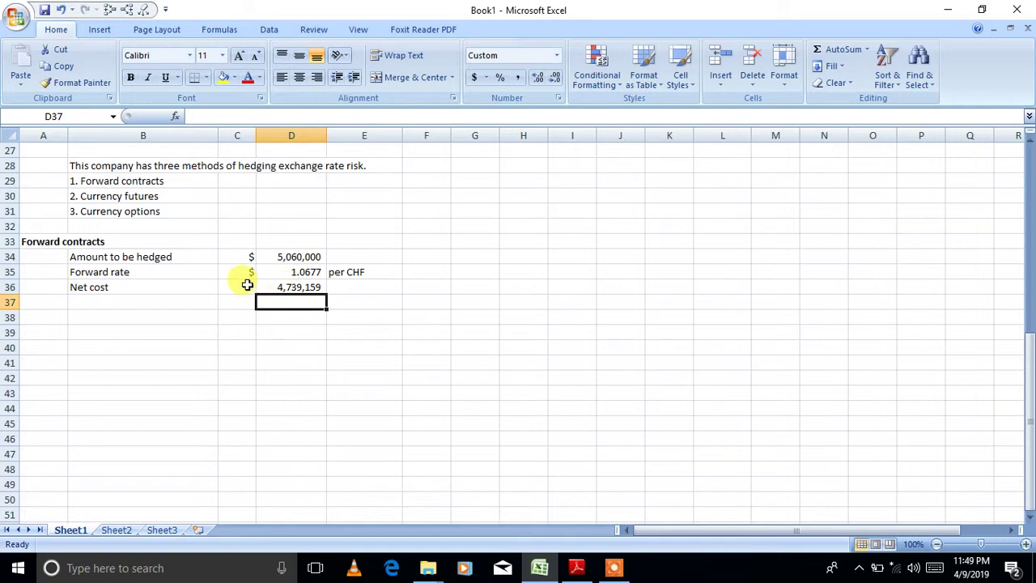
click(244, 284)
text(CHF)
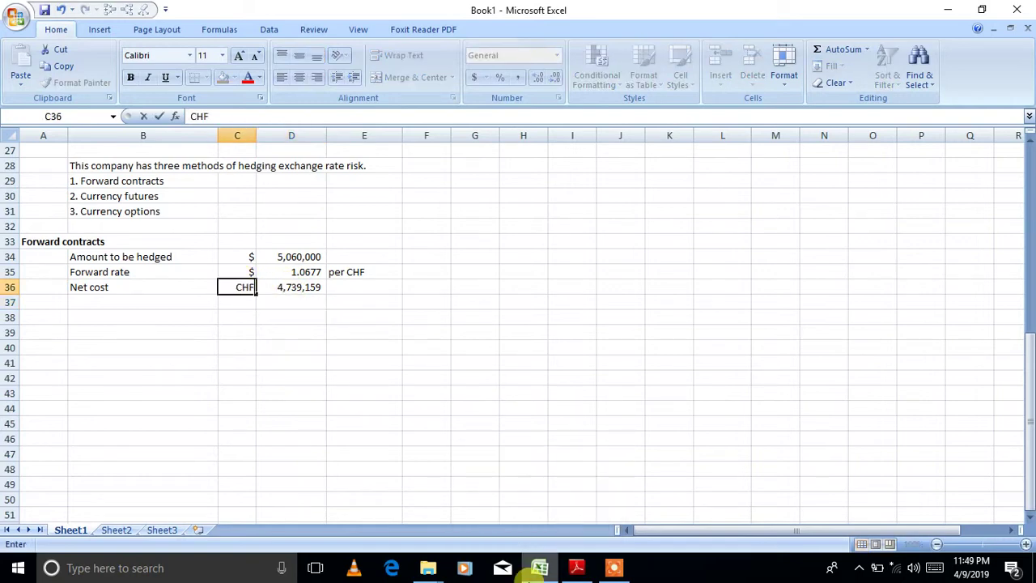
key(Return)
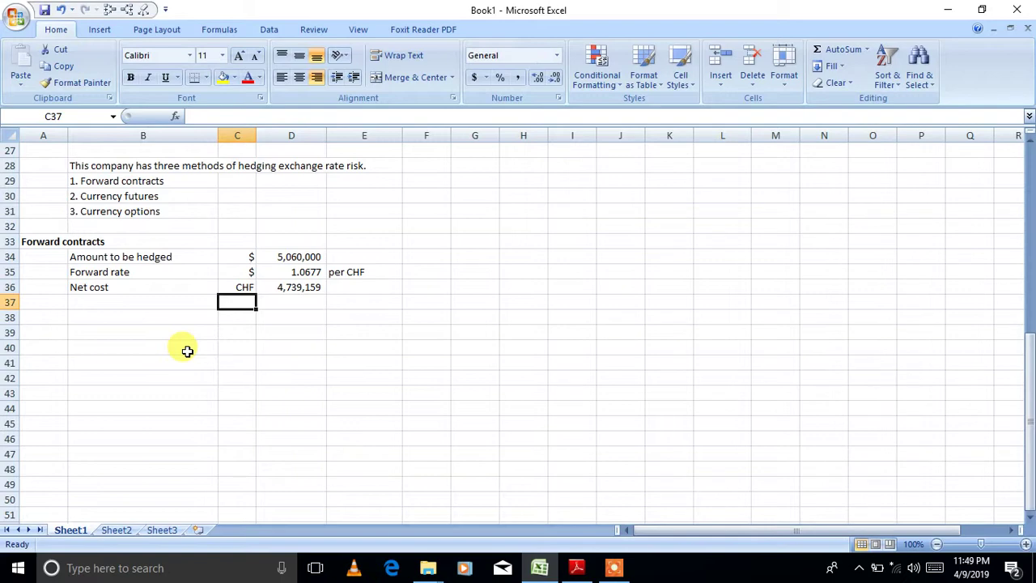
- Add a bold 'Currency Futures' heading in A38, correcting its spelling
click(44, 318)
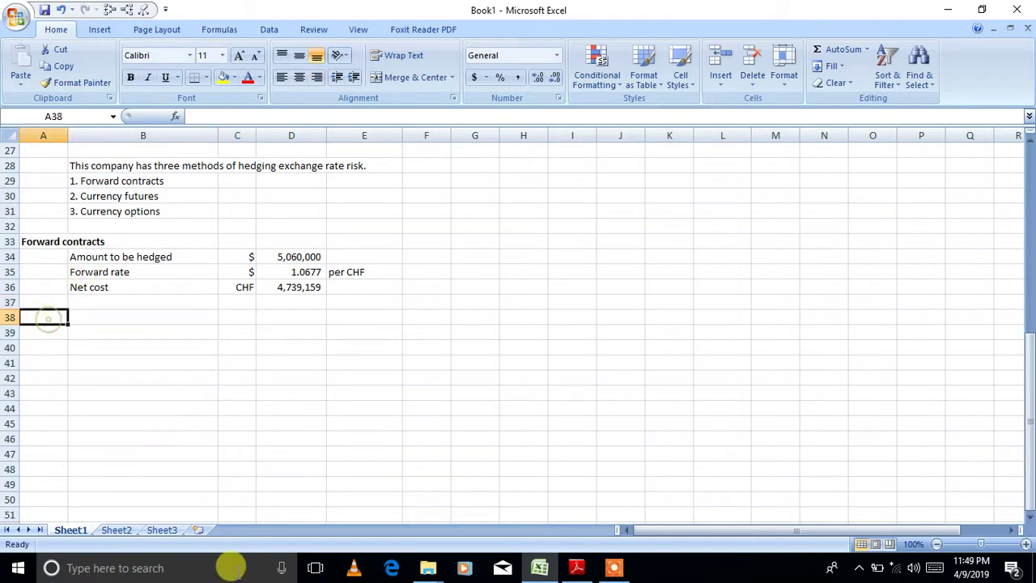
text(C)
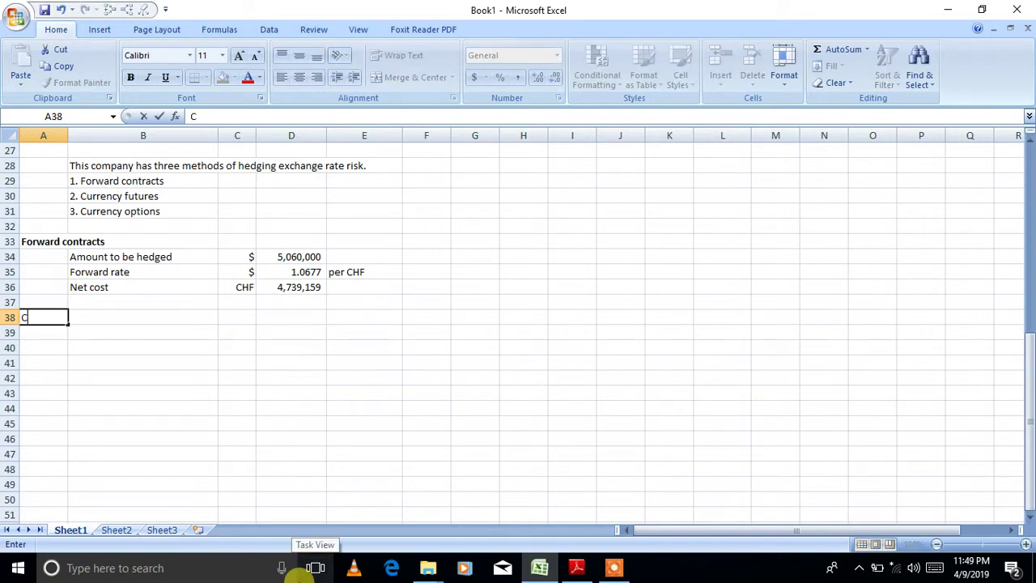
text(urrency Futurs)
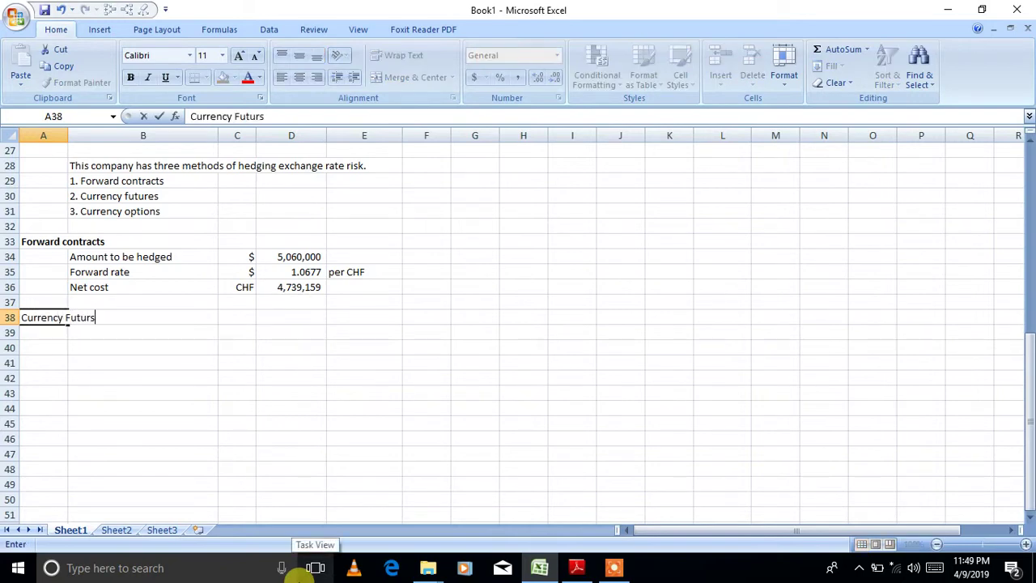
key(Return)
key(Up)
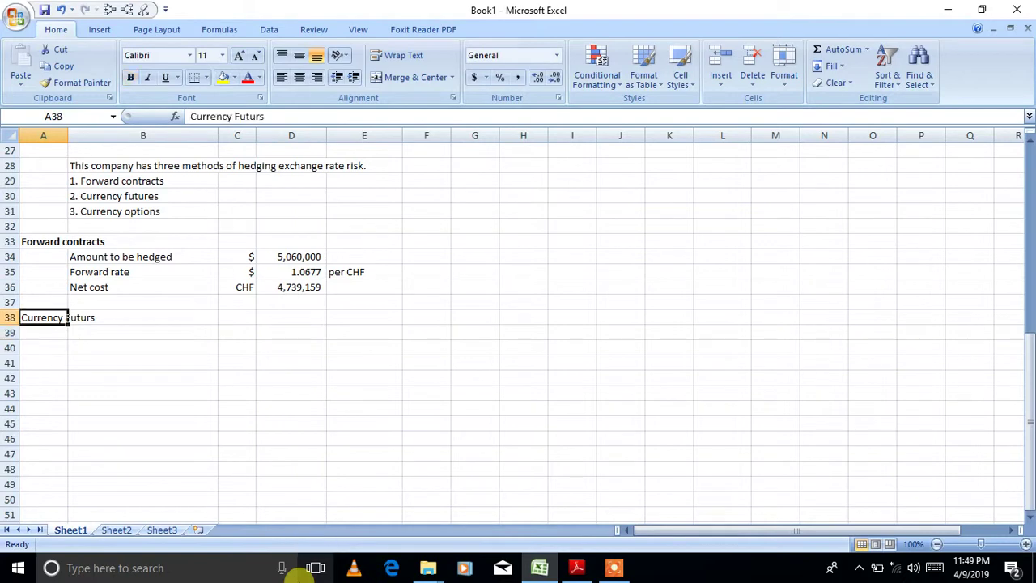
click(259, 117)
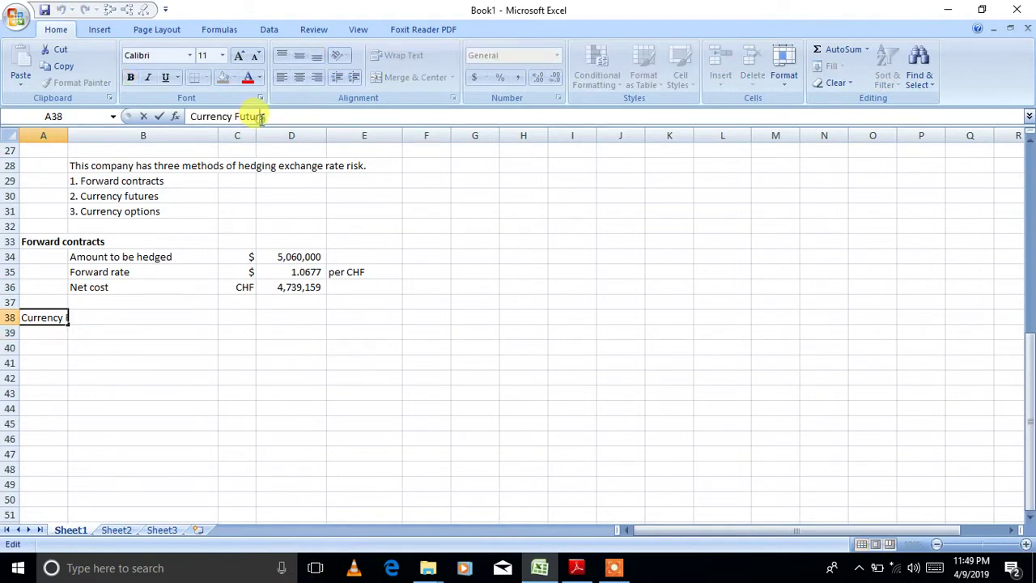
text(es)
key(Return)
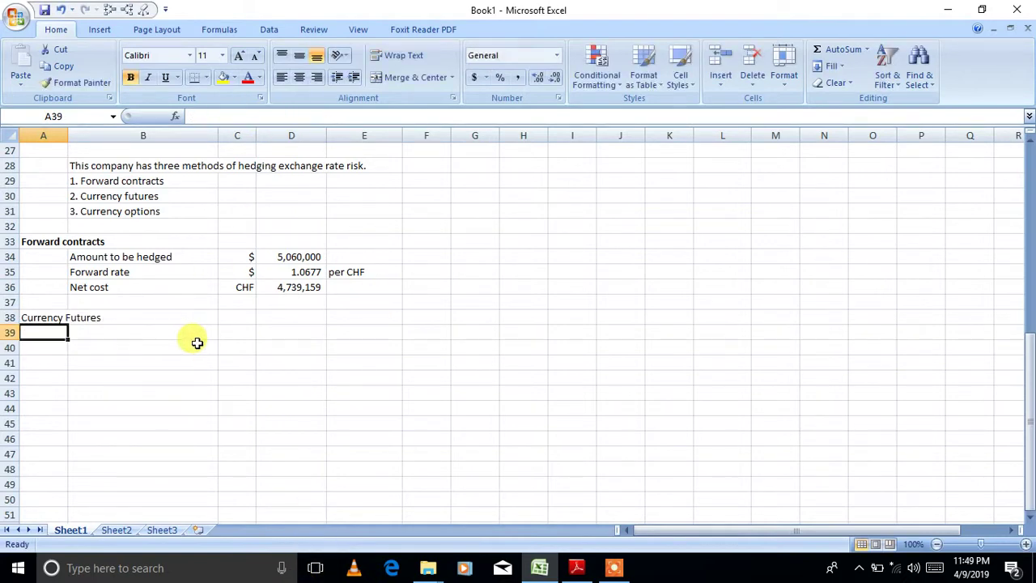
key(Up)
key(ctrl+b)
key(Up)
- Note 'Contract currency is CHF' in B39
key(Down)
key(Down)
key(Right)
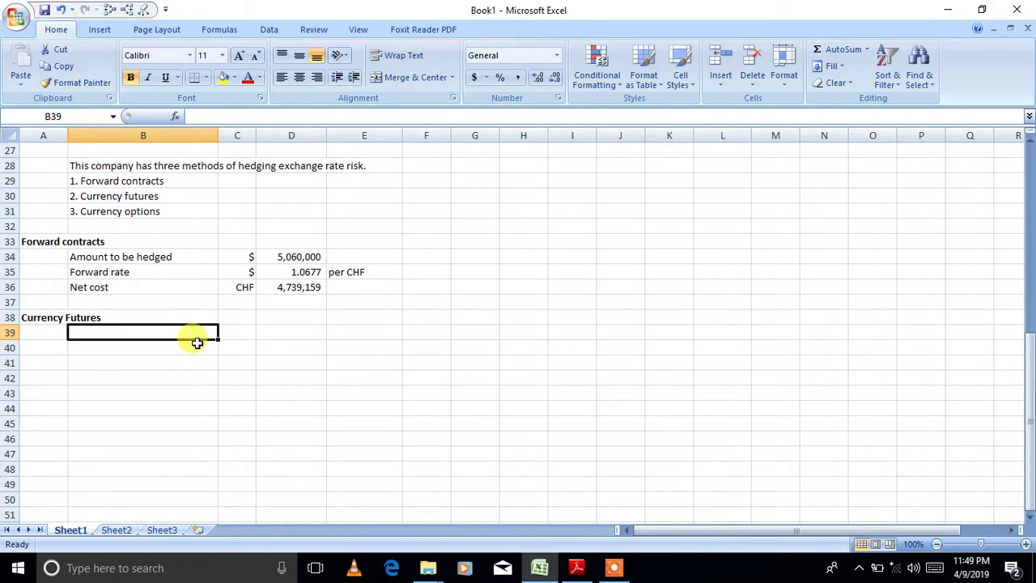
text(Contrac)
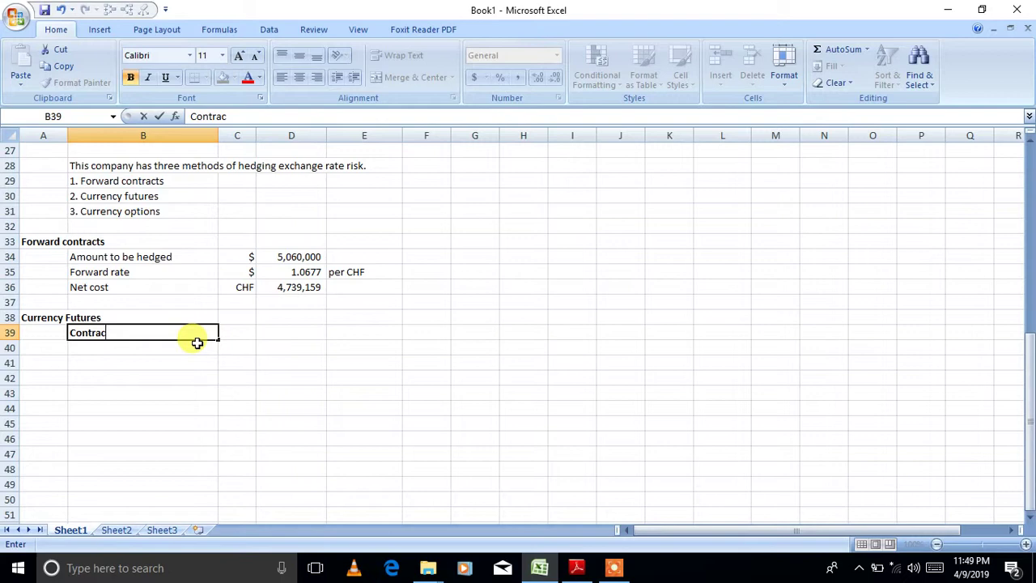
key(BackSpace)
key(BackSpace)
key(BackSpace)
key(BackSpace)
key(BackSpace)
key(BackSpace)
key(BackSpace)
text(C)
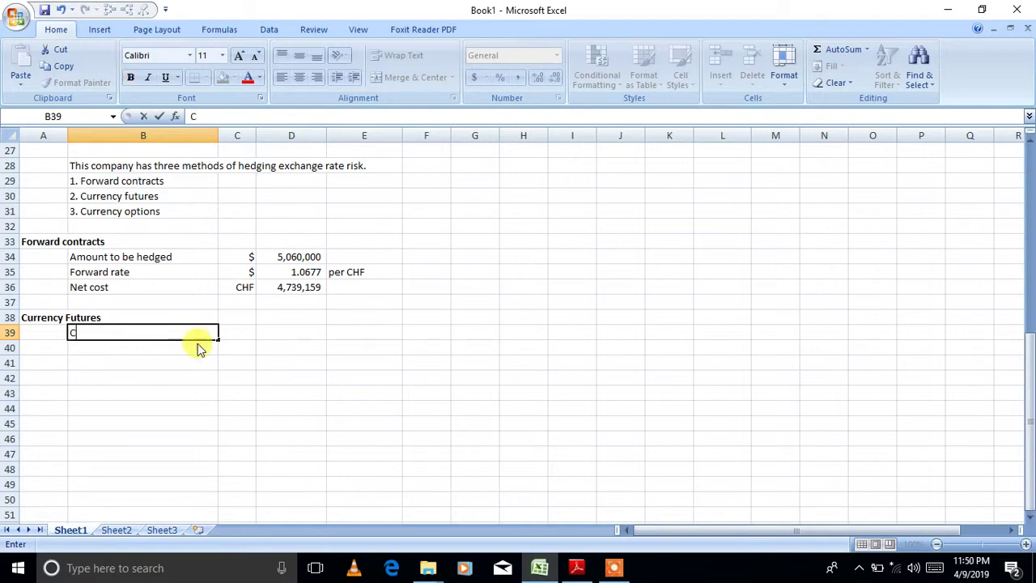
text(ontract curr)
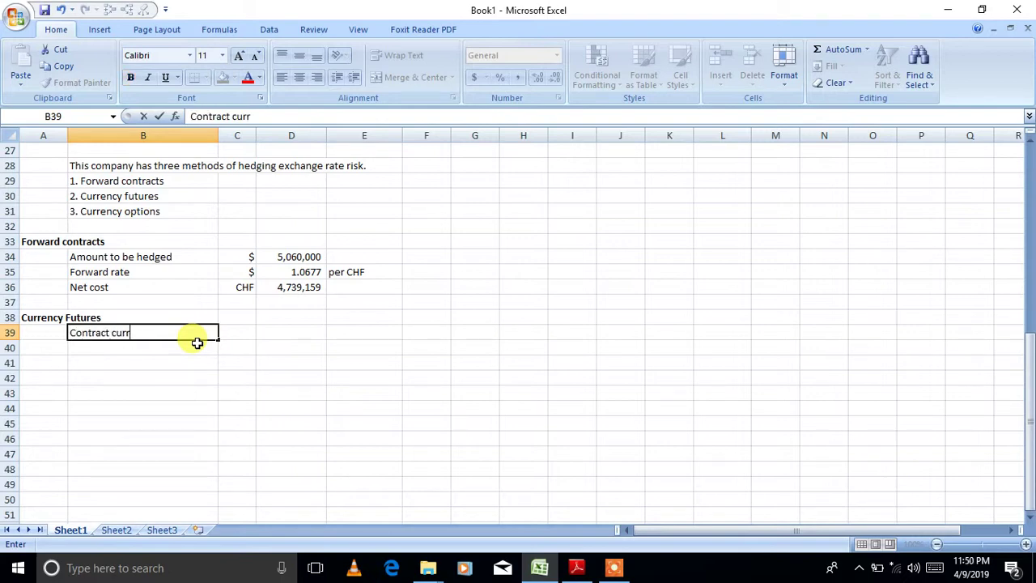
text(ency is CHF)
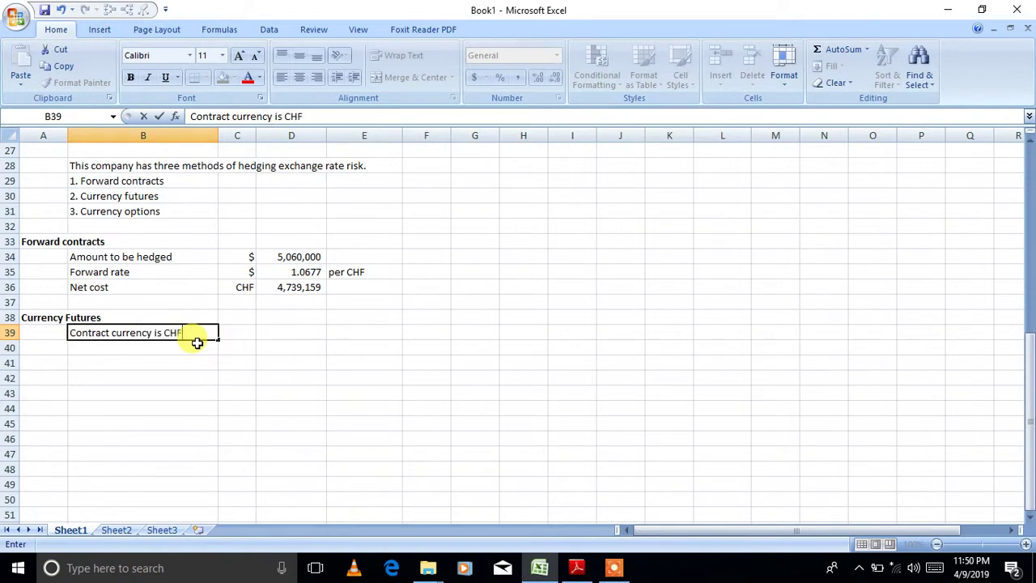
key(Return)
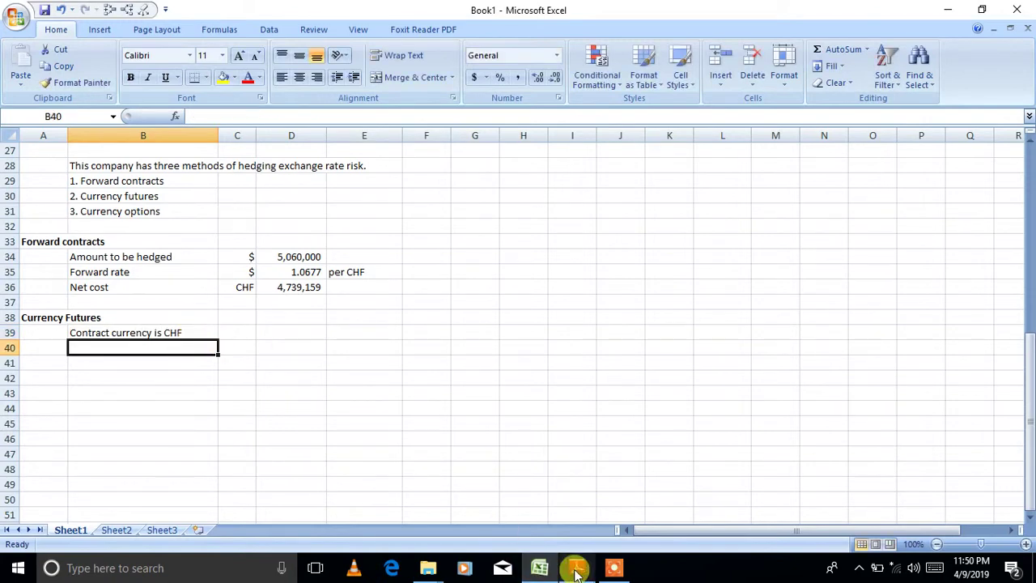
click(576, 567)
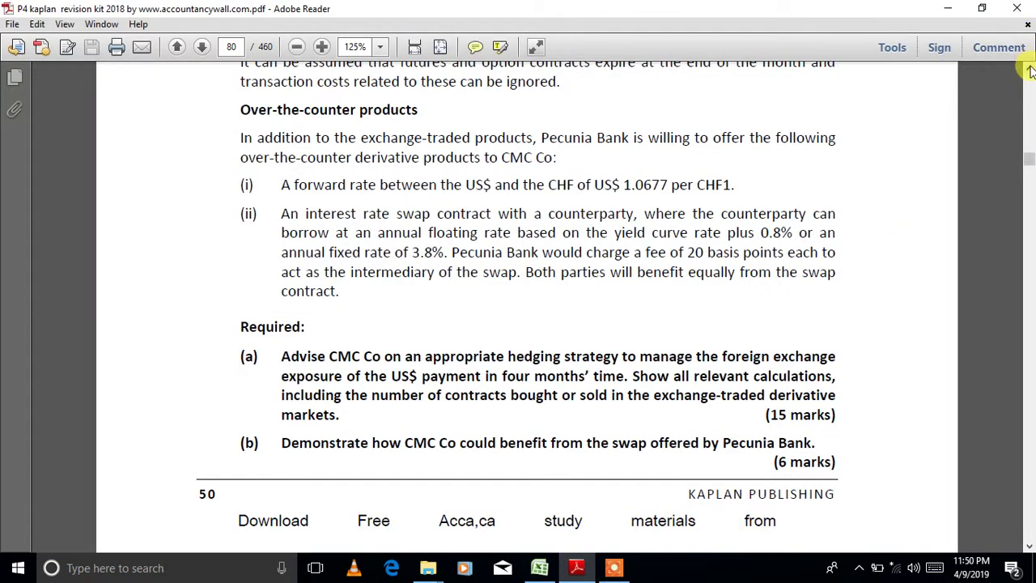
scroll(1030, 68, up, 3)
scroll(1029, 71, up, 7)
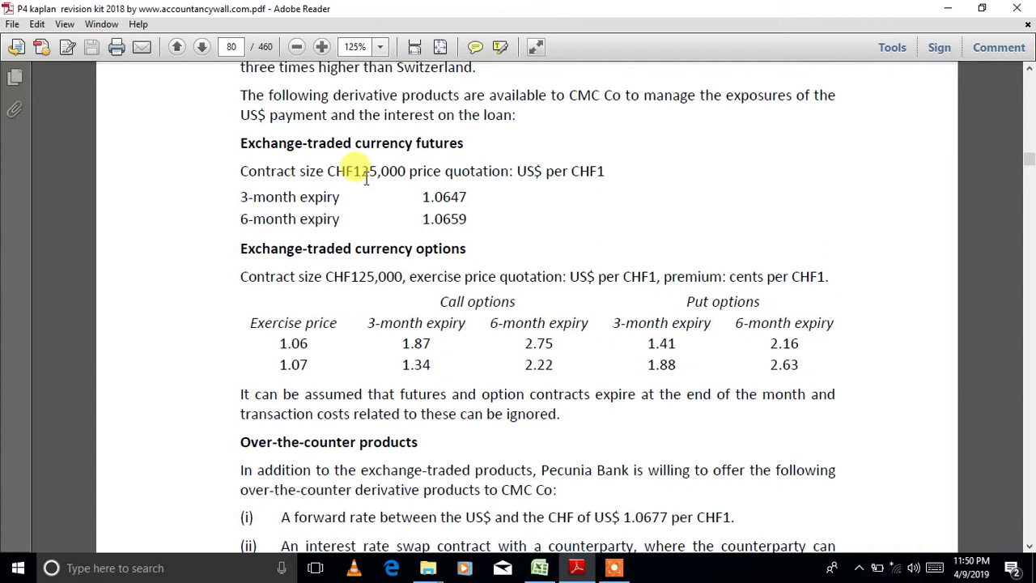
click(537, 566)
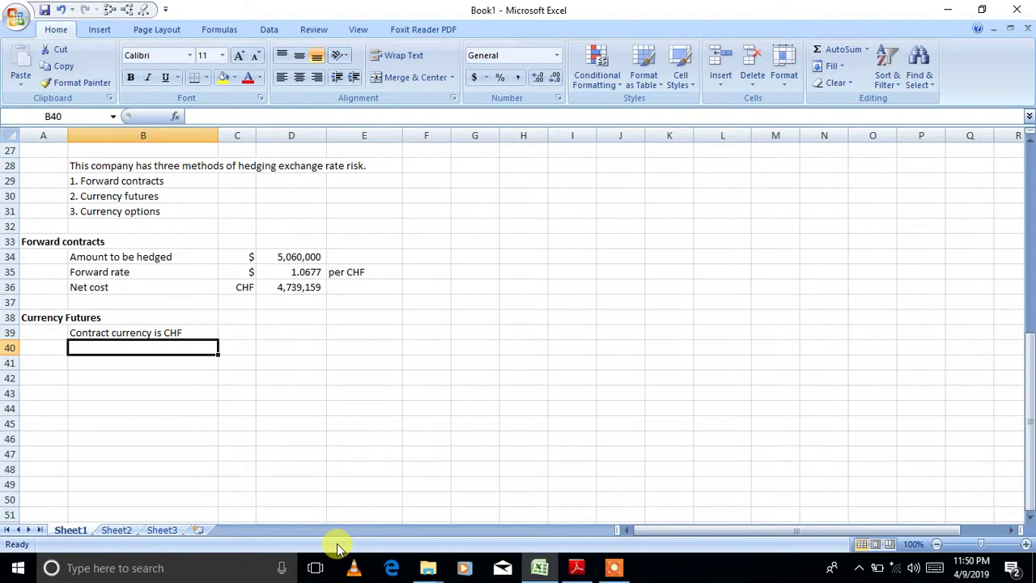
- Note 'Company has to buy $, selling CHF.' under the contract currency line
text(Have I)
key(BackSpace)
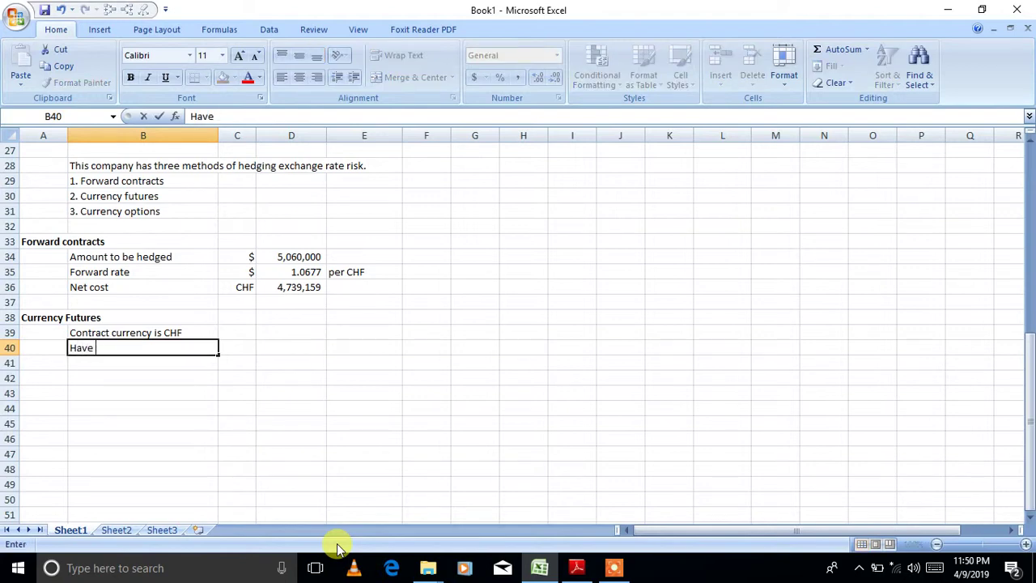
key(BackSpace)
key(BackSpace)
key(BackSpace)
key(BackSpace)
key(BackSpace)
text(Co)
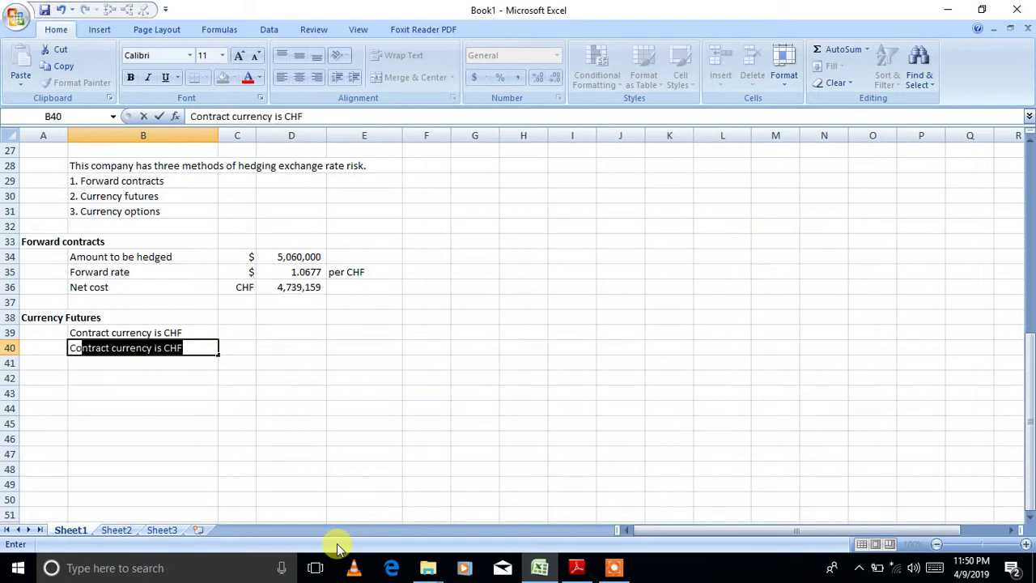
text(mpany has to )
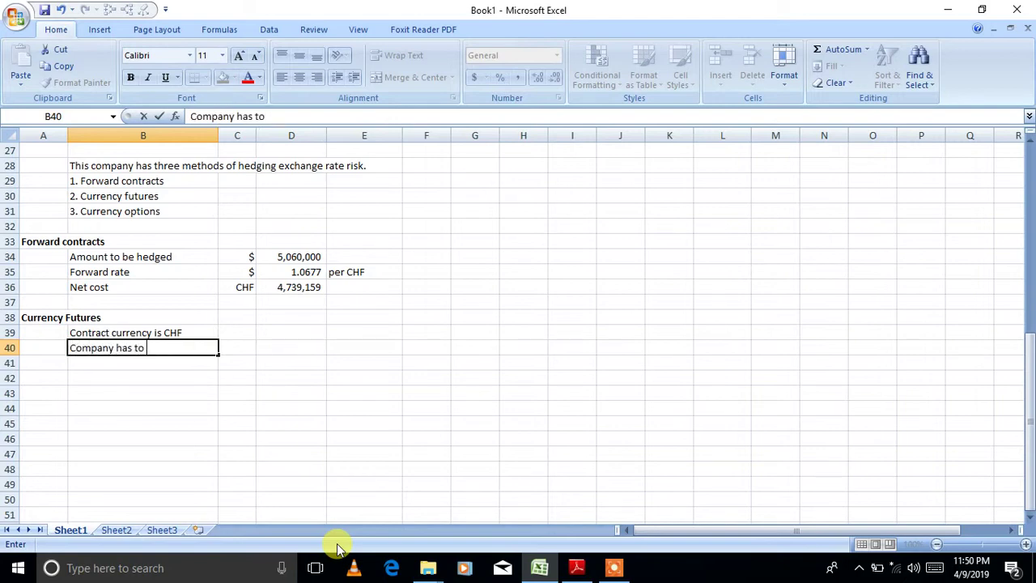
text(buy $, selling CHF.)
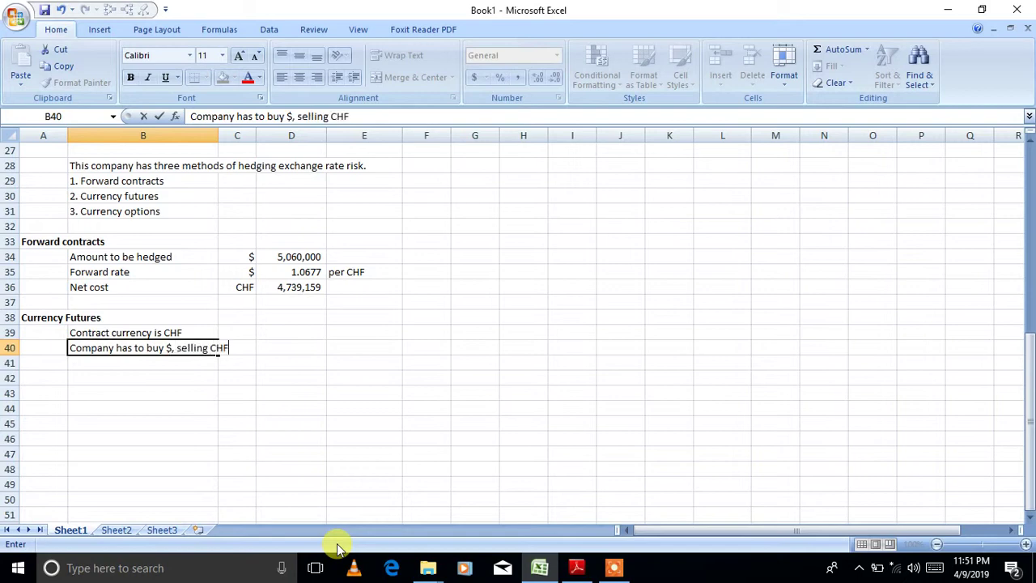
key(Return)
key(Return)
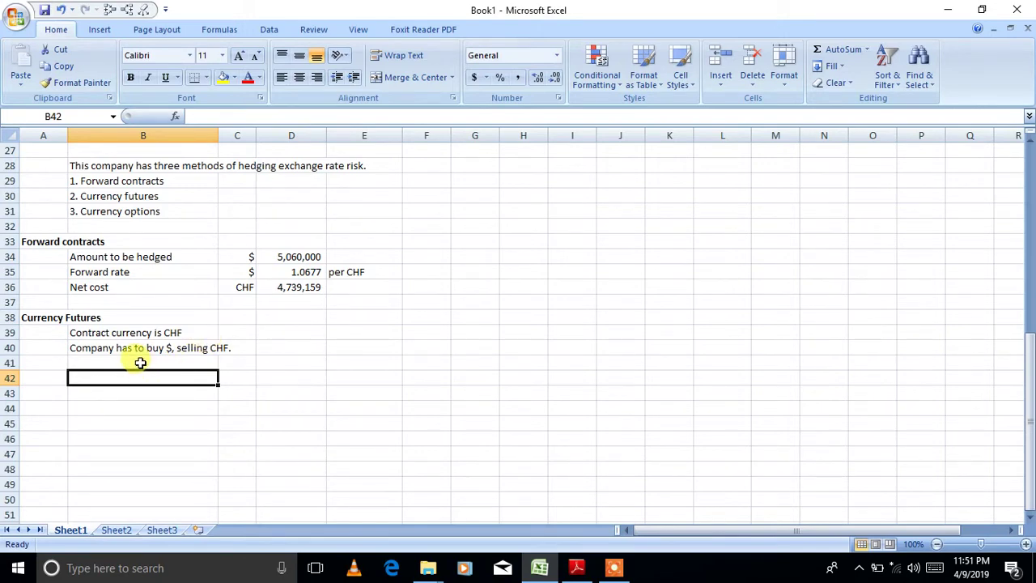
- Add the note 'Sell Futures initially to open its poistion in futures hedging.' and return to the PDF
click(140, 361)
text(Sell)
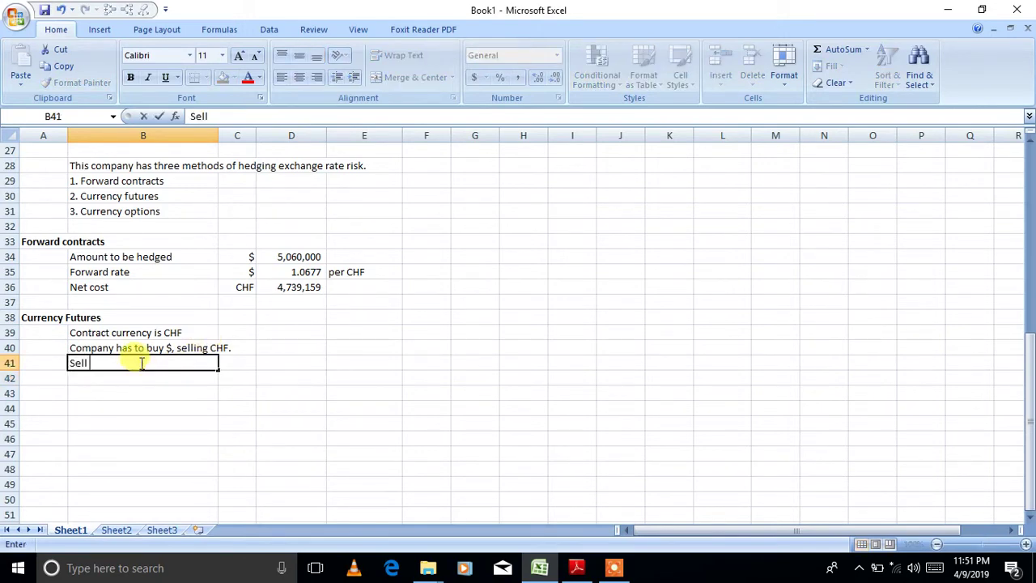
text( Futures initially )
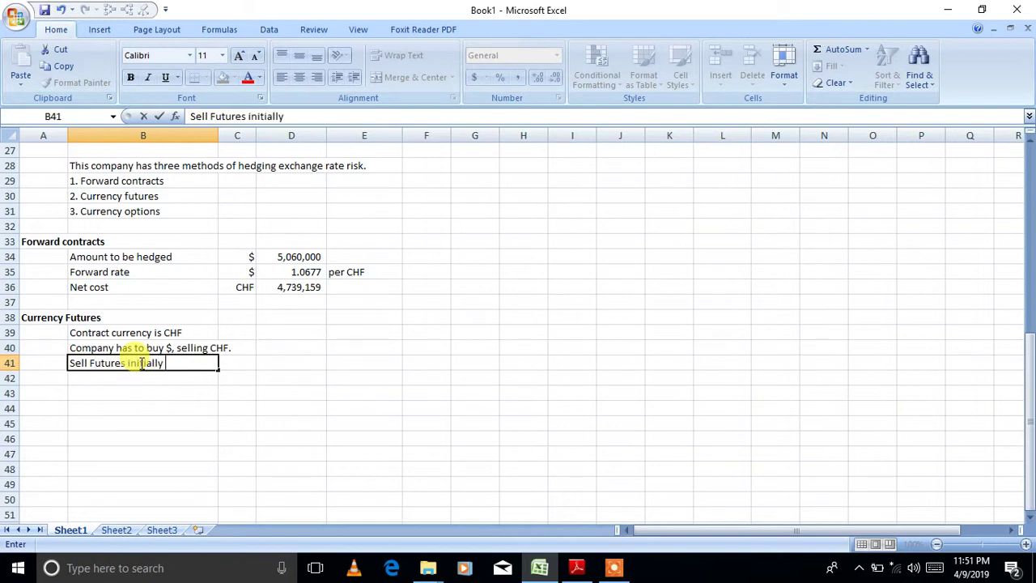
text(to open its)
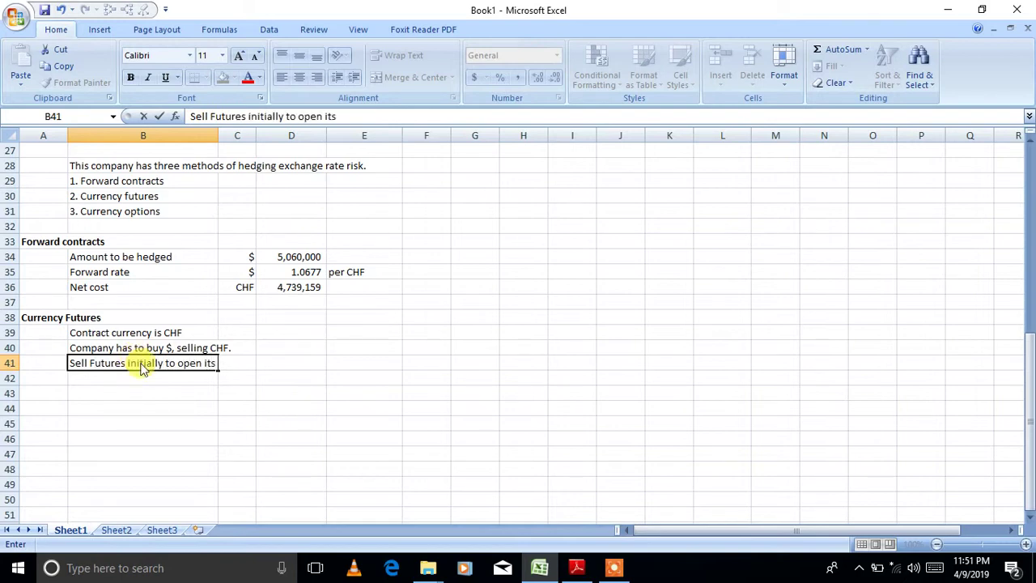
text( poistion)
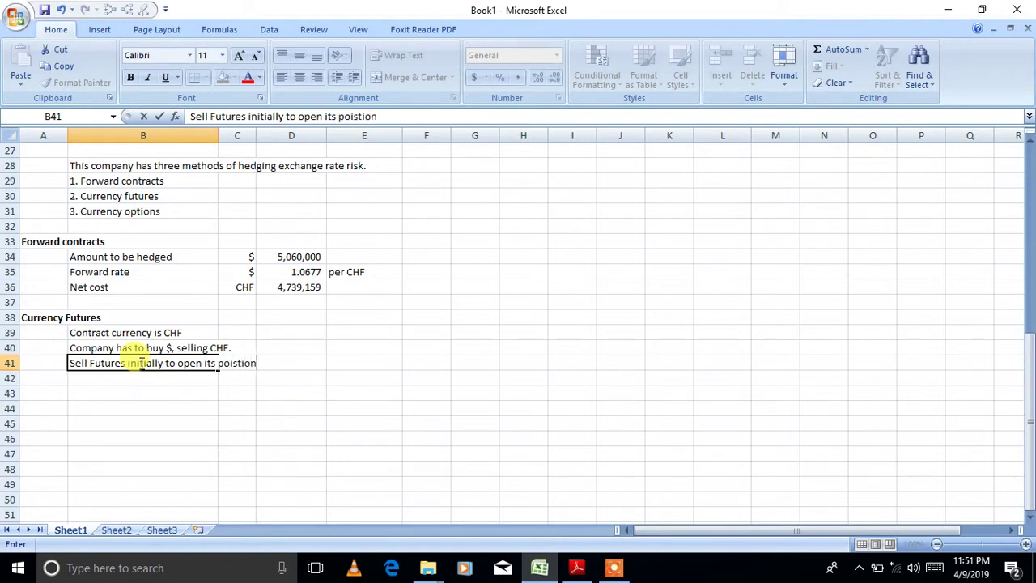
text( in futures h)
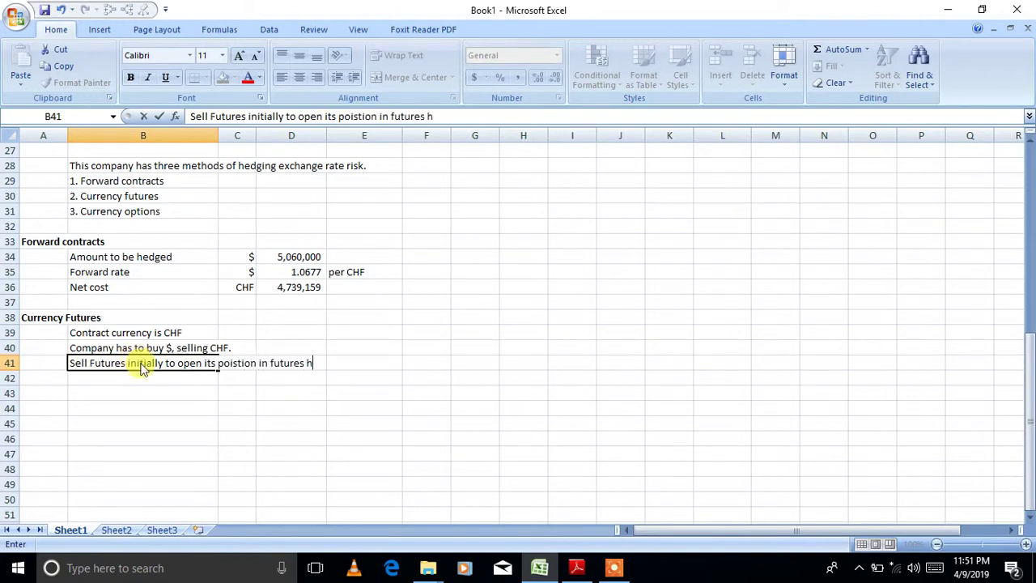
text(edging.)
key(Return)
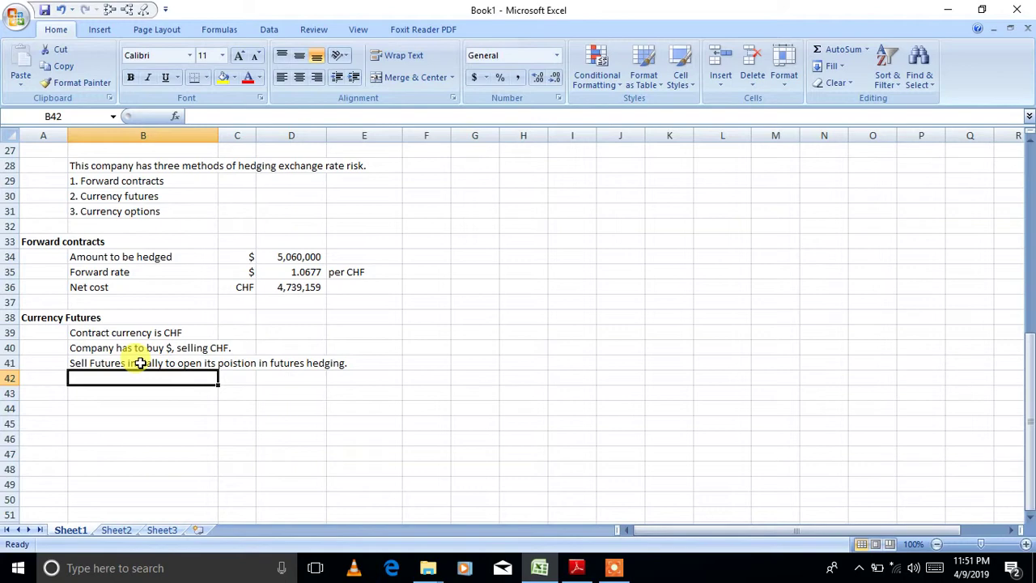
key(Return)
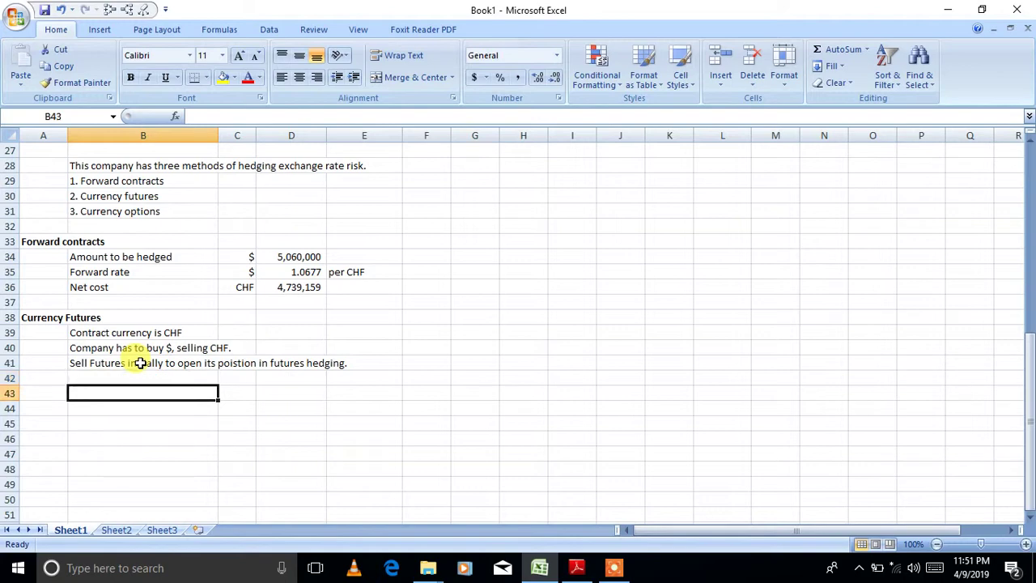
click(576, 569)
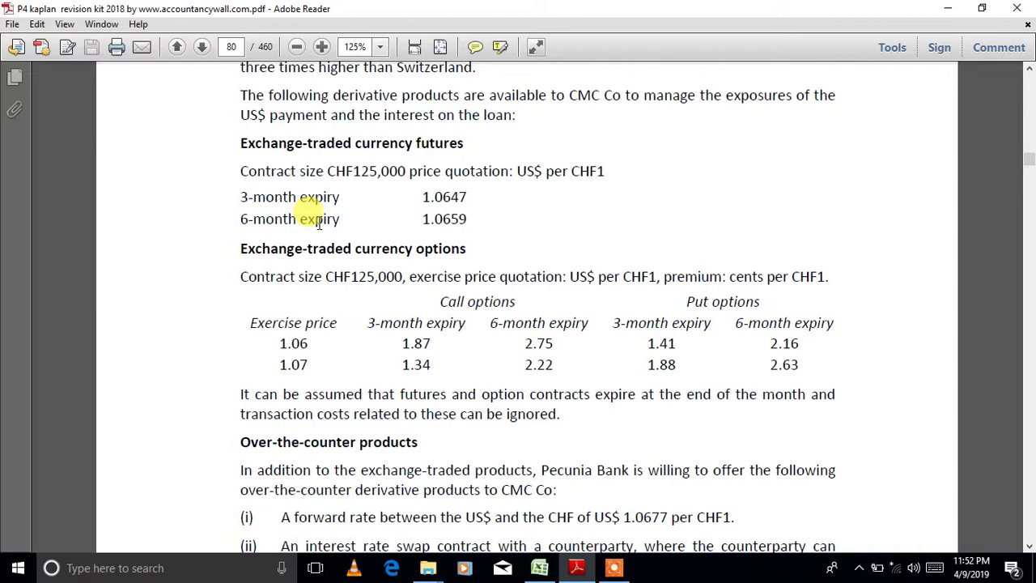
- Switch back to Excel's Book1 after reading the 3-month and 6-month futures prices in the PDF
click(540, 567)
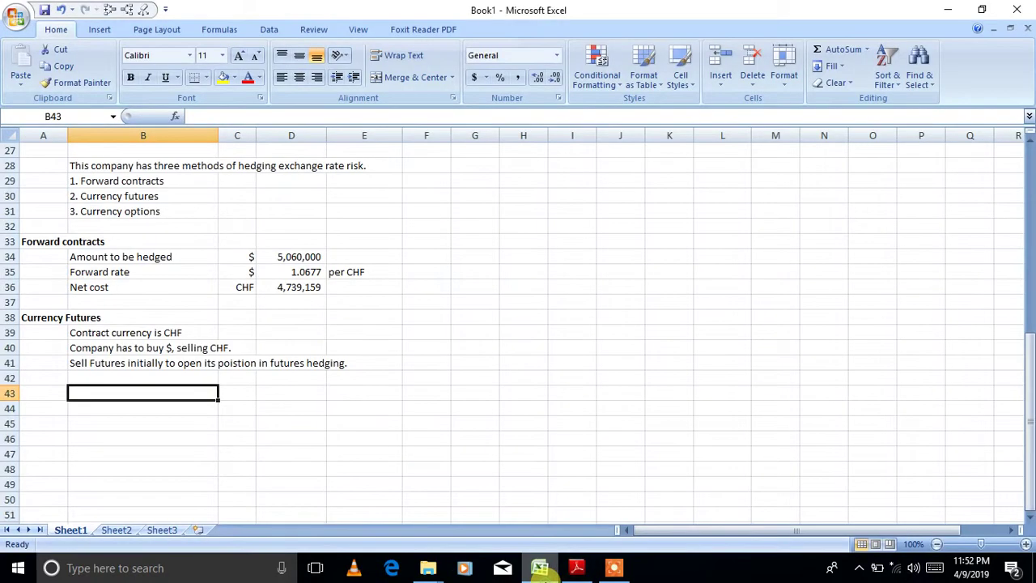
- Note in B43 that '6 month expiry futures will be selected'
text(6 months e)
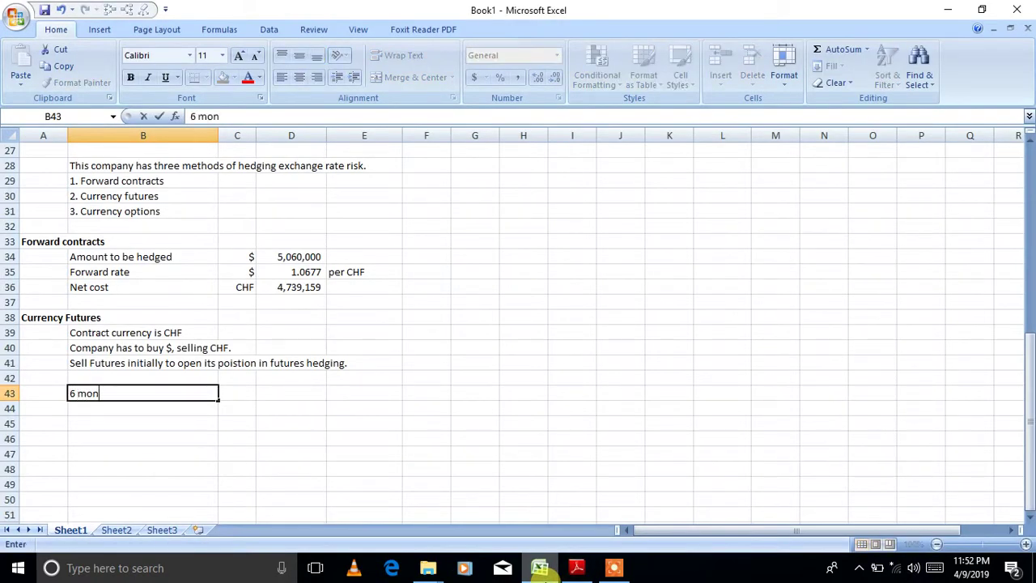
key(BackSpace)
key(BackSpace)
key(BackSpace)
text(expiry)
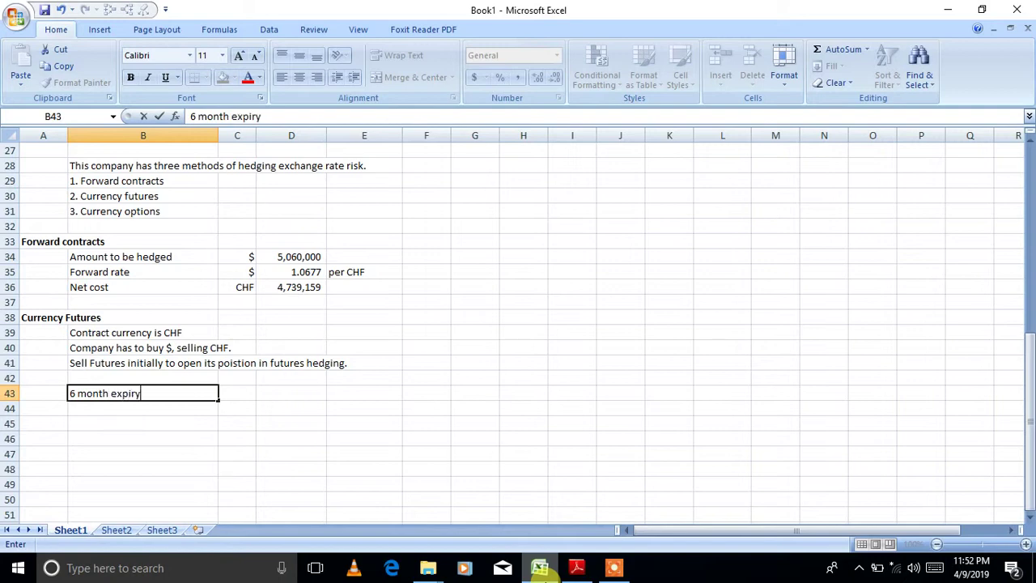
text( futures will ved)
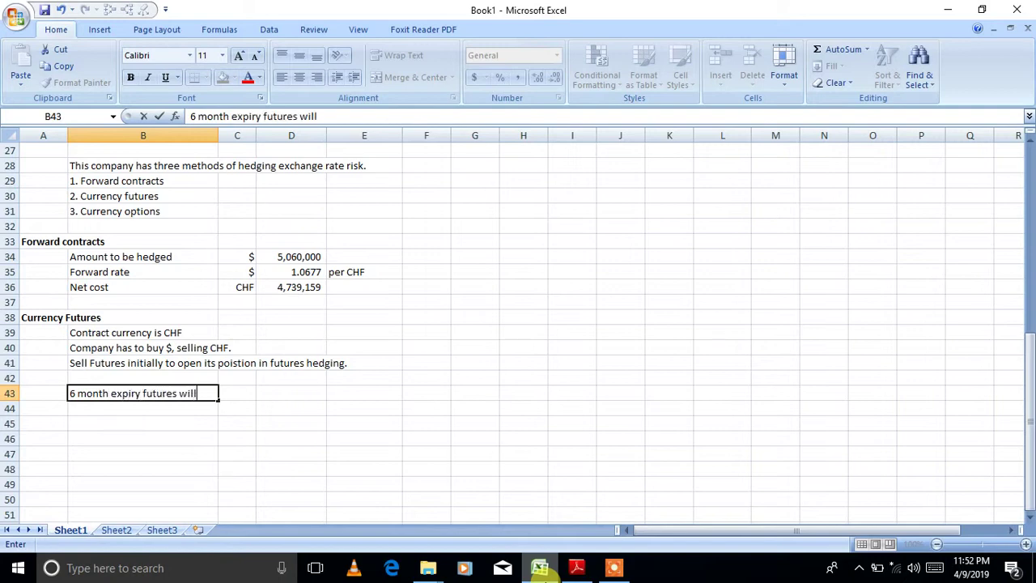
key(BackSpace)
key(BackSpace)
key(BackSpace)
text(be d)
key(BackSpace)
text(selected)
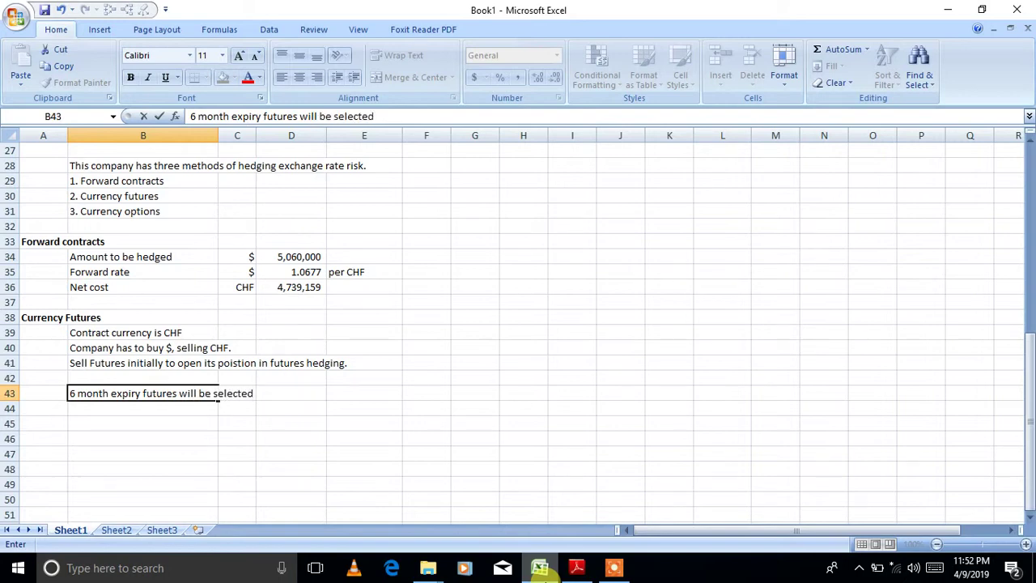
key(Return)
key(Return)
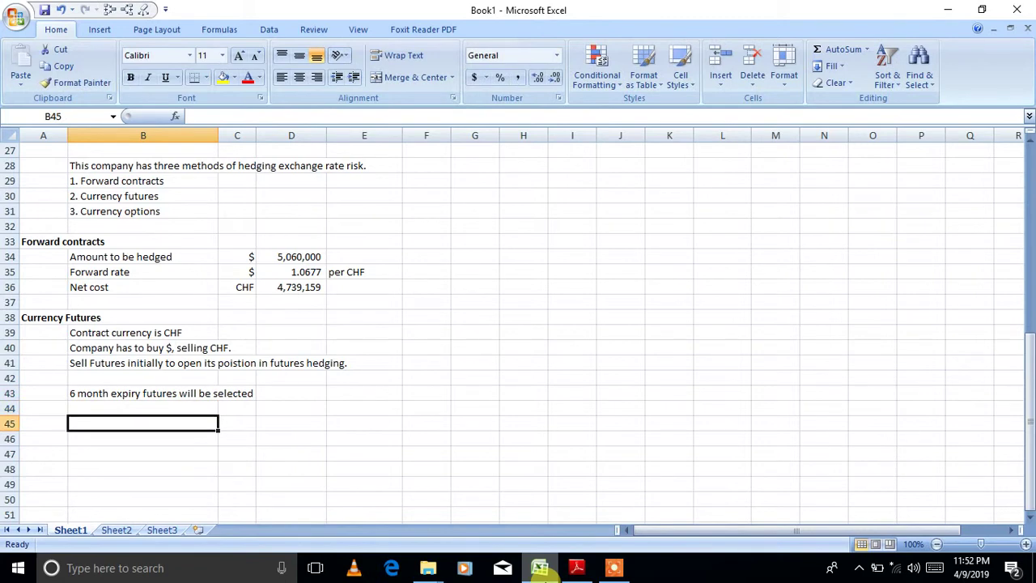
- Add a bold 'No. of contract' label in B45
text(No. o)
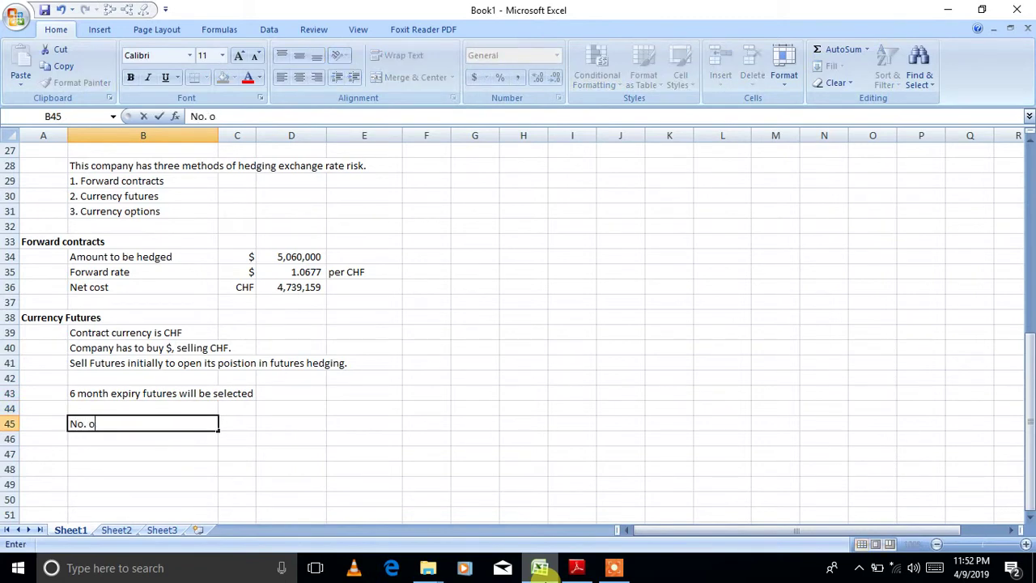
text(f contract)
key(Tab)
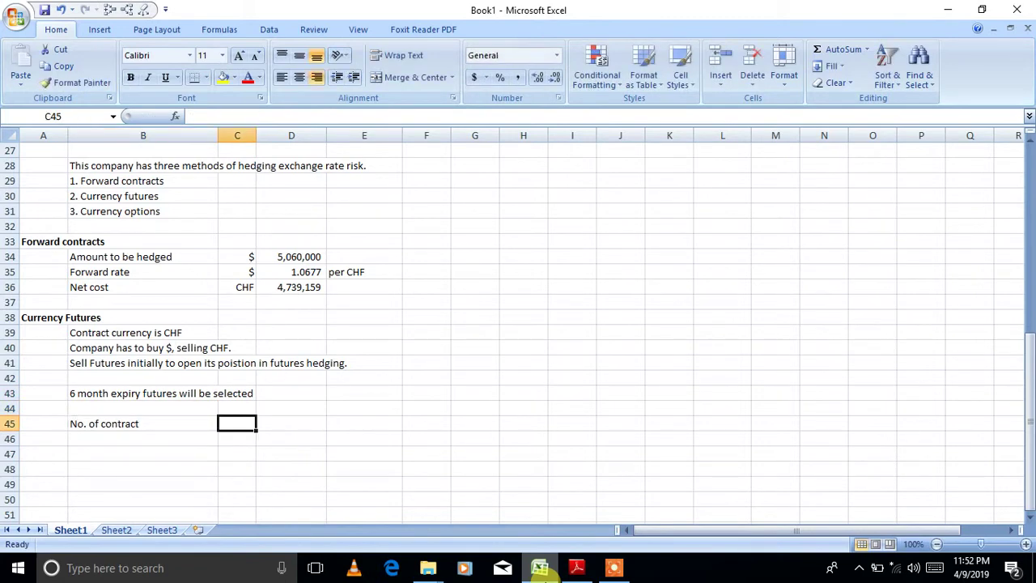
key(Tab)
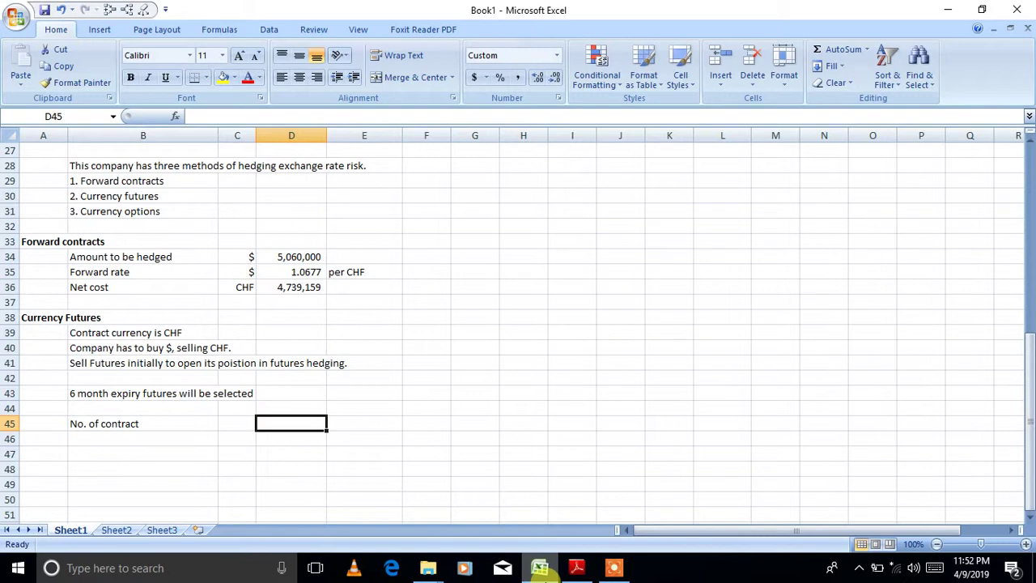
click(113, 424)
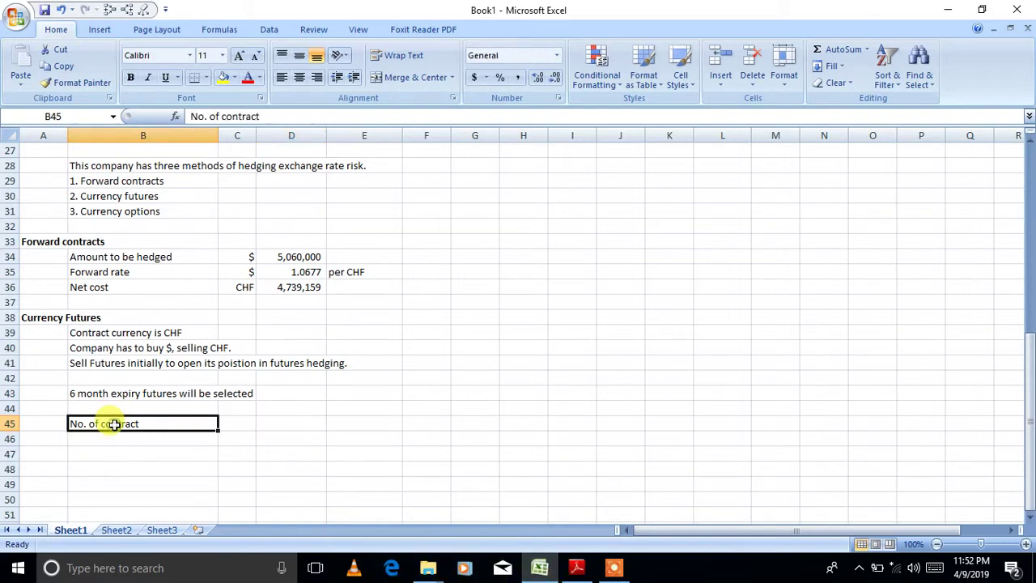
key(ctrl+b)
click(141, 439)
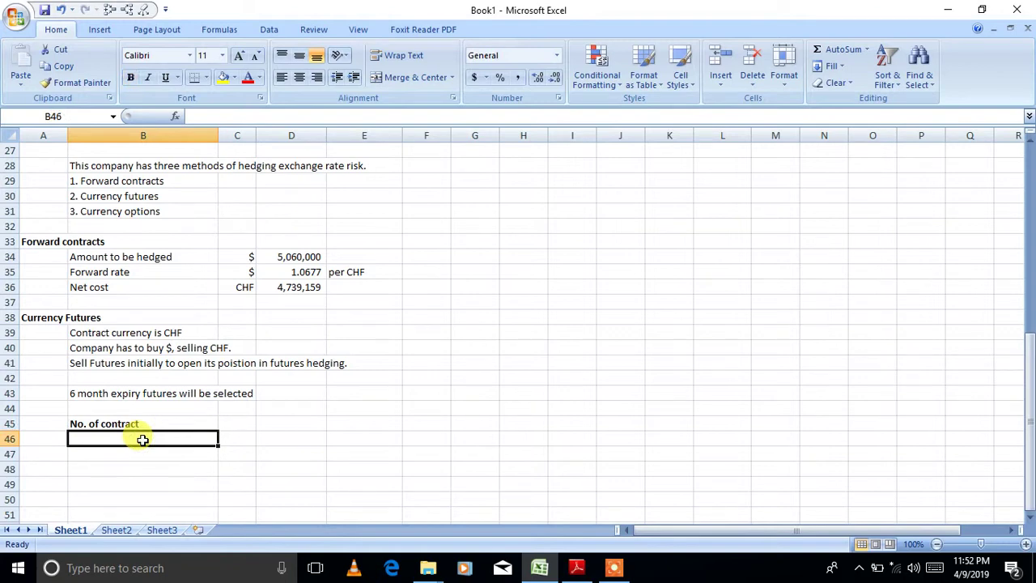
- Add the 'Amount te be hedged' label in B46 and describe D45 as 'Amount to be hedged/contract size'
text(Amount te be)
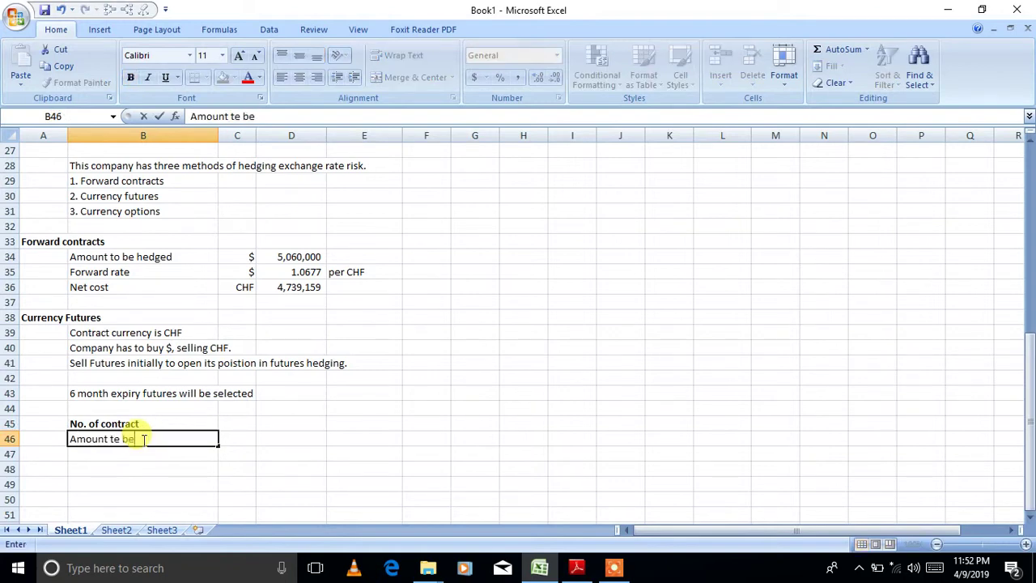
text( hedged)
key(Tab)
click(282, 257)
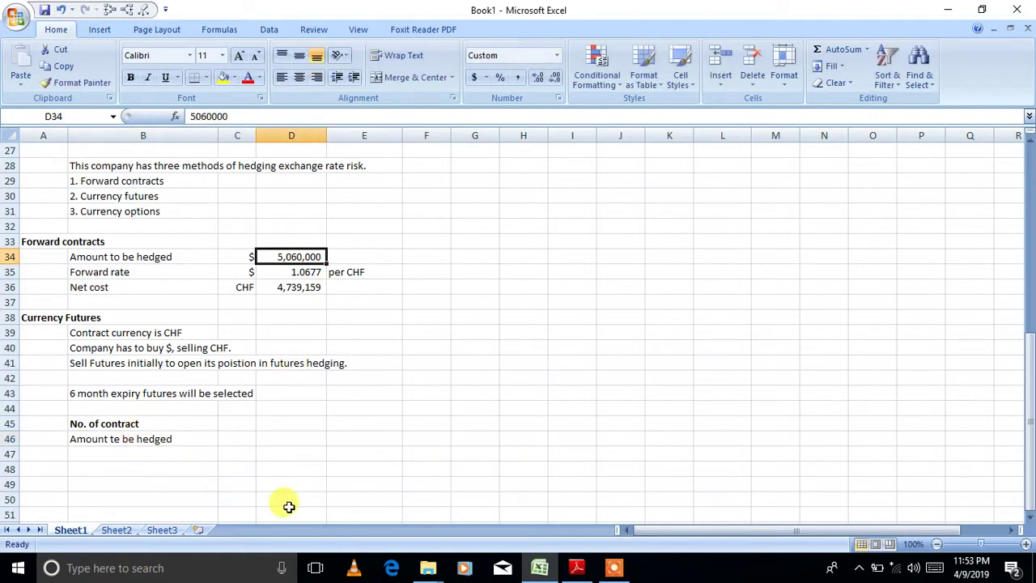
click(285, 421)
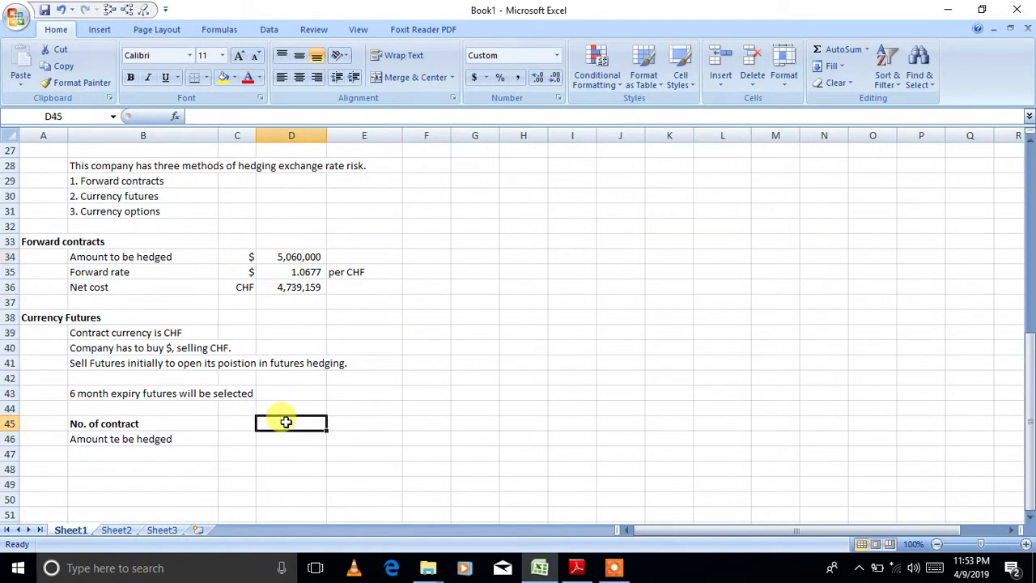
text(Amoun)
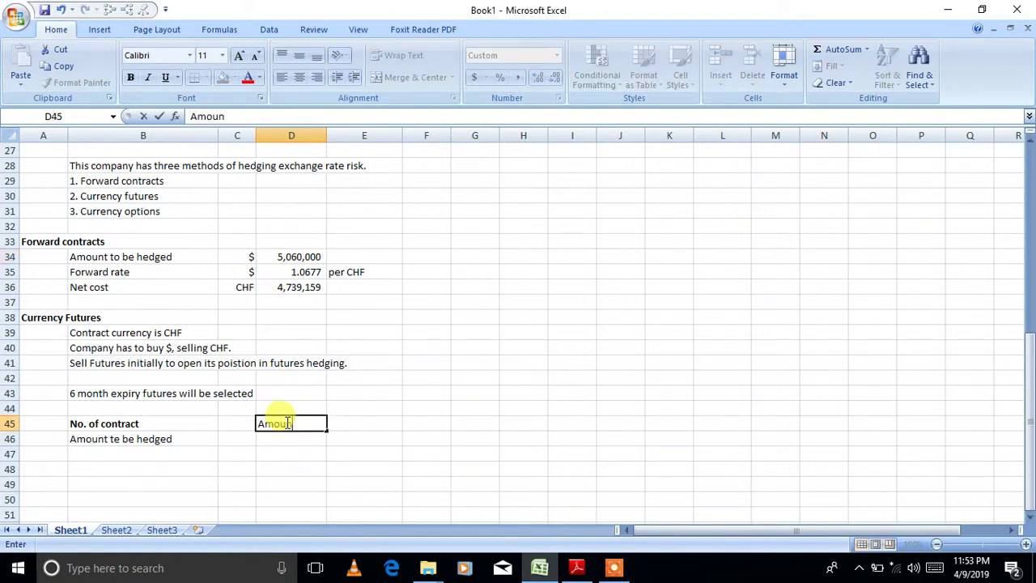
text(t to be hedged/)
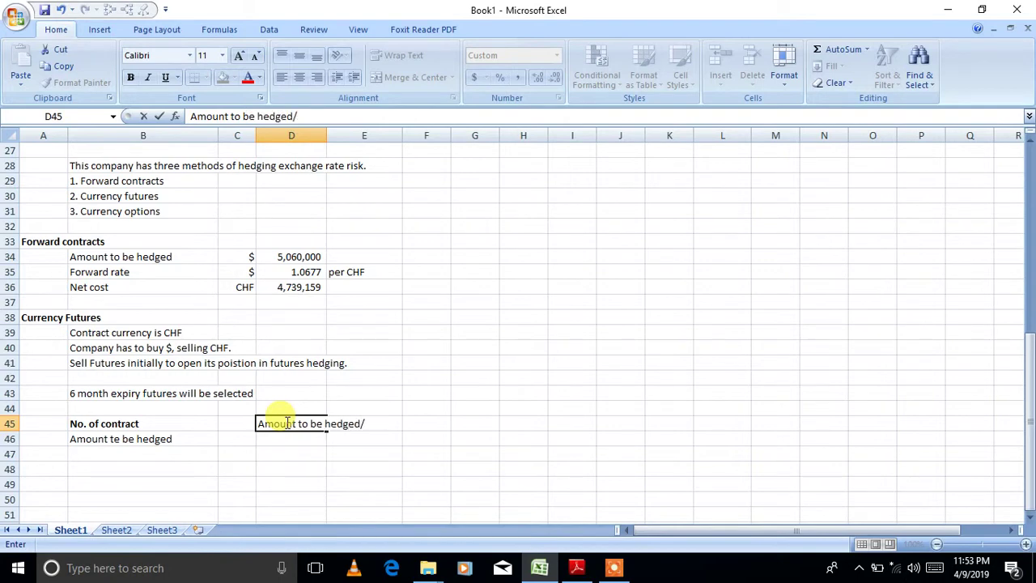
text(contract size)
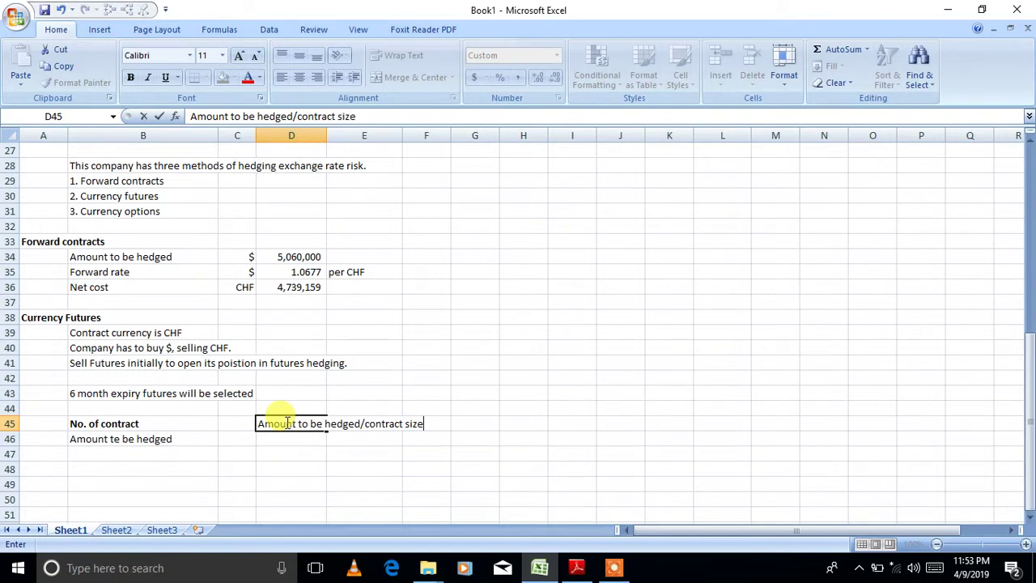
key(Return)
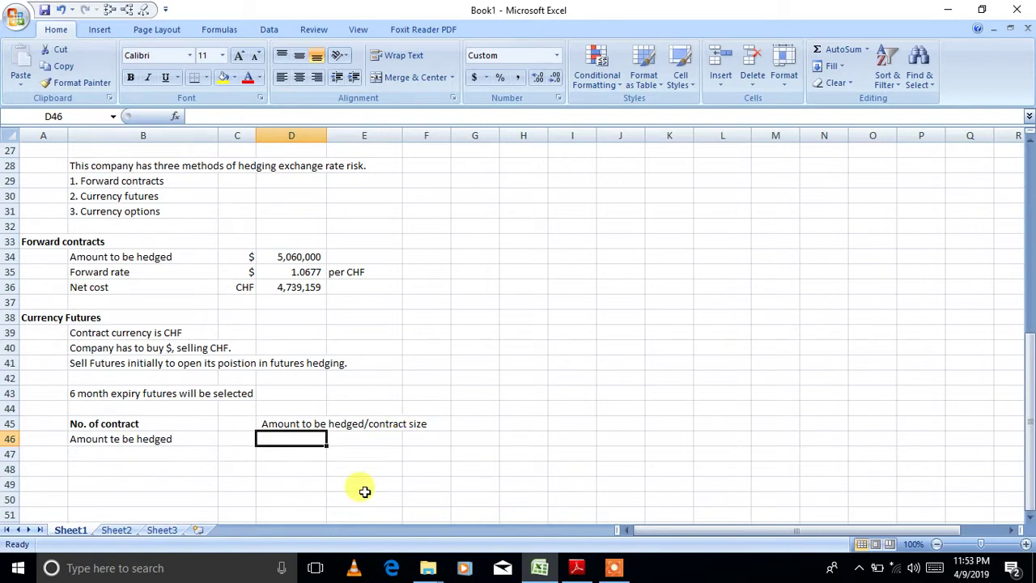
- Compute the amount to be hedged in D46 as 5,060,000 divided by the 6-month futures price 1.0659
text(=)
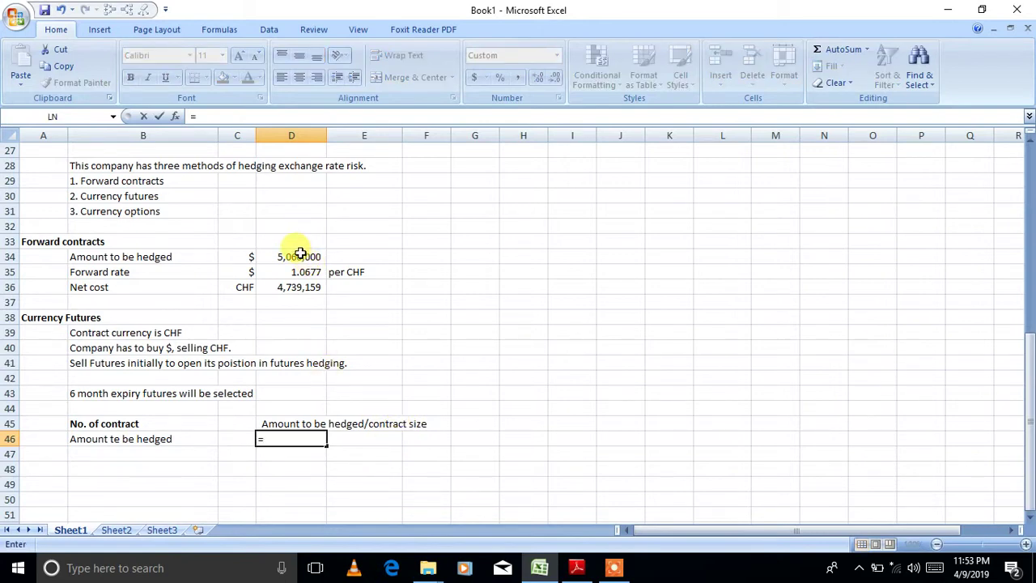
click(300, 256)
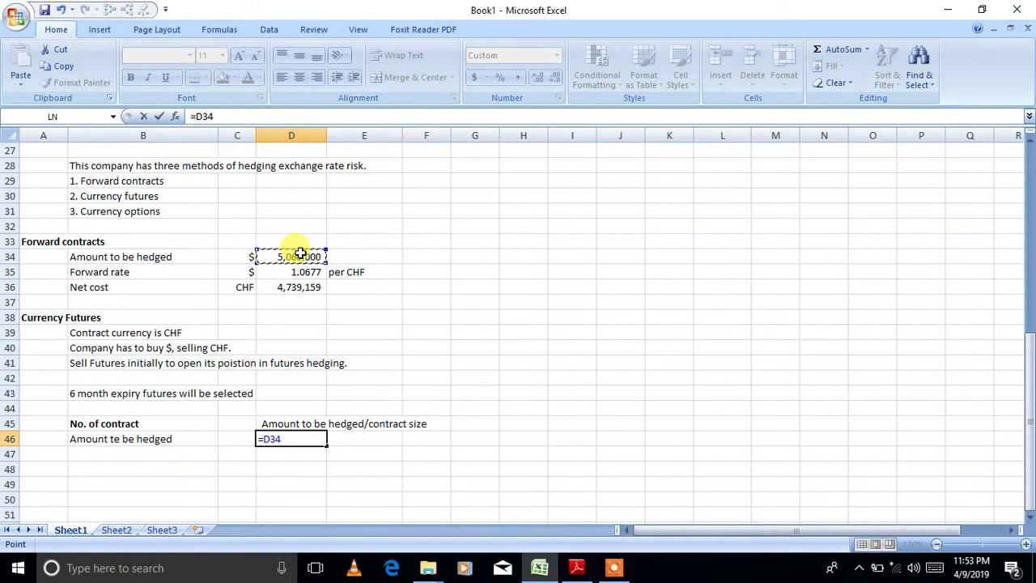
text(/)
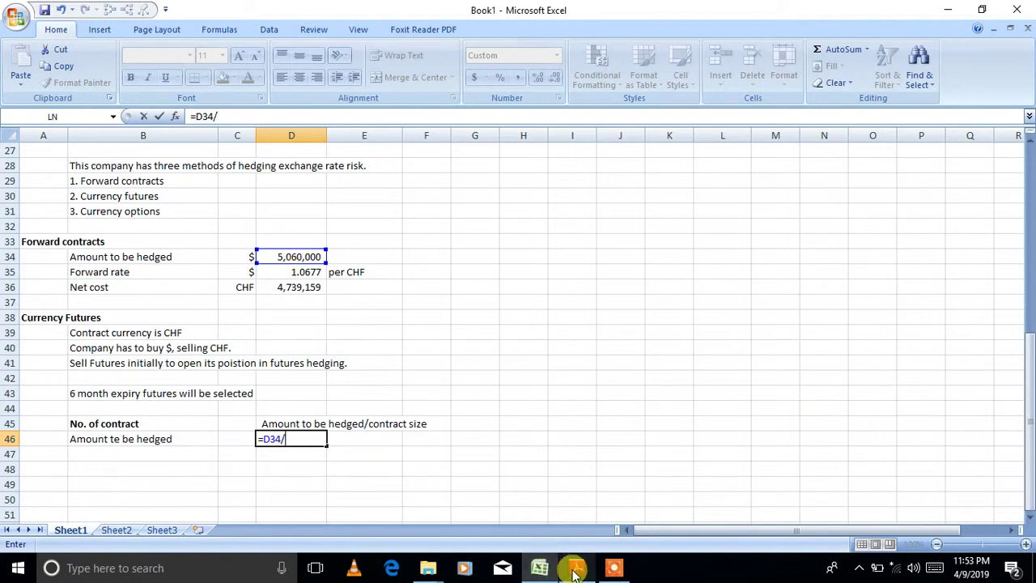
mouse_move(574, 572)
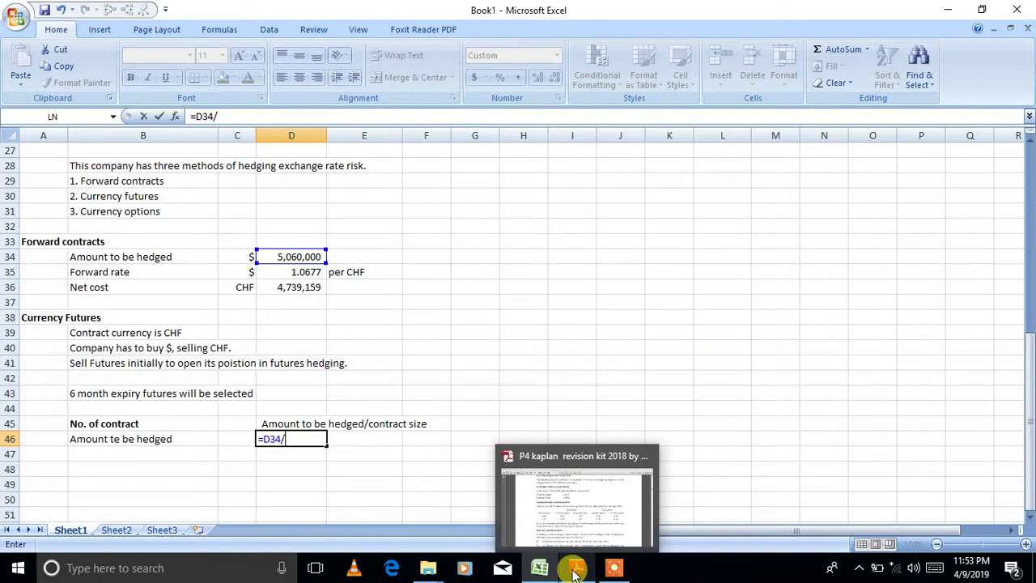
click(575, 570)
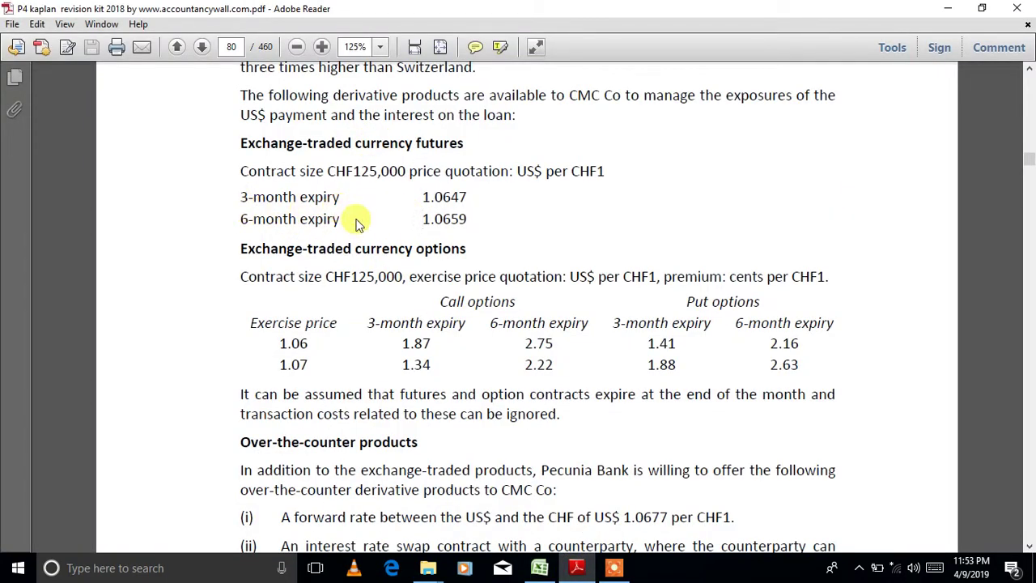
drag(468, 220, 421, 217)
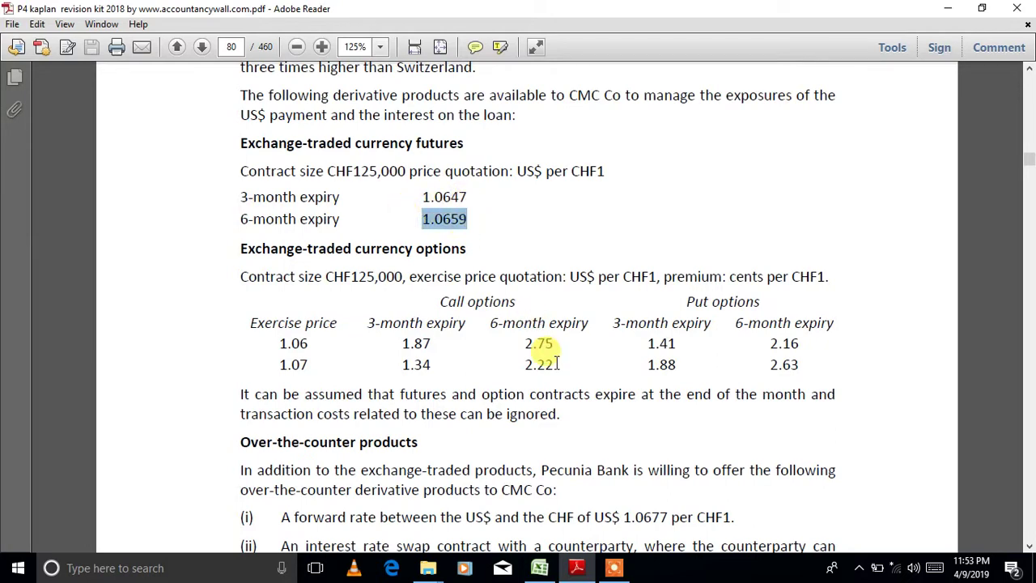
click(539, 569)
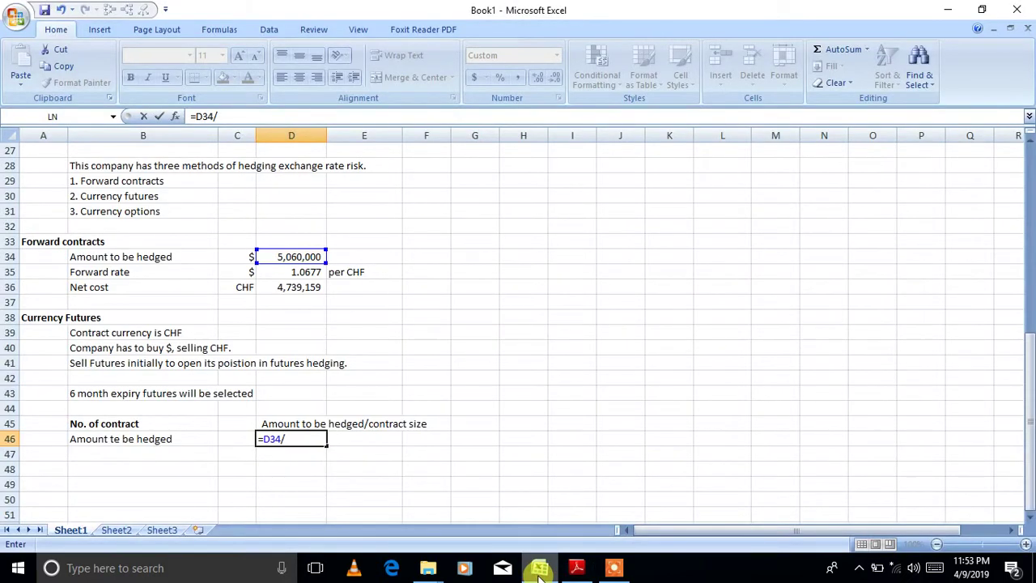
text(1.0659)
key(Return)
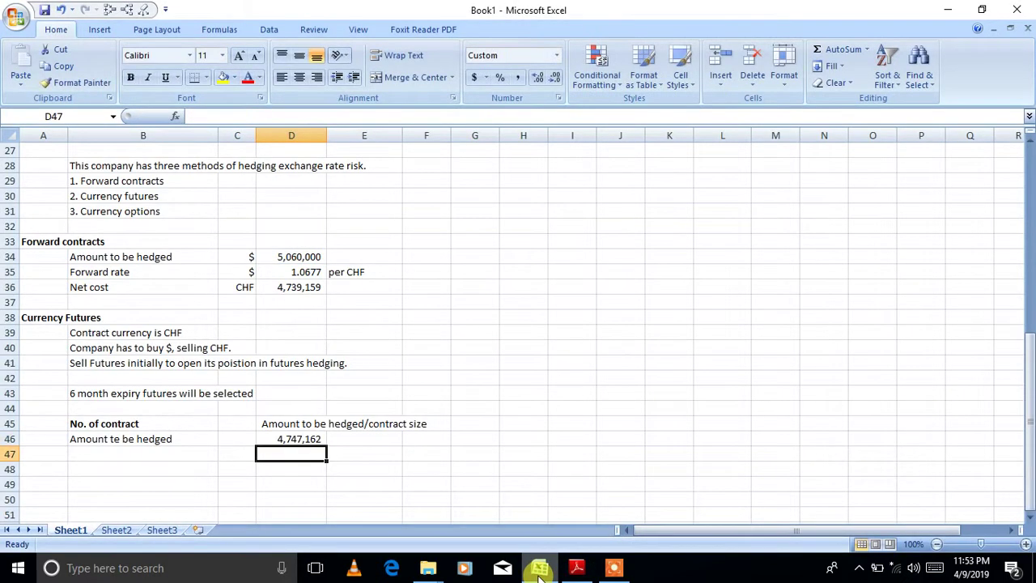
- Label the 4,747,162 amount as CHF in C46
click(248, 439)
text(CHF)
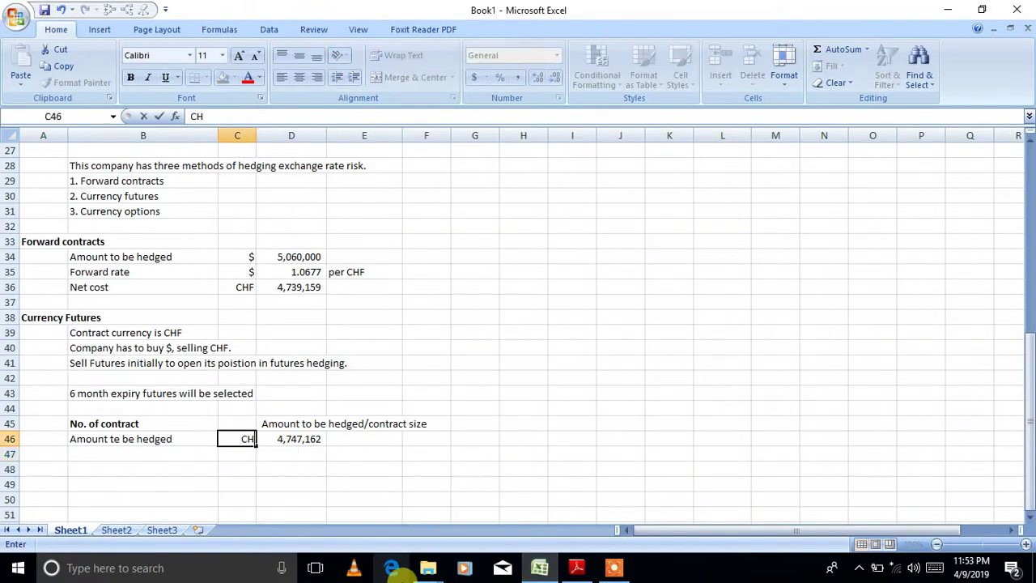
key(Return)
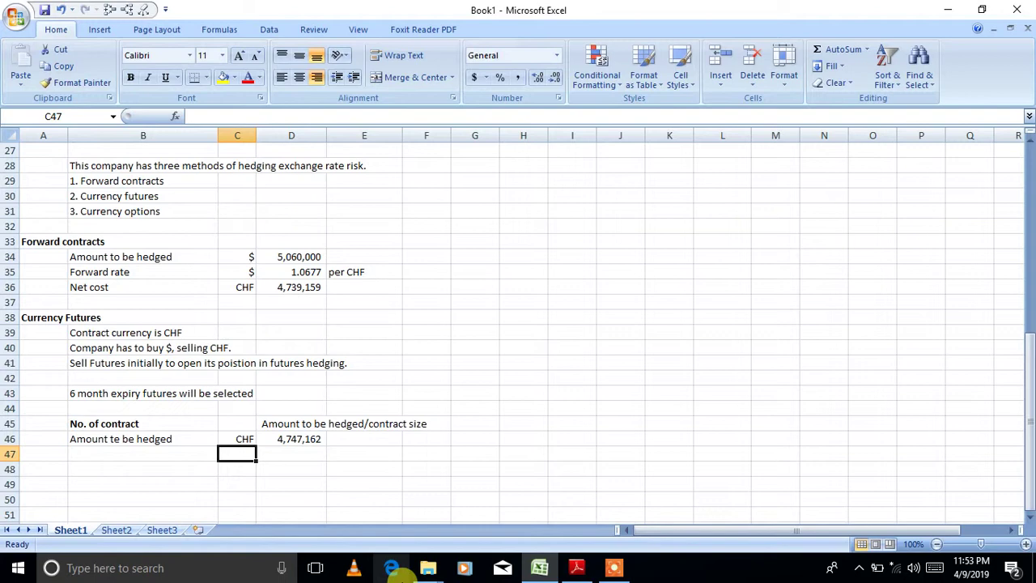
- Add a 'No. of contracts' row with =D46/125000 in D47, giving 38 contracts
click(173, 455)
text(No)
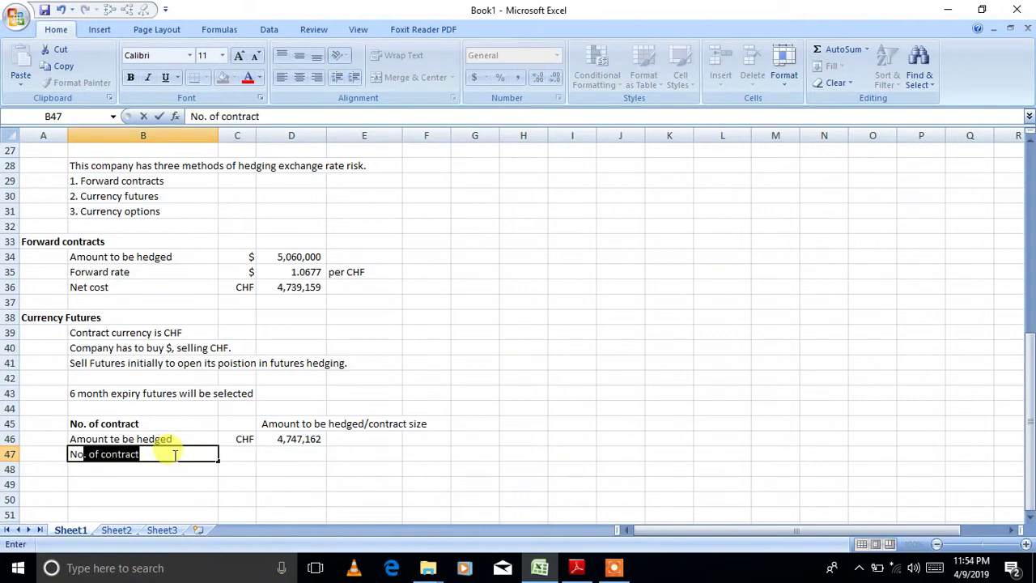
text(. of contracts)
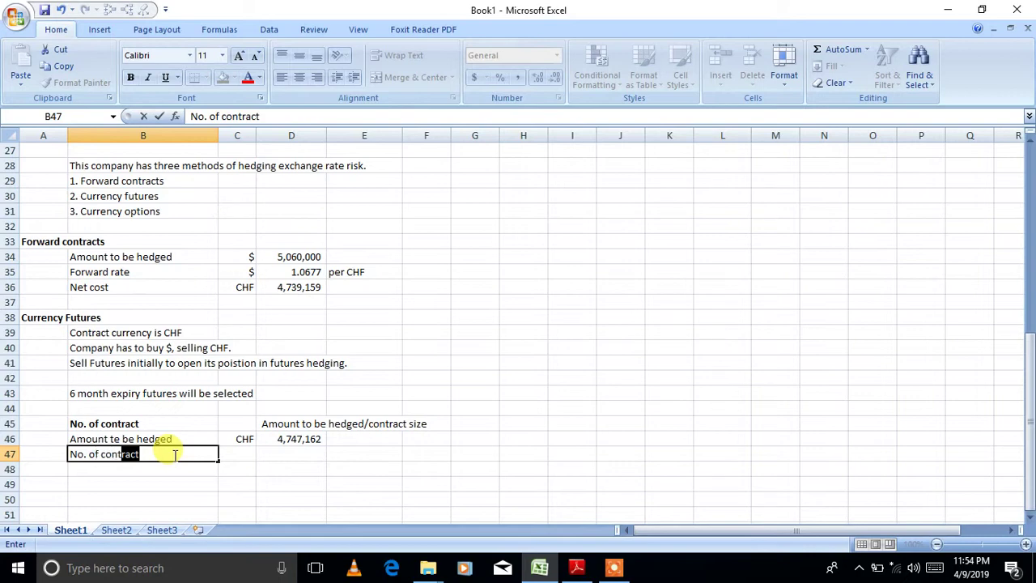
key(Tab)
key(Tab)
text(=)
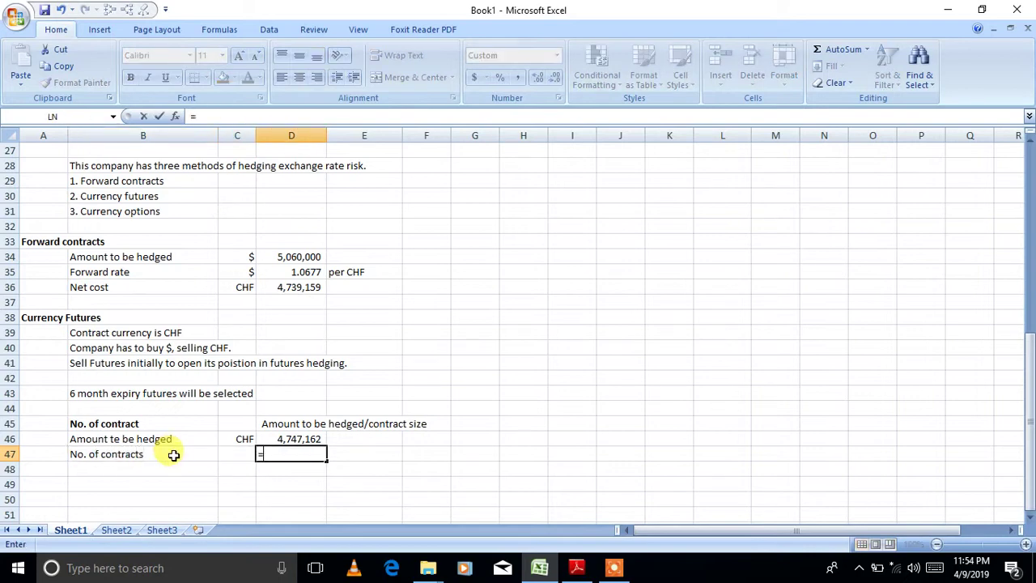
key(Up)
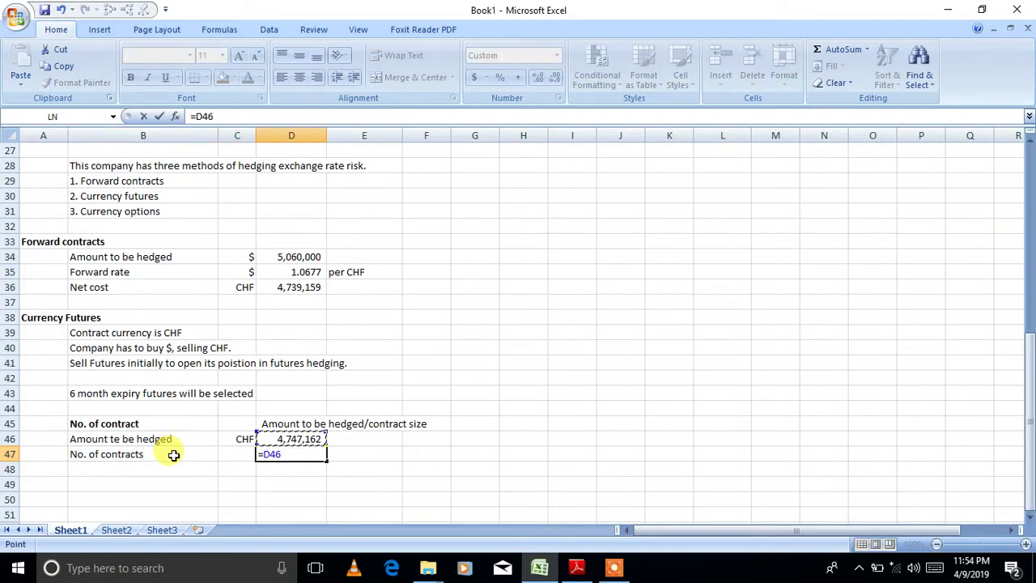
text(/)
click(576, 567)
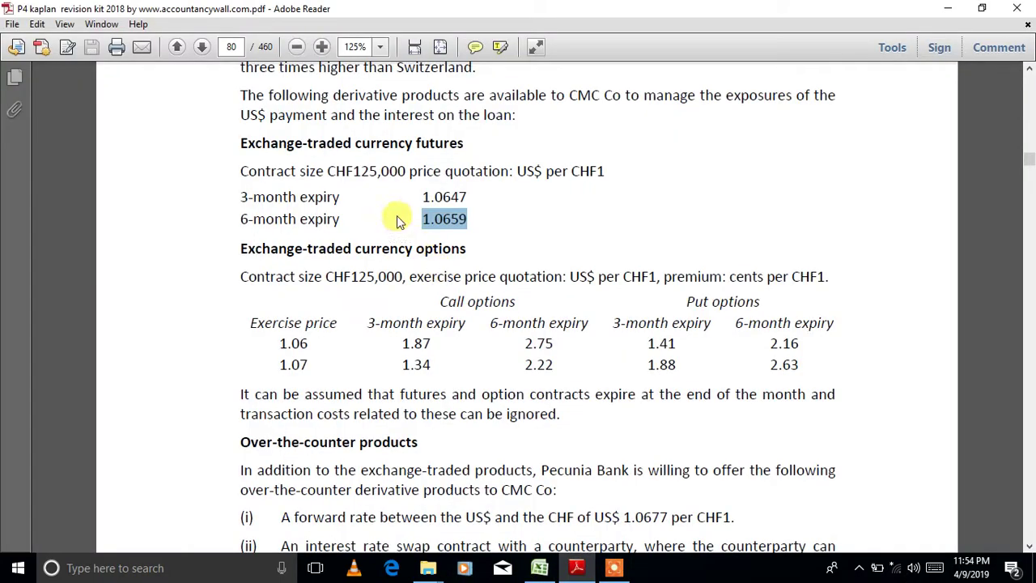
click(542, 569)
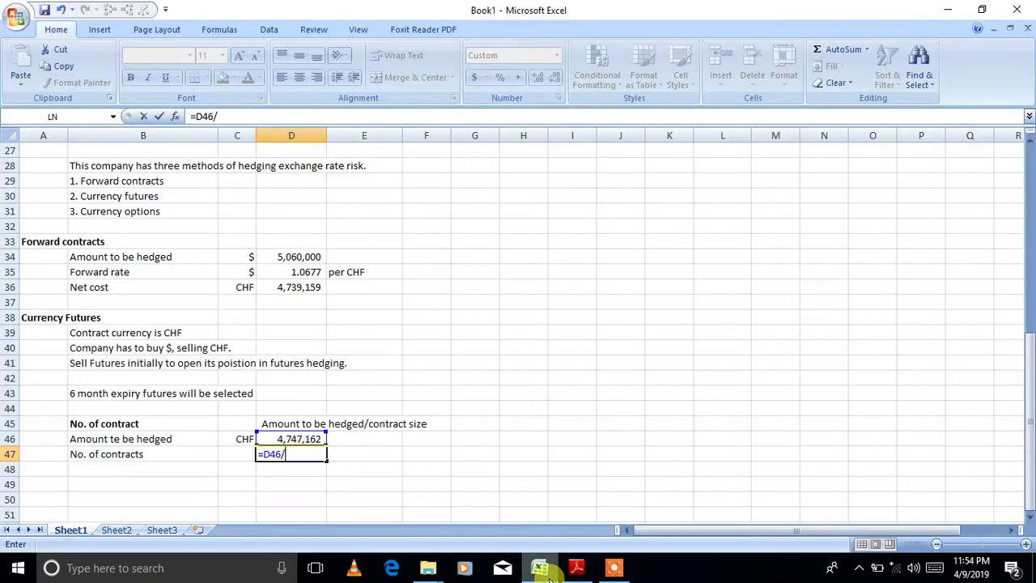
text(125000)
key(Return)
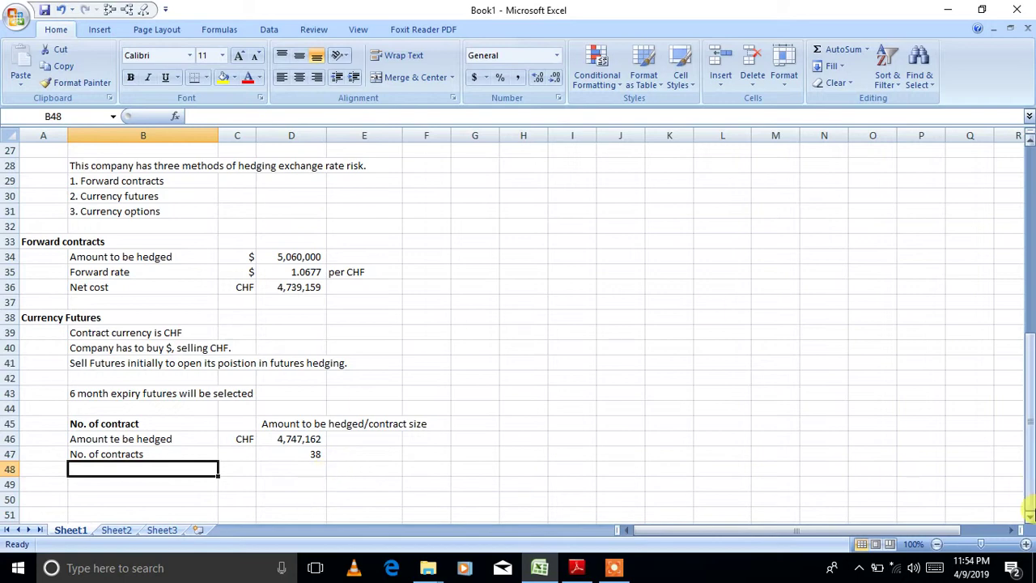
click(1029, 515)
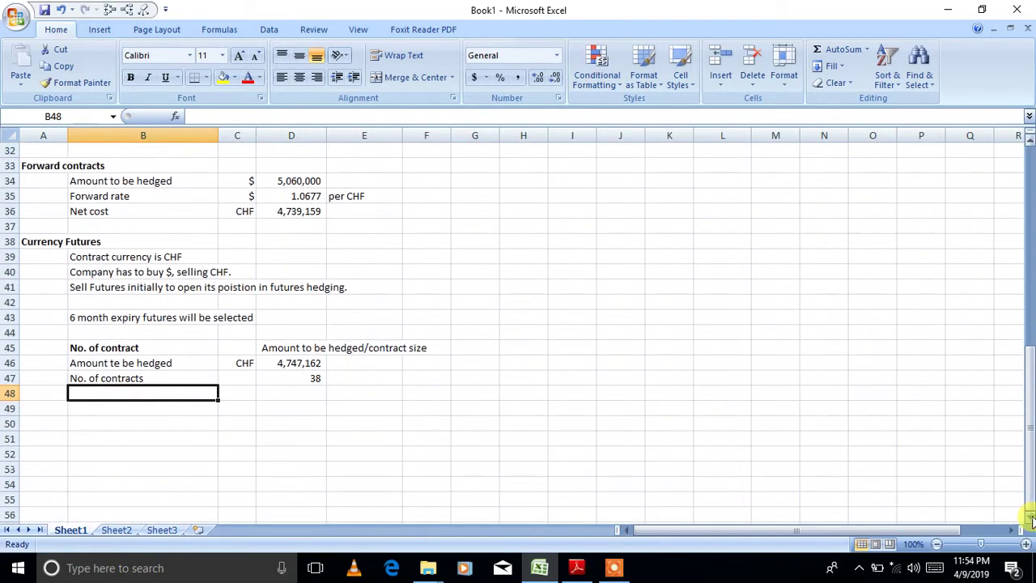
click(172, 411)
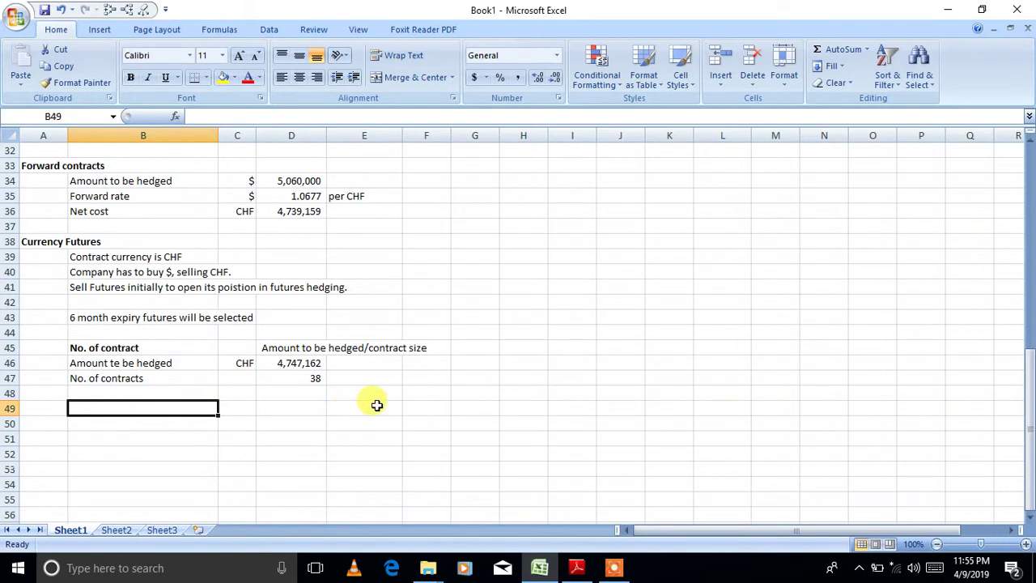
- Add the column headings Now, After 4 m and After 6m in D49:F49
click(297, 408)
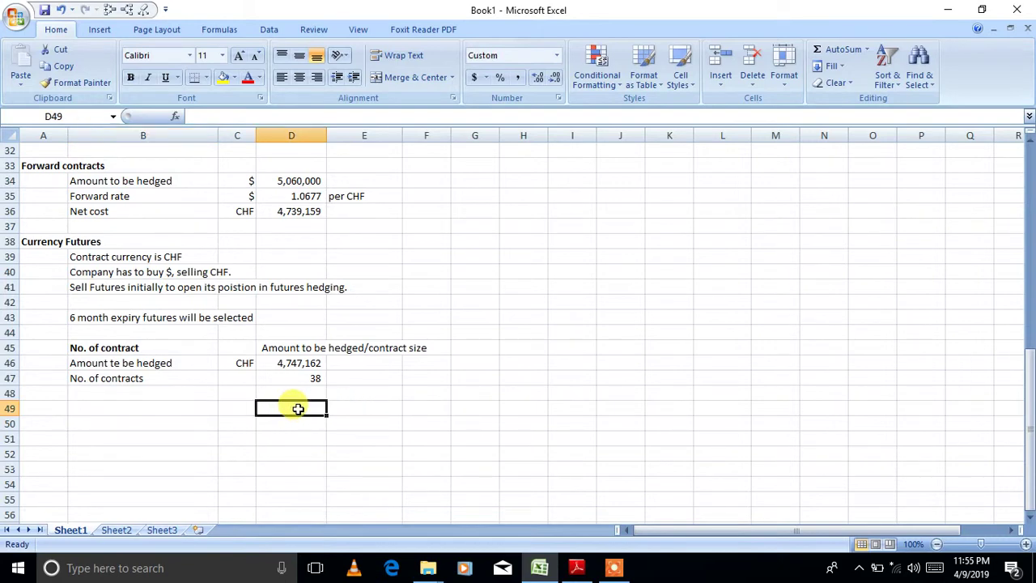
text(Now)
key(Tab)
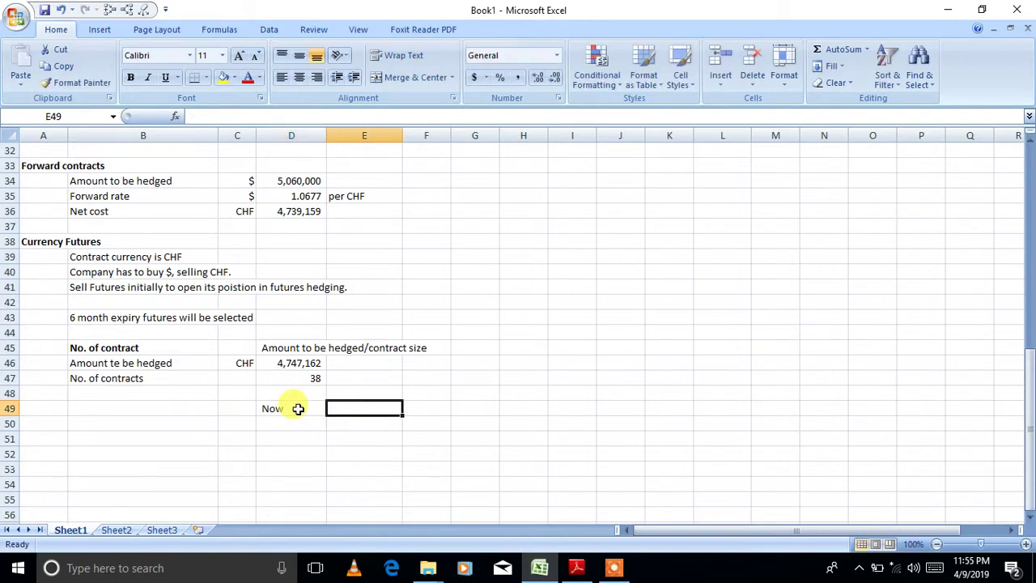
text(After 4 m)
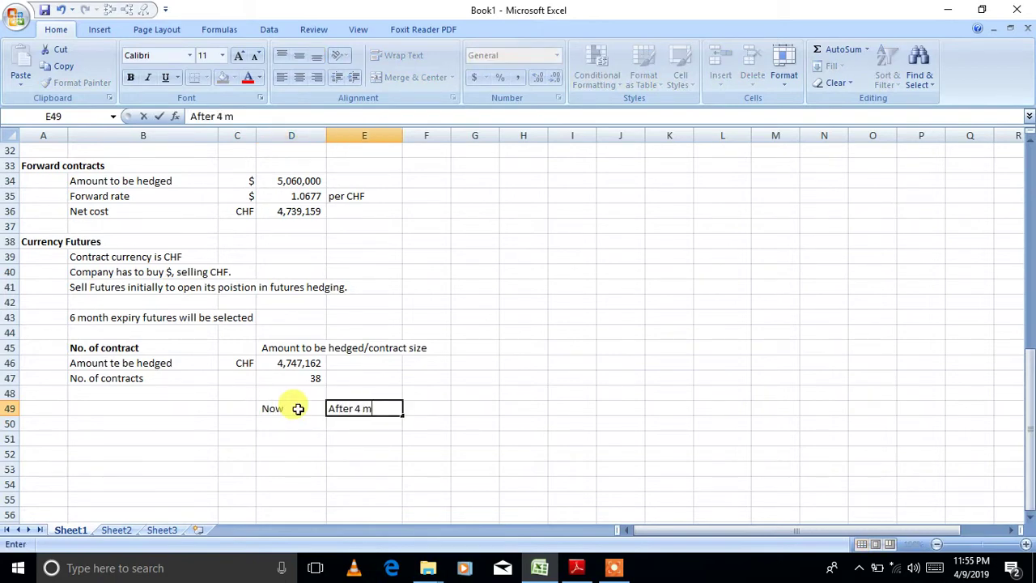
key(Tab)
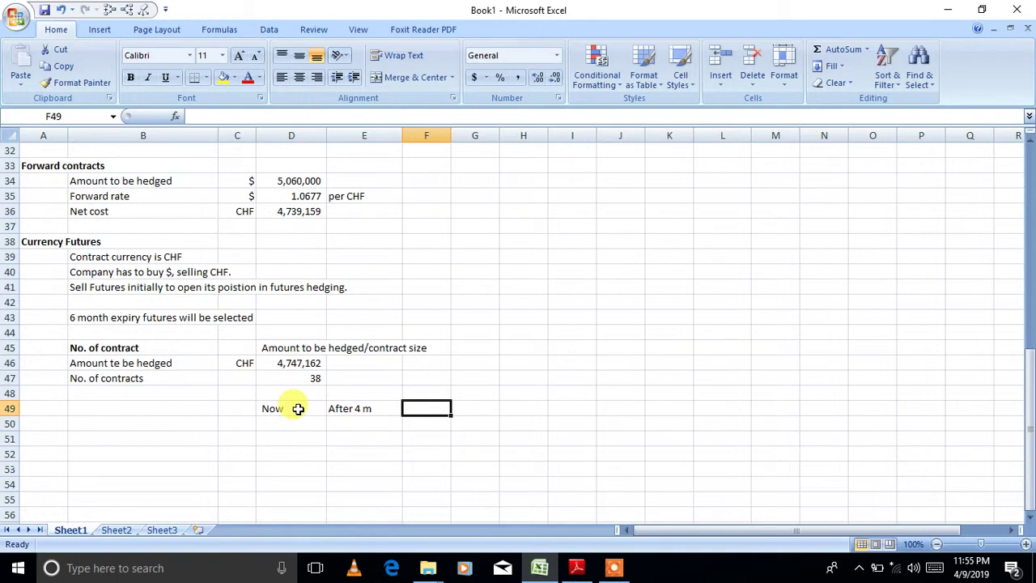
text(Afte)
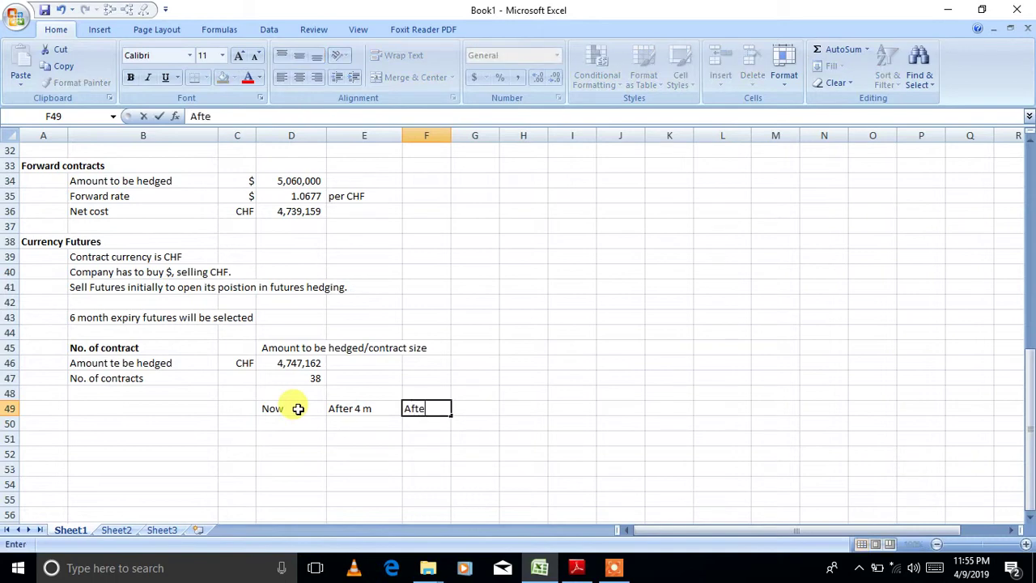
text(r 6m)
key(Return)
- Add the row labels Spot, Futures price and Basis in B50:B52
click(203, 418)
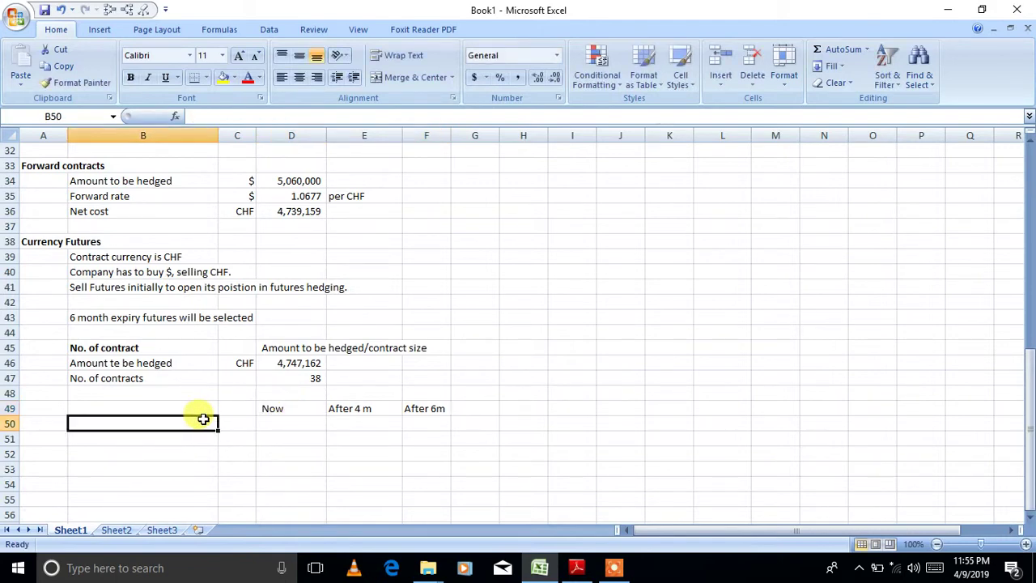
text(Spot)
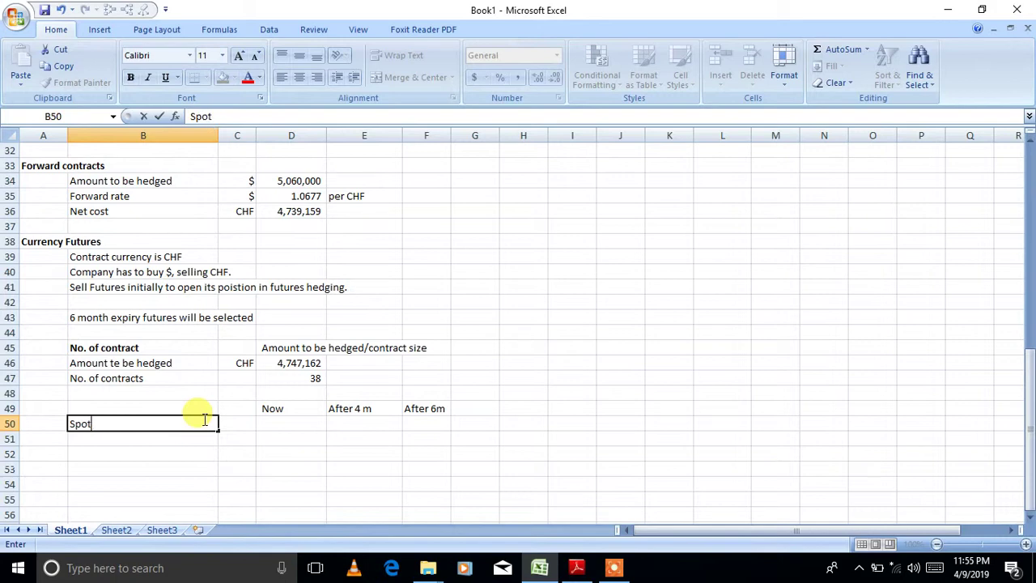
key(Return)
text(Fu)
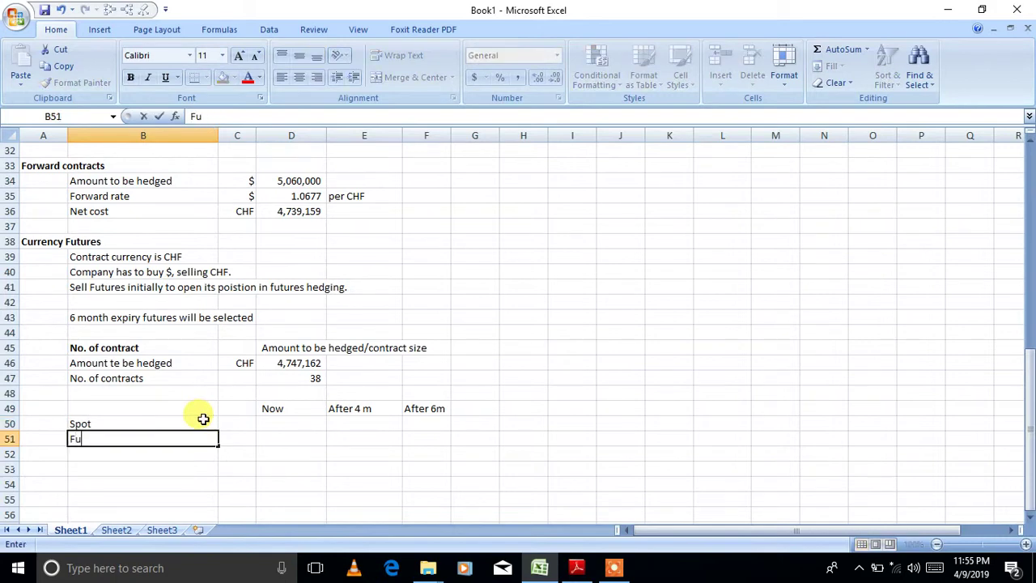
text(tures price)
key(Return)
text(Basis)
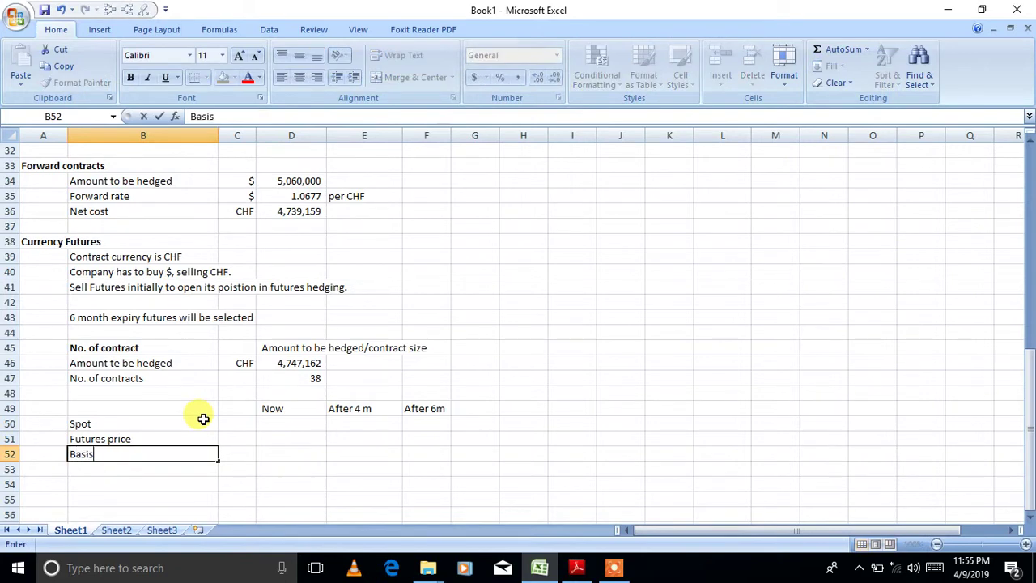
click(277, 420)
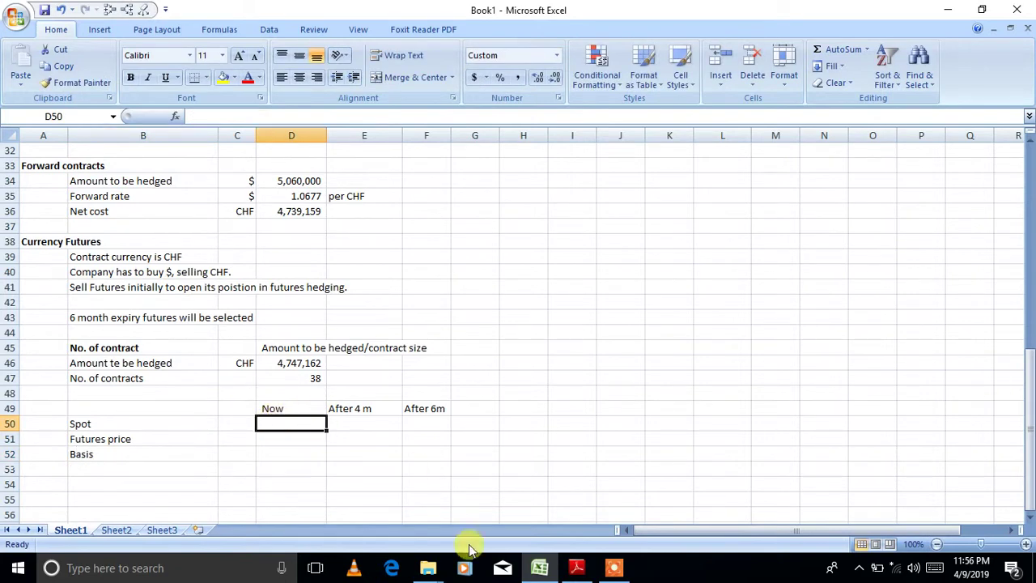
- Enter today's spot rate 1.066 in D50 from the PDF, then look up the futures price
click(576, 567)
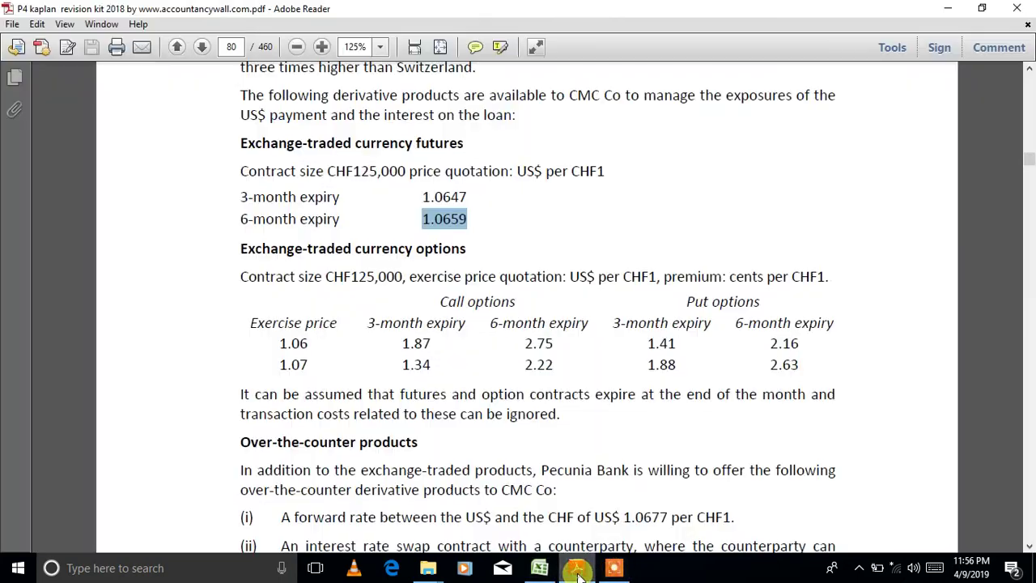
click(1029, 68)
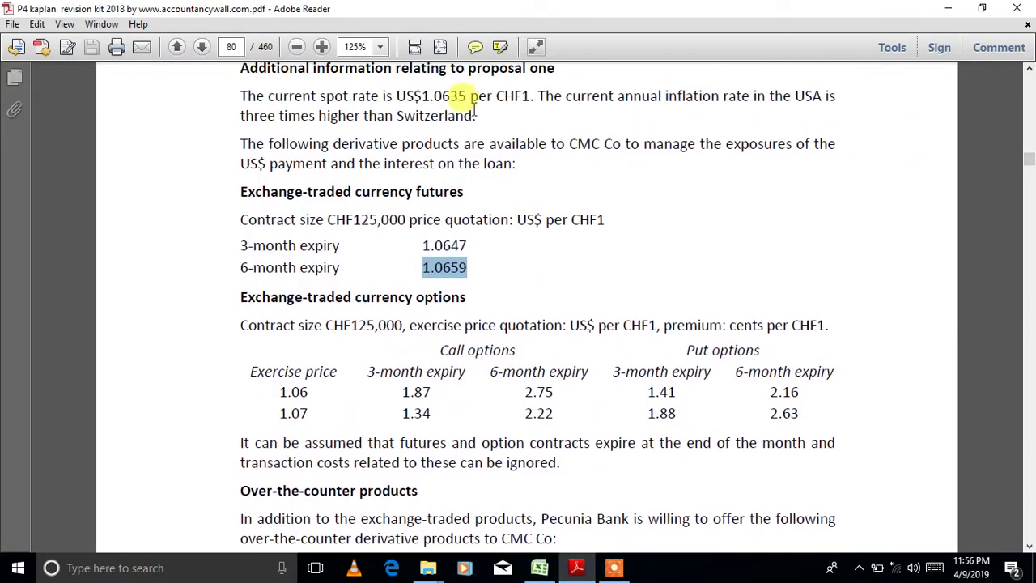
click(550, 565)
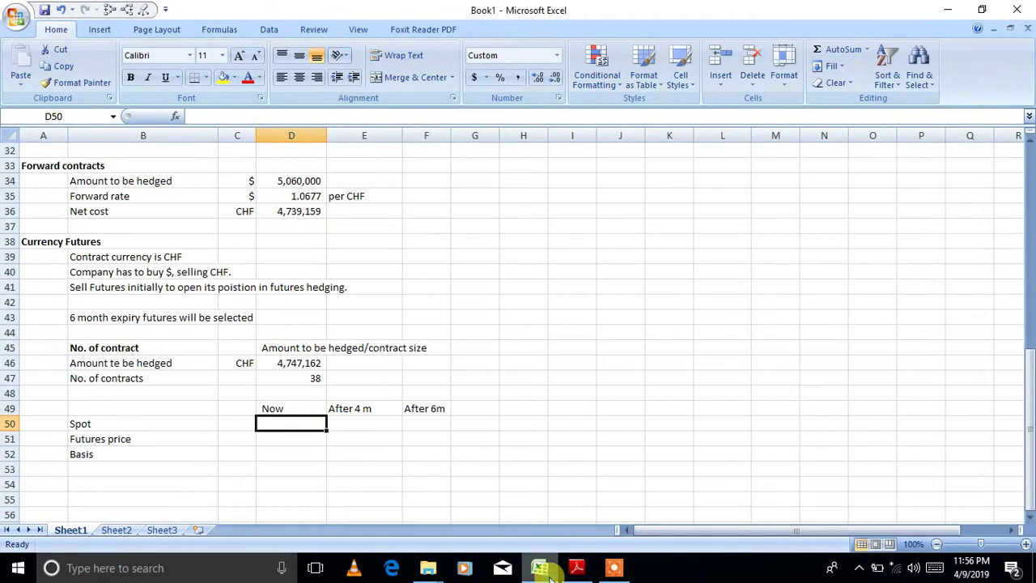
text(1.0)
text(66)
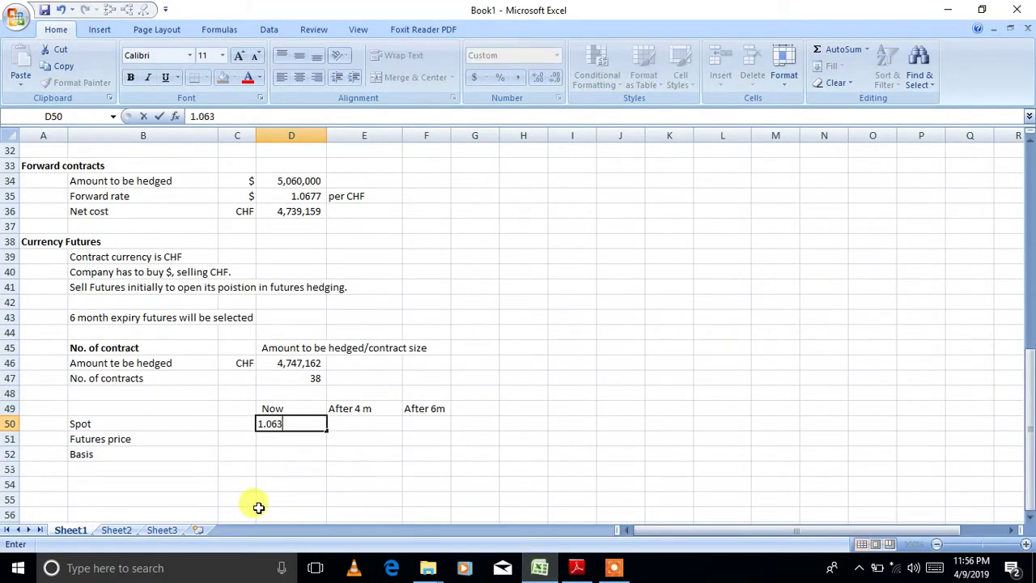
key(Return)
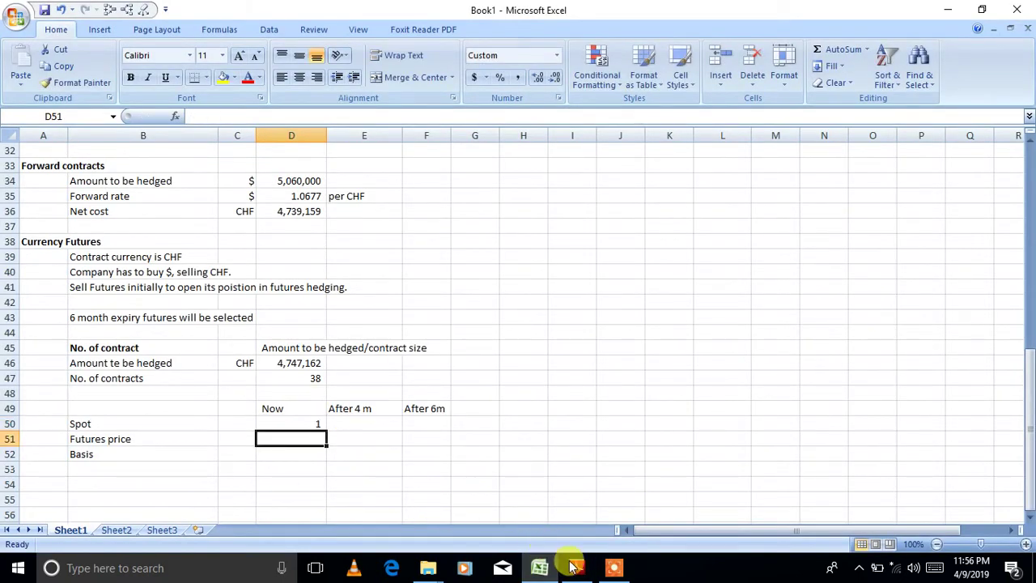
click(576, 567)
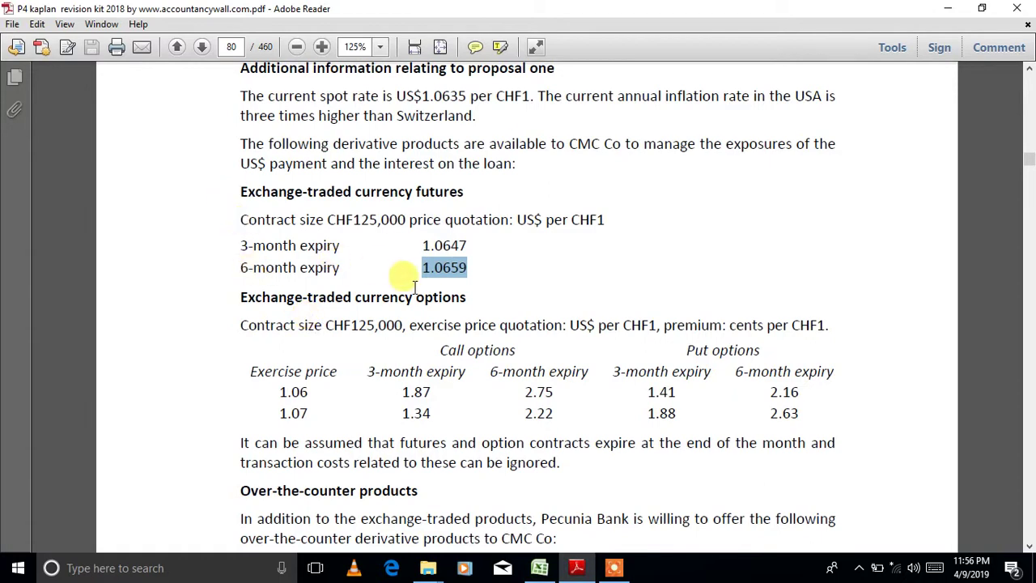
click(539, 568)
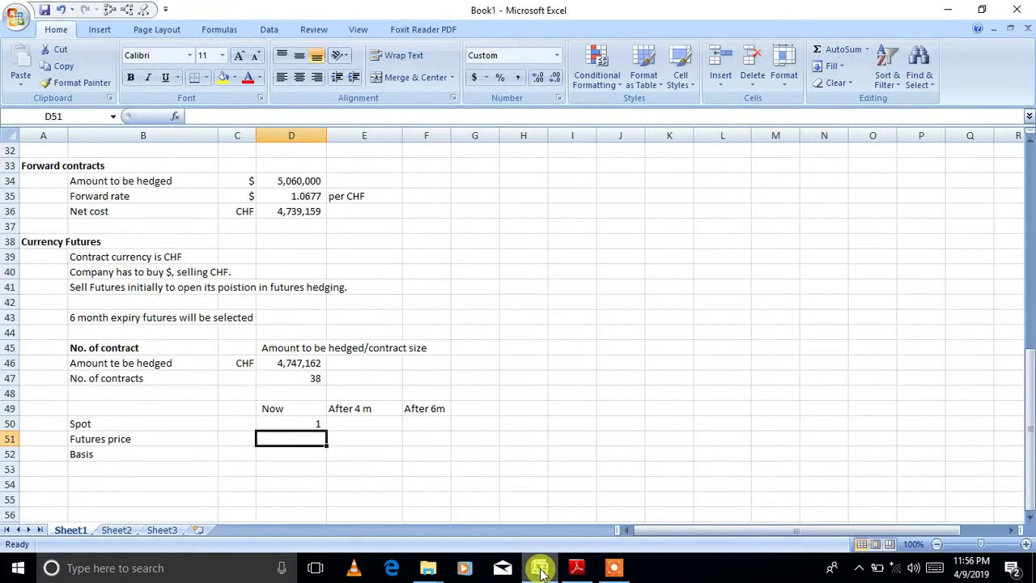
- Enter the futures price in D51 and show spot and futures to four decimals (1.0635, 1.0659)
text(1.0659)
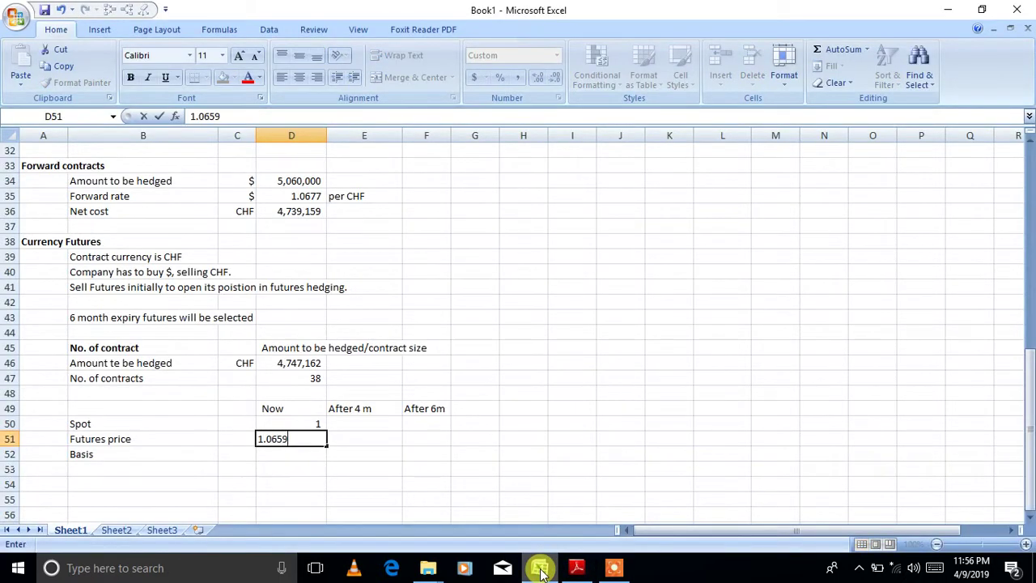
key(Return)
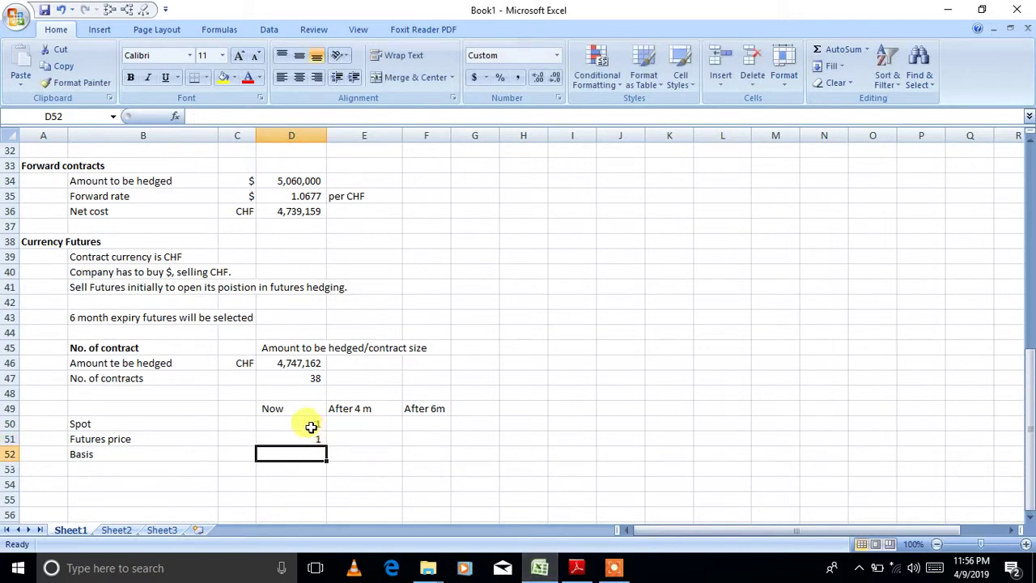
mouse_move(308, 423)
mouse_down()
mouse_move(305, 462)
mouse_move(300, 440)
mouse_up()
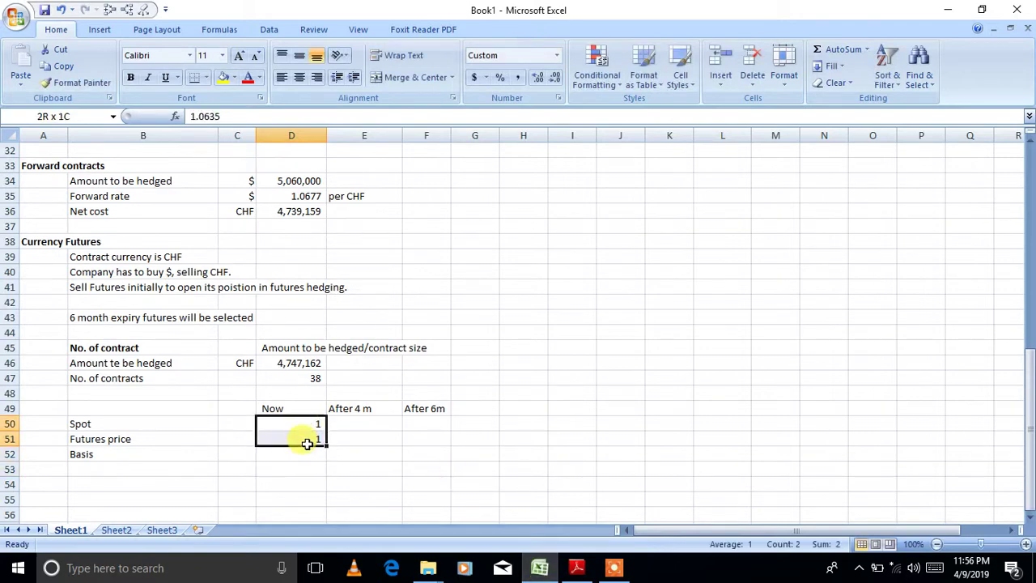
click(537, 77)
click(537, 77)
click(537, 80)
click(537, 79)
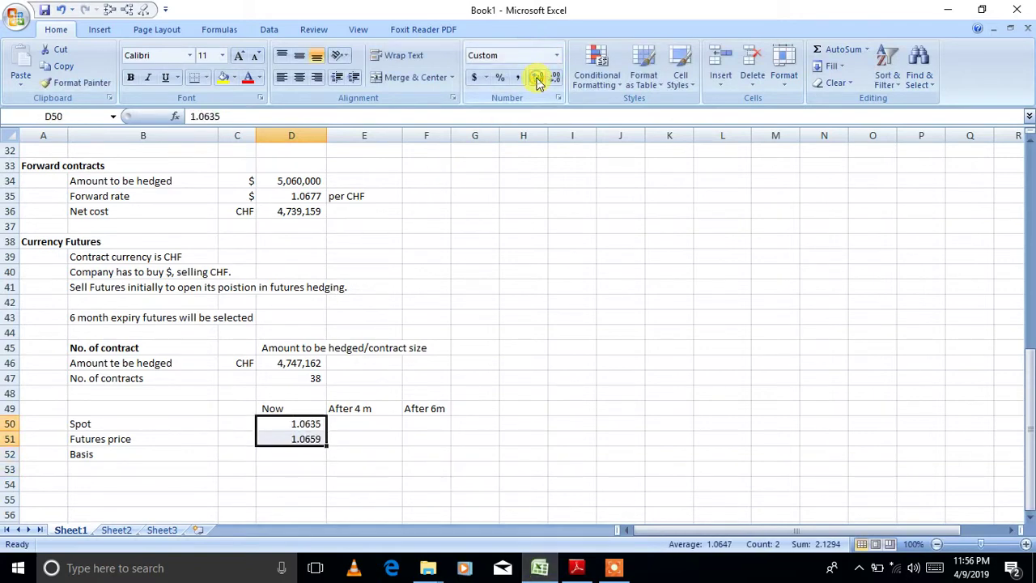
- Compute the current basis in D52 as =D50-D51, displayed as (0.0024)
click(304, 454)
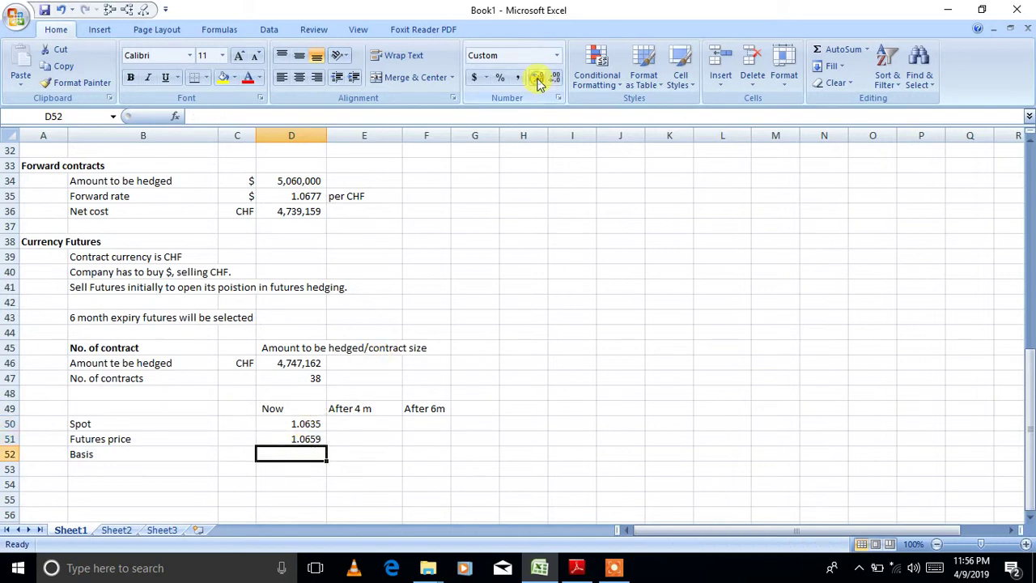
text(=)
key(Up)
key(Up)
key(Up)
key(Down)
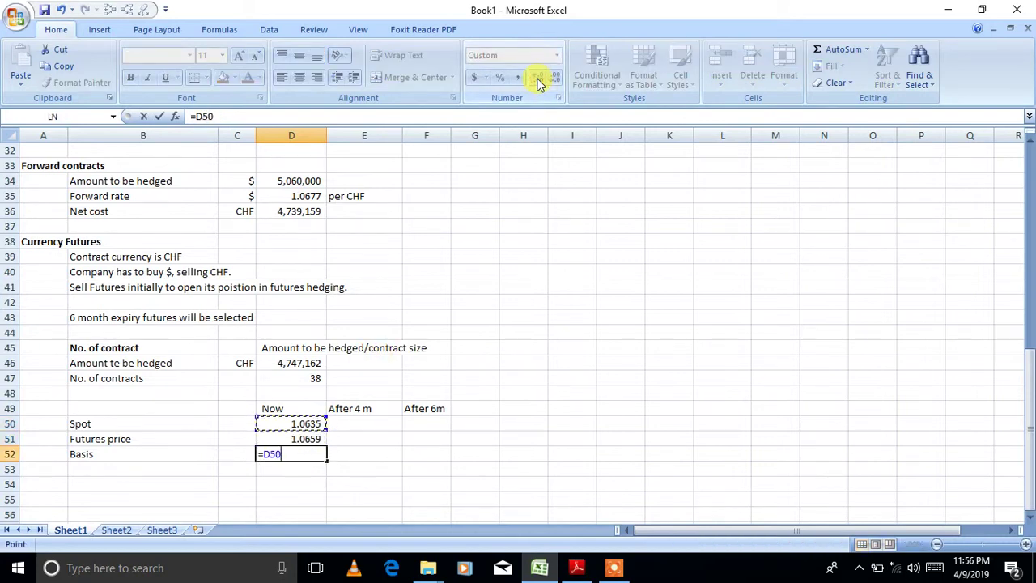
text(-)
key(Up)
key(Return)
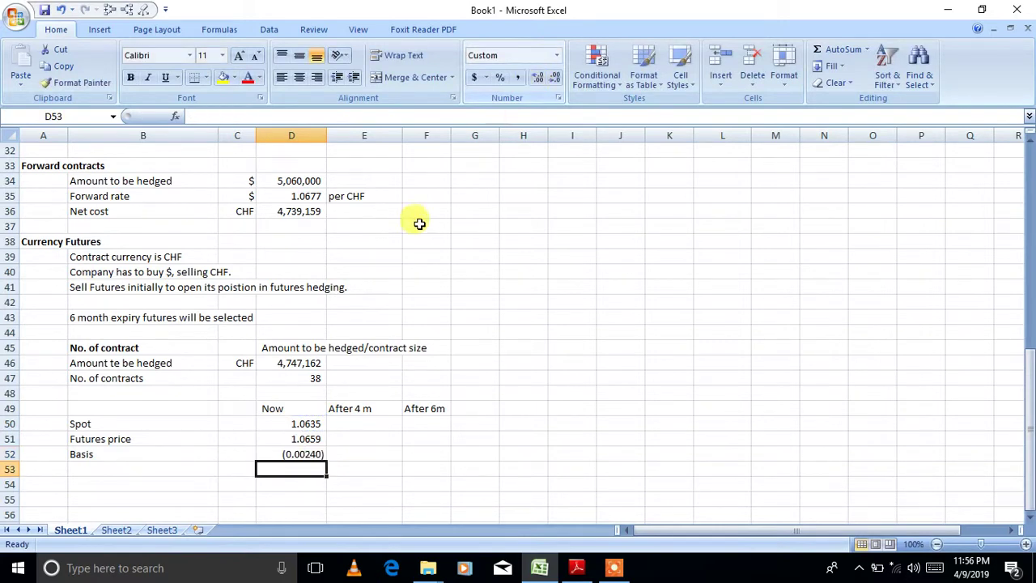
click(301, 455)
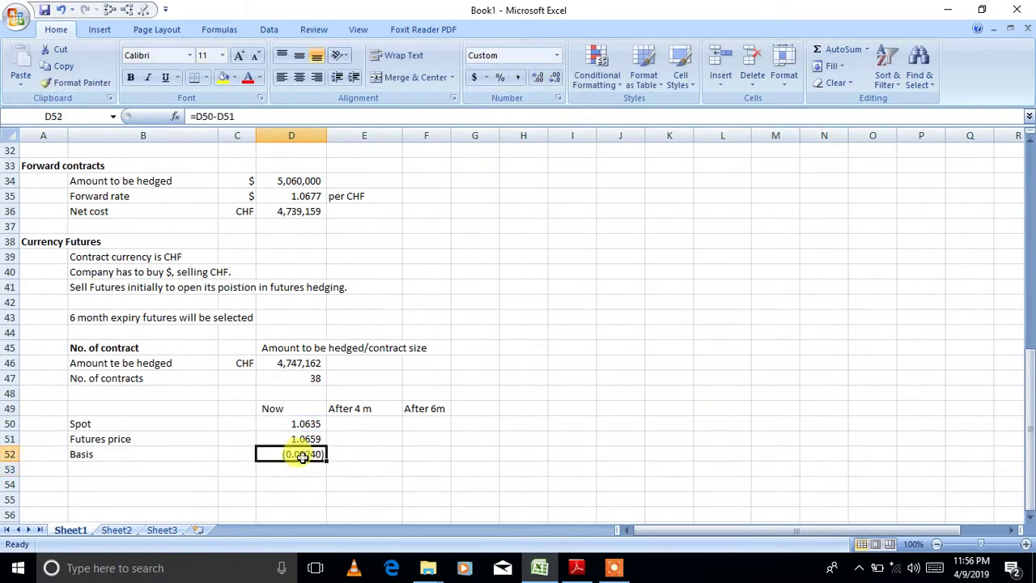
click(552, 76)
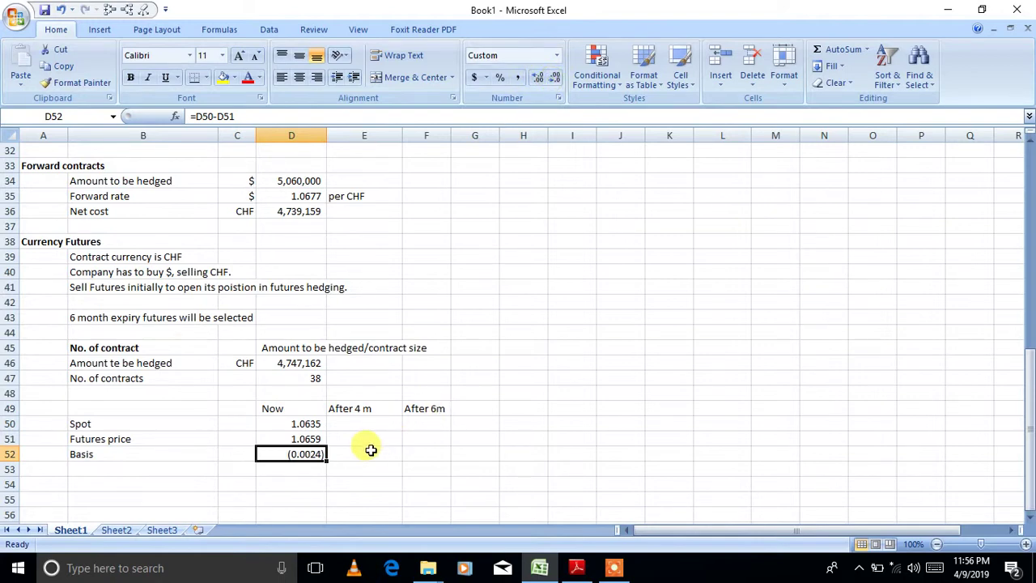
click(371, 450)
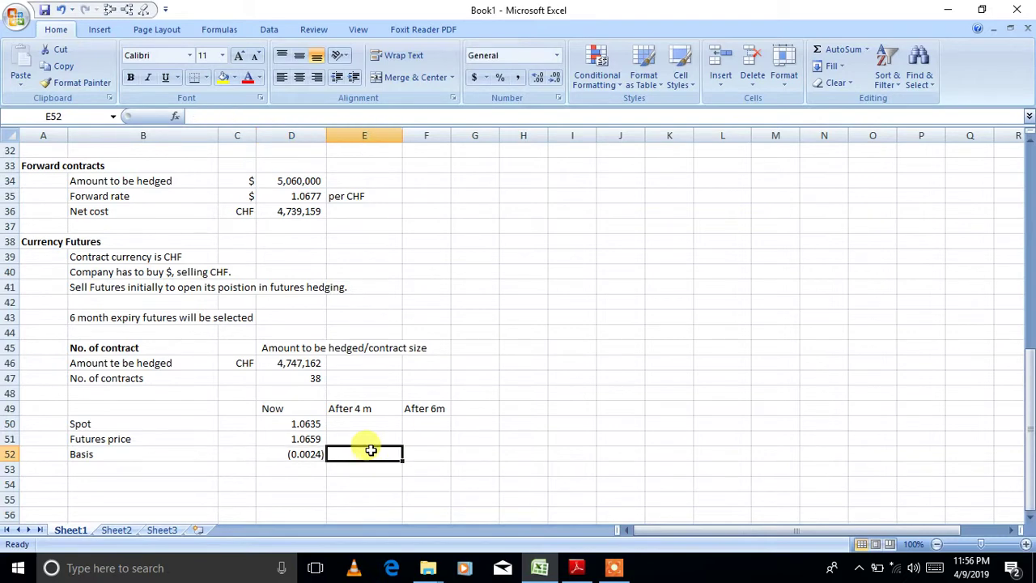
- Compute the After 4 m basis in E52 as =D52/6*2, displayed as (0.0008)
text(=)
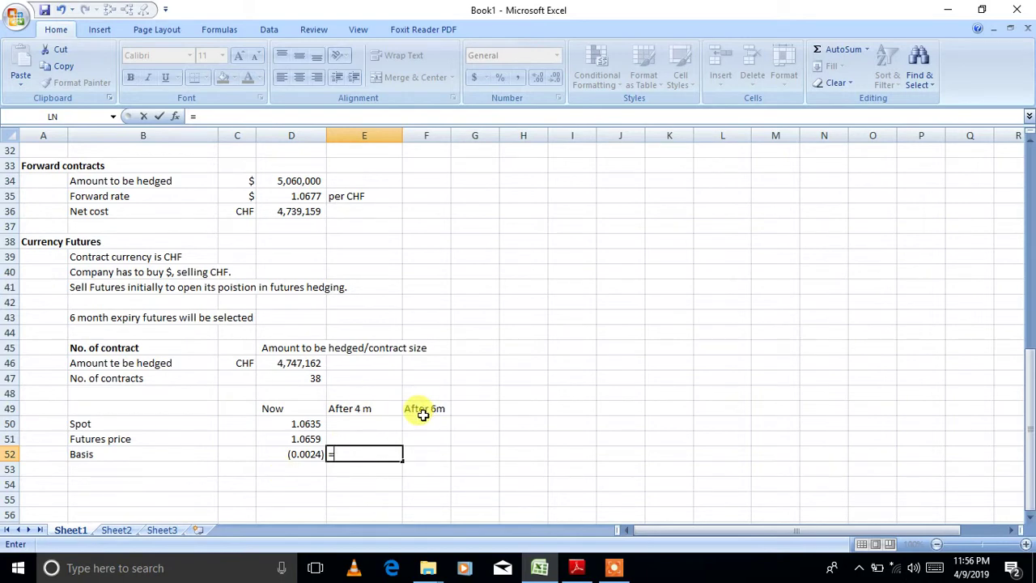
key(Left)
text(/6)
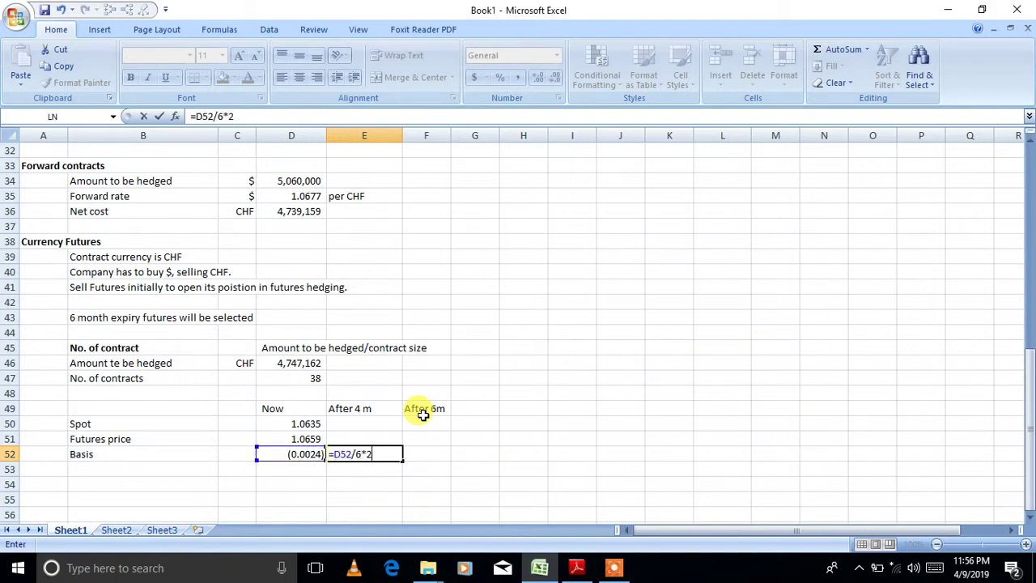
key(Return)
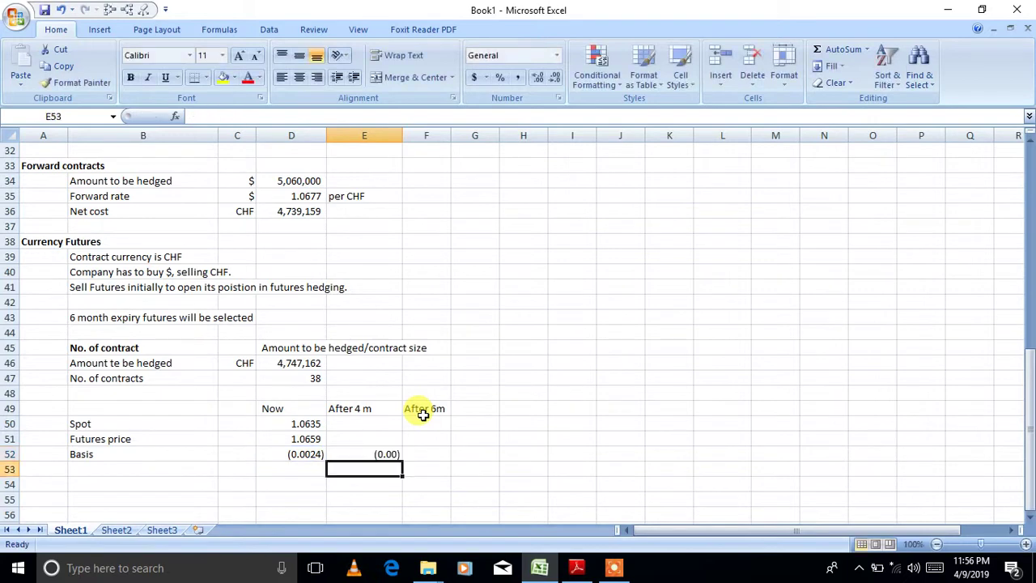
click(370, 451)
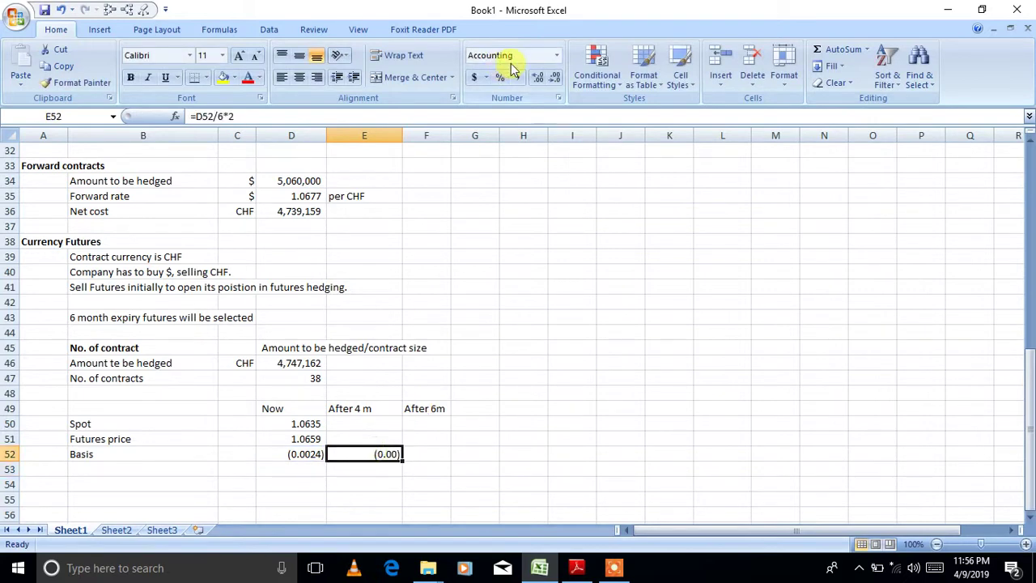
click(536, 79)
click(536, 79)
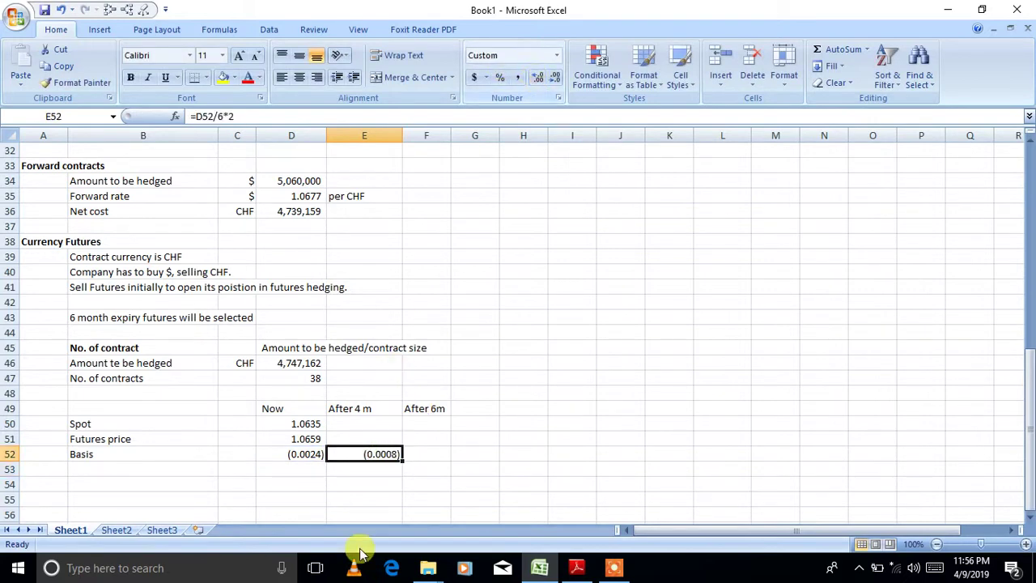
- Label E53 'Unexpired basis'
click(361, 471)
text(Unexpi)
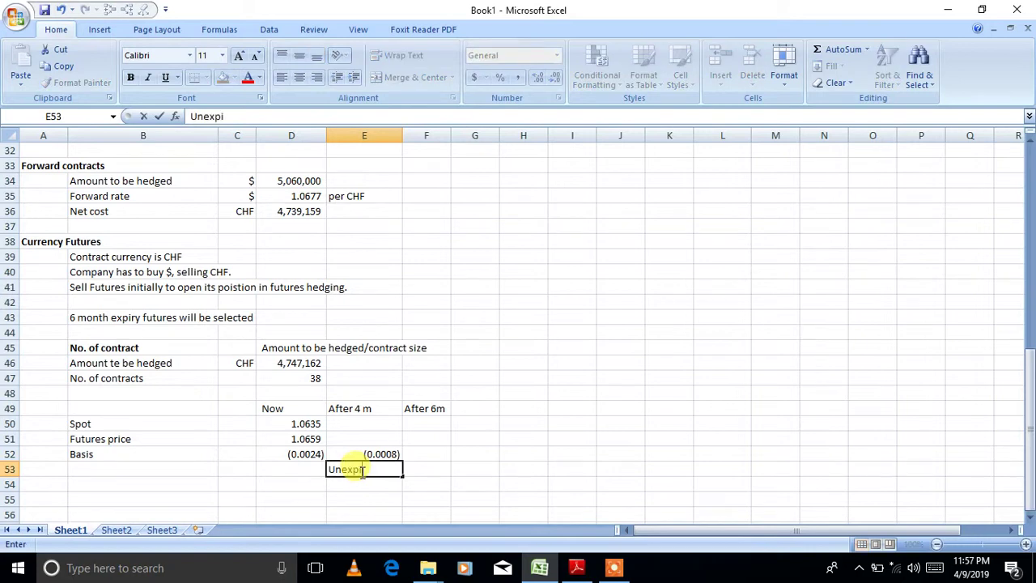
text(red basis)
key(Return)
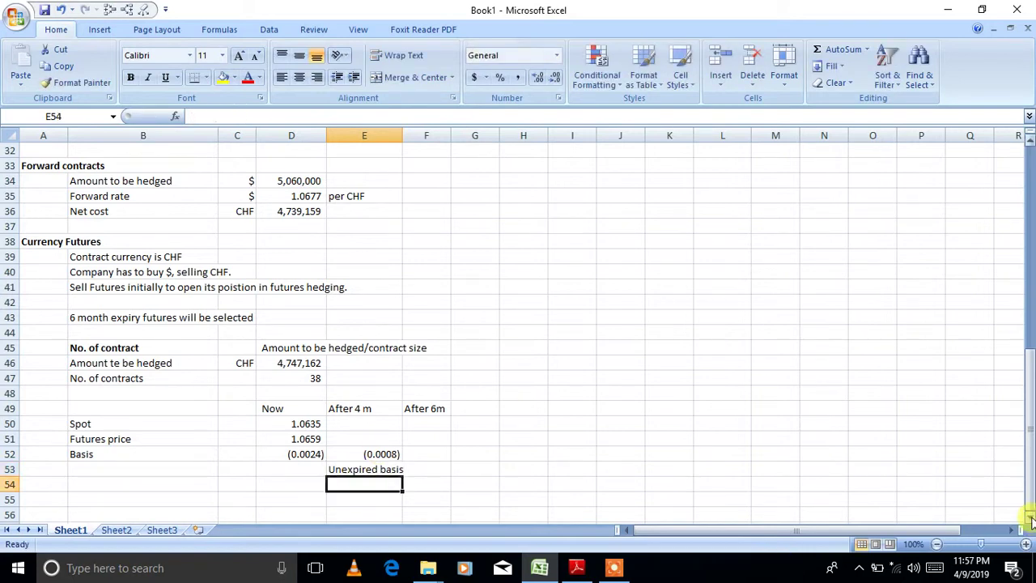
scroll(1030, 512, down, 2)
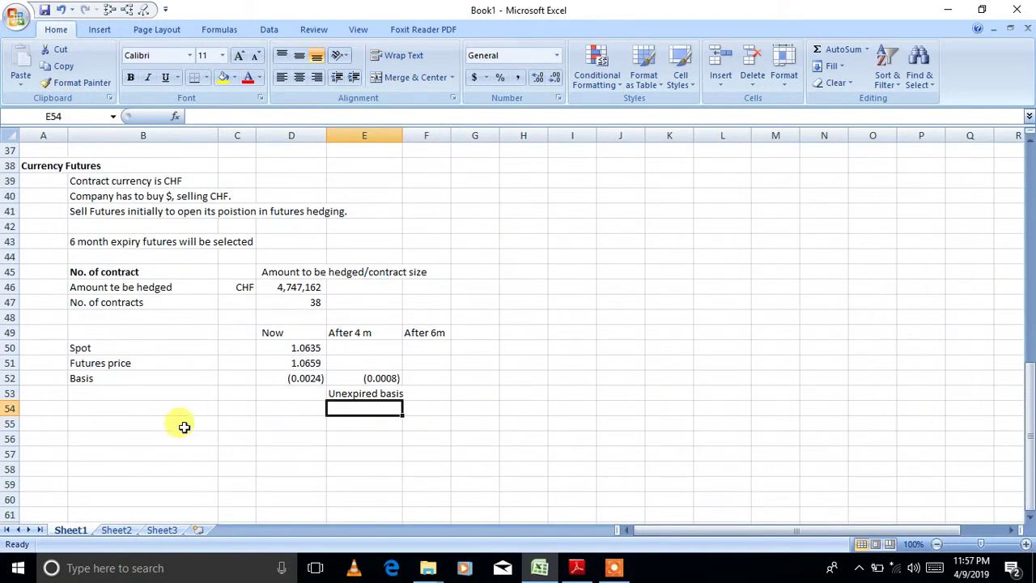
- Add a Lock-in rate row with =D51+E52 in D55, shown to four decimals as 1.0651
click(184, 422)
text(Lock)
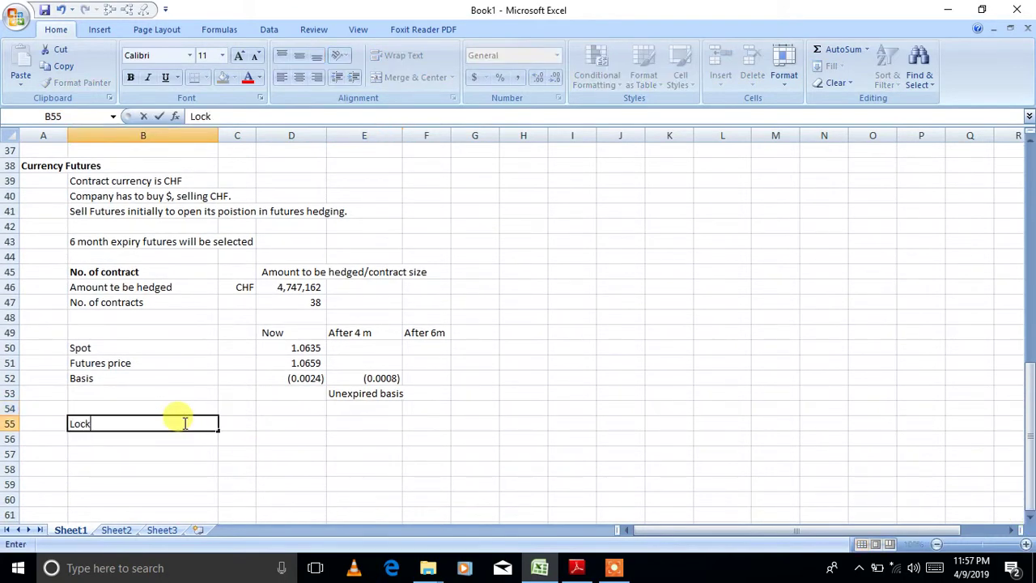
text(-in rate)
key(Tab)
key(Tab)
text(=)
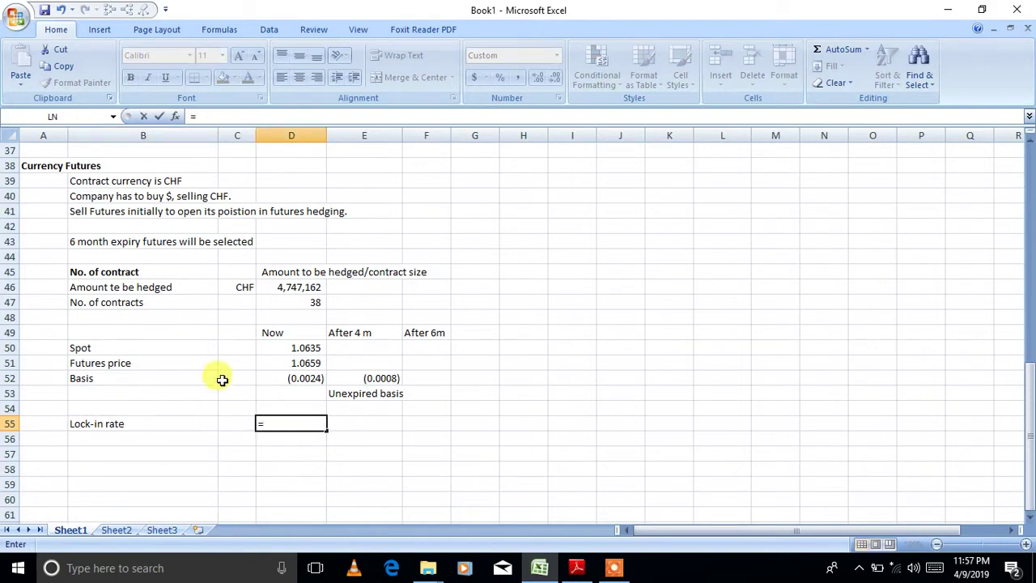
click(303, 365)
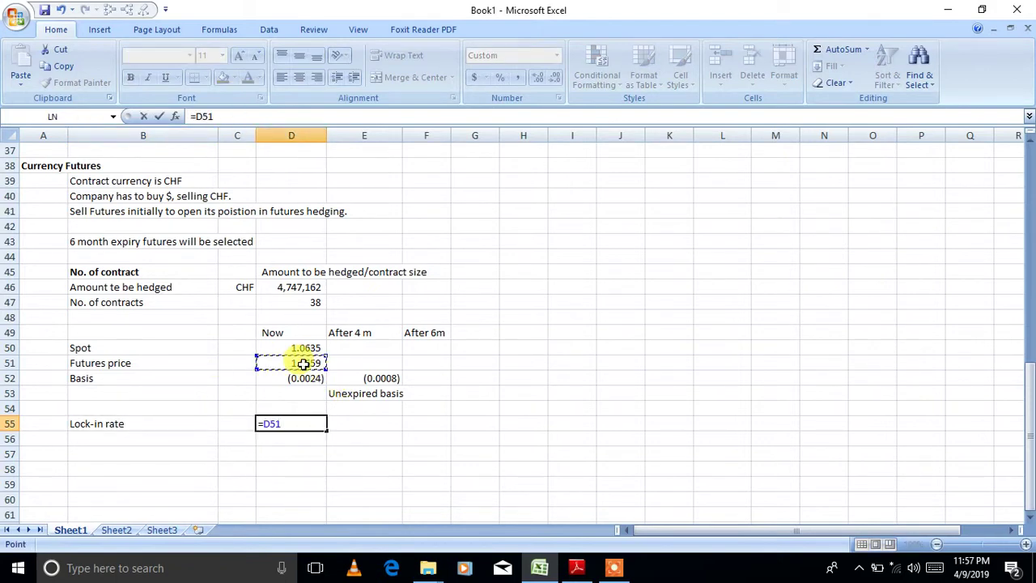
text(+)
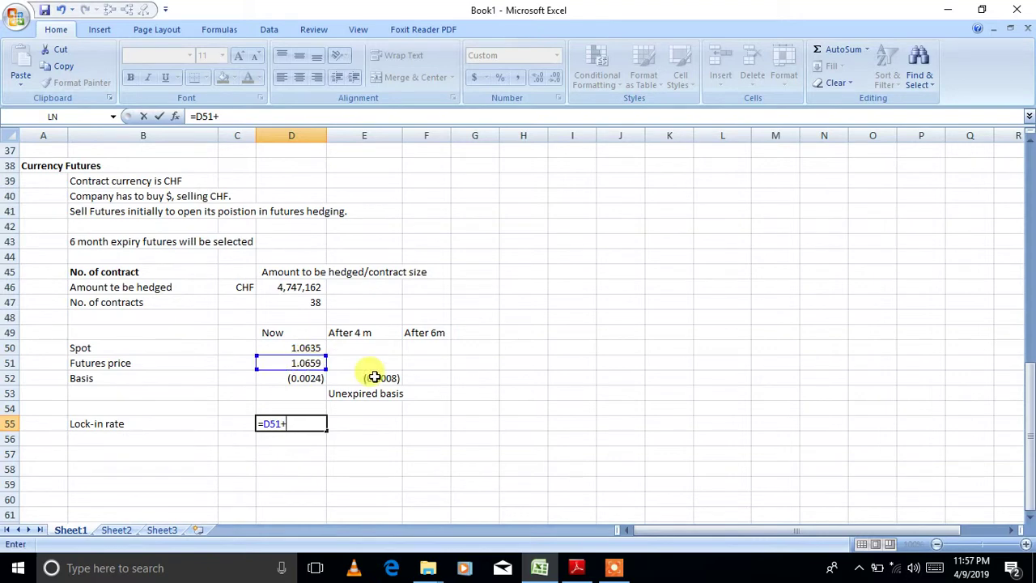
click(369, 377)
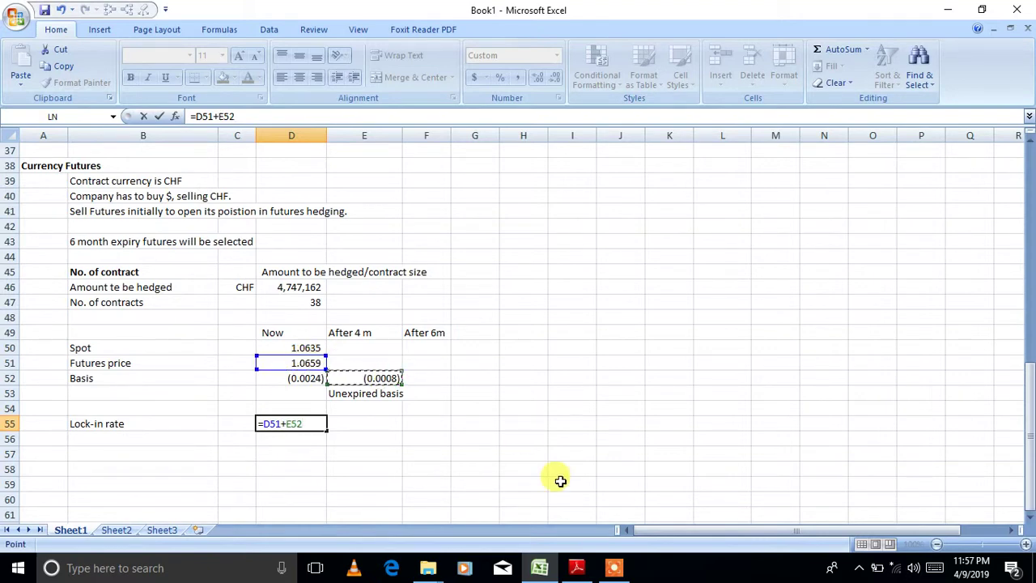
key(Return)
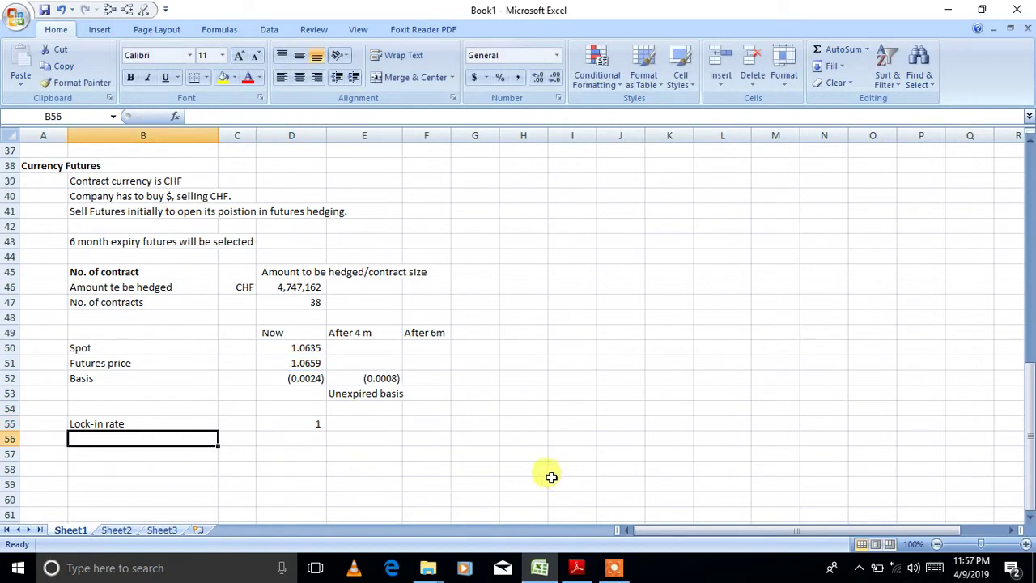
click(319, 423)
click(536, 76)
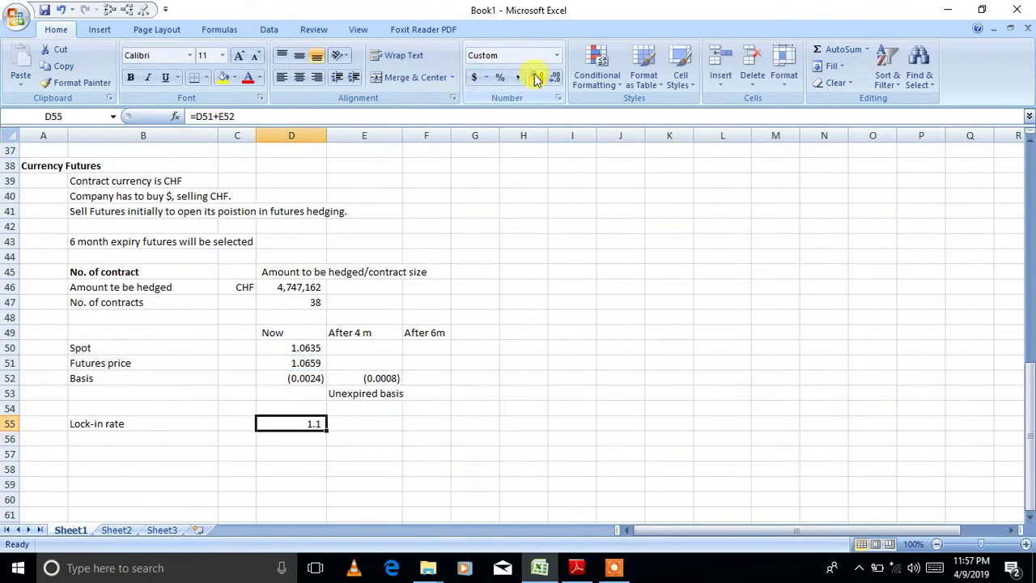
click(537, 77)
click(537, 77)
click(536, 77)
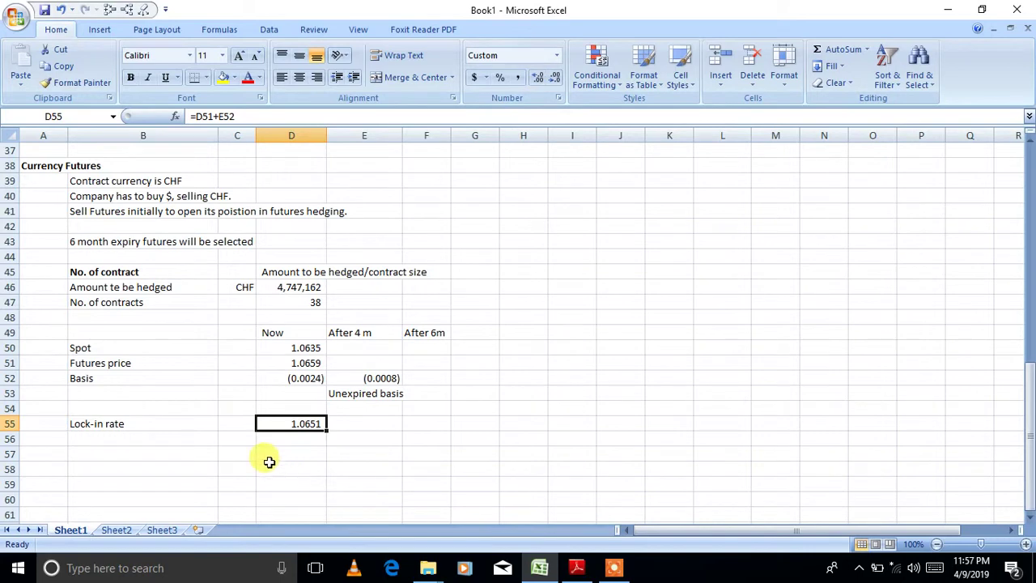
- Put the $ symbol in C55 and the CHF unit in E55
click(244, 425)
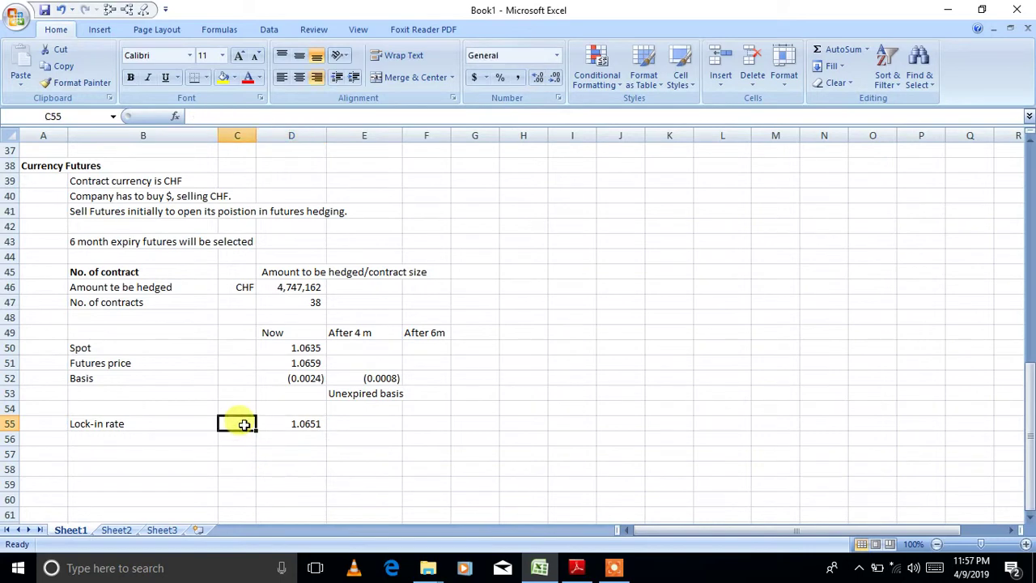
text($)
click(359, 424)
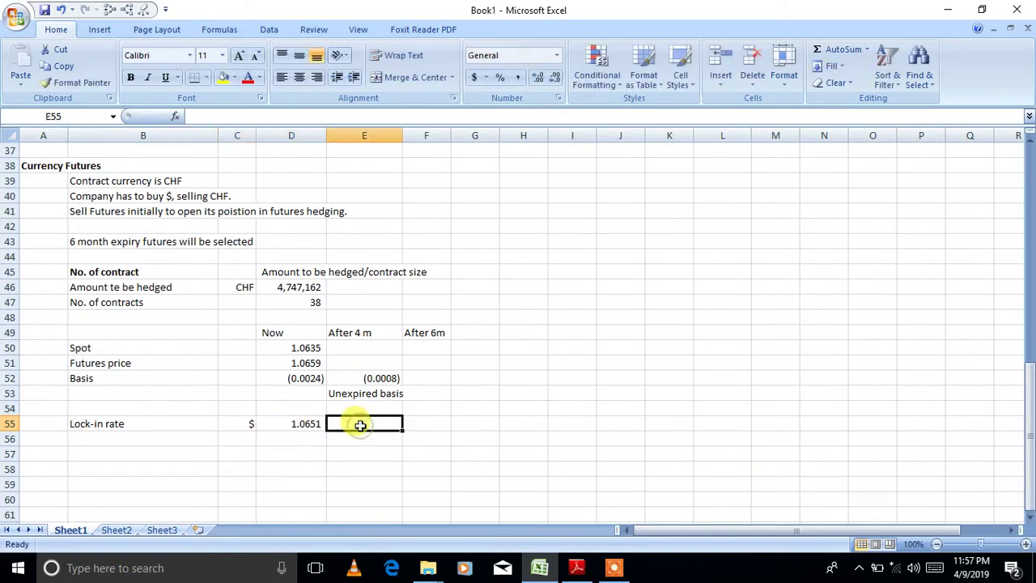
text(CHF)
key(Return)
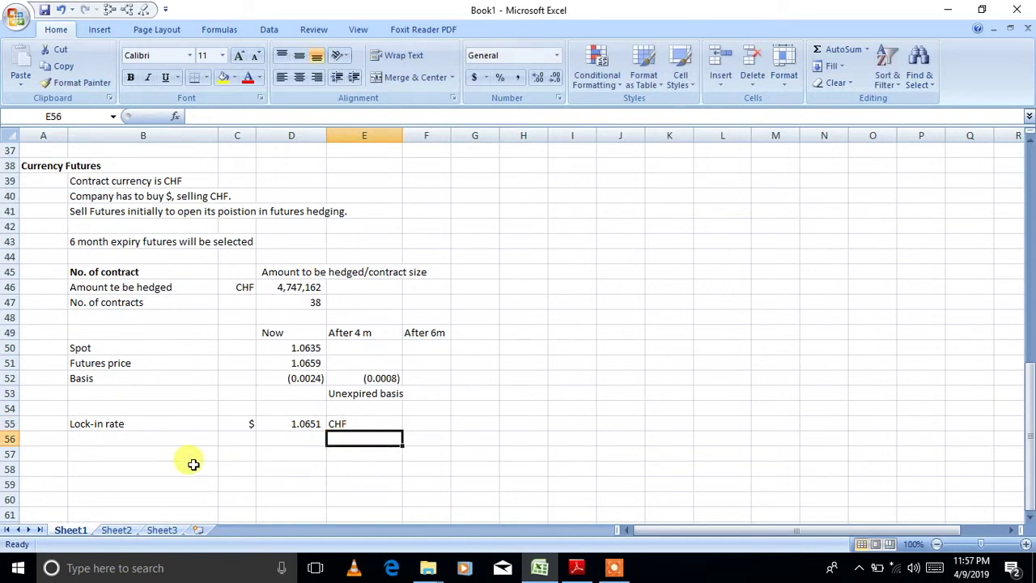
- Add a 'Net cost' label in B57
click(169, 455)
text(Net cost)
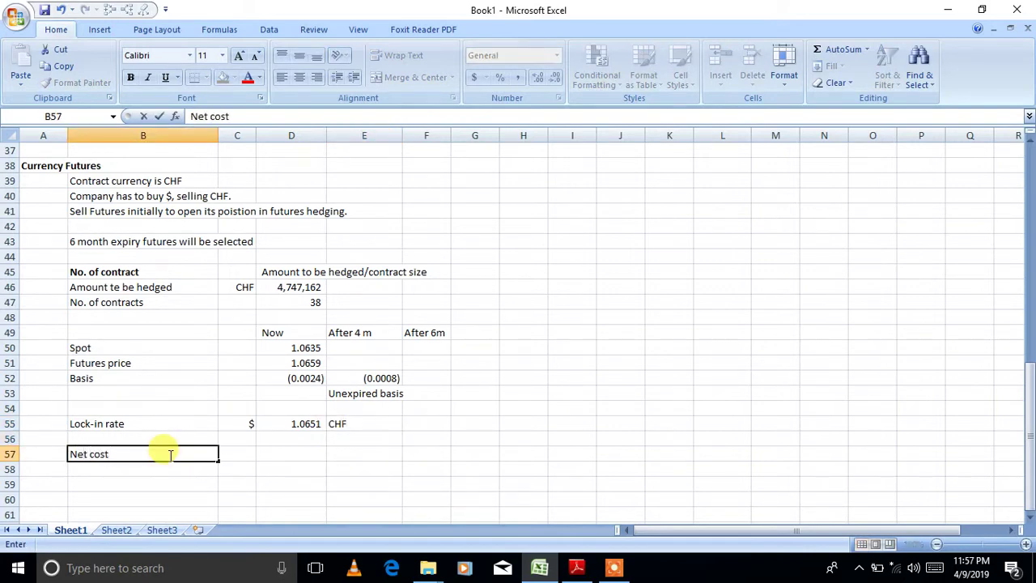
key(Tab)
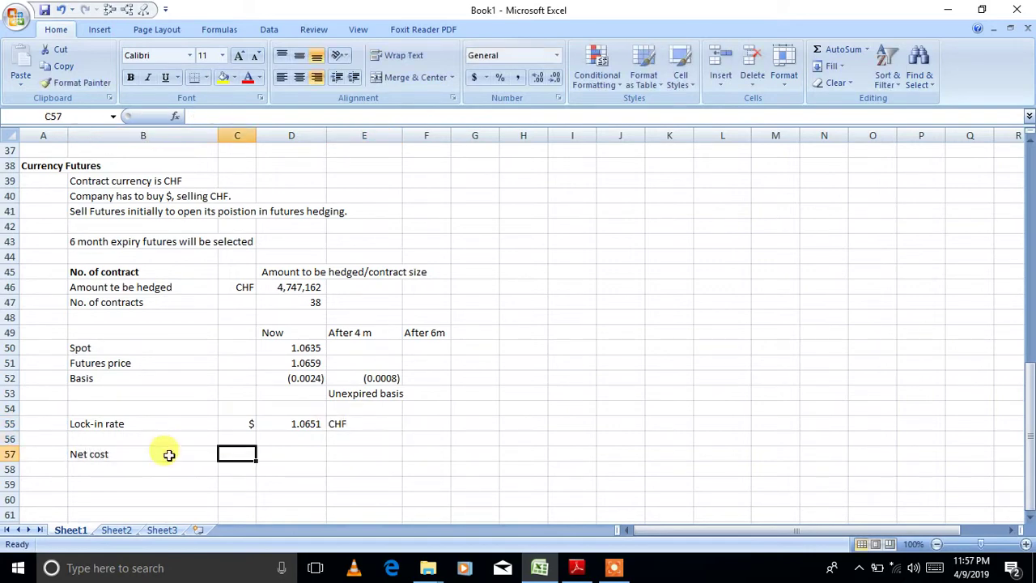
- Enter =5060000/D55 in D57 to get the futures net cost of 4,750,728
key(Tab)
text(=)
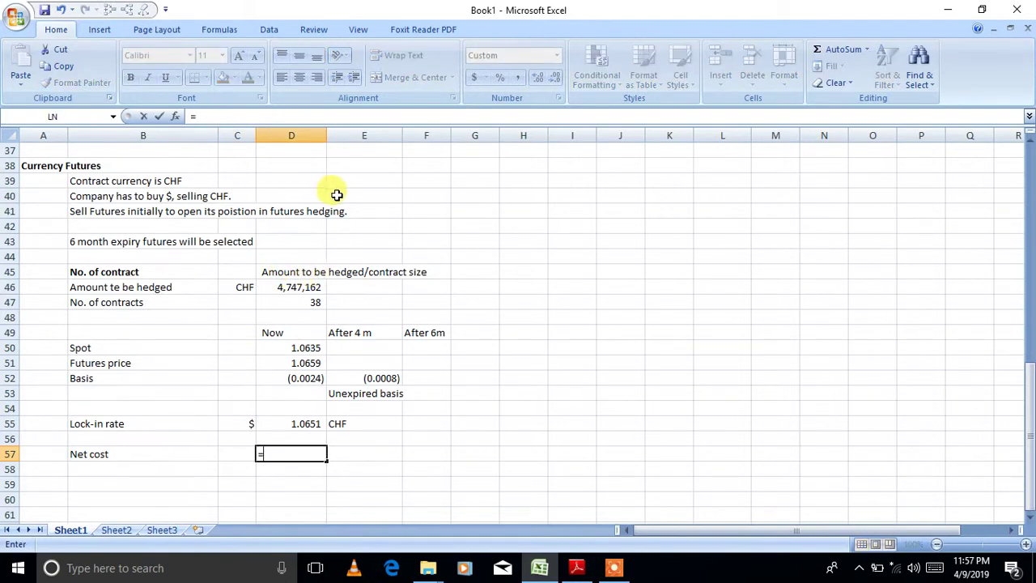
click(1029, 142)
click(1030, 142)
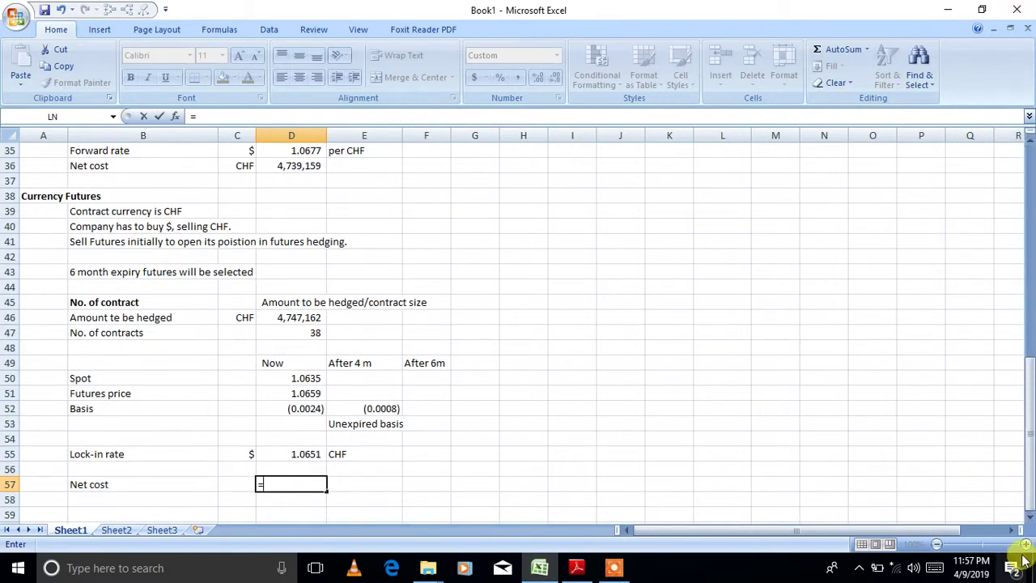
click(1029, 518)
click(1030, 518)
click(1030, 518)
text(5060000/)
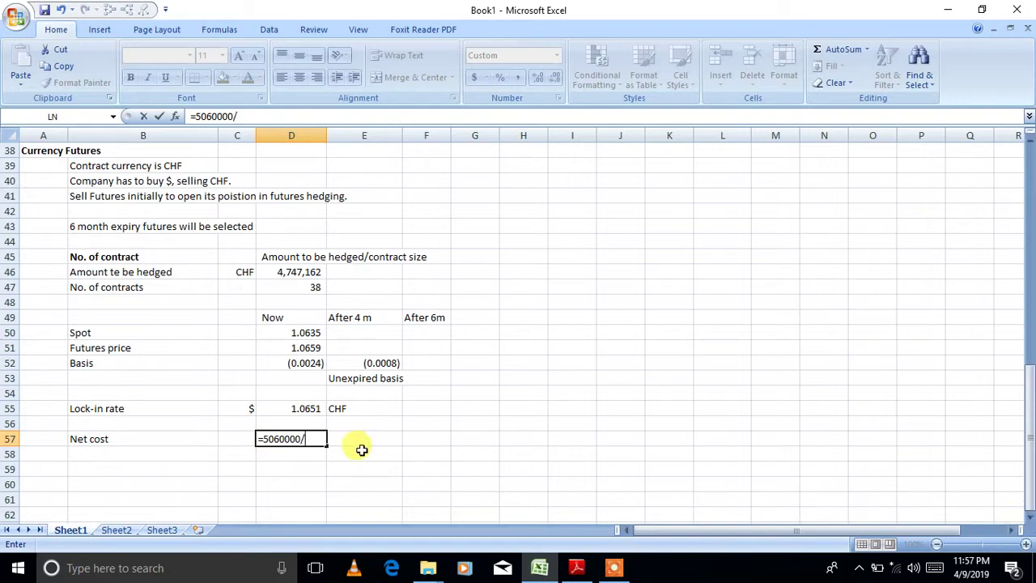
click(299, 409)
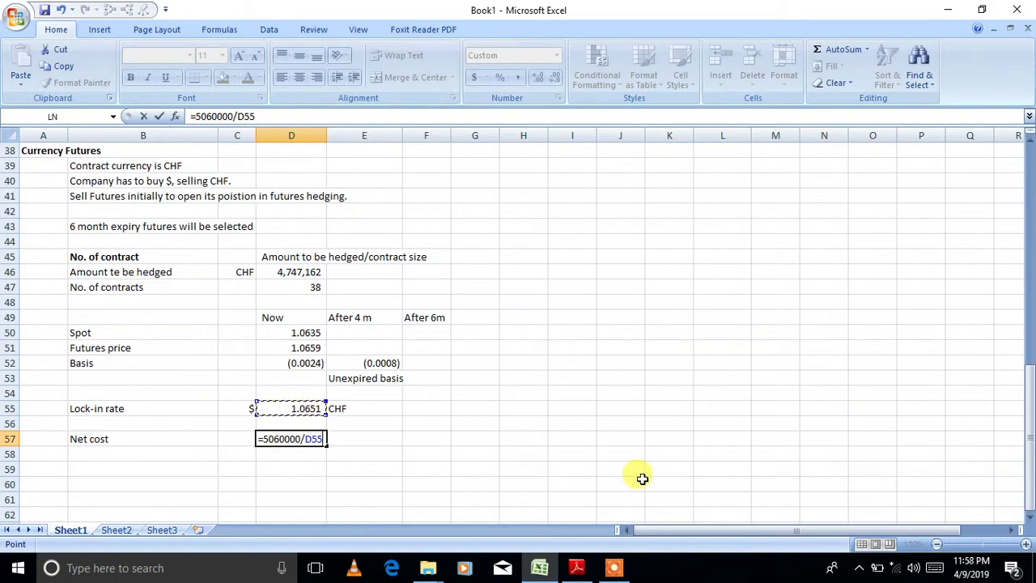
key(Return)
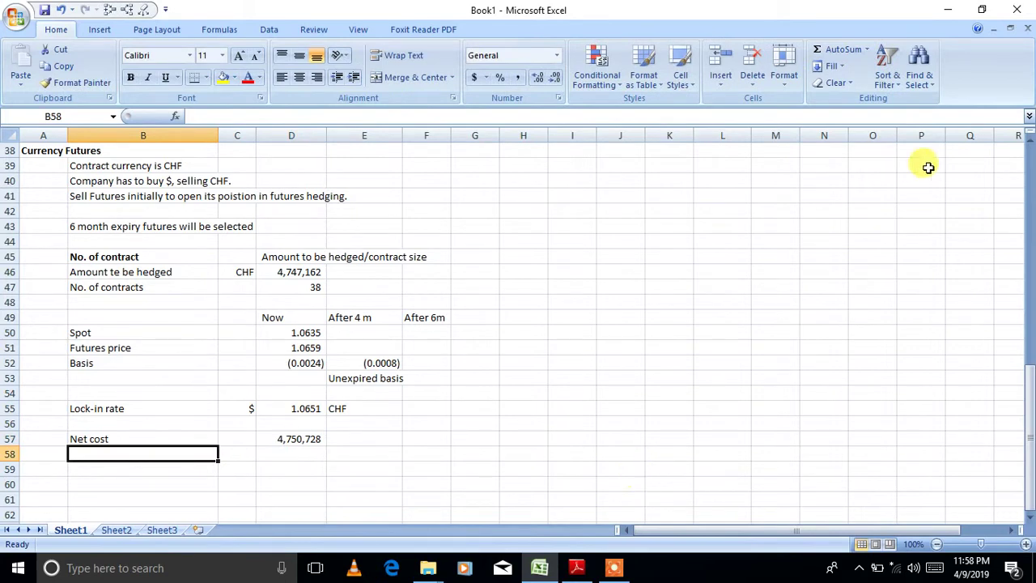
click(1030, 142)
click(1030, 142)
click(1030, 142)
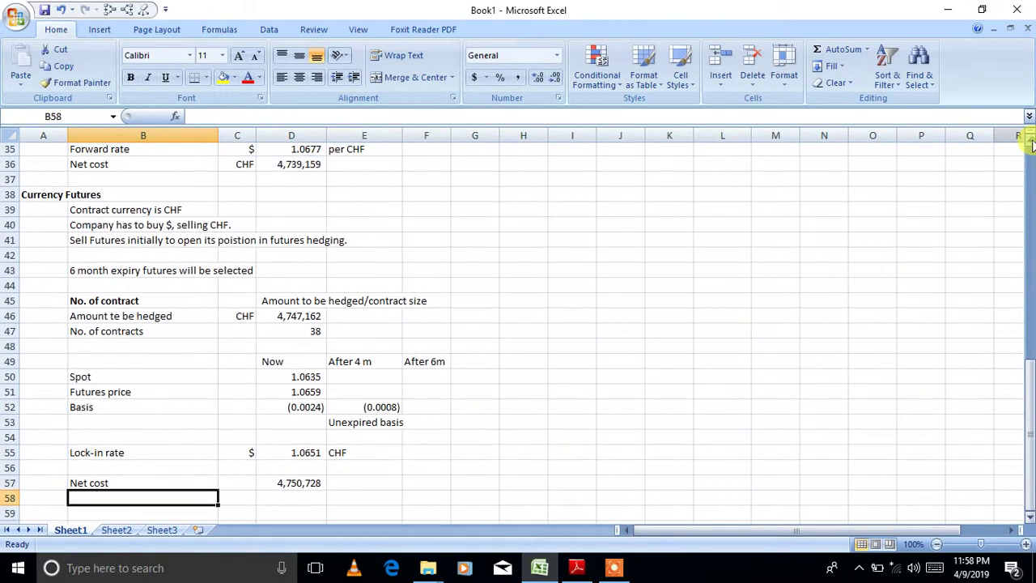
click(1030, 141)
click(1030, 141)
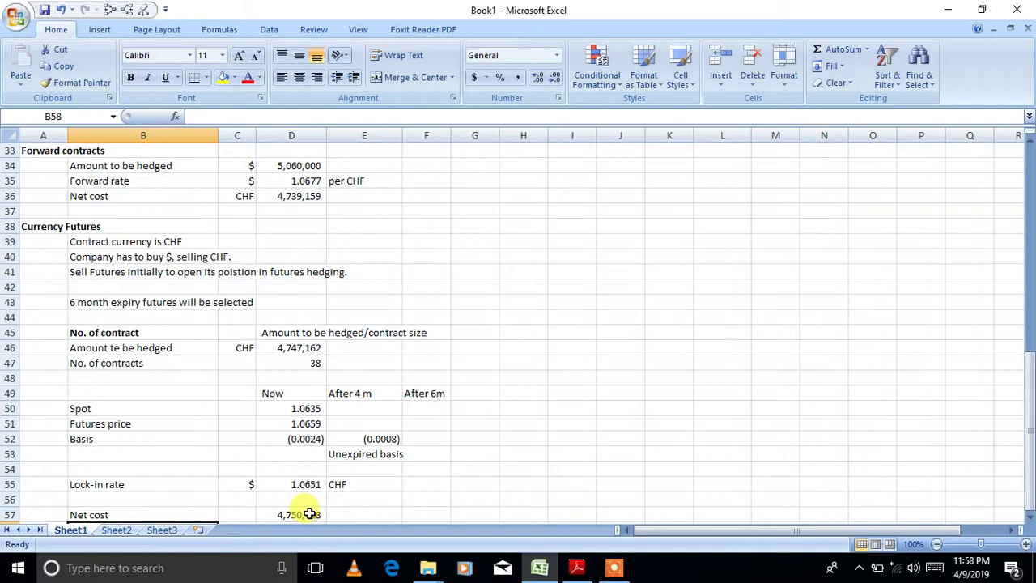
click(1030, 518)
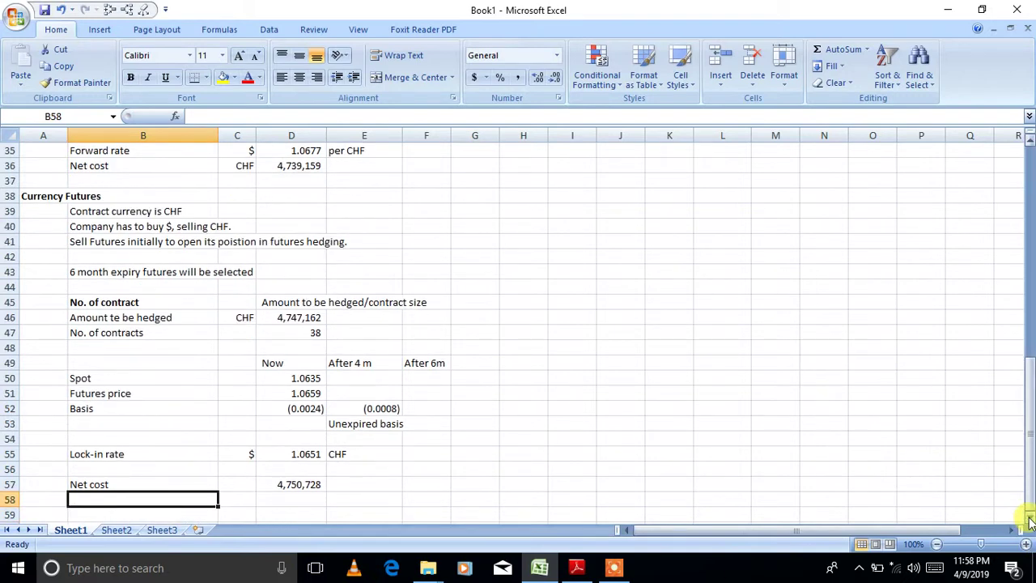
scroll(1029, 519, down, 4)
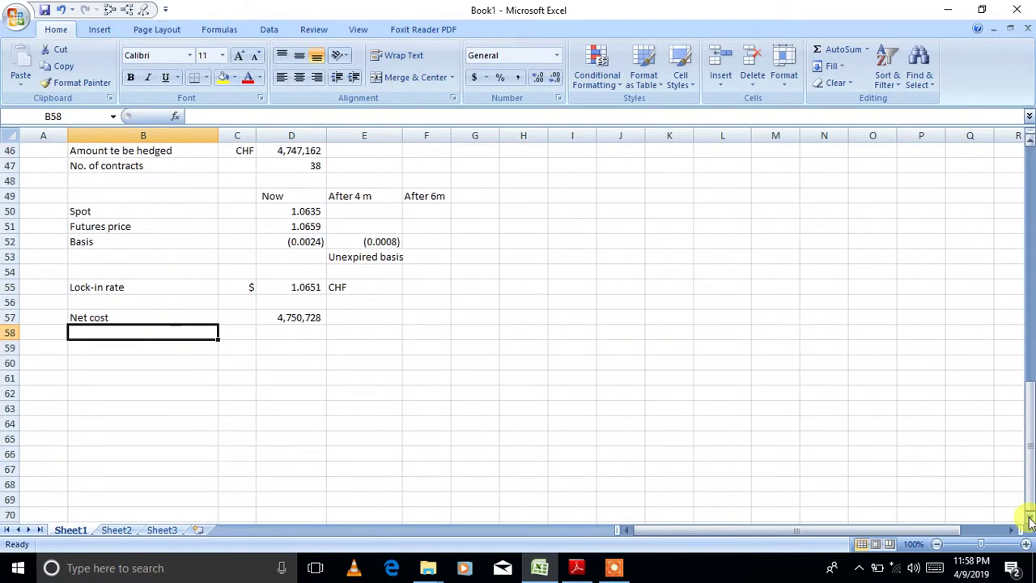
click(51, 321)
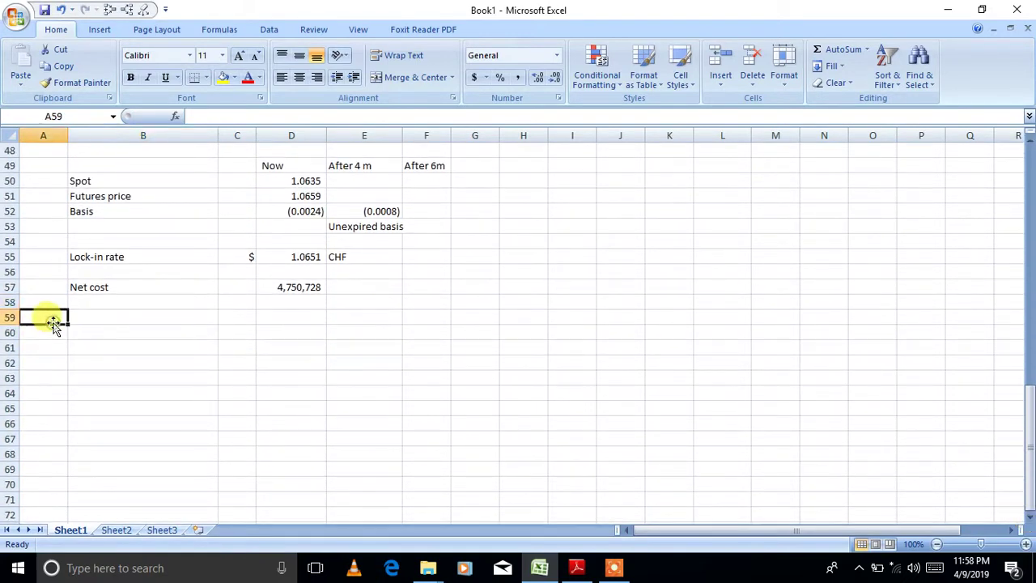
- Type a bold 'Currency options' heading in A59 and move to B60 for notes
text(Cu)
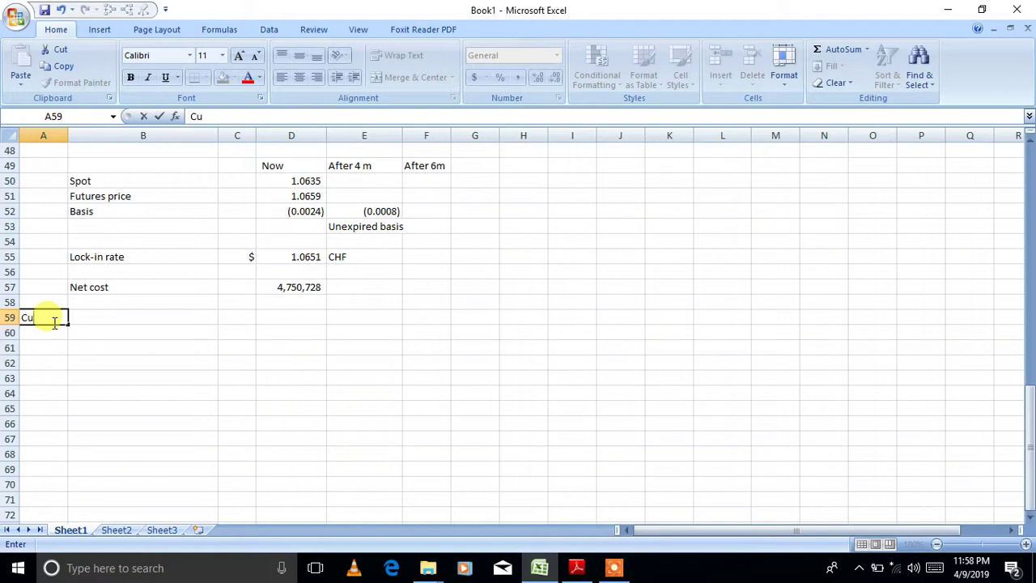
text(rrency options)
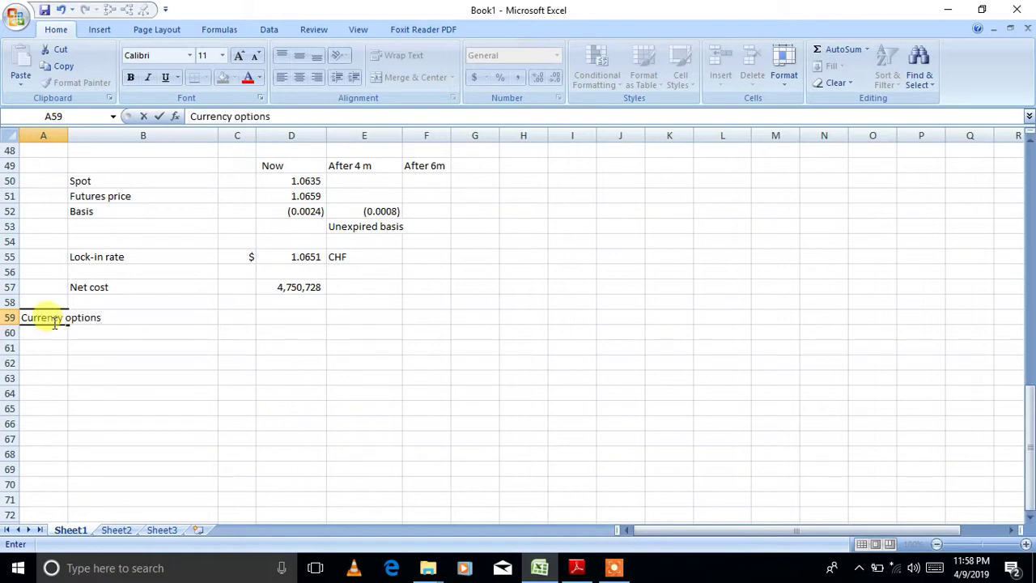
key(Return)
click(55, 322)
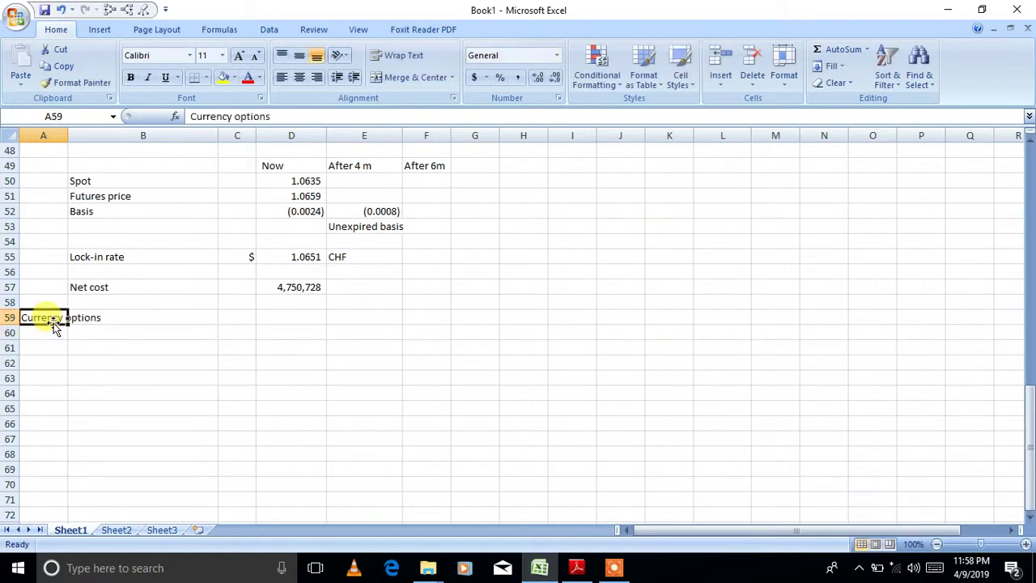
key(ctrl+b)
key(Down)
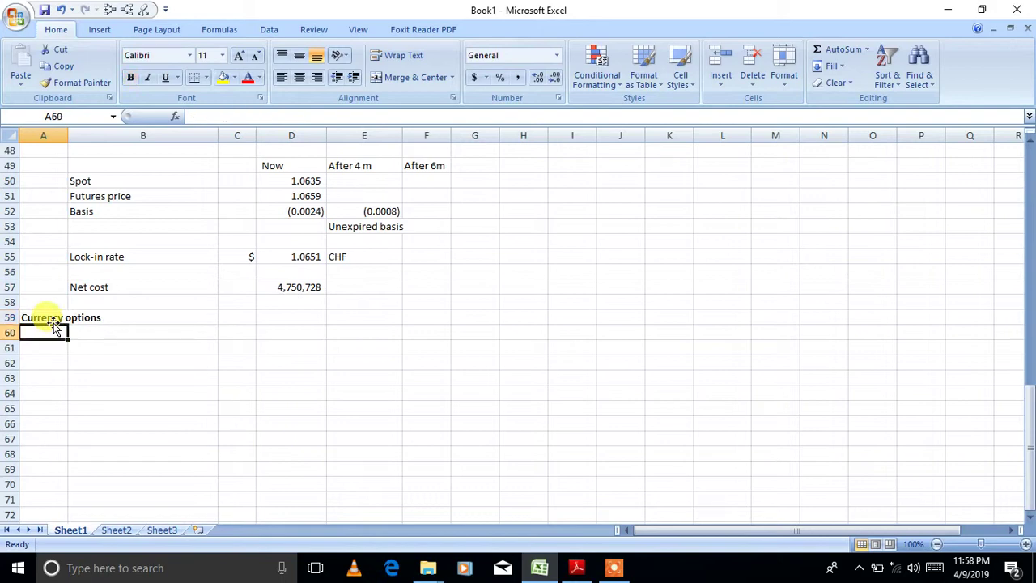
key(Right)
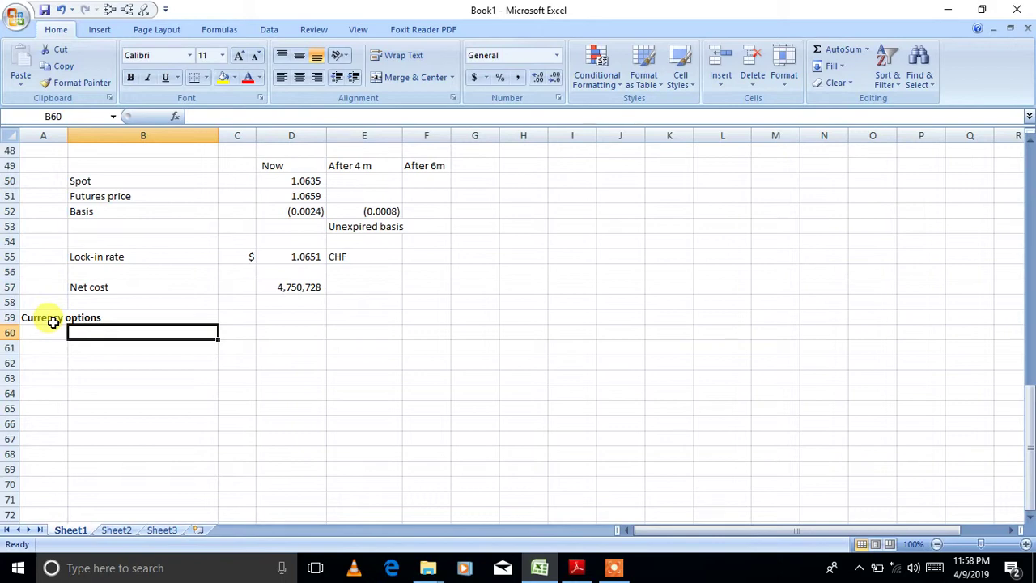
- Under Currency options, note 'Contract currency is CHF' and 'Company needs to sell CHF'
text(Cont)
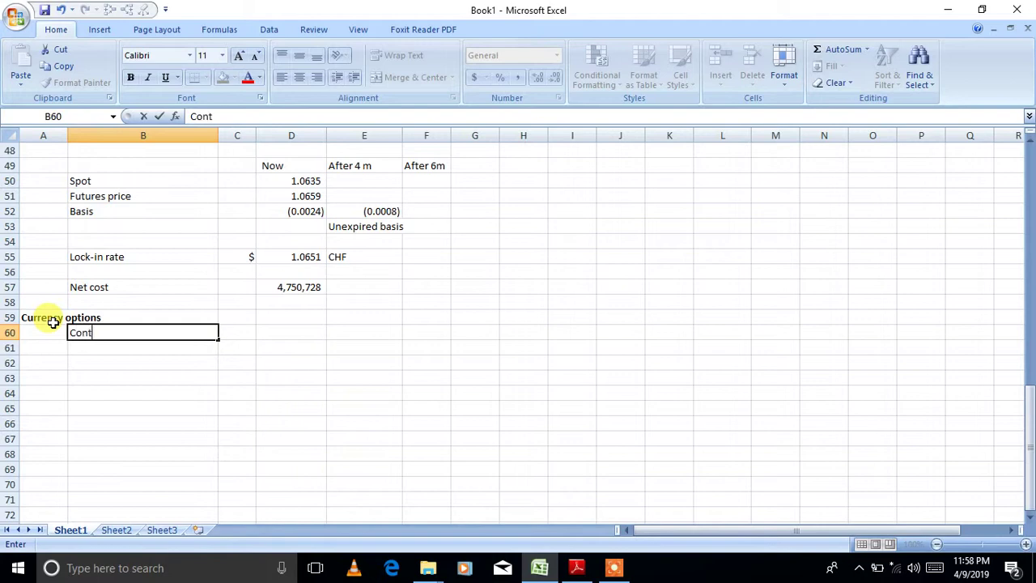
text(ract currency )
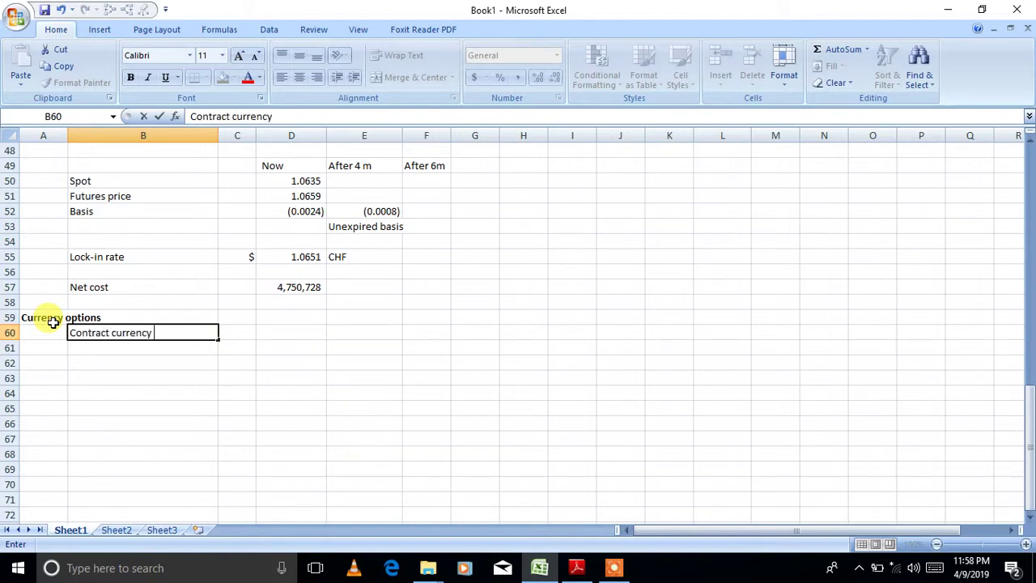
text(is CHF)
key(Return)
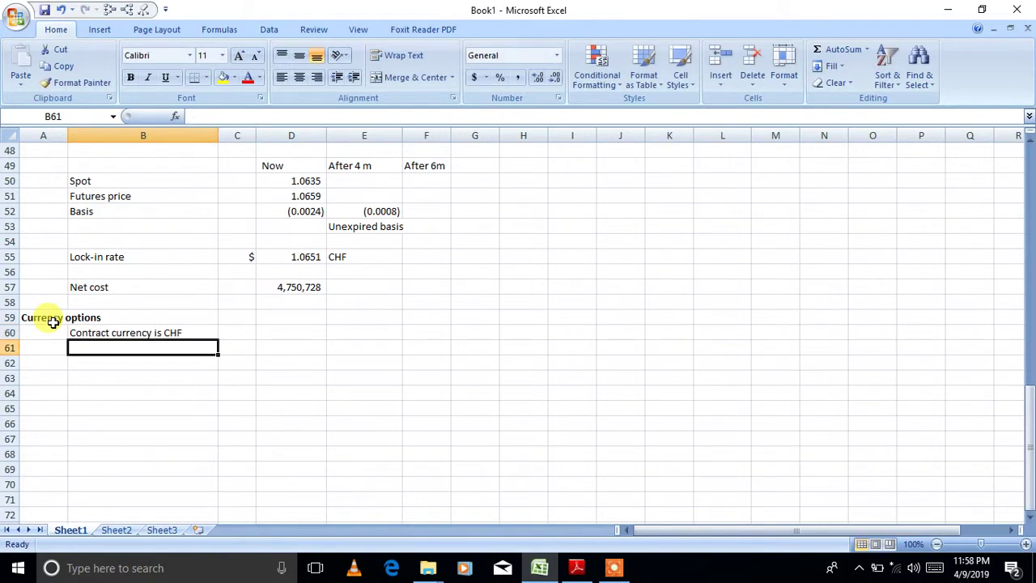
click(576, 567)
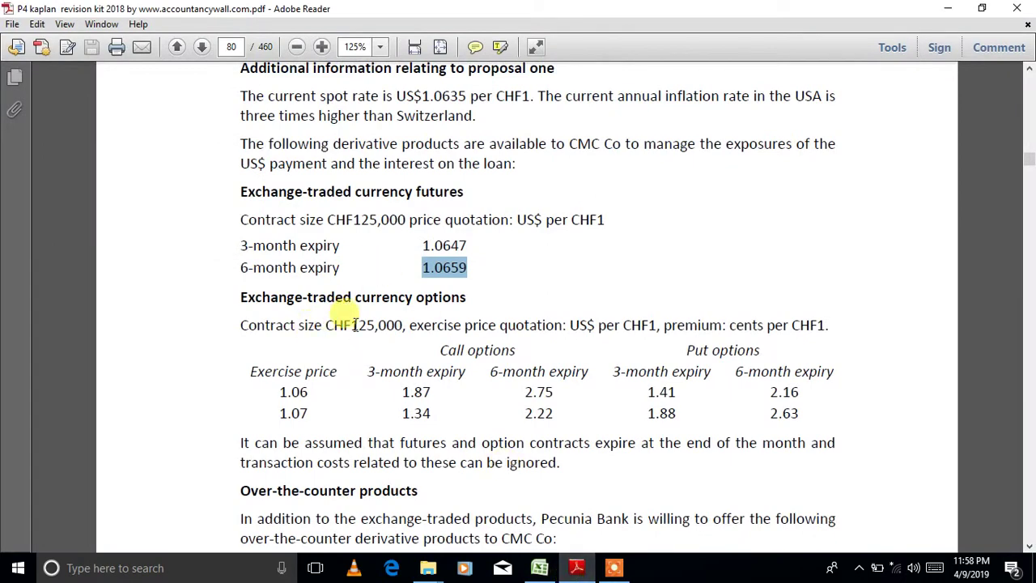
click(540, 567)
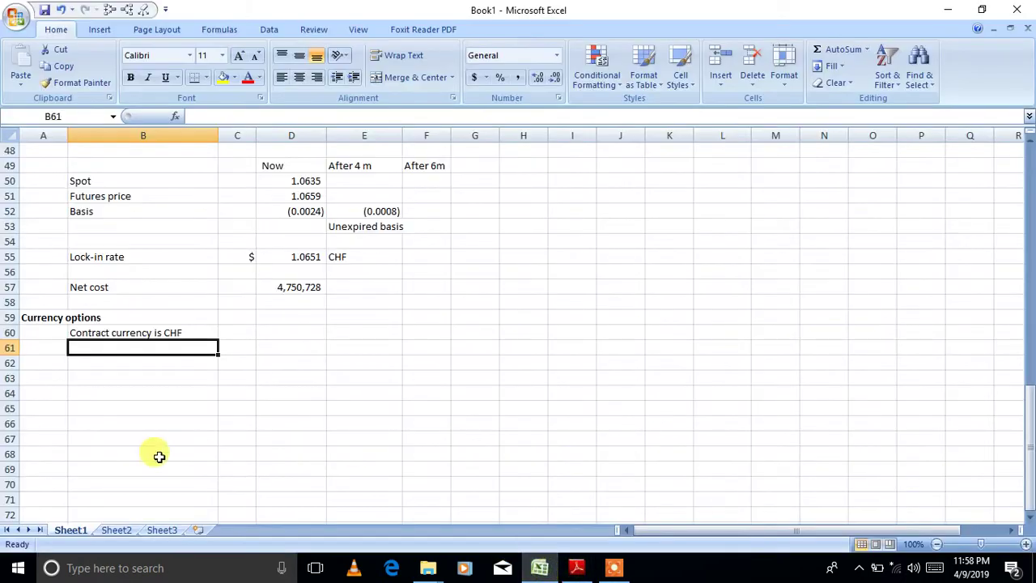
text(Com)
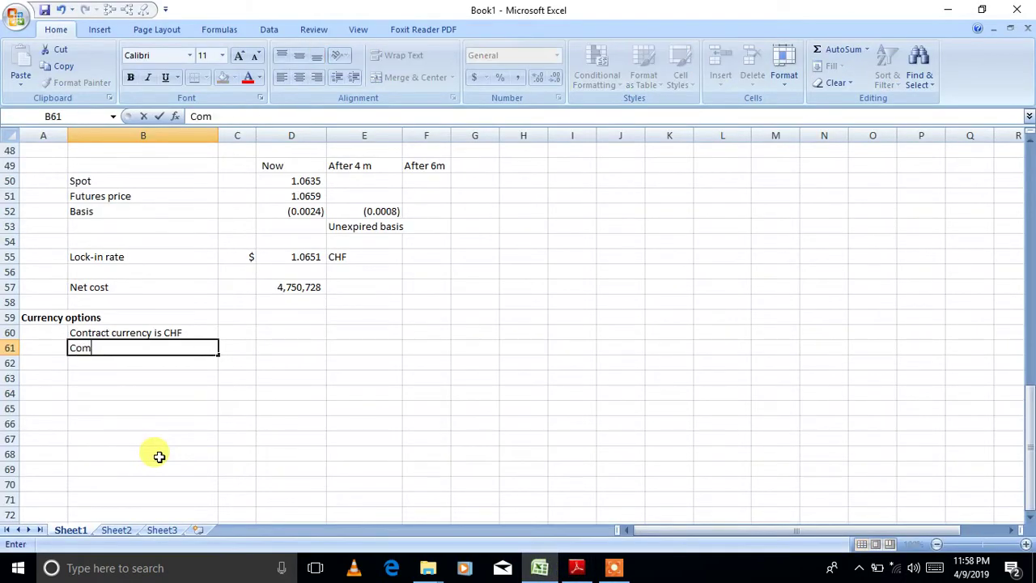
text(pany needs )
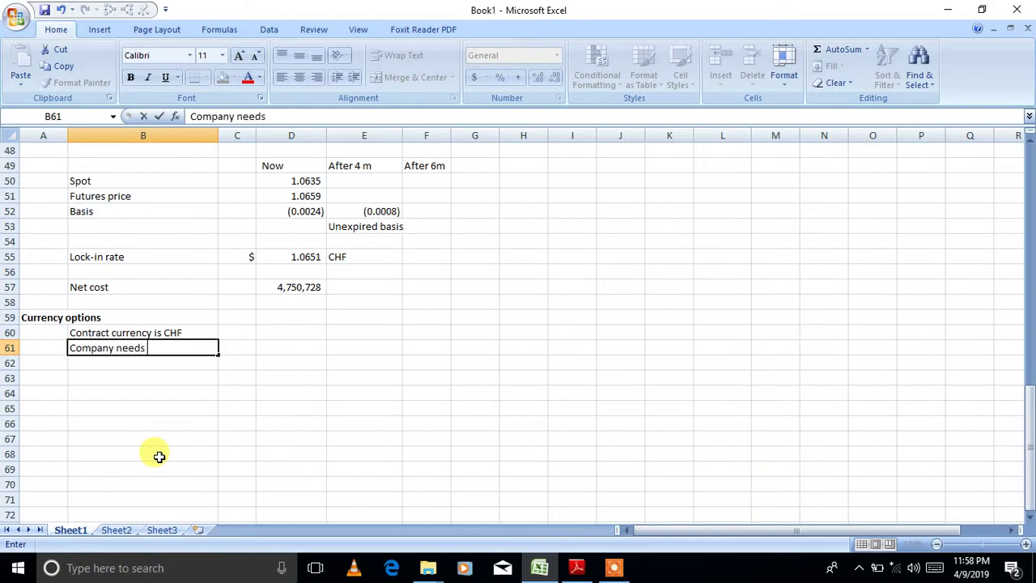
text(to sell CHF)
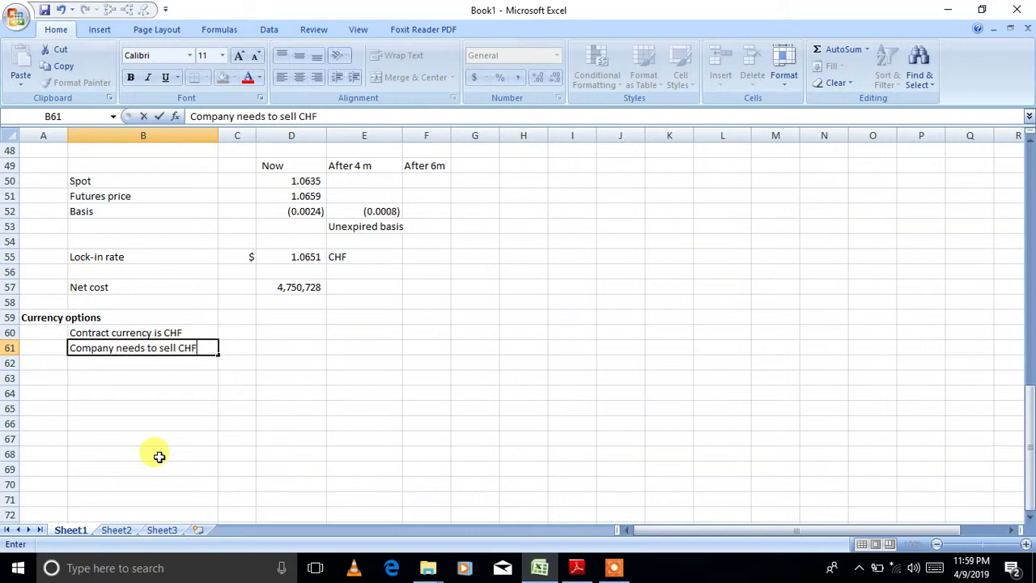
key(Return)
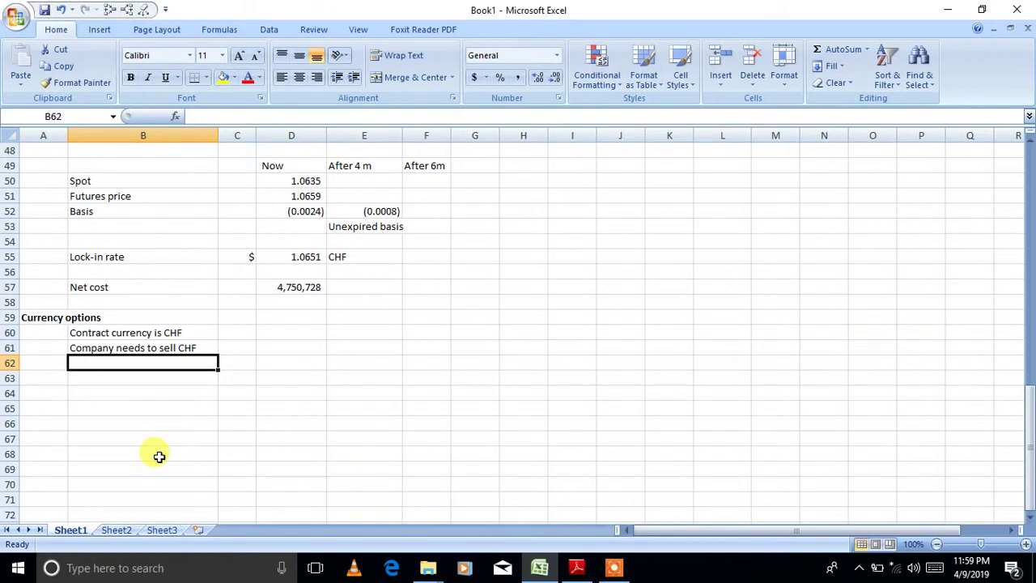
- Add the note 'Therefore option to sell CHF is needed. PUT option'
text(Theref)
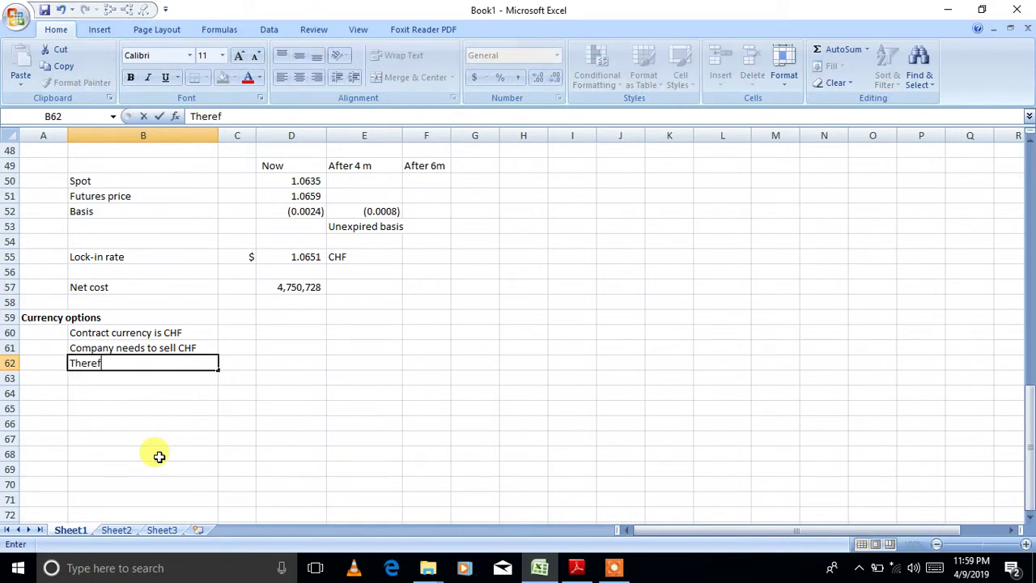
text(ore option to sell)
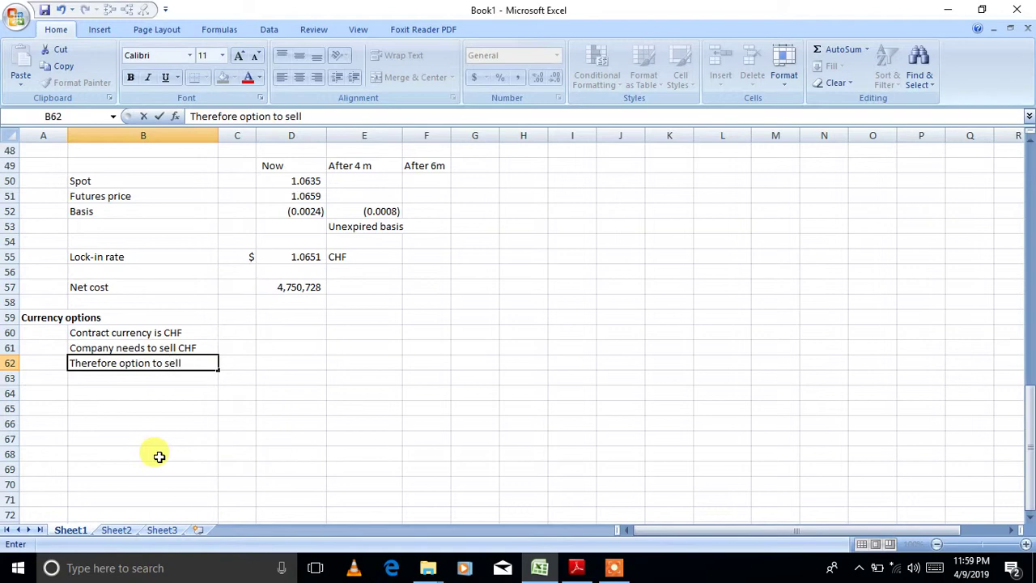
text( CHF is need)
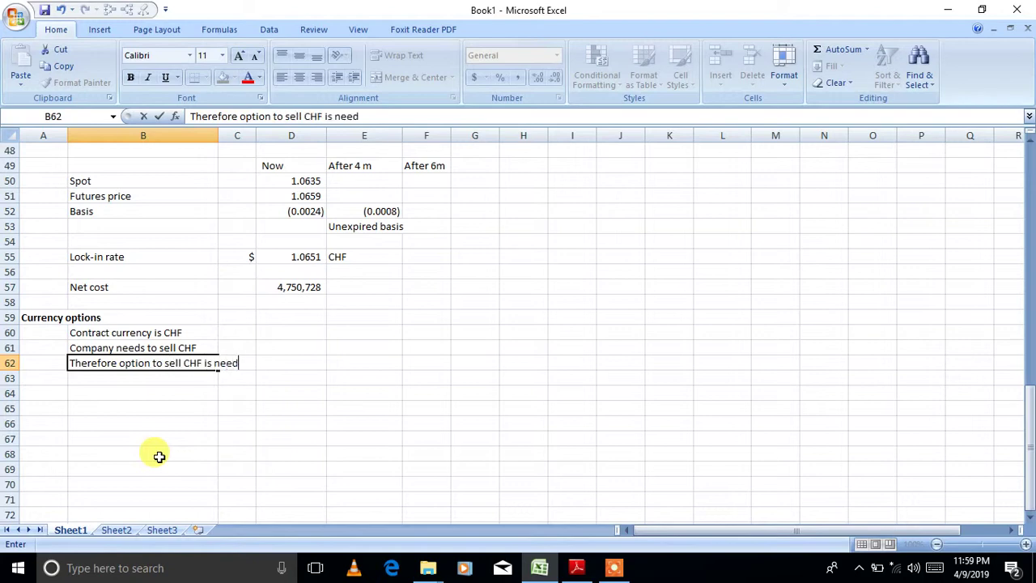
text(ed. PUT option.)
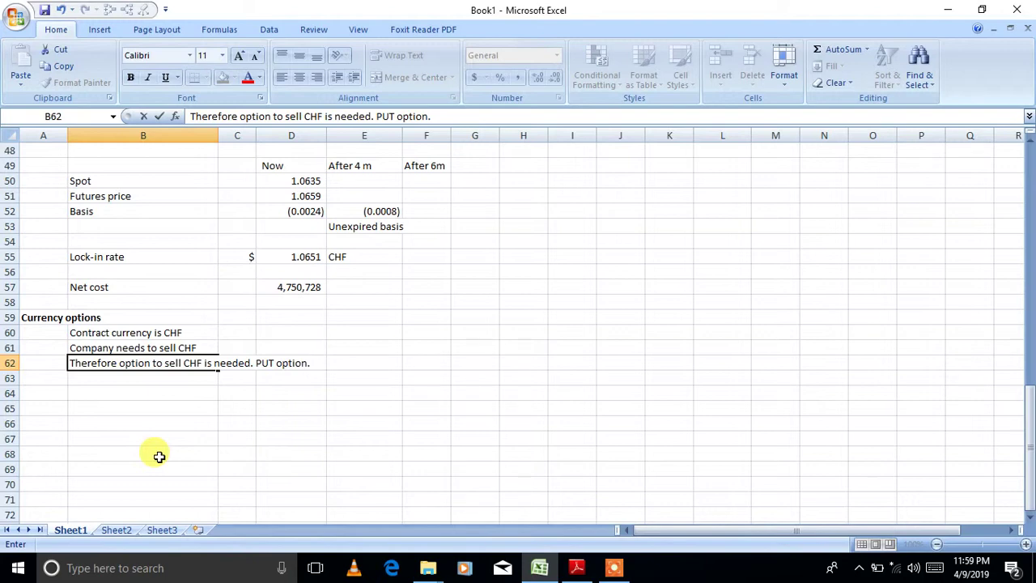
key(Return)
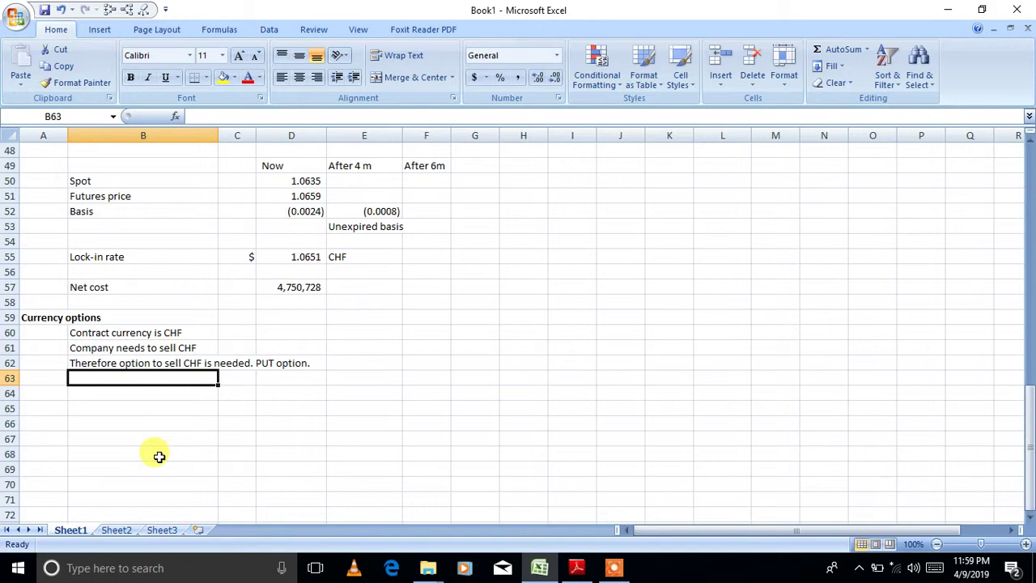
key(Return)
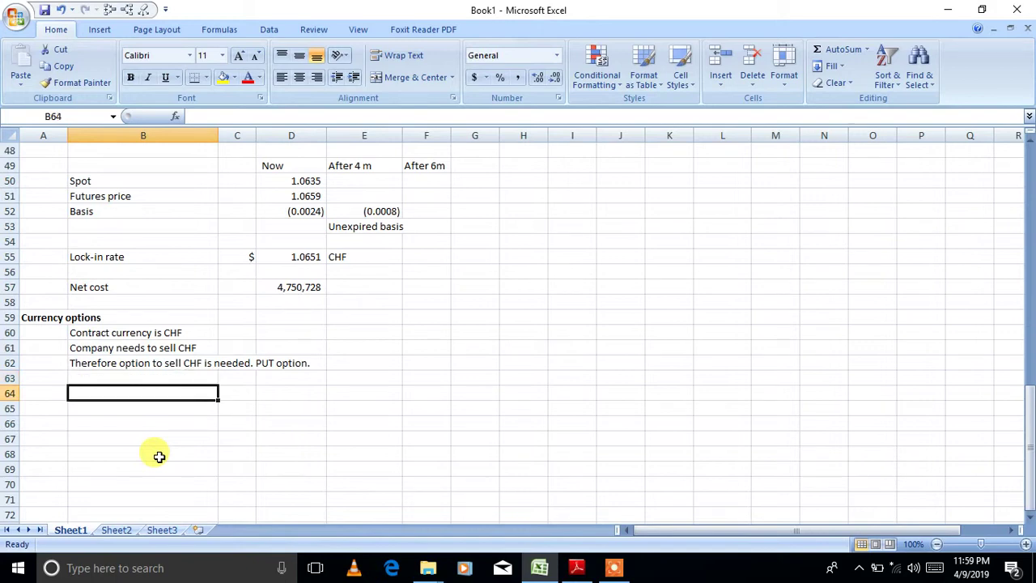
- Review the PDF's currency options table showing 6-month put premiums of 2.16 and 2.63
click(574, 567)
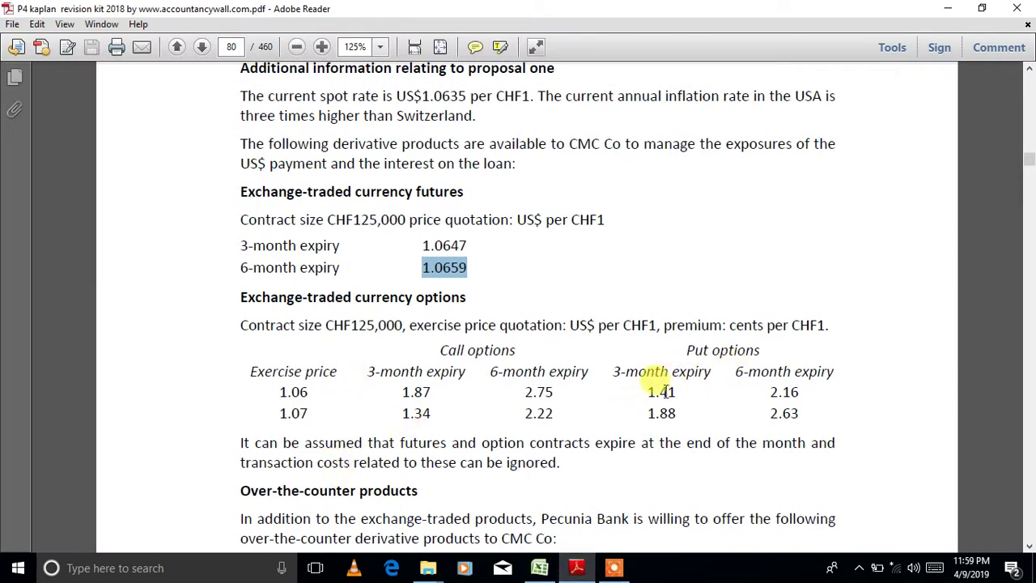
mouse_move(556, 572)
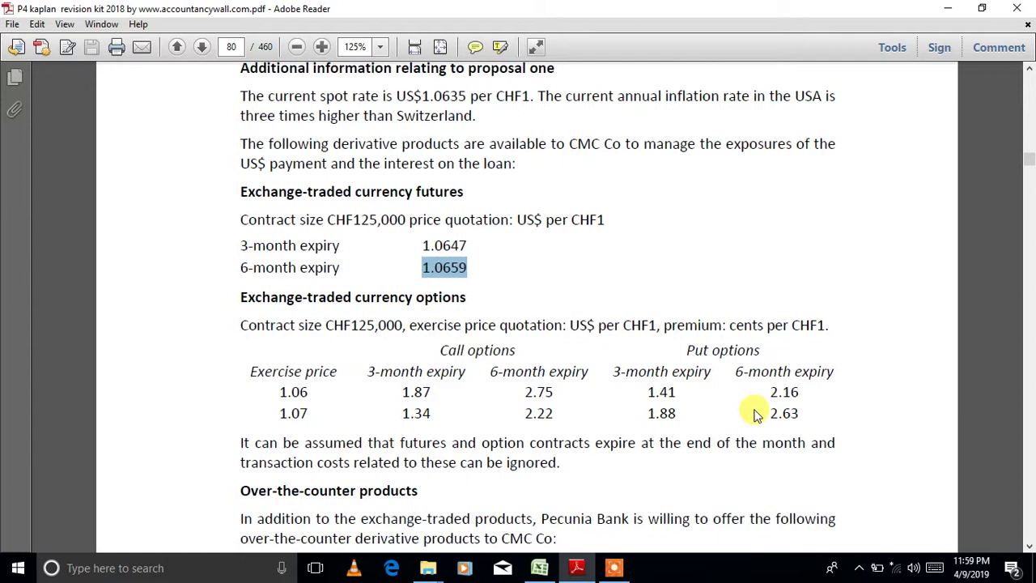
click(540, 568)
- Note '6 month expiry is suitable' in B64
text(6)
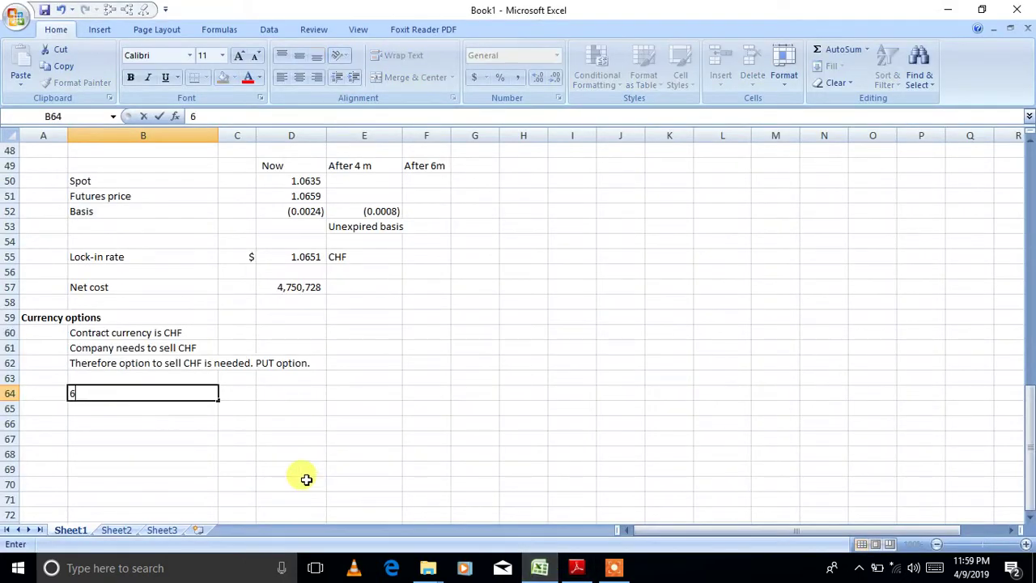
text( month expire)
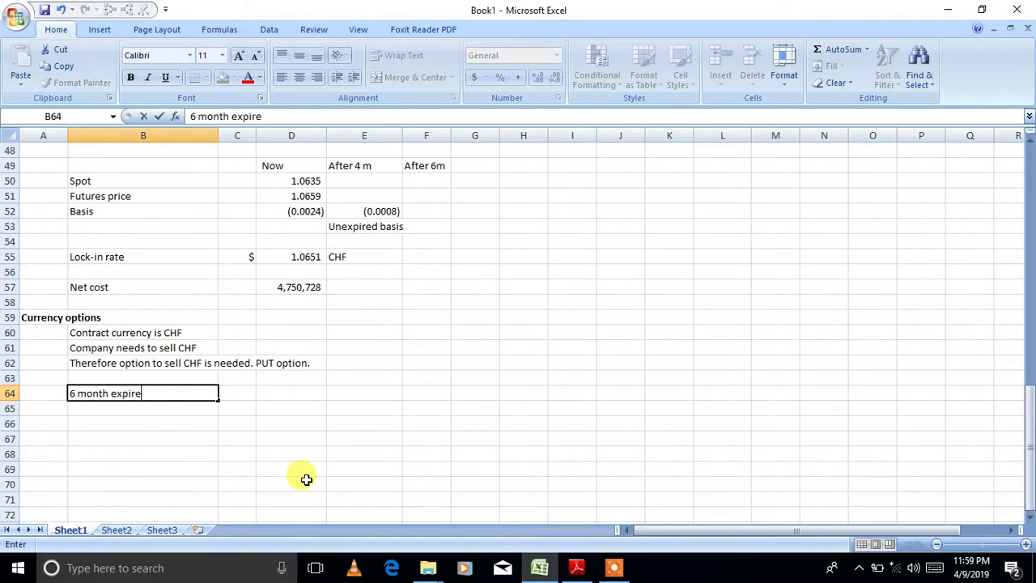
key(BackSpace)
text(y is suitan)
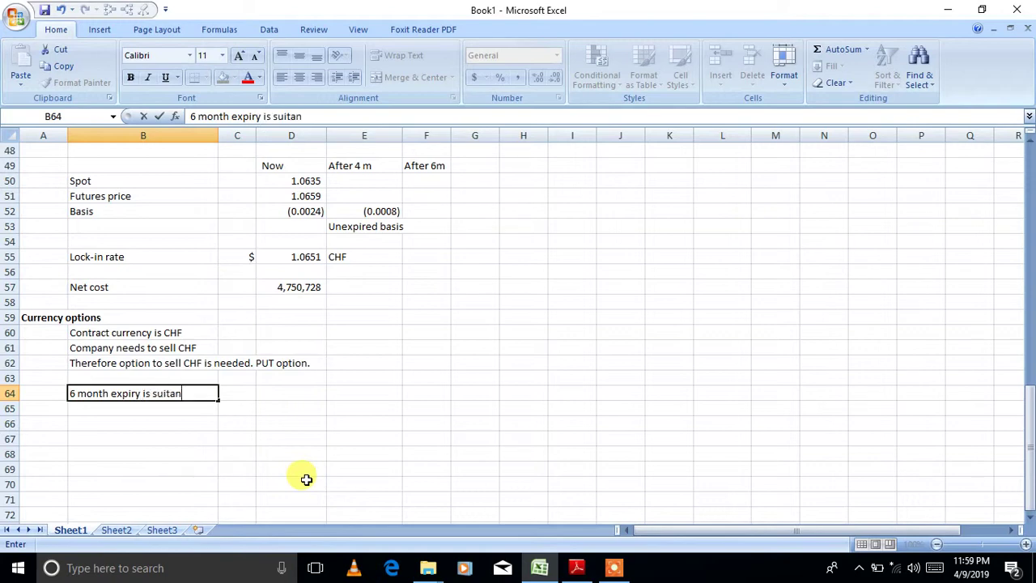
key(BackSpace)
text(ble)
key(Return)
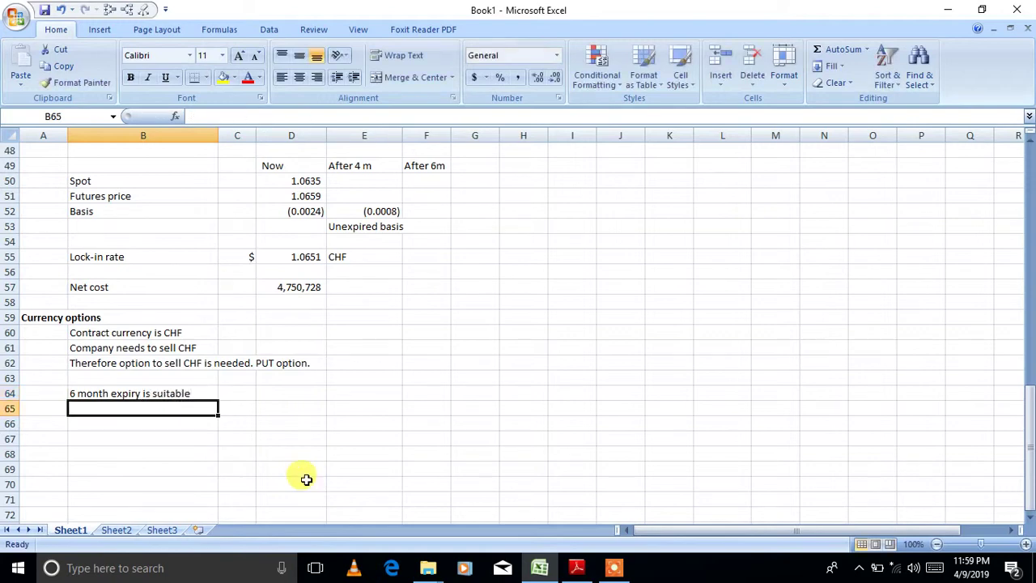
- Add headings 'Option1' in D65 and 'Option 2' in E65, and label B66 'Exercise price'
click(285, 403)
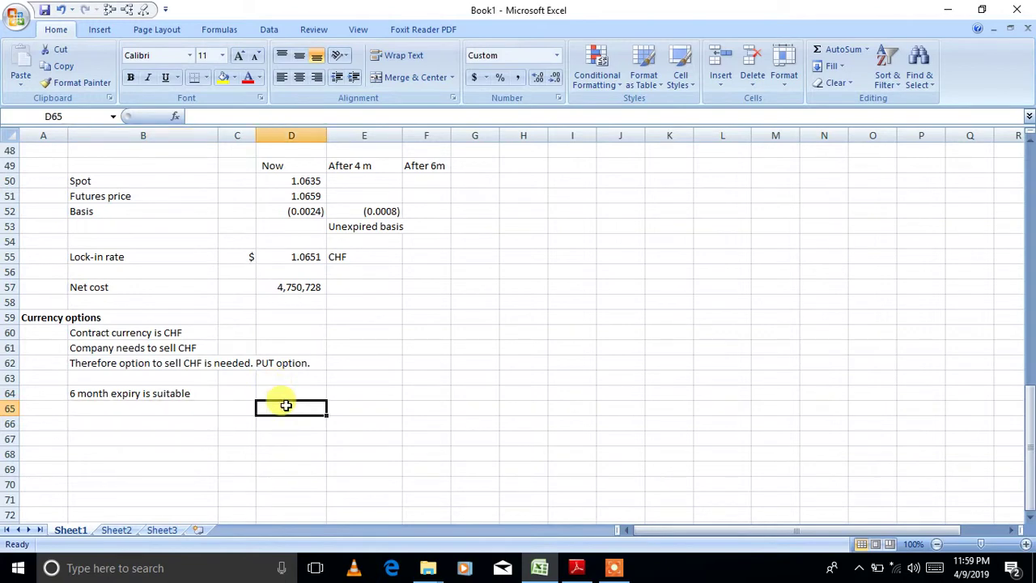
text(Option1)
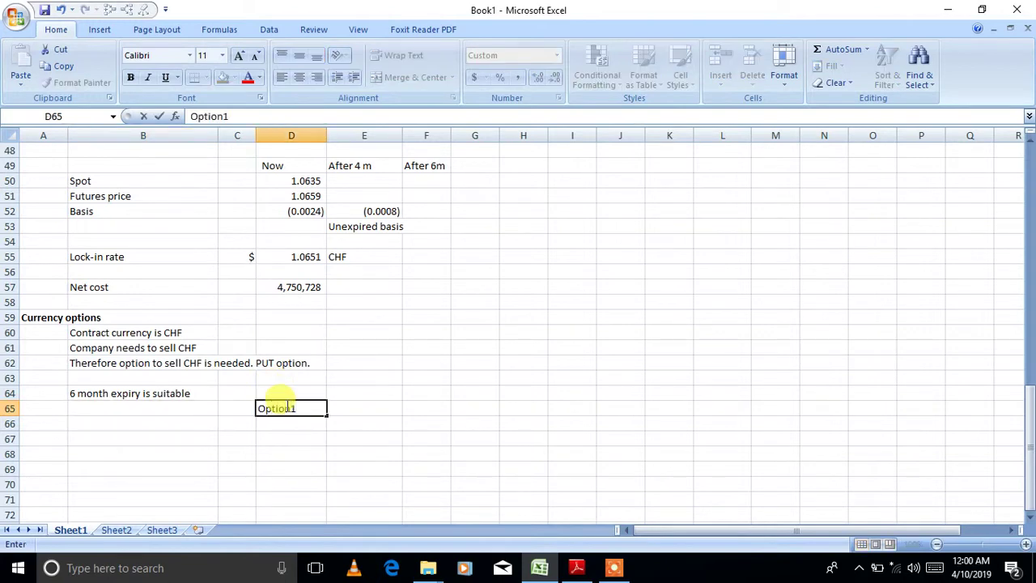
key(Tab)
text(O)
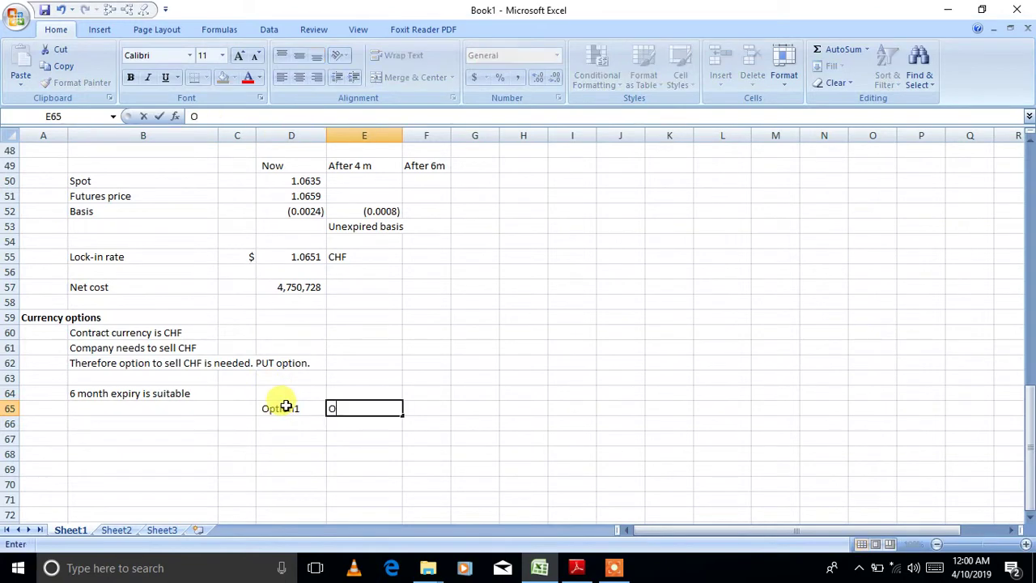
text(ption 2)
key(Return)
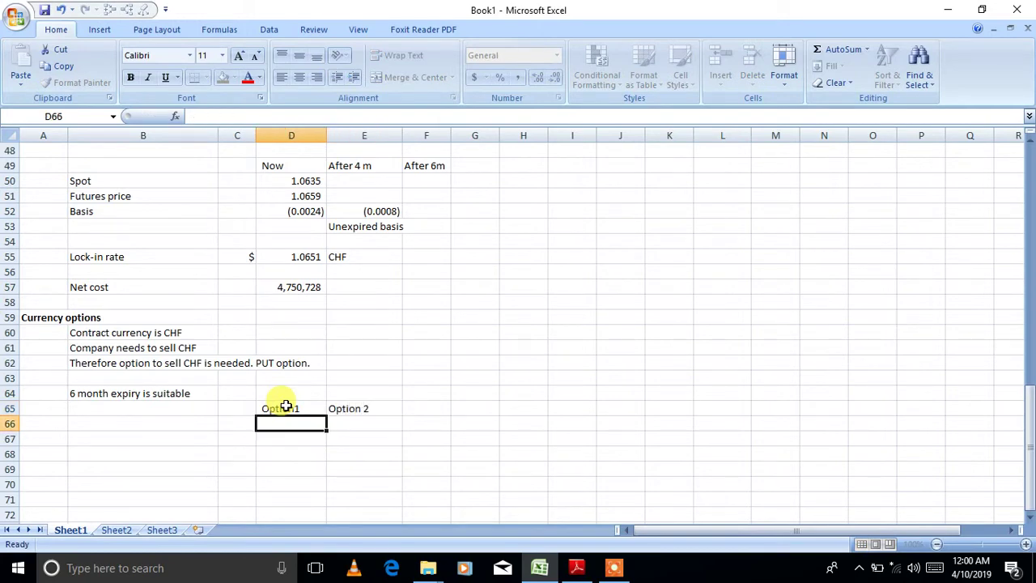
click(157, 421)
text(Exe)
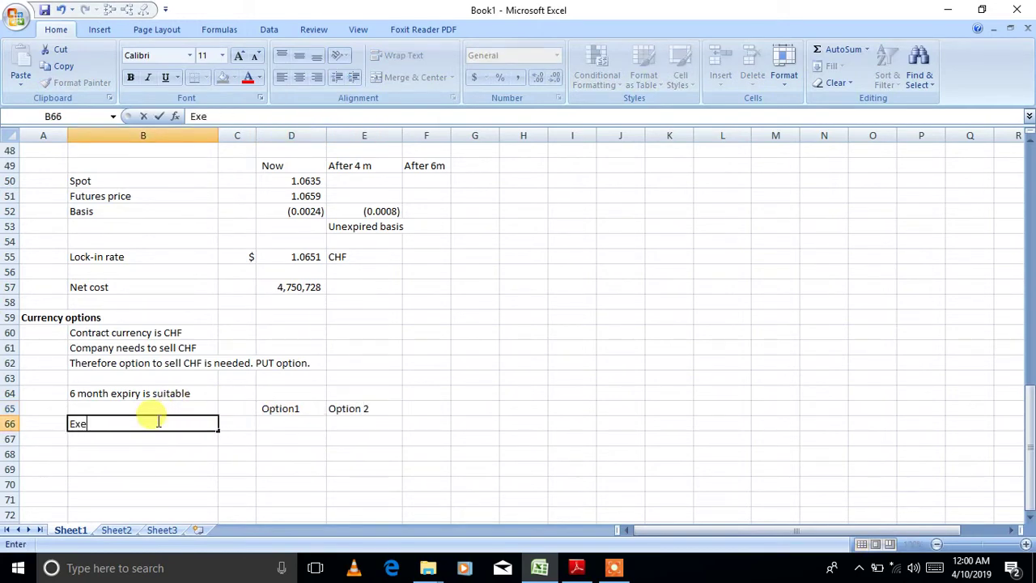
text(rcise price)
click(579, 566)
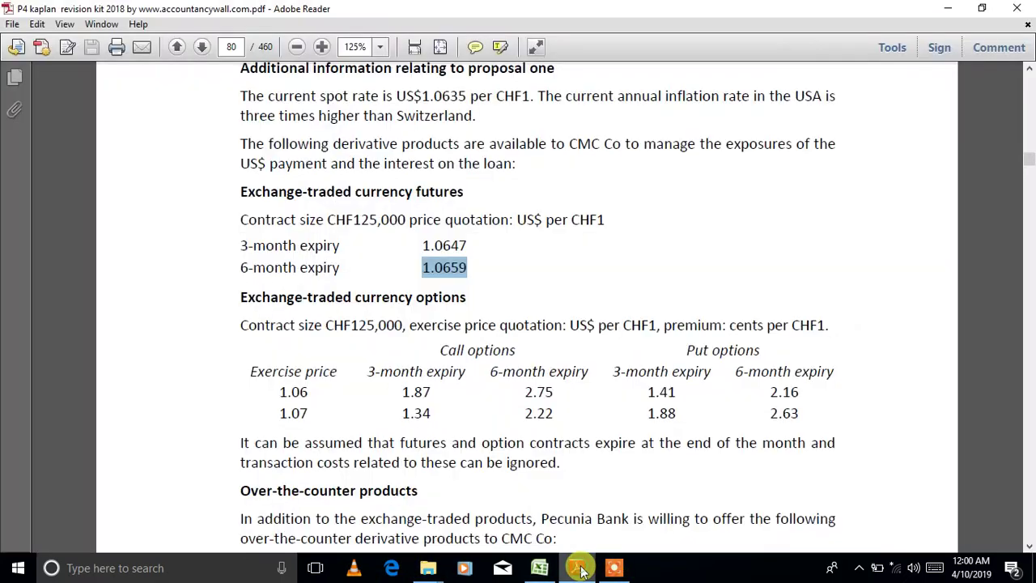
- Enter exercise prices 1.06 and 1.07 in D66:E66, shown to four decimals
click(579, 568)
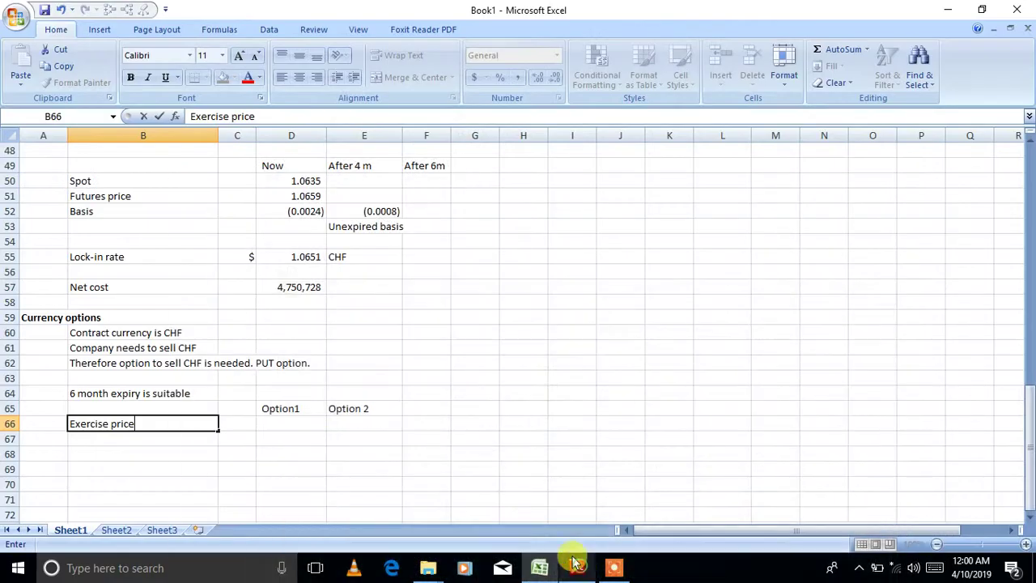
click(310, 431)
key(Right)
key(Right)
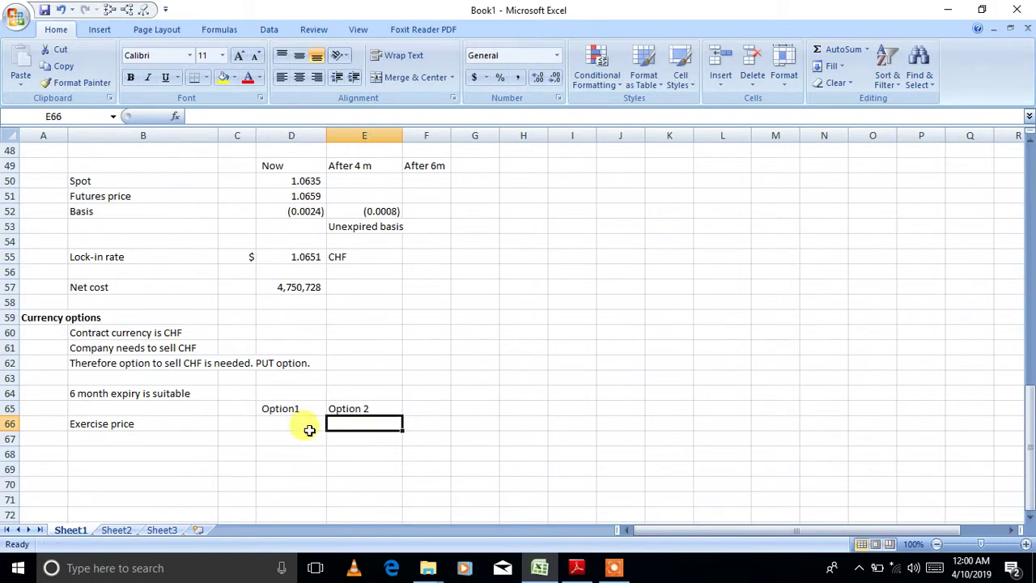
click(316, 421)
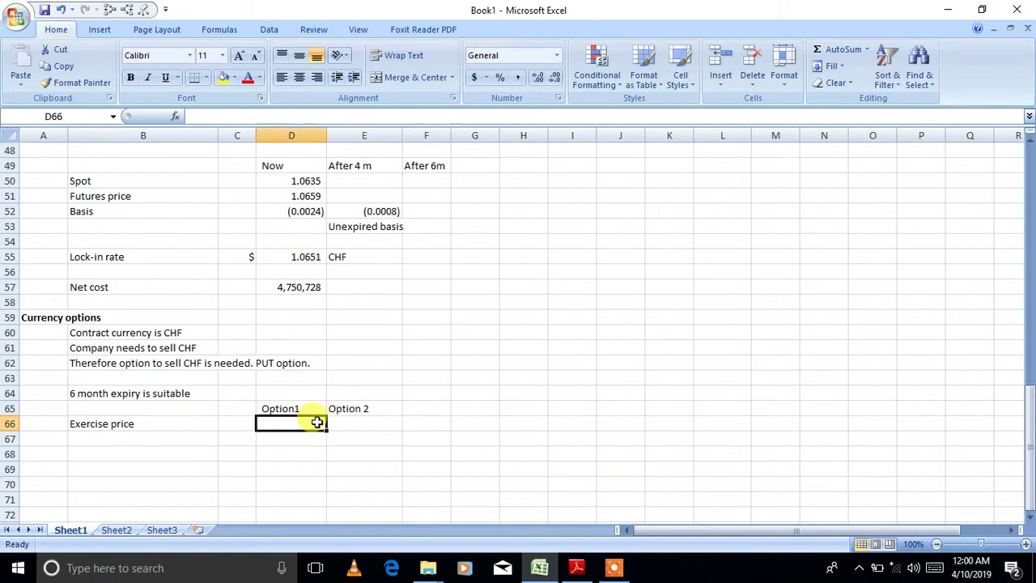
text(1)
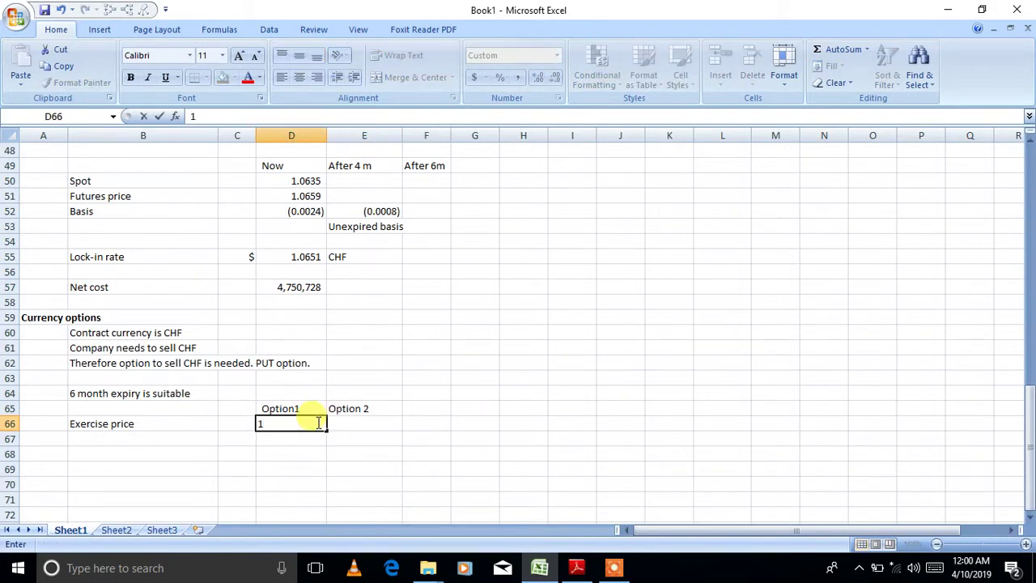
text(.08)
key(Tab)
text(1)
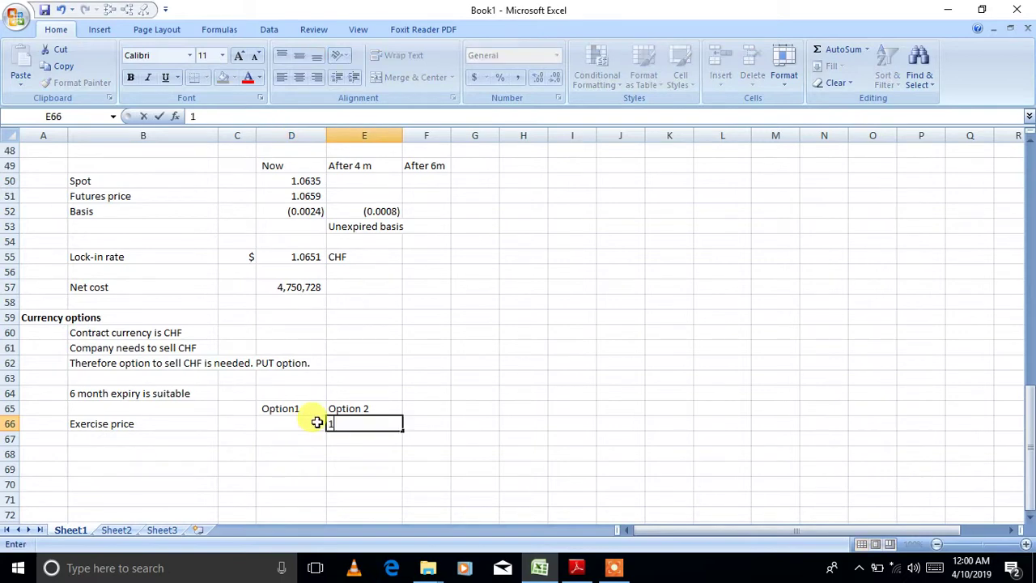
text(.07)
click(316, 421)
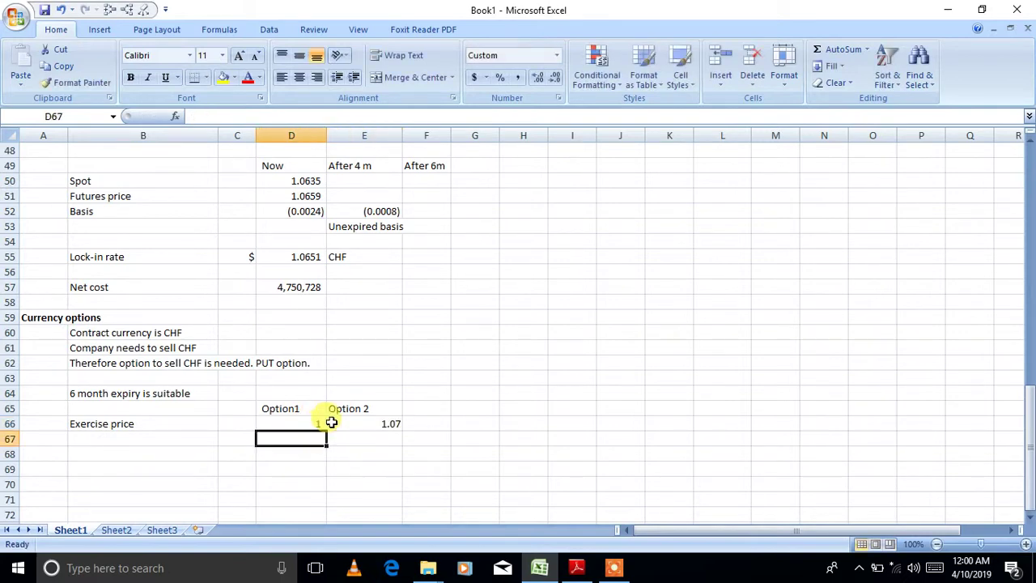
drag(310, 422, 354, 418)
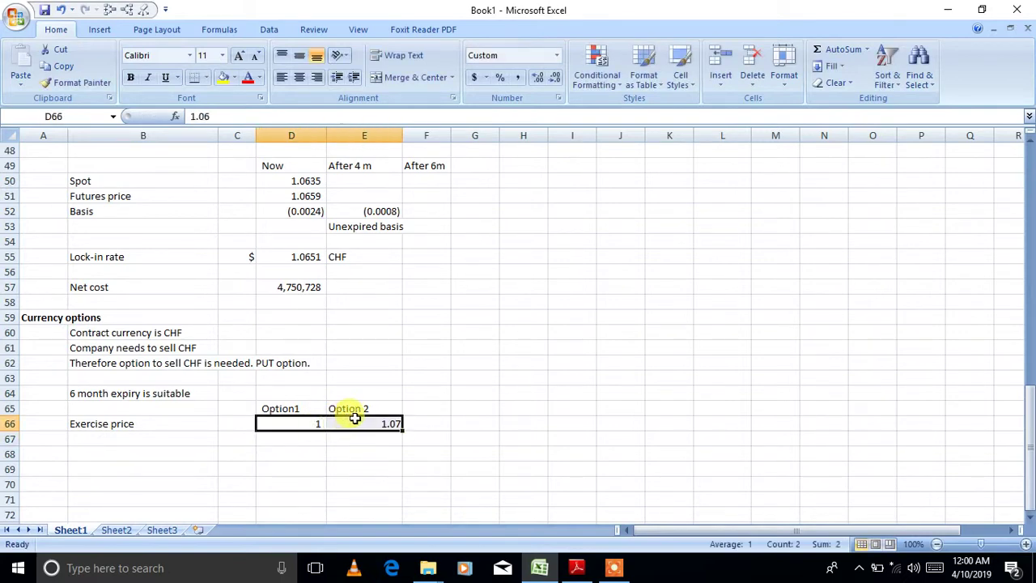
click(536, 77)
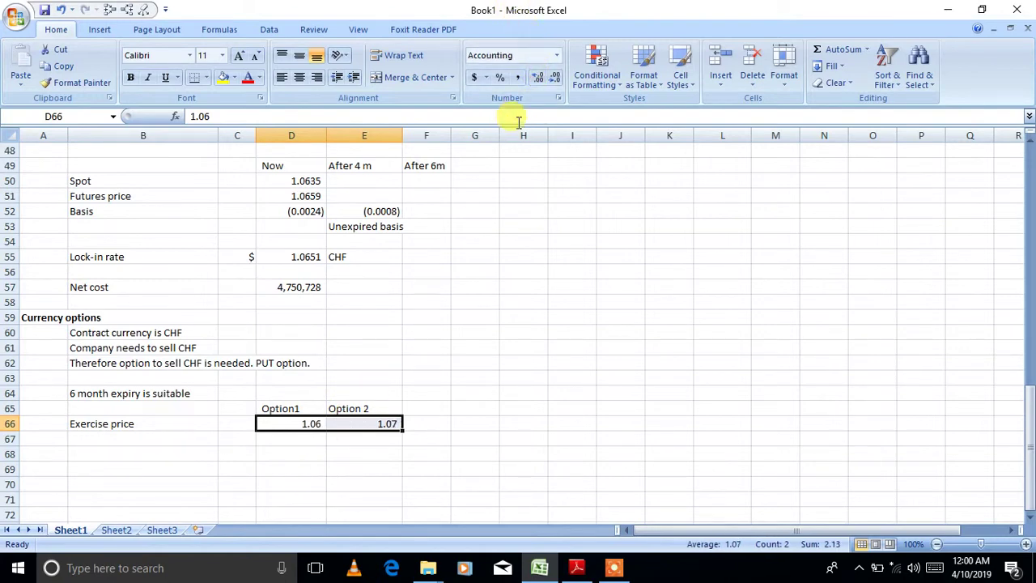
click(535, 84)
click(536, 84)
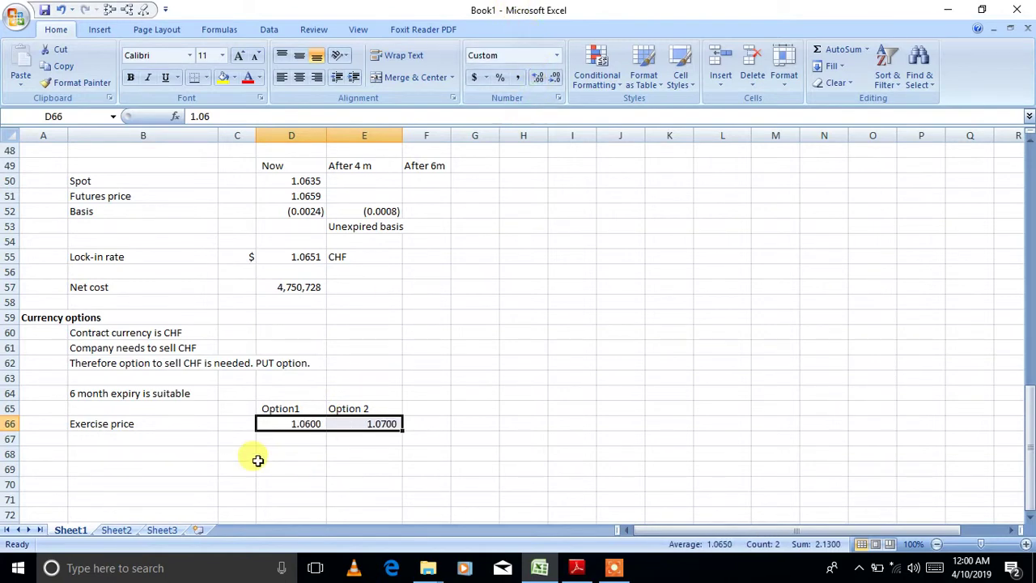
- Label the exercise prices with '$' in C66 and 'per CHF' in F66
click(576, 568)
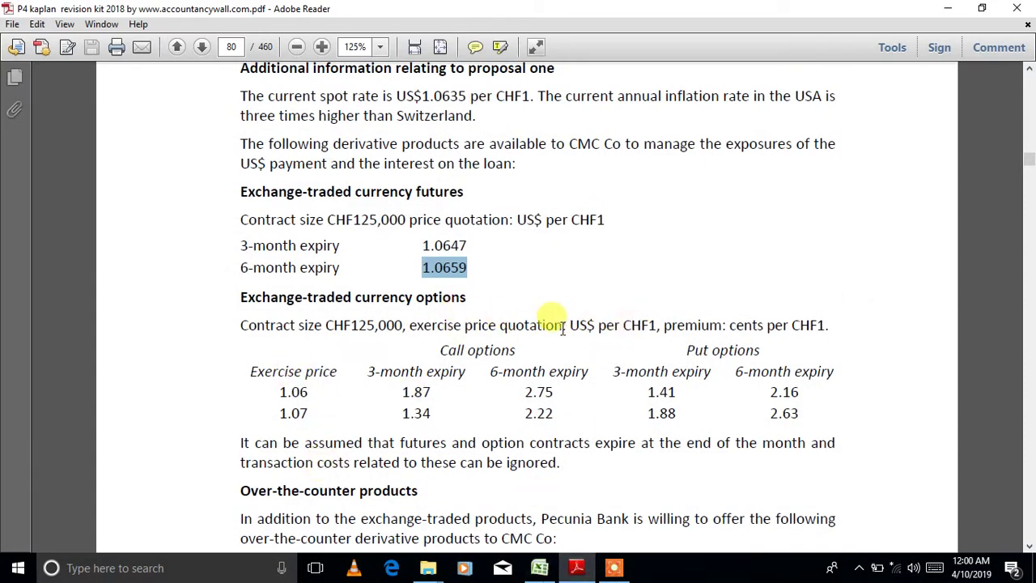
click(539, 568)
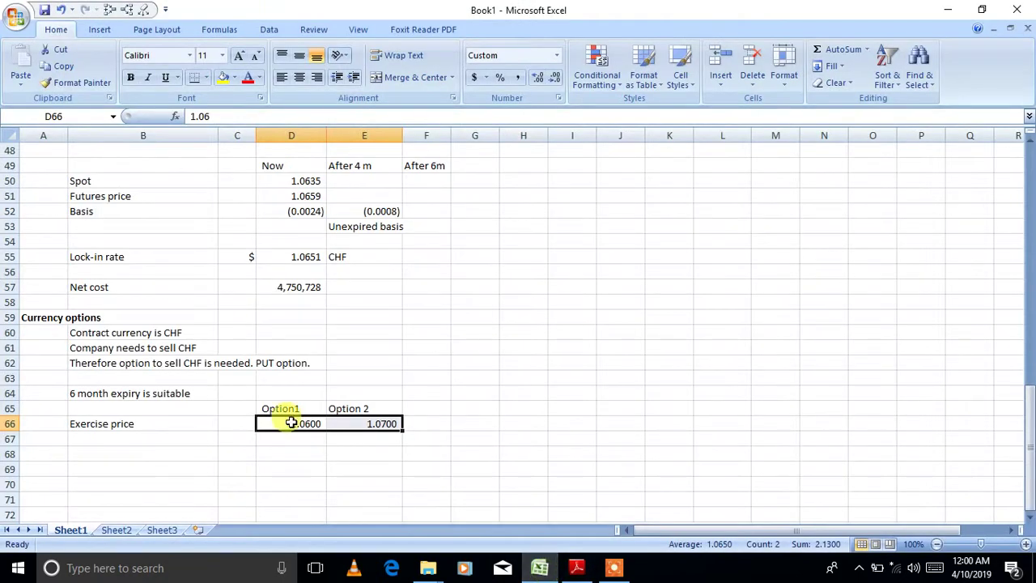
click(236, 422)
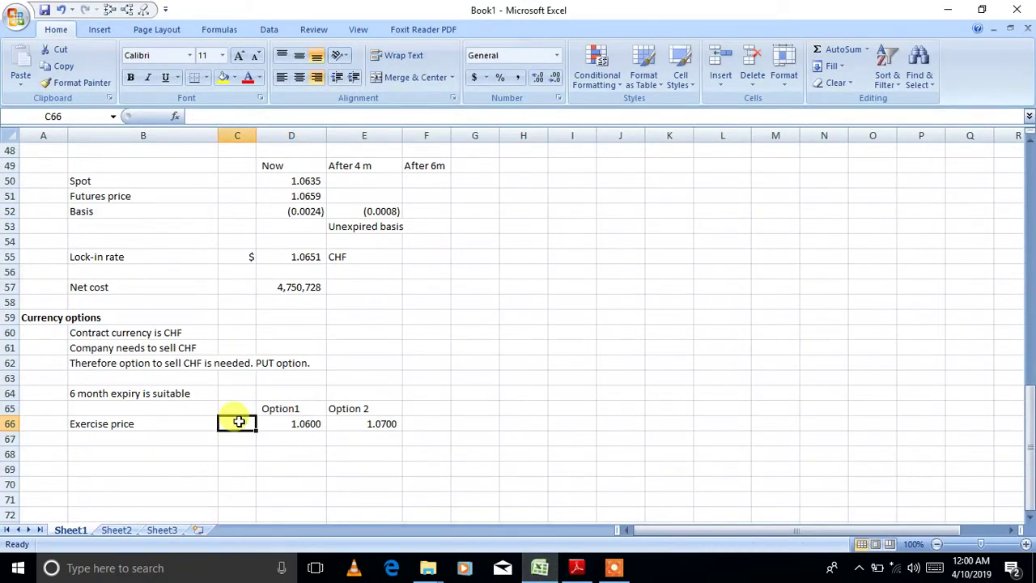
text($)
click(435, 421)
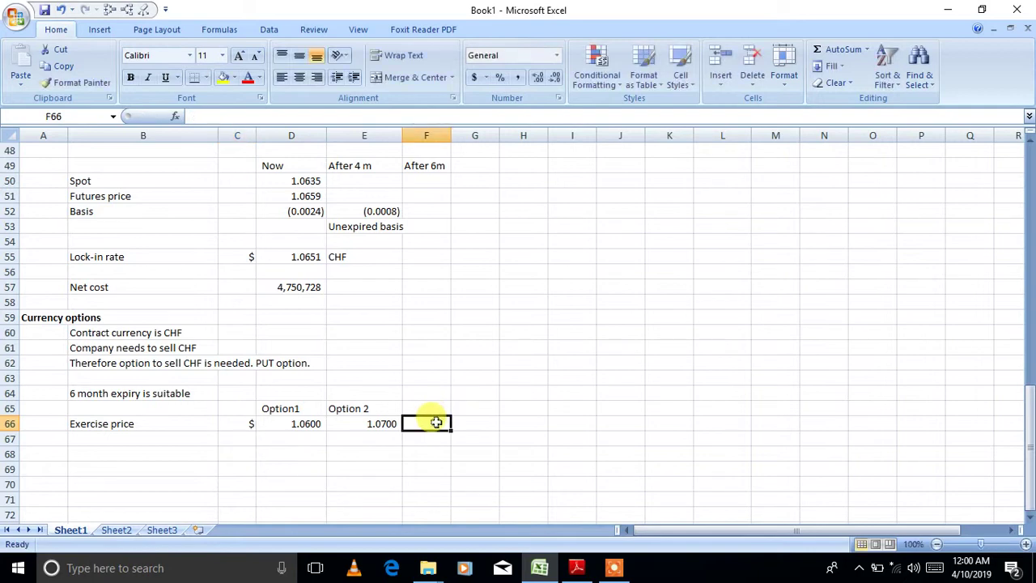
text(per CHF)
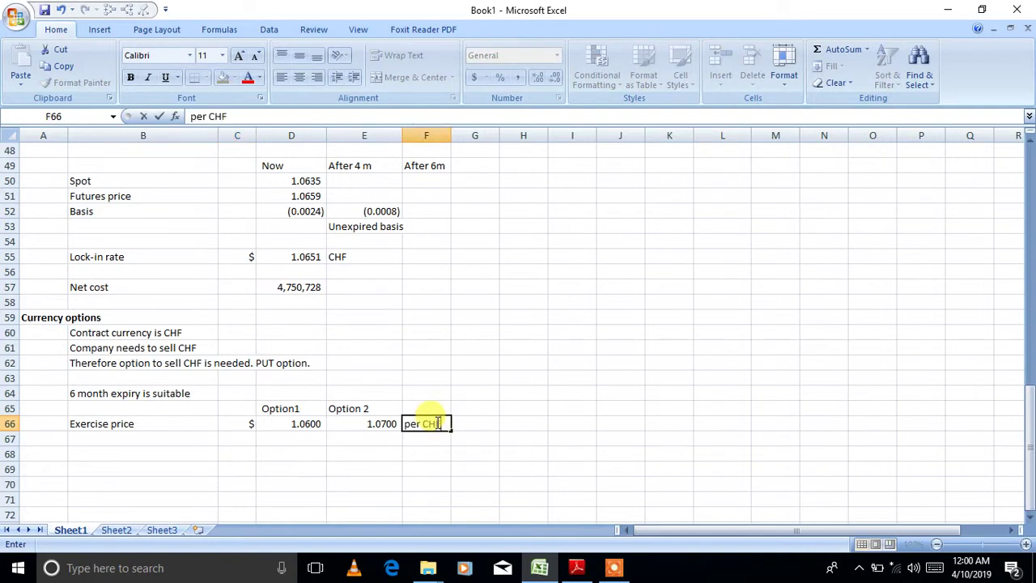
key(Return)
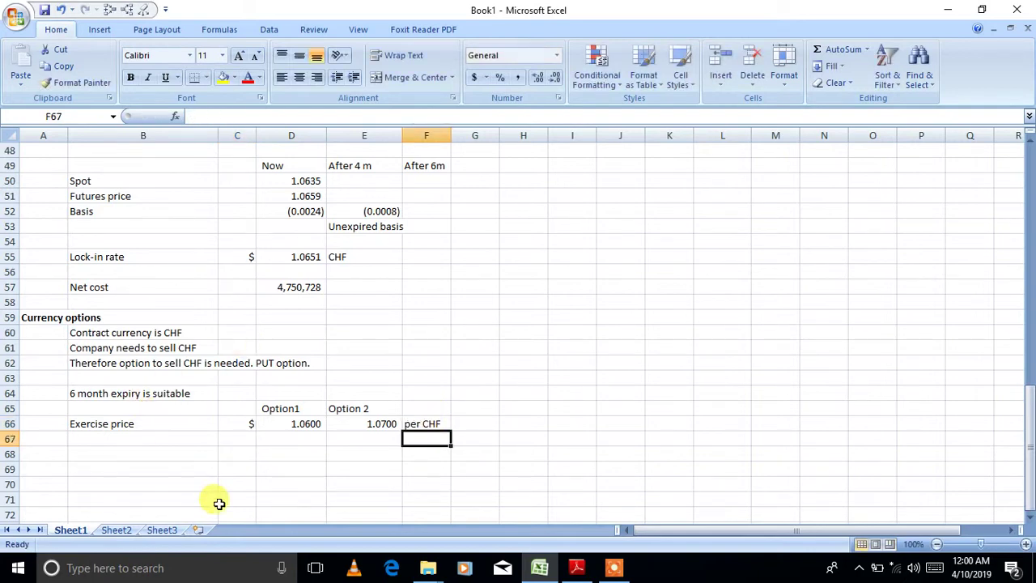
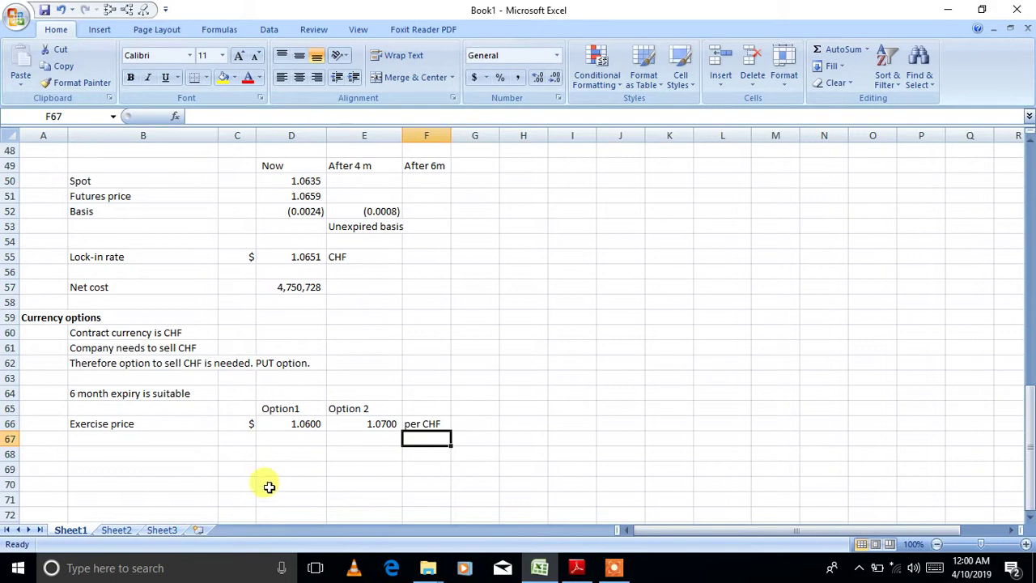
- Enter the label 'Amount to be hedged' in B68, correcting the earlier typos
click(178, 451)
text(Premium)
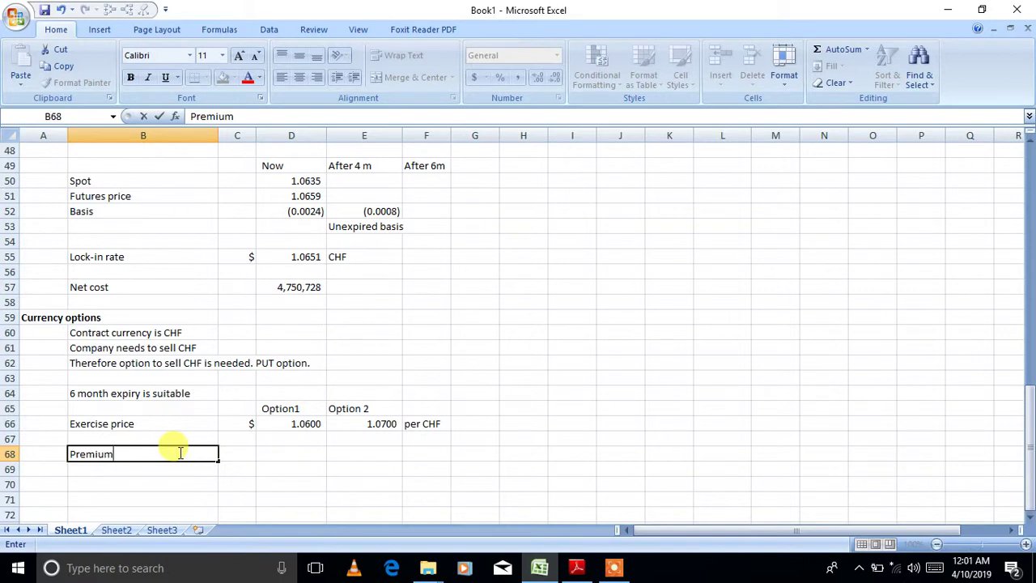
key(BackSpace)
key(BackSpace)
key(BackSpace)
key(BackSpace)
key(BackSpace)
key(BackSpace)
key(BackSpace)
text(Tr)
key(BackSpace)
key(BackSpace)
text(Amount to be )
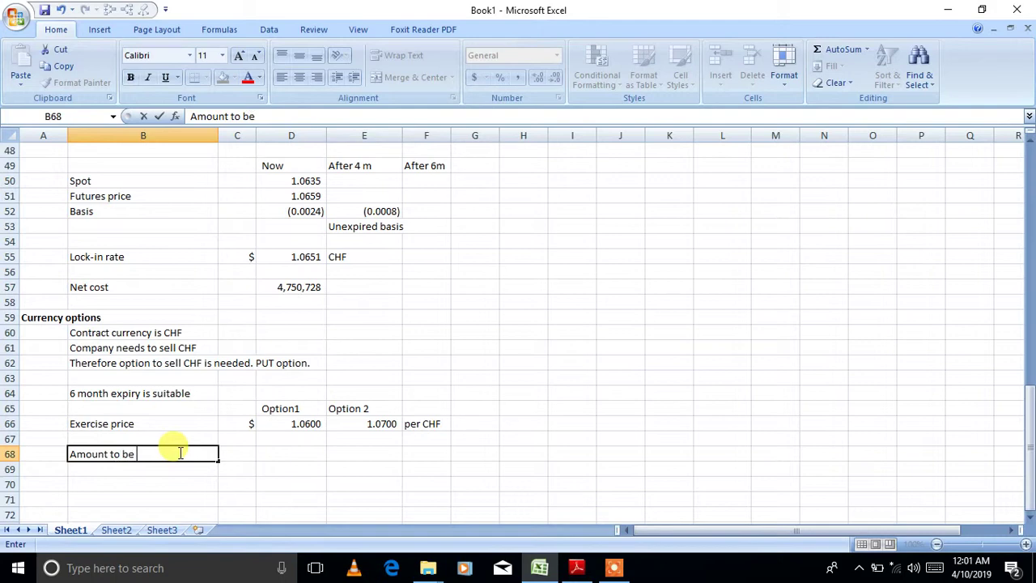
text(hedged)
key(Tab)
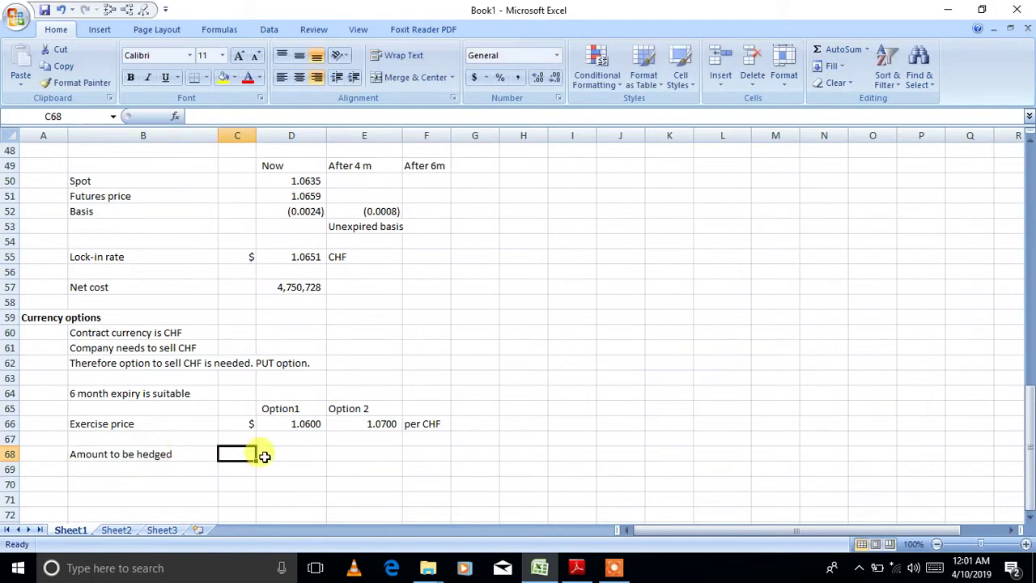
- Compute Option1's hedged amount as =5060000/D66 in D68 and label C68 as CHF
click(265, 454)
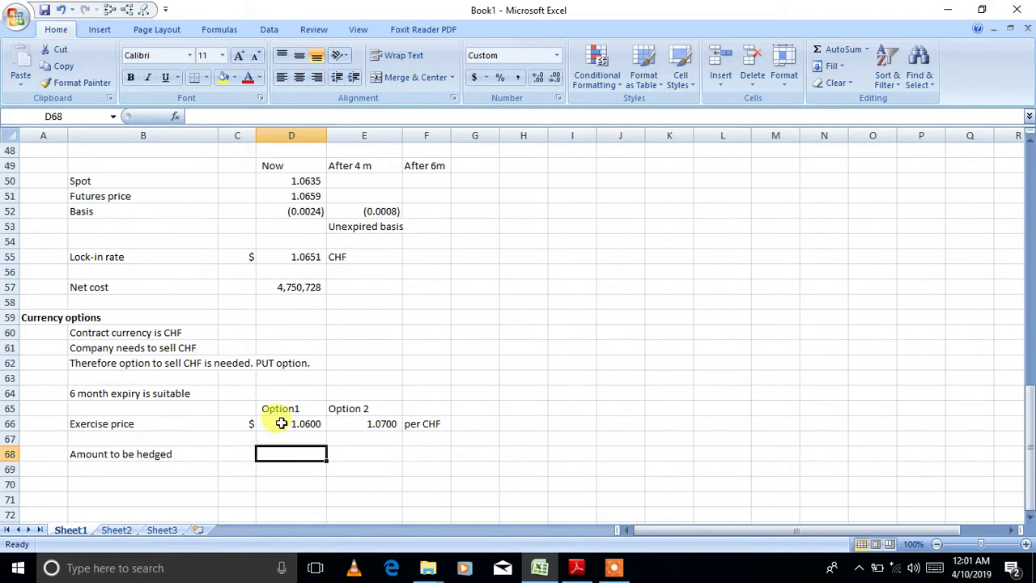
text(=5060000)
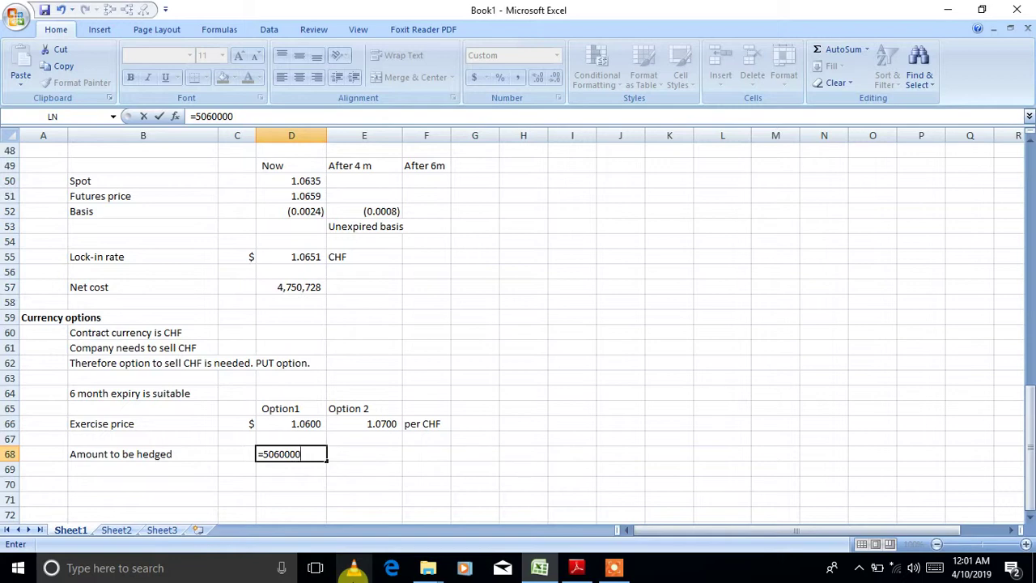
text(/)
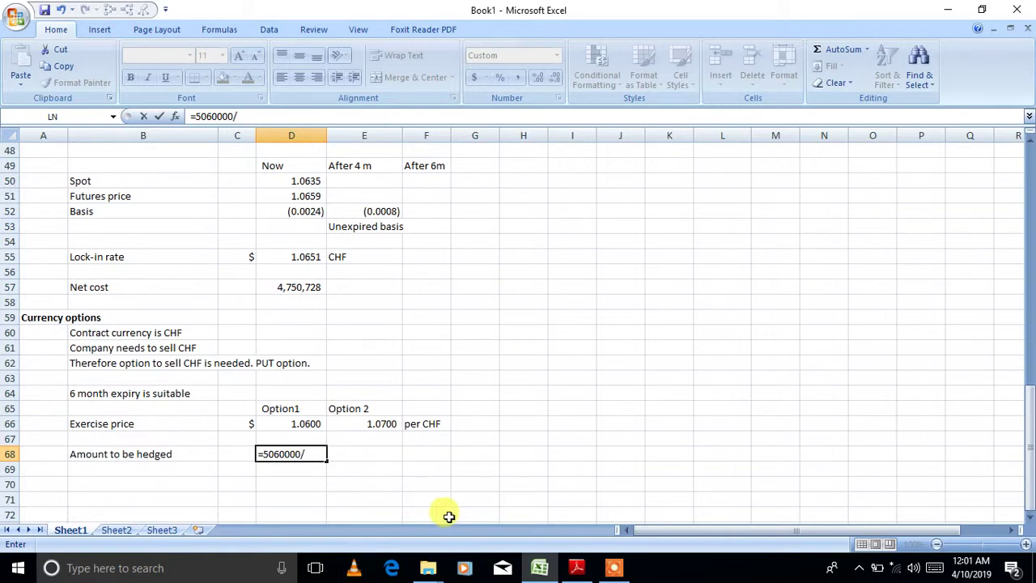
click(298, 422)
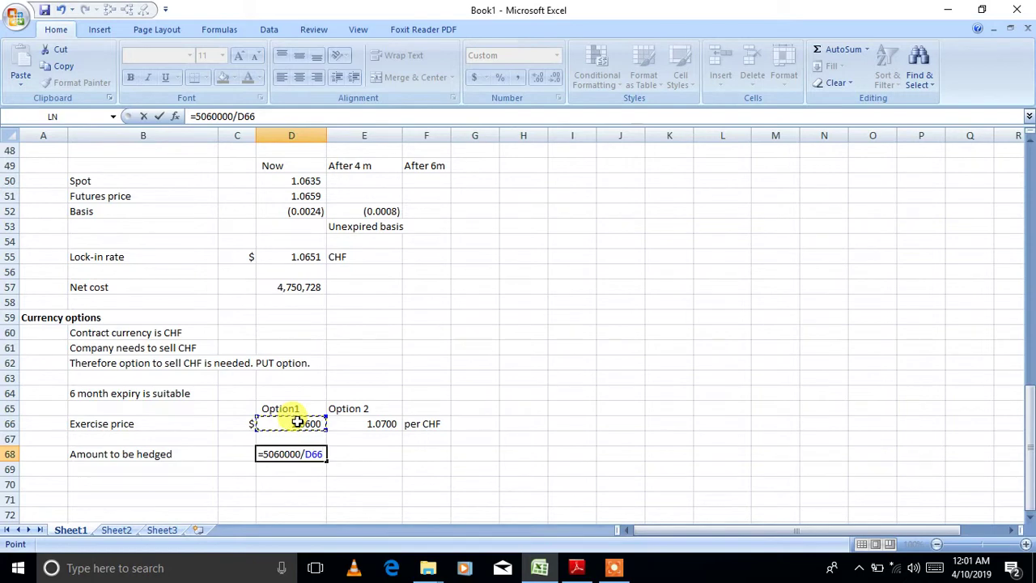
key(Return)
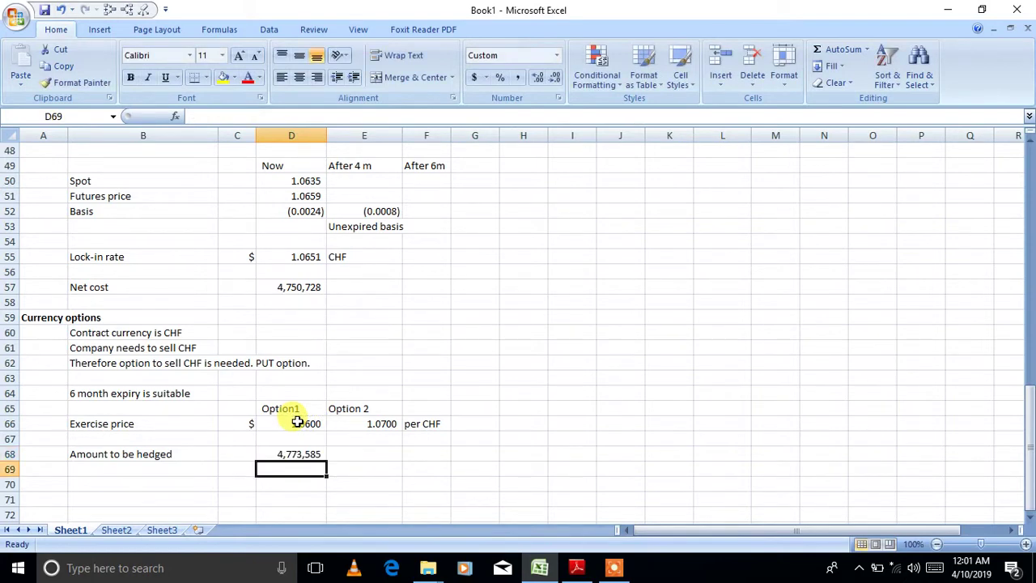
click(235, 453)
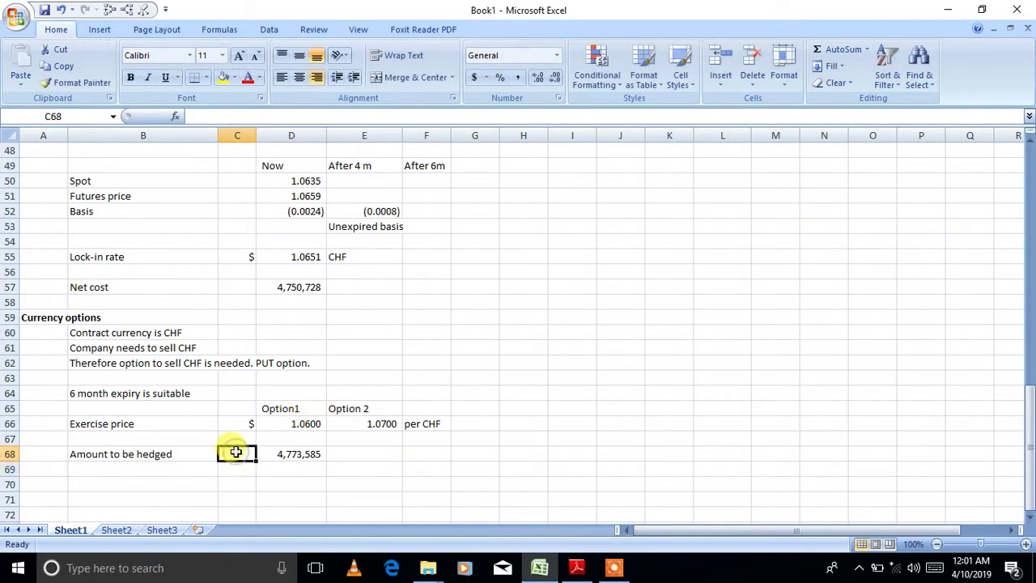
text(CHF)
key(Tab)
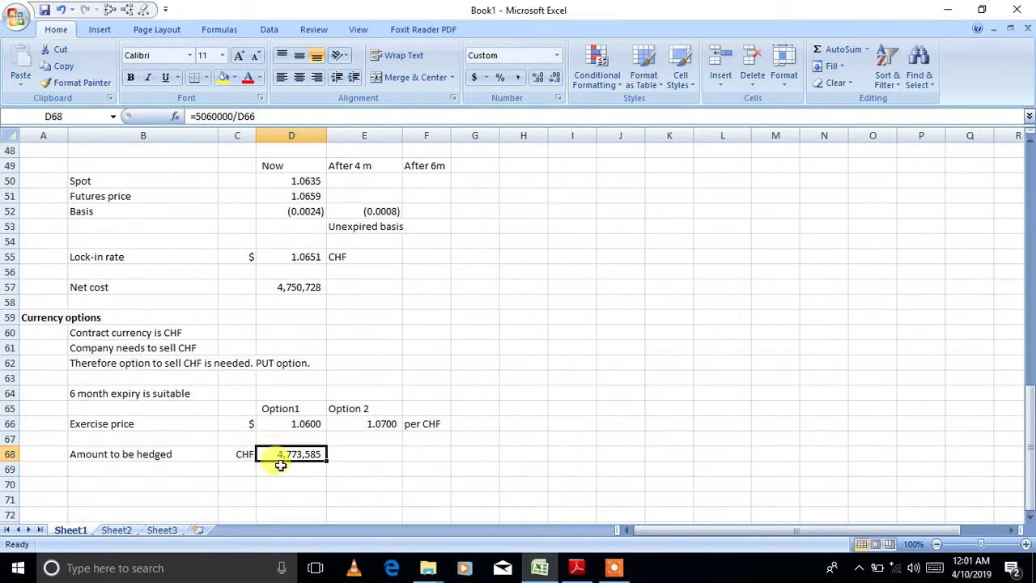
- Compute Option 2's hedged amount as =5060000/E66, rounded to a whole number (4,728,972)
click(343, 459)
text(=)
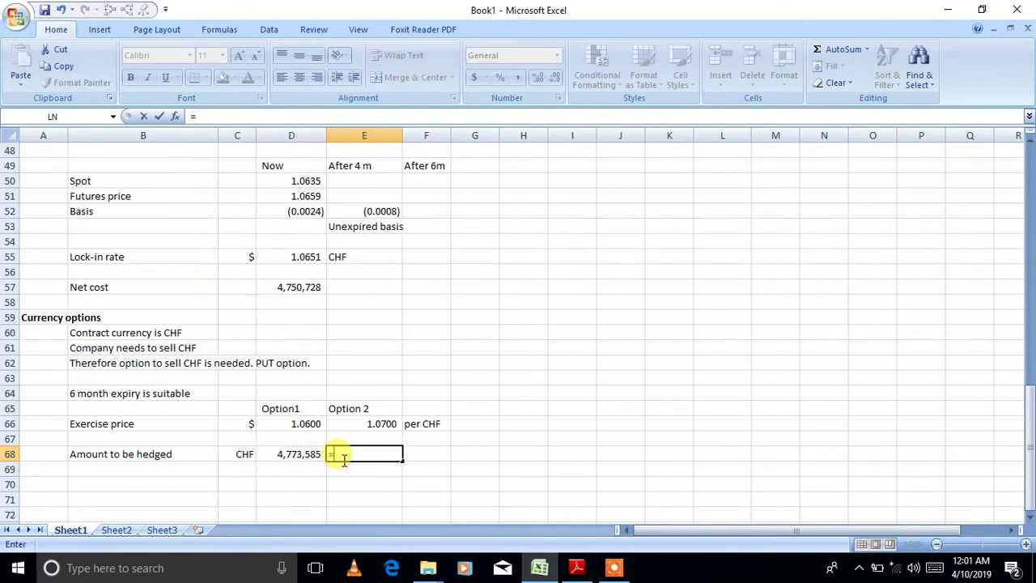
text(50600000)
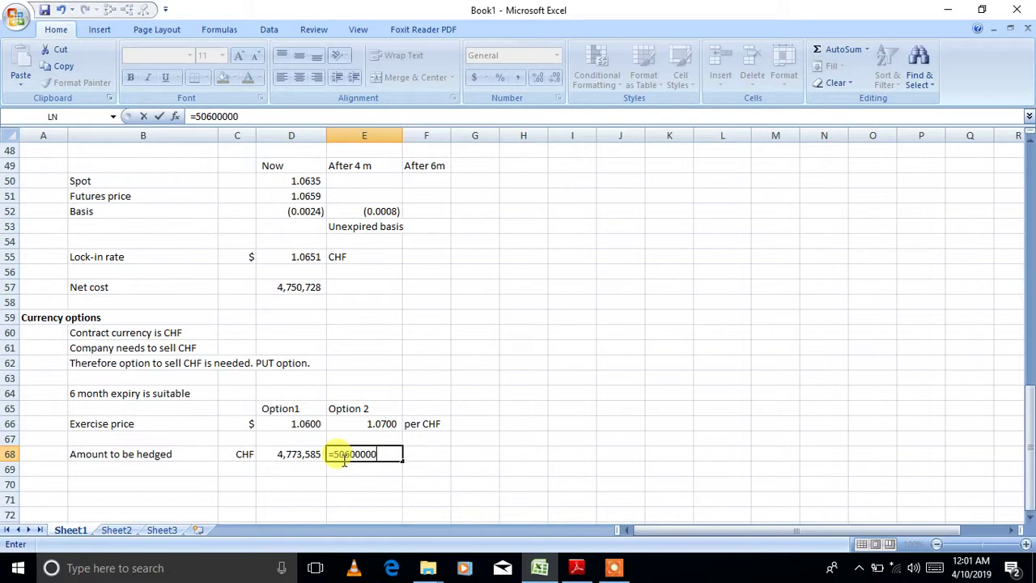
key(BackSpace)
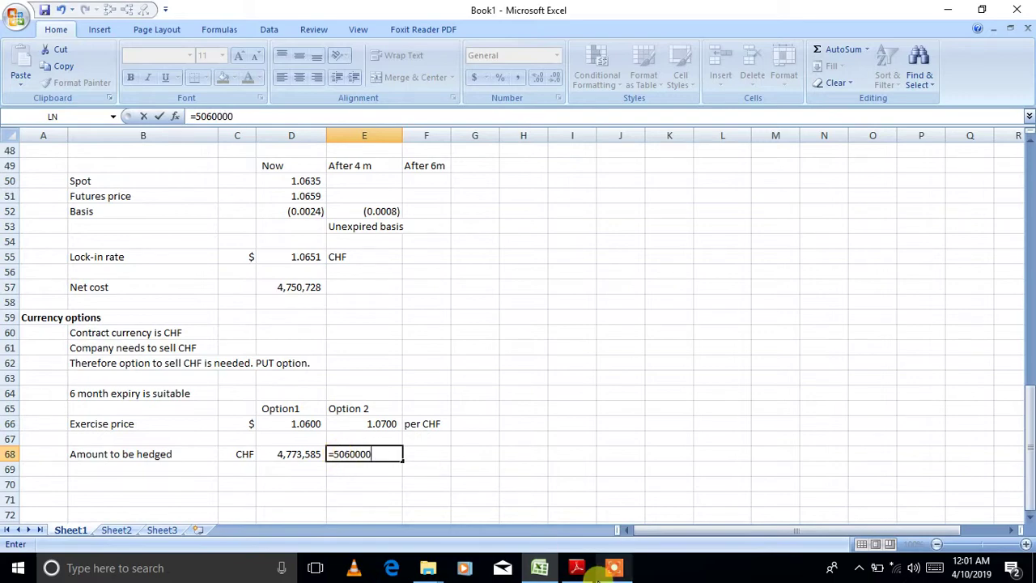
text(/)
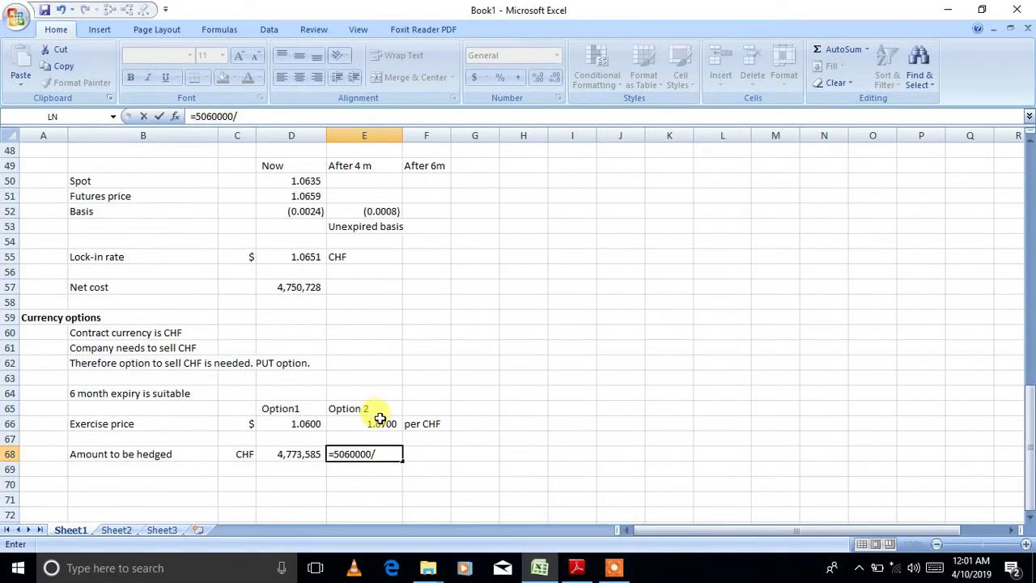
click(375, 423)
key(Return)
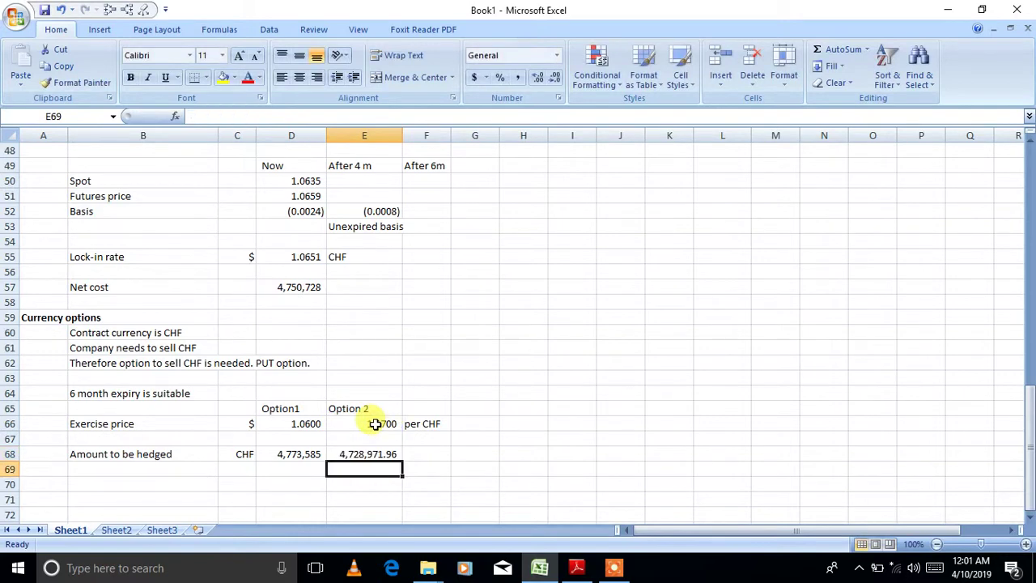
click(368, 454)
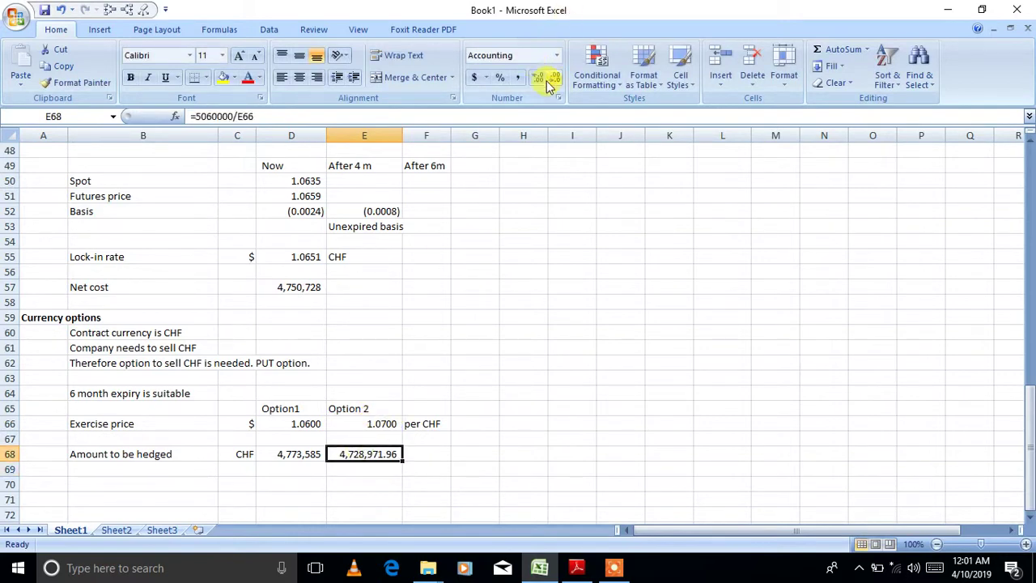
click(554, 76)
click(555, 77)
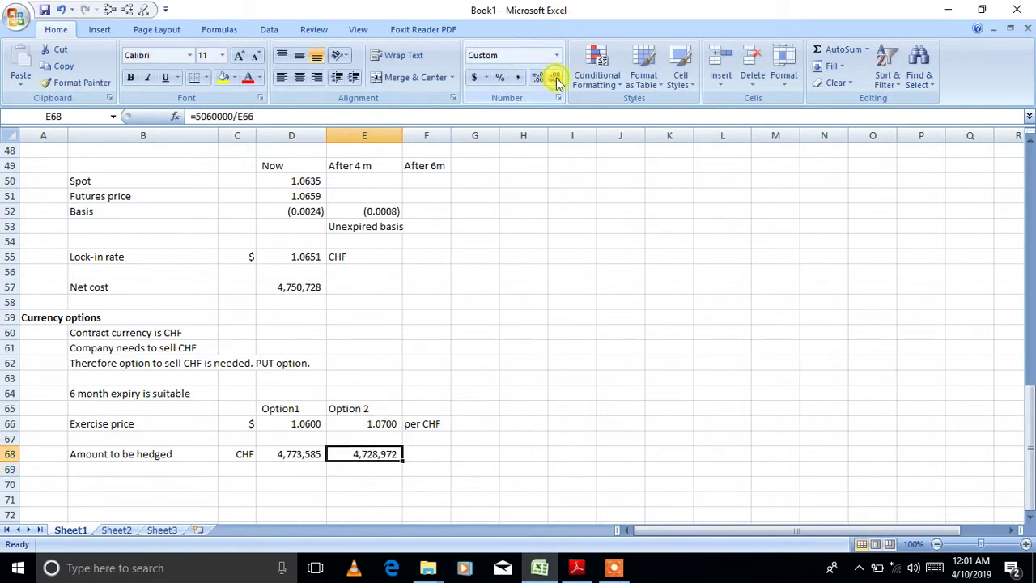
click(174, 469)
- Add a 'No of contracts' row with =D68/125000 for Option1, shown to two decimals (38.19)
text(No o)
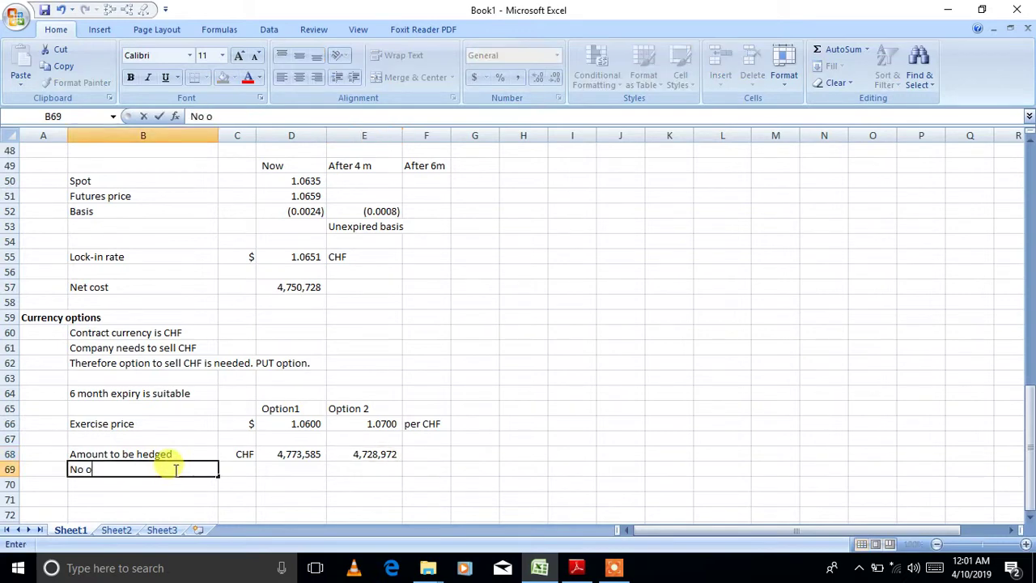
text(f contracts)
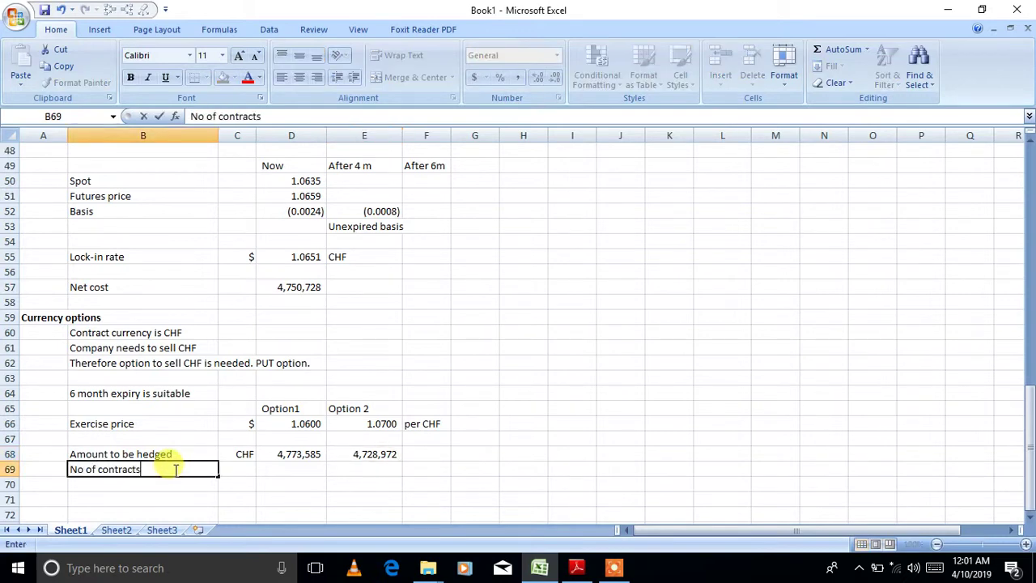
key(Tab)
key(Tab)
text(=D68/)
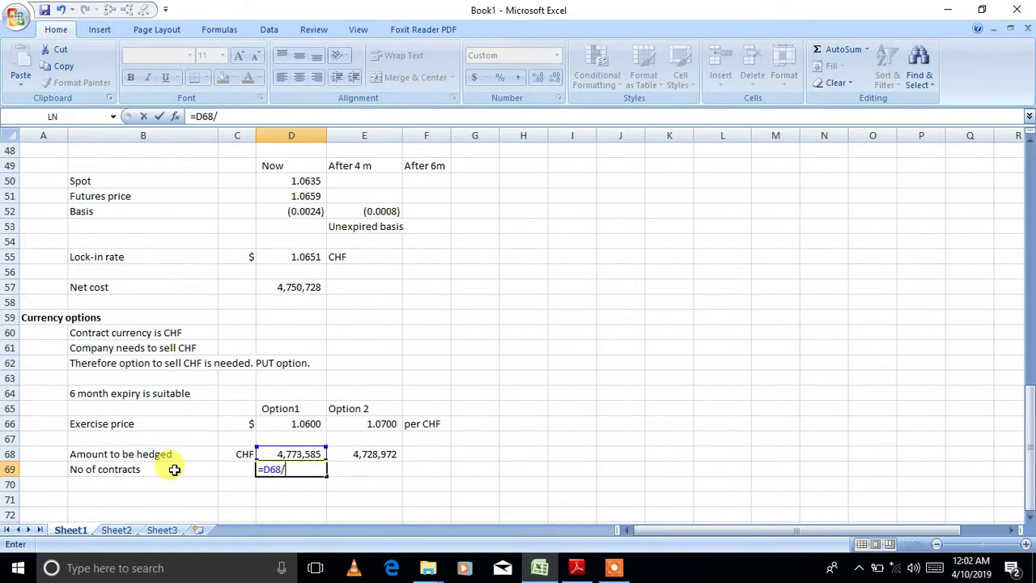
text(1250000)
key(BackSpace)
click(174, 482)
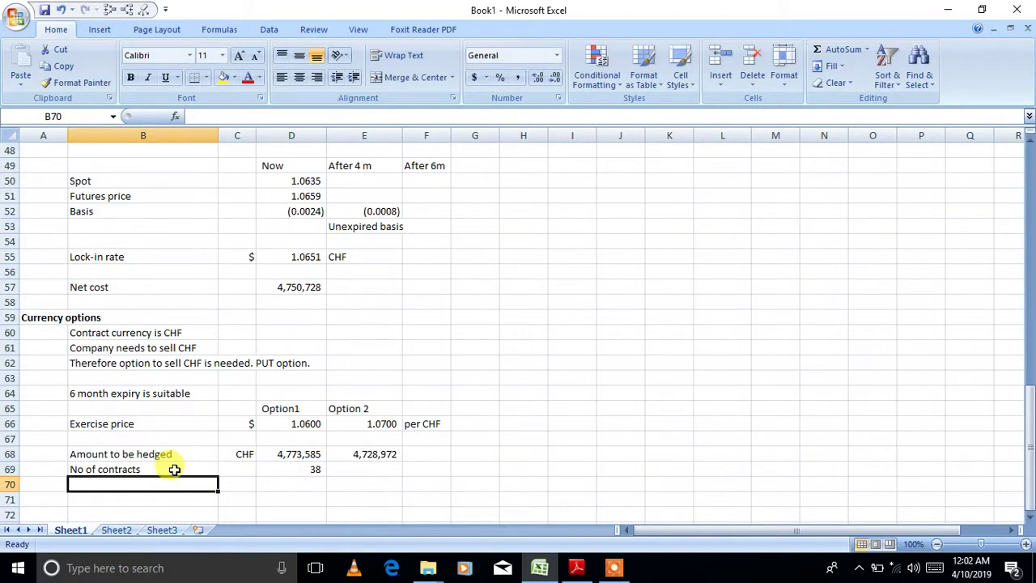
click(296, 470)
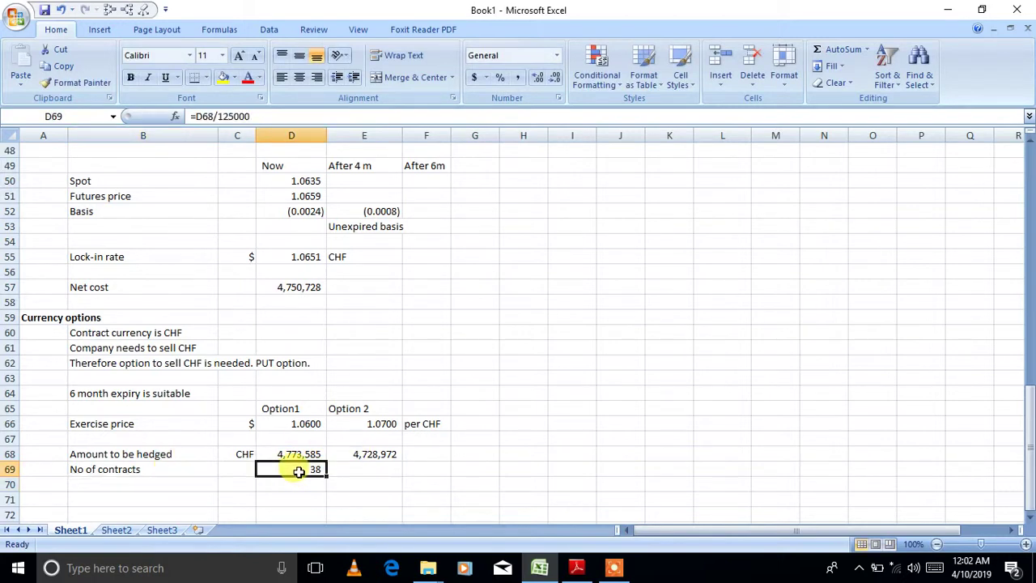
click(534, 79)
click(534, 78)
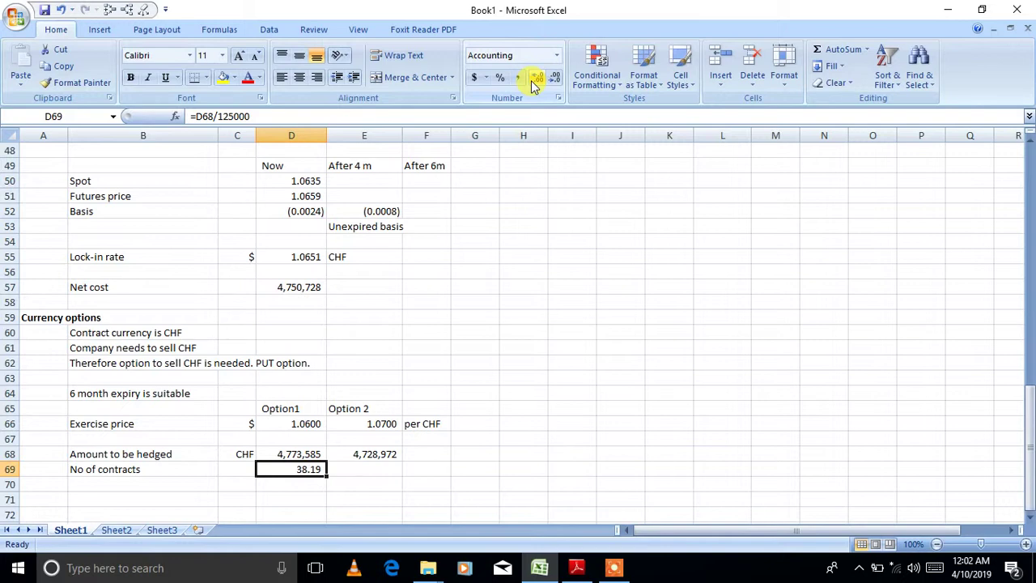
- Divide Option 2's hedged amount by 125000 in E69, giving 37.83 contracts
click(376, 467)
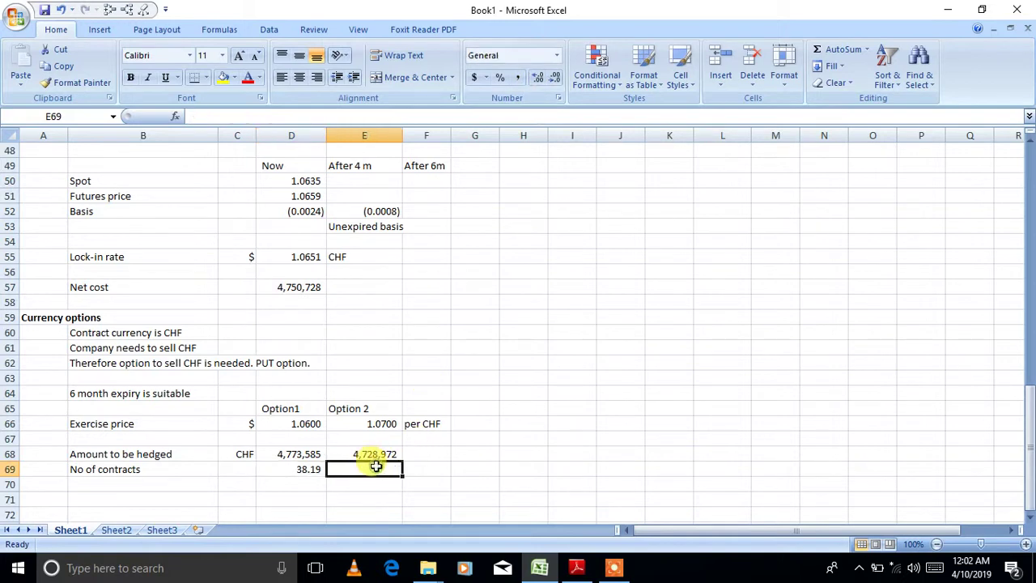
text(=)
key(Up)
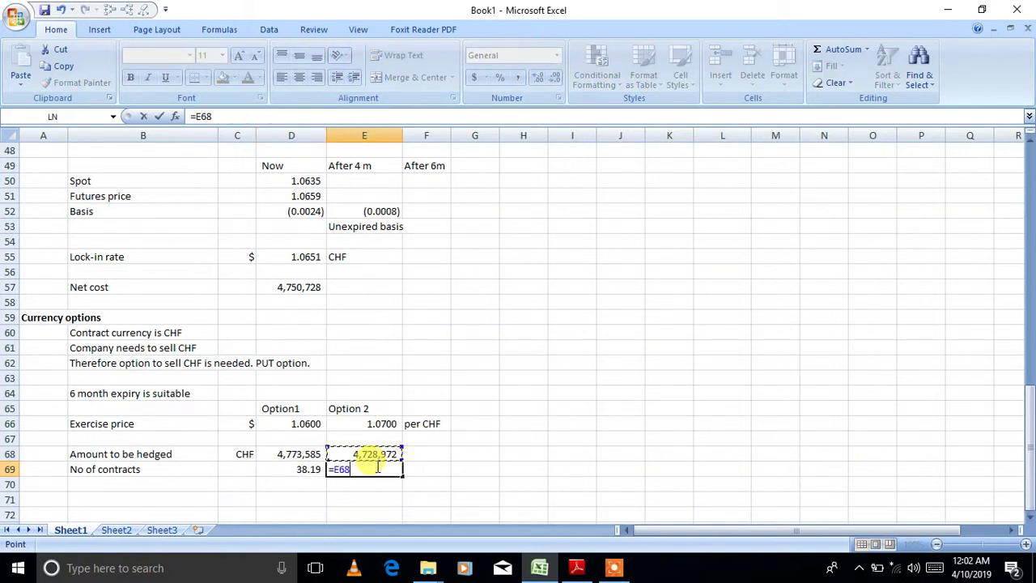
text(/125000)
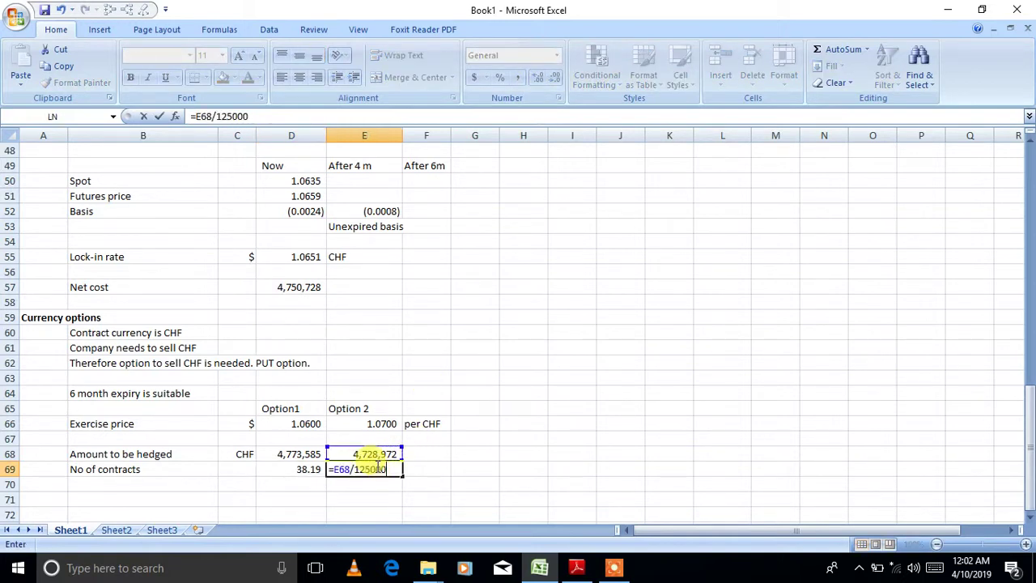
key(Return)
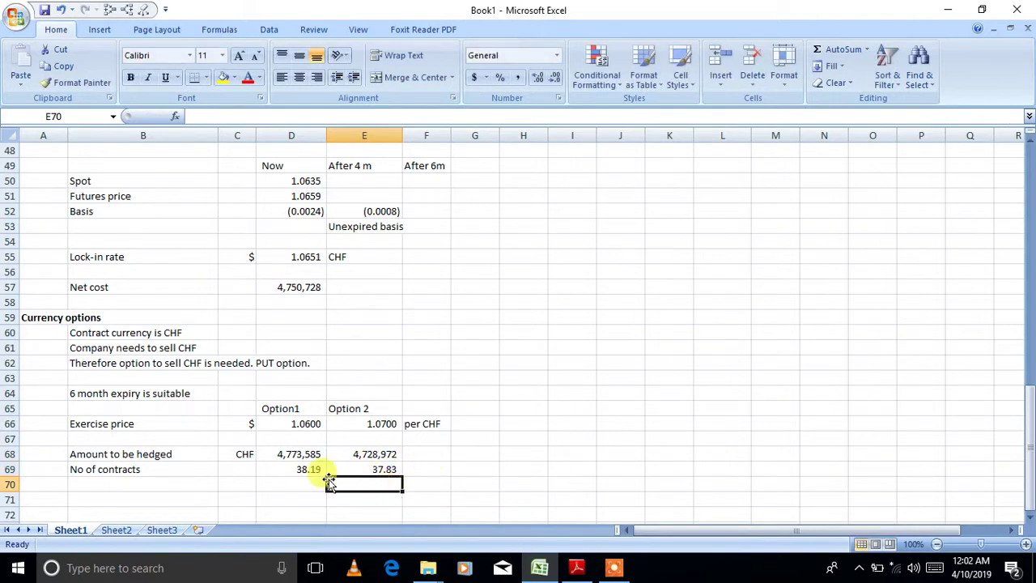
click(183, 484)
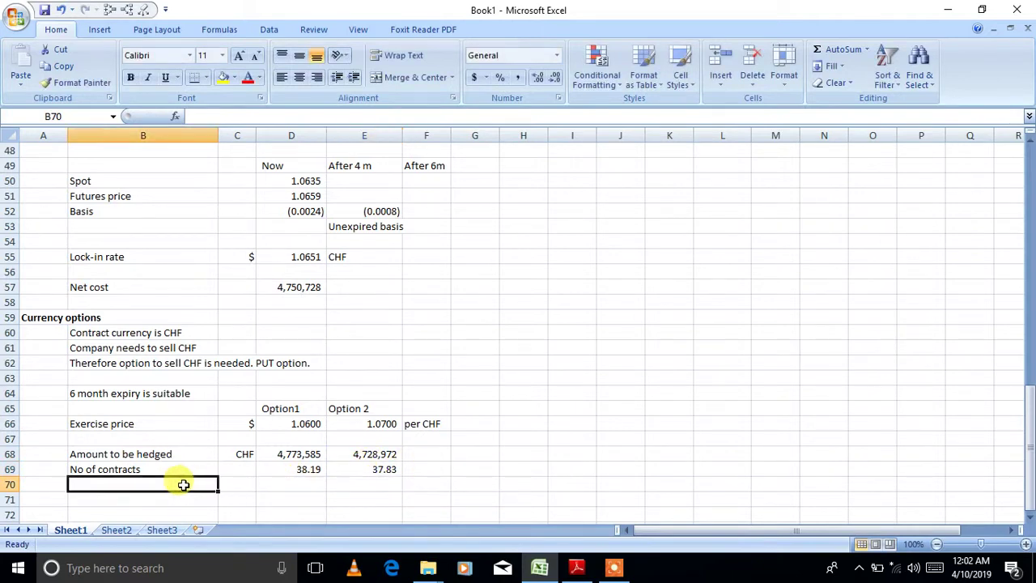
- Add a 'No. of contracts rounded' row with 38 for both options
text(No,)
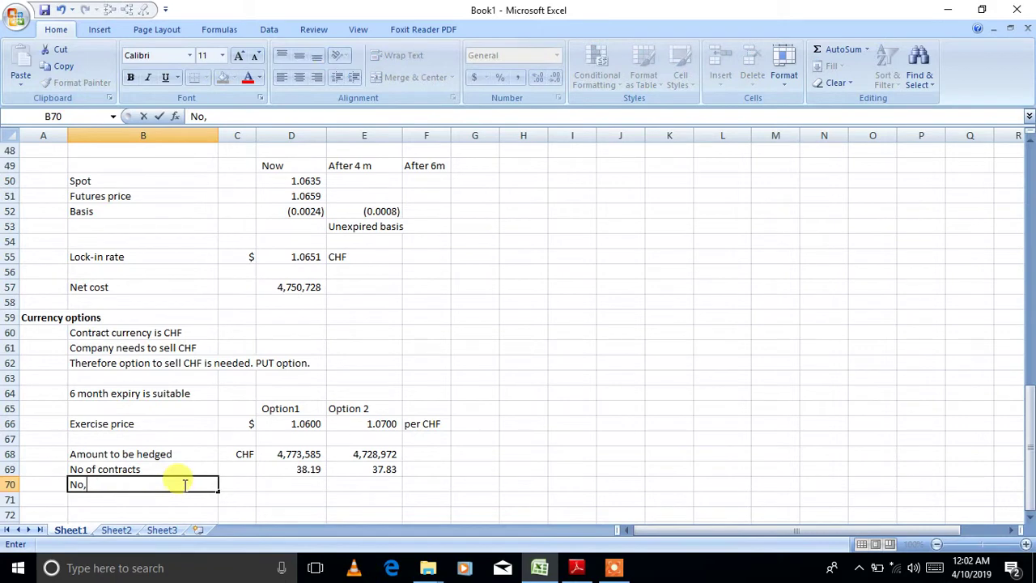
text( of contracts rounded)
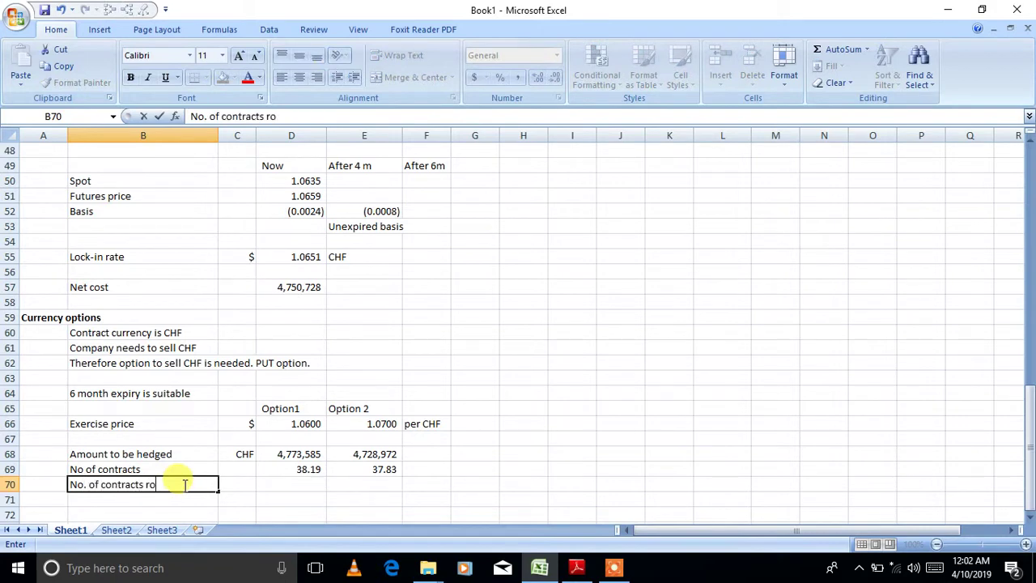
key(Tab)
key(Tab)
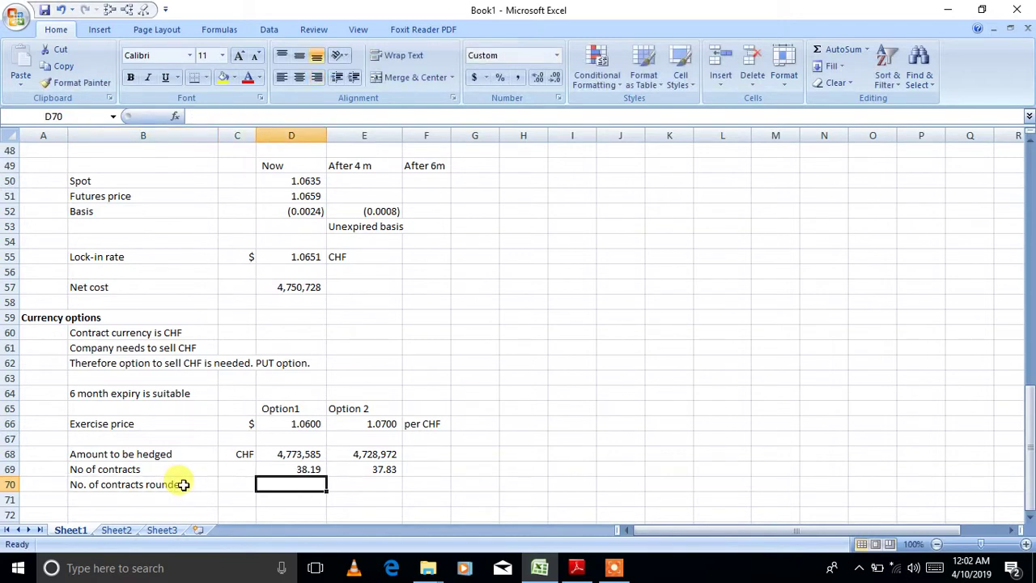
text(38)
key(Tab)
text(38)
key(Return)
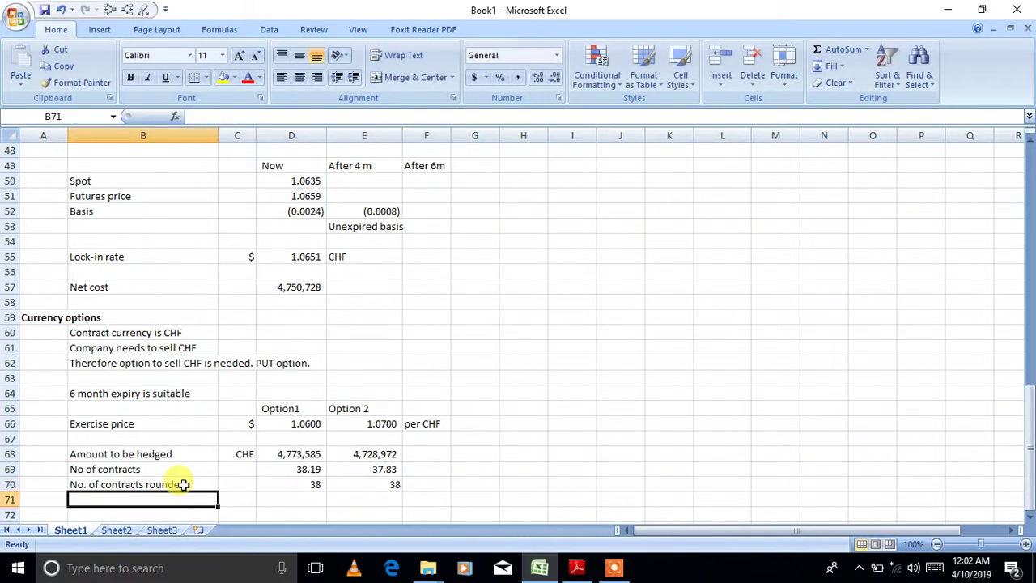
- Add a Premium label in B72 and start its formula with the -0.0216 rate from the PDF
key(Return)
text(P)
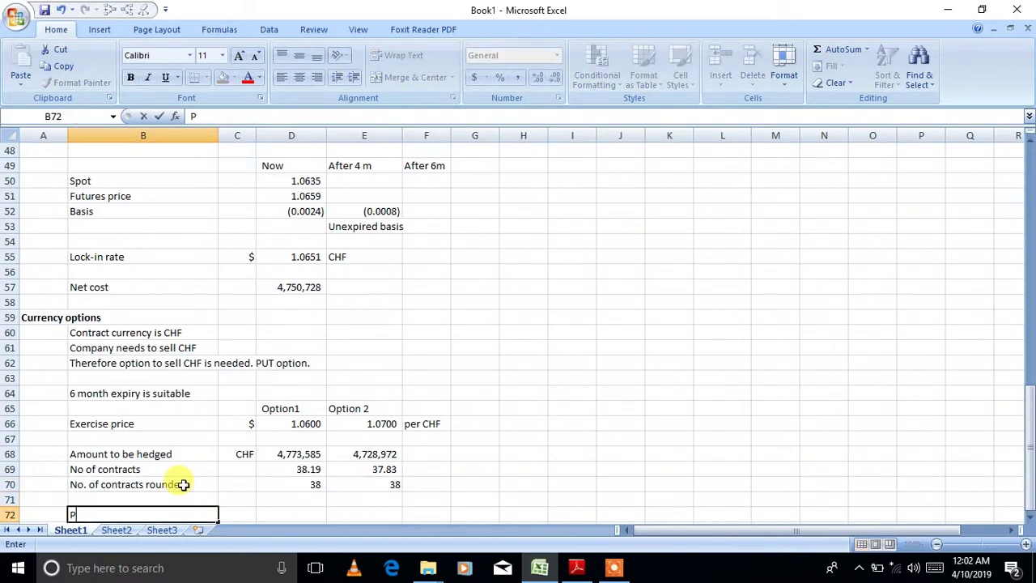
text(remium)
key(Tab)
key(Tab)
click(1029, 516)
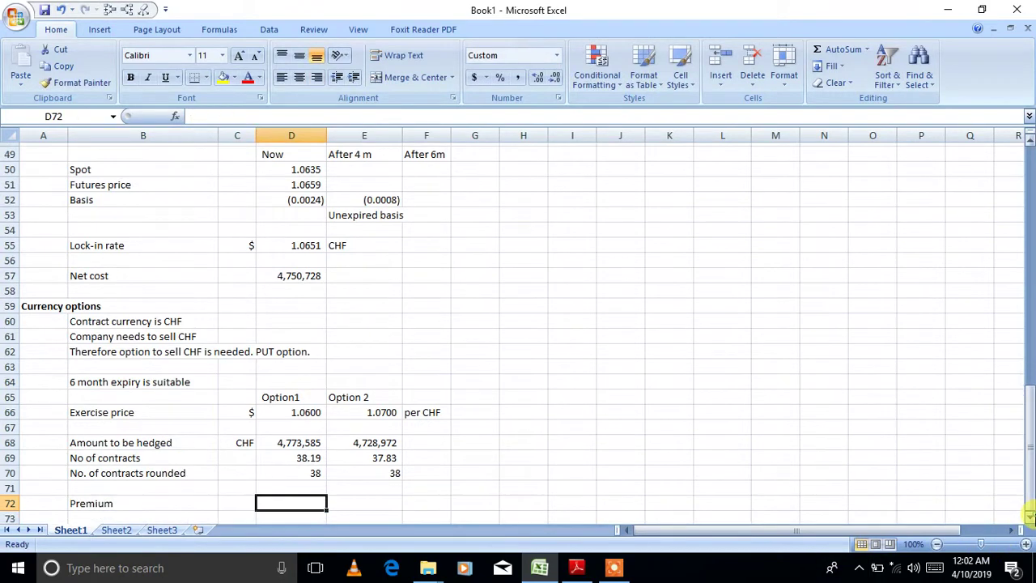
drag(1030, 515, 1030, 515)
text(=-)
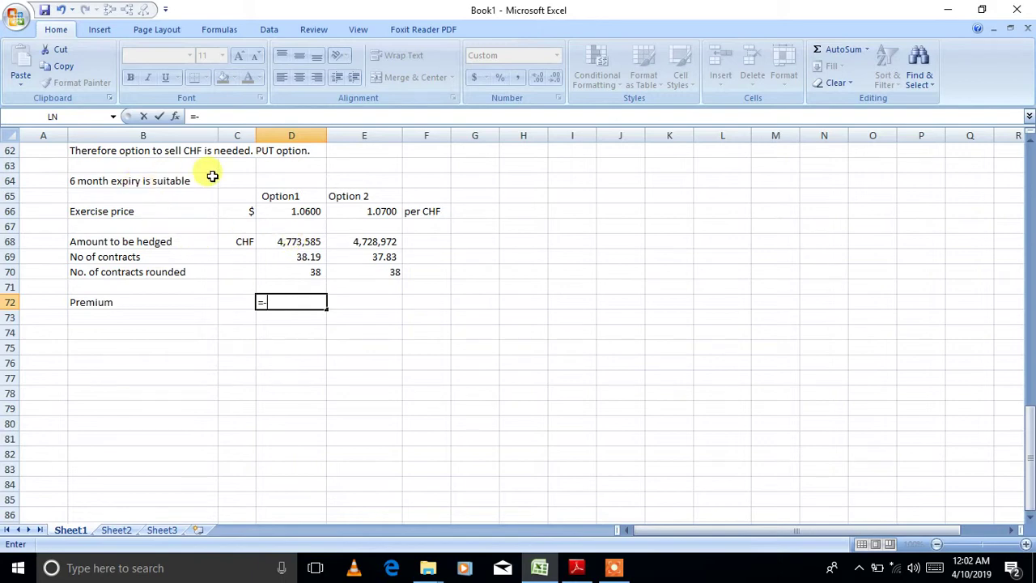
click(576, 568)
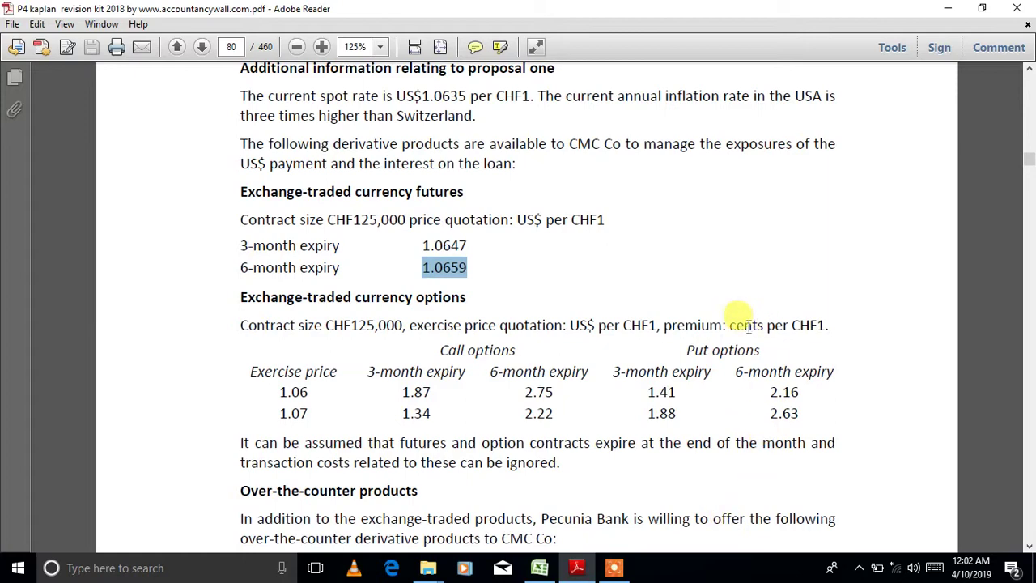
click(541, 568)
text(0.0216)
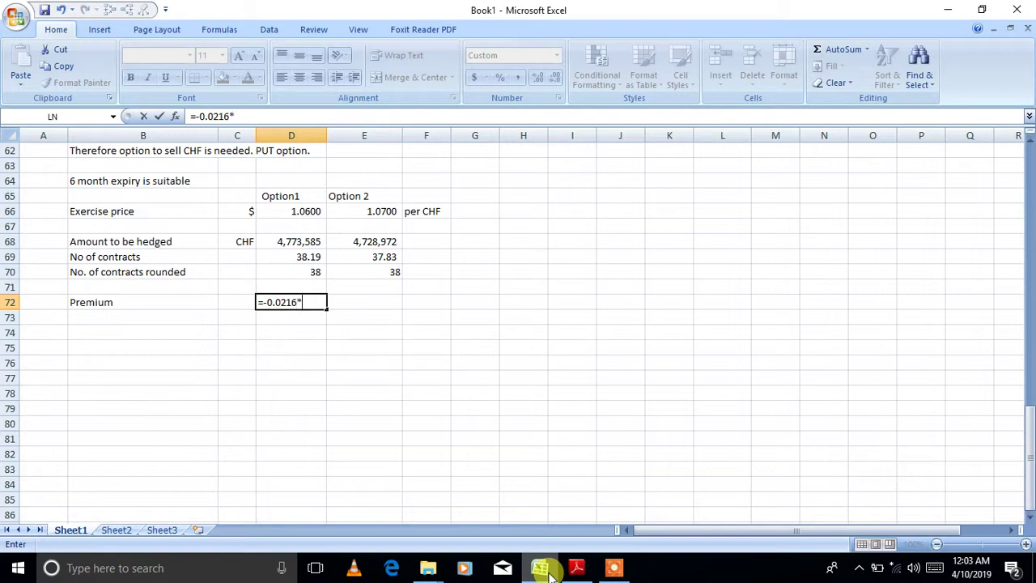
- Complete Option1's premium as =-0.0216*125000*38, giving (102,600)
text(*125000)
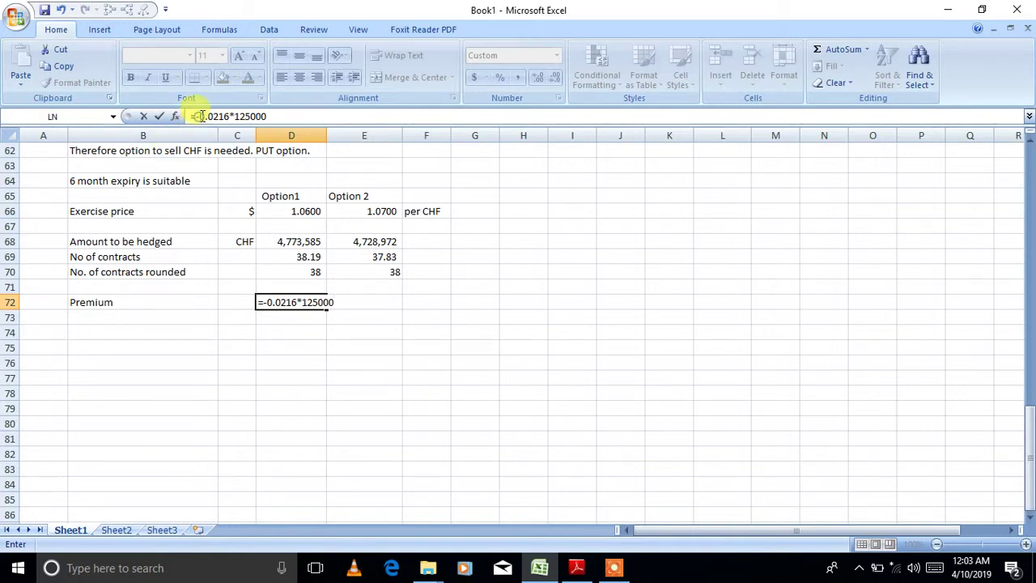
drag(200, 116, 230, 116)
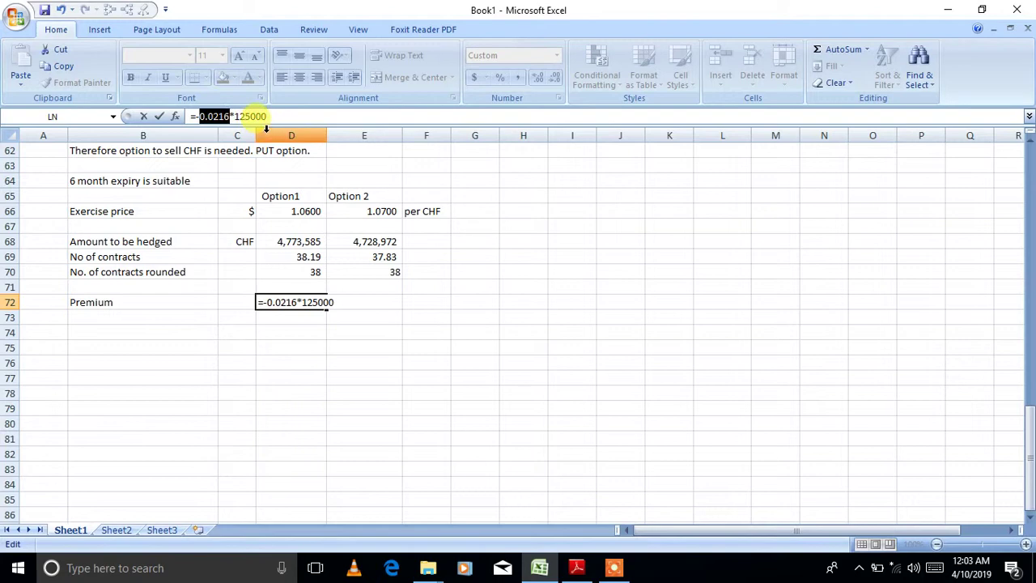
drag(266, 115, 235, 116)
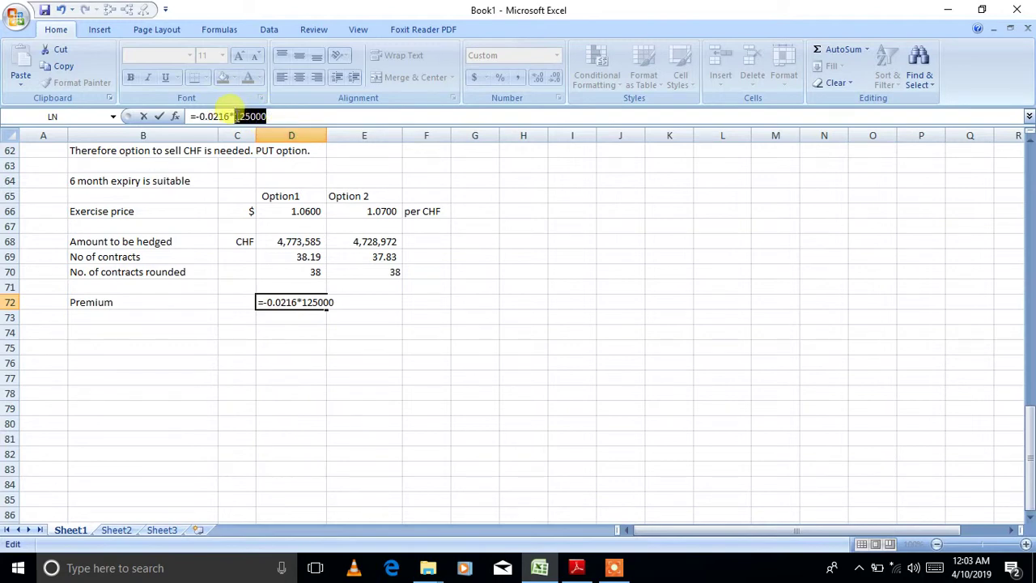
click(309, 115)
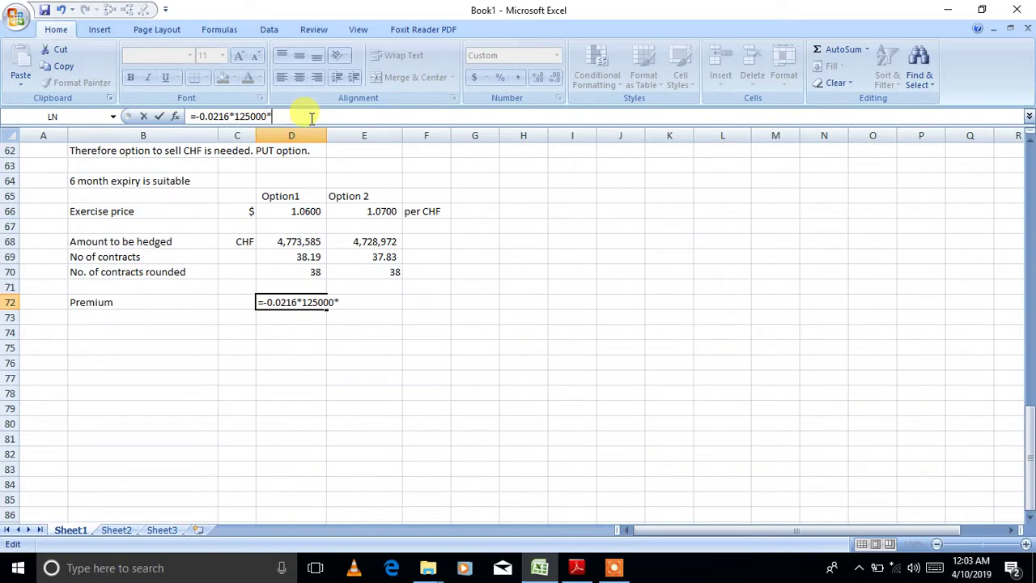
text(*38)
key(Return)
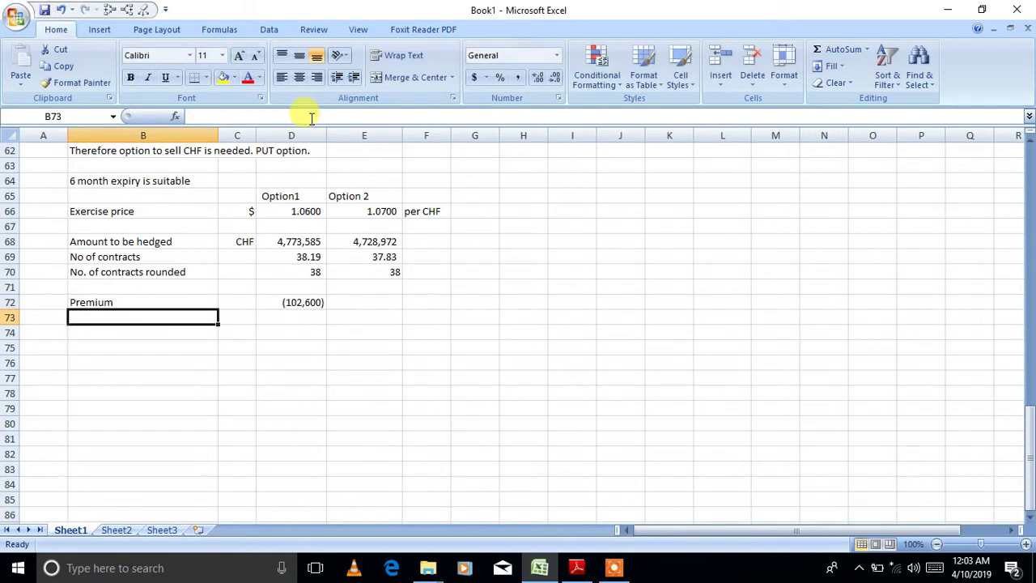
click(303, 300)
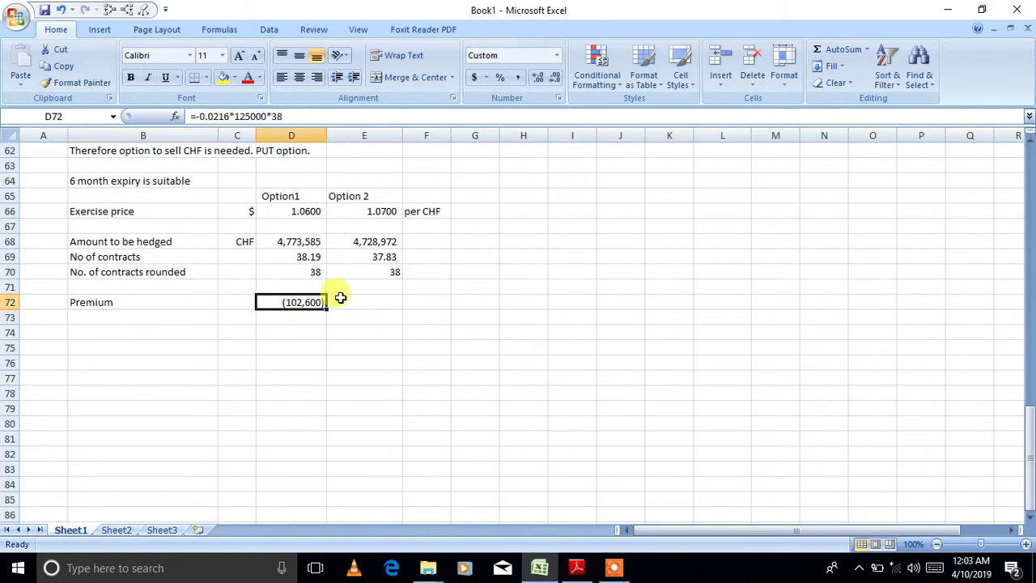
- Enter Option 2's premium as =-0.0263*125000*38 using the PDF's rate, giving -124925
click(342, 300)
text(=)
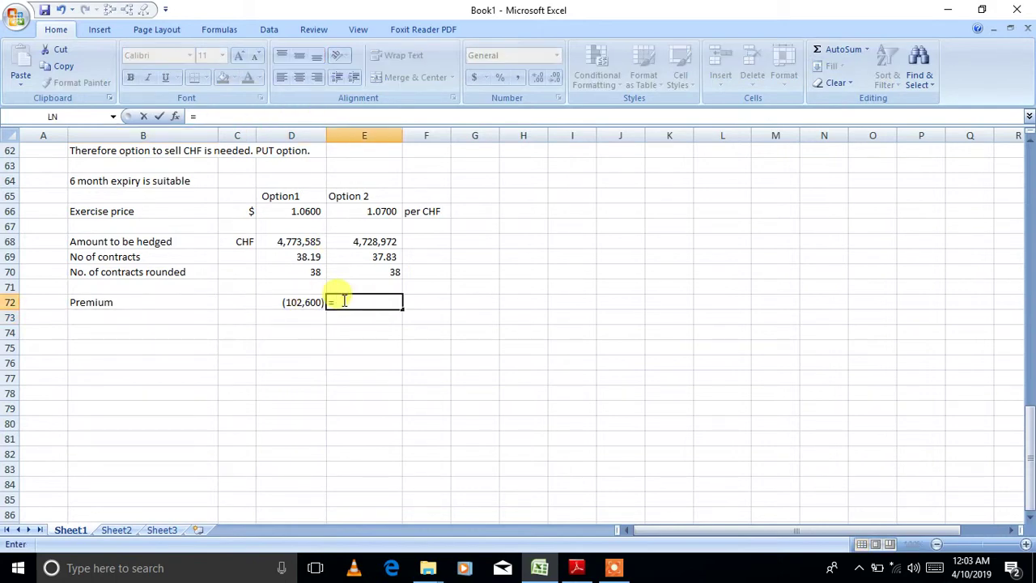
text(-)
click(579, 568)
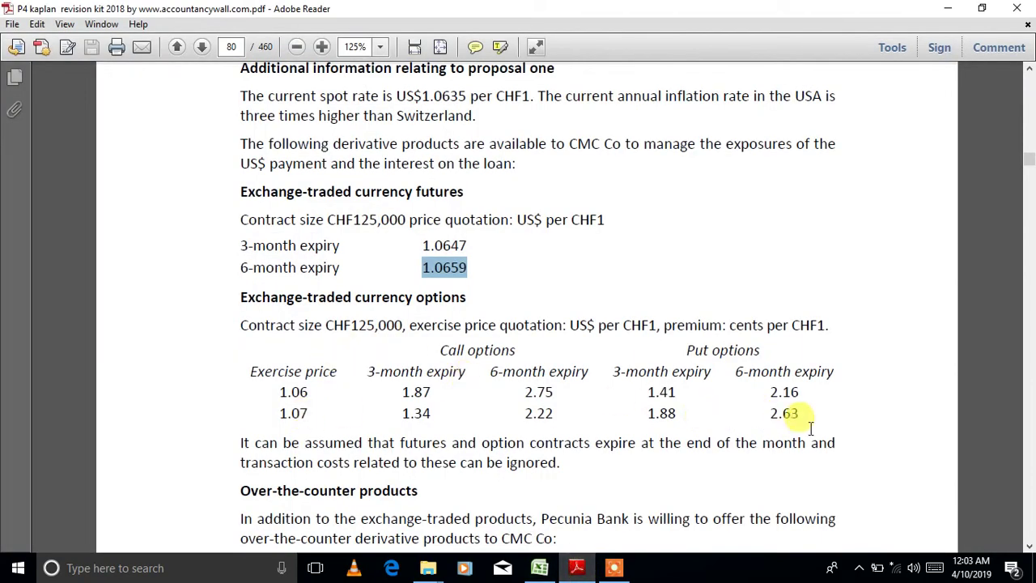
click(539, 568)
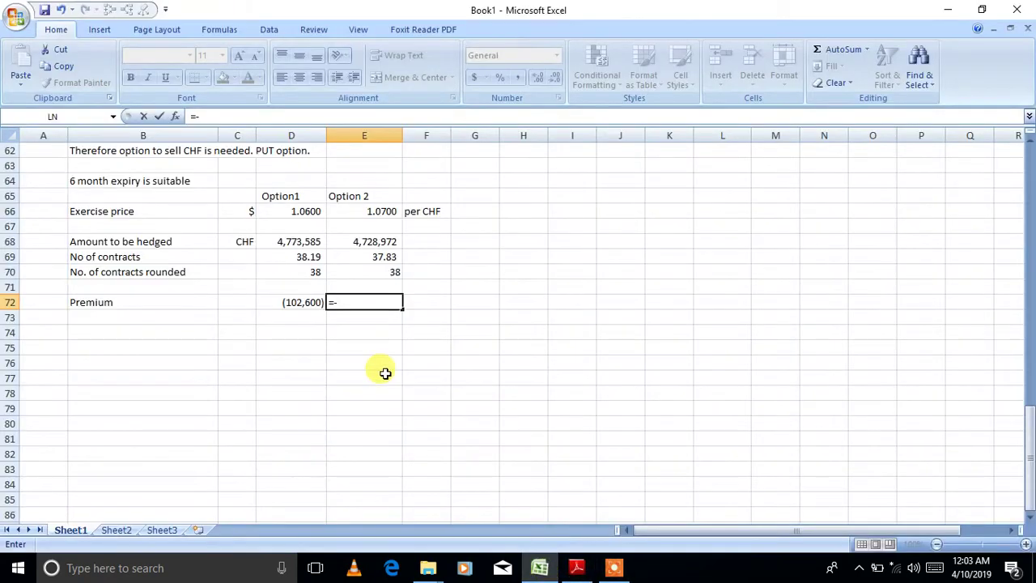
text(0.0263*125000)
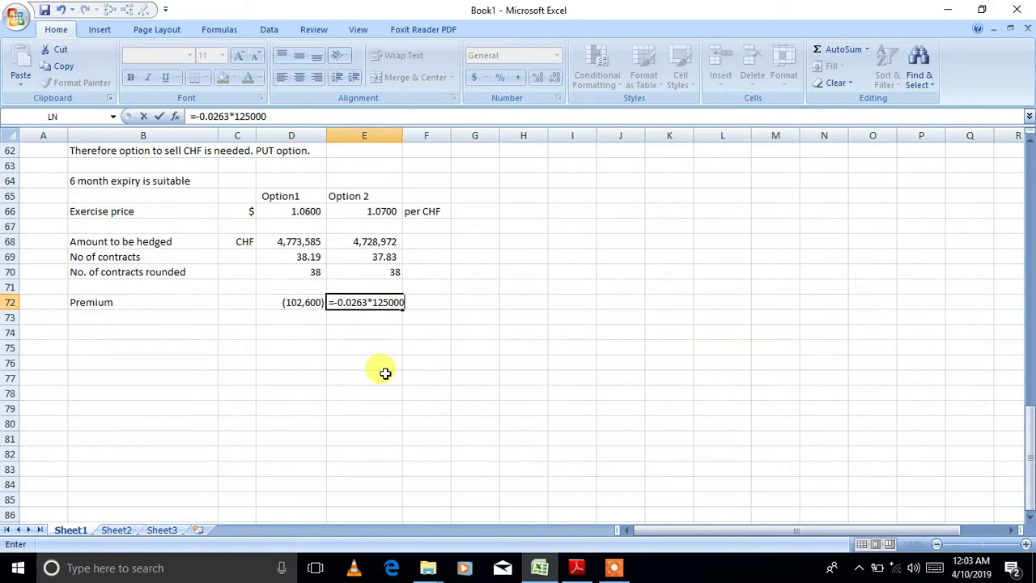
text(*38)
key(Return)
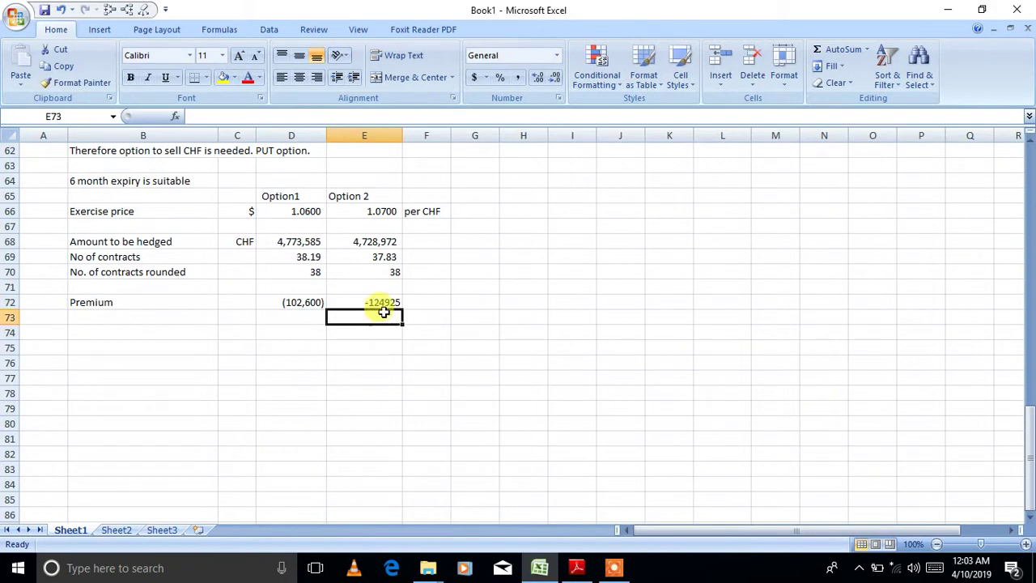
click(317, 302)
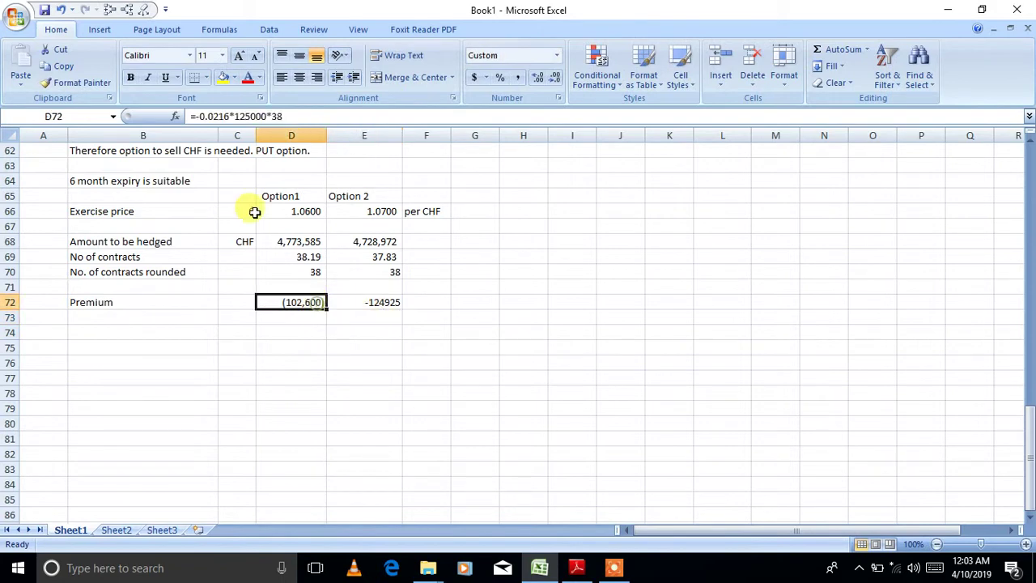
- Copy Option1's premium format onto Option 2 so it shows (124,925)
click(81, 83)
click(365, 302)
click(364, 394)
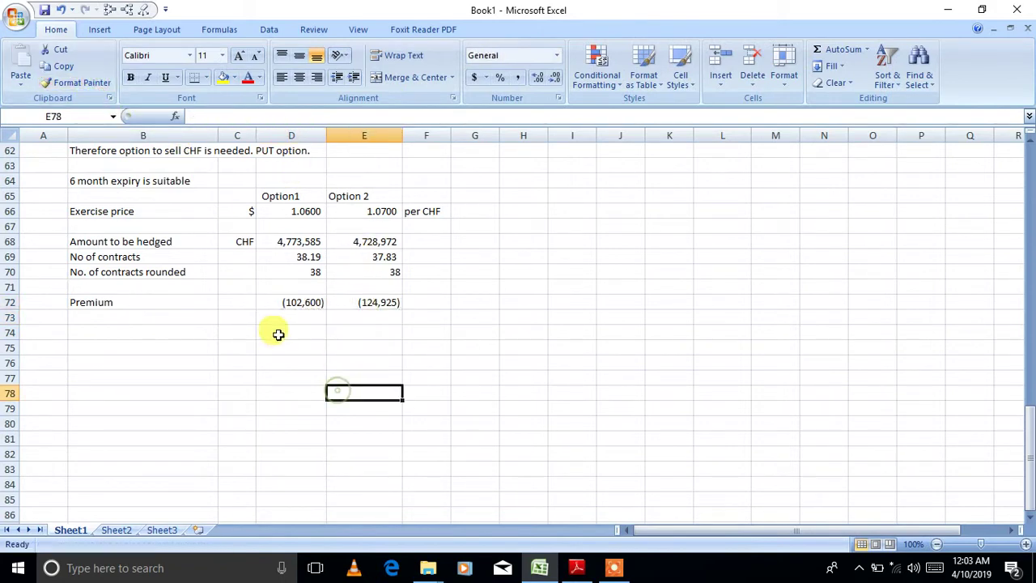
click(237, 301)
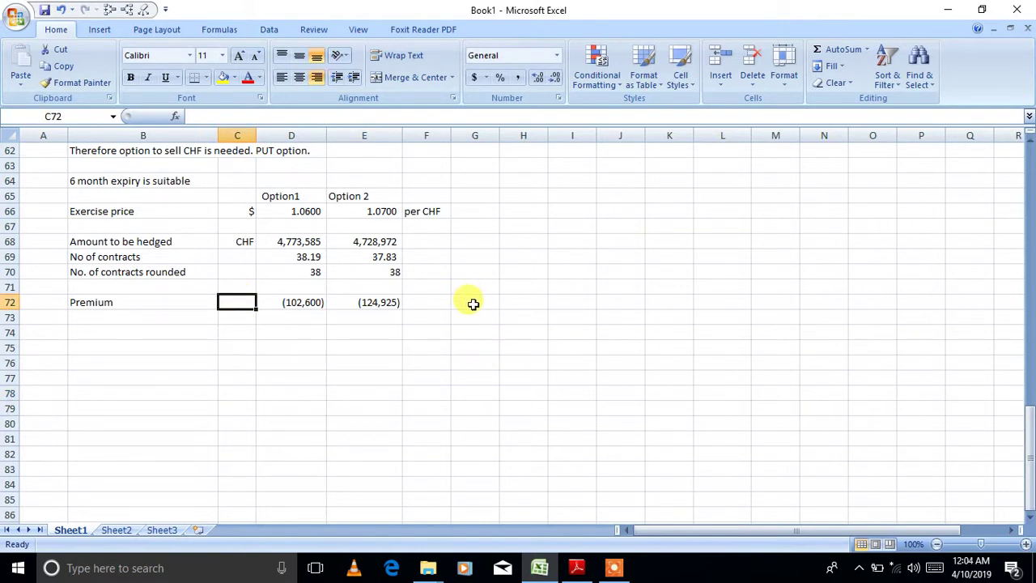
click(321, 300)
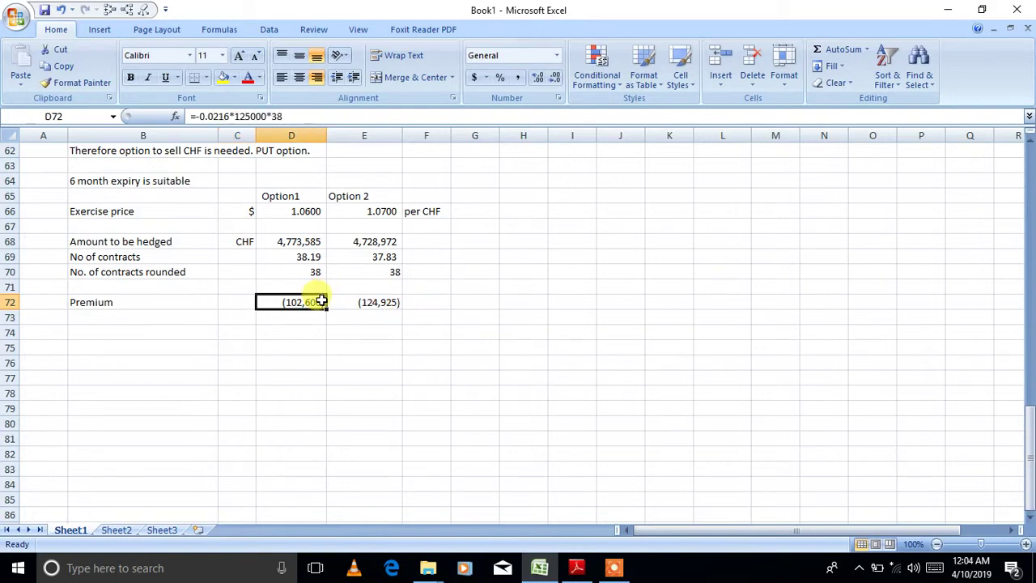
click(230, 116)
drag(231, 115, 199, 115)
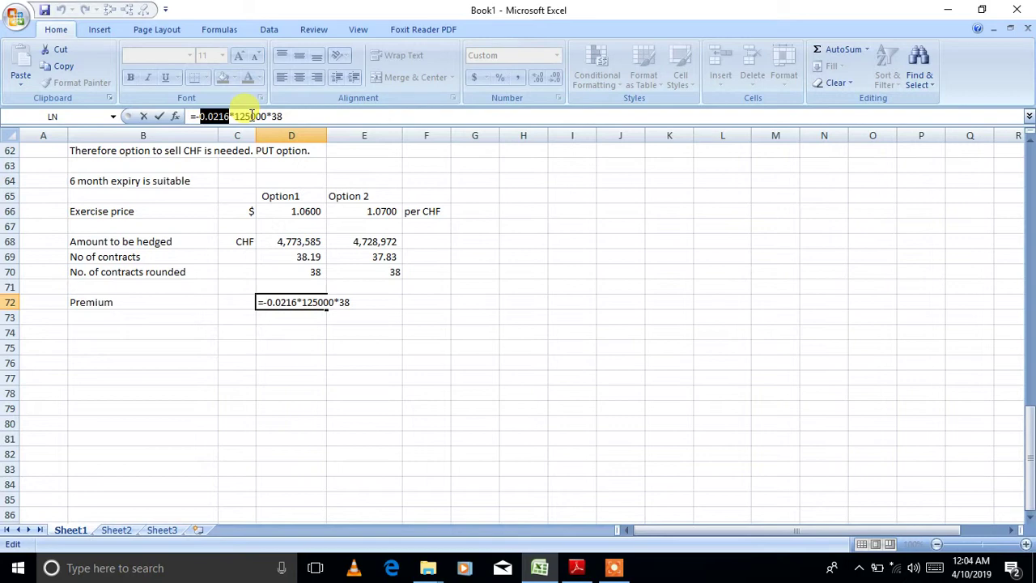
key(ctrl+Return)
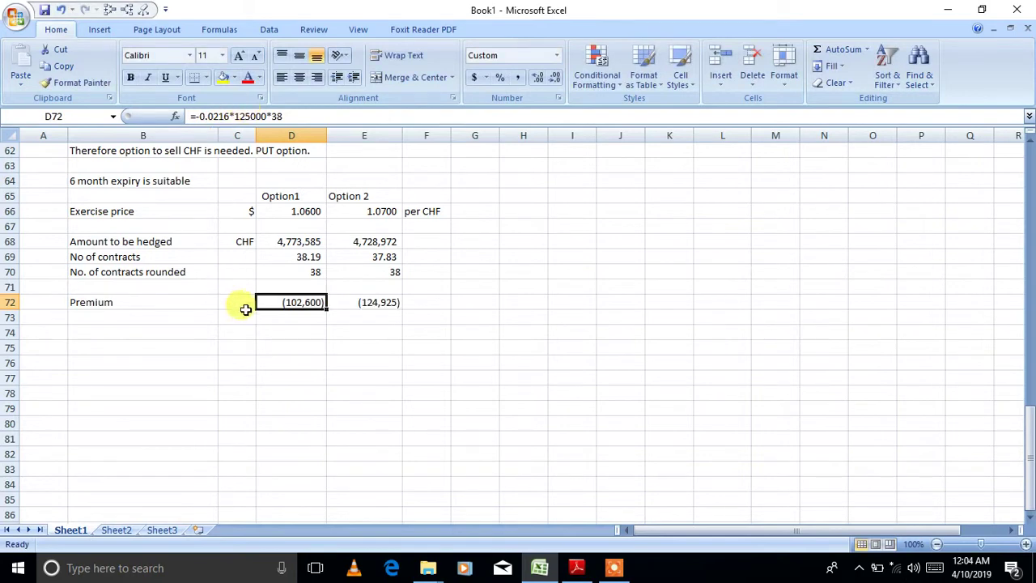
- Mark the Premium row's unit cell C72 as $
click(241, 299)
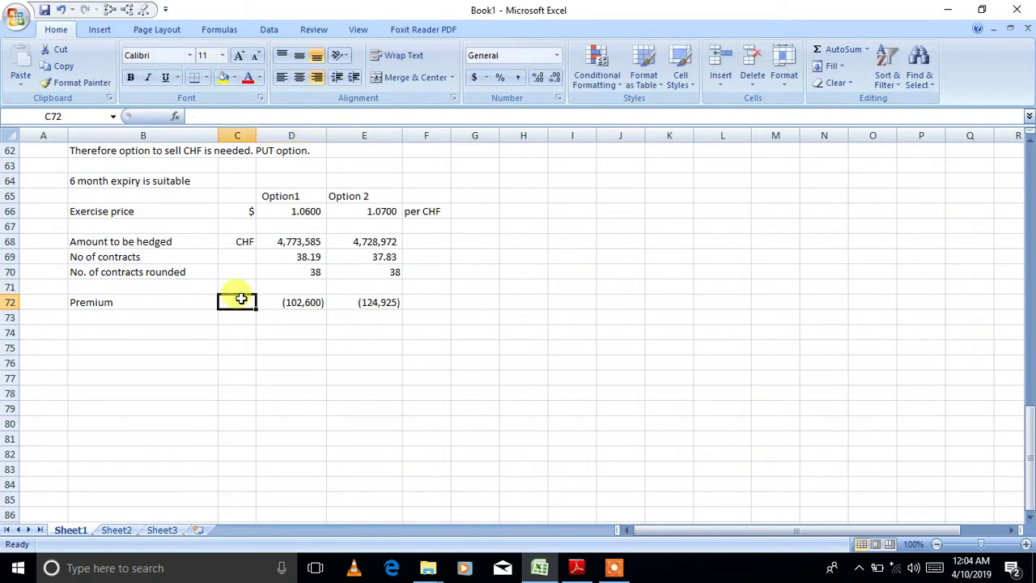
text($)
key(Return)
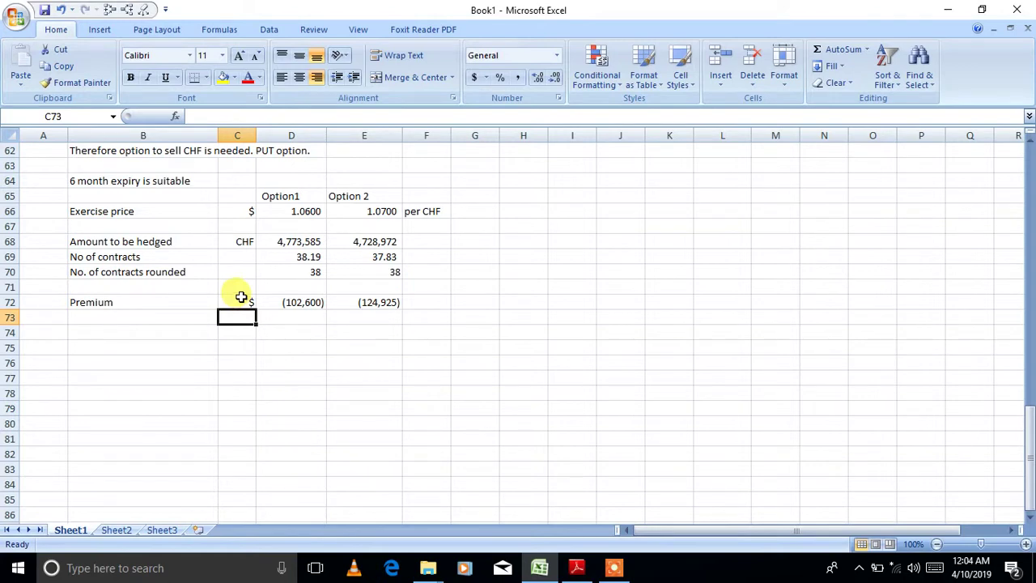
click(293, 300)
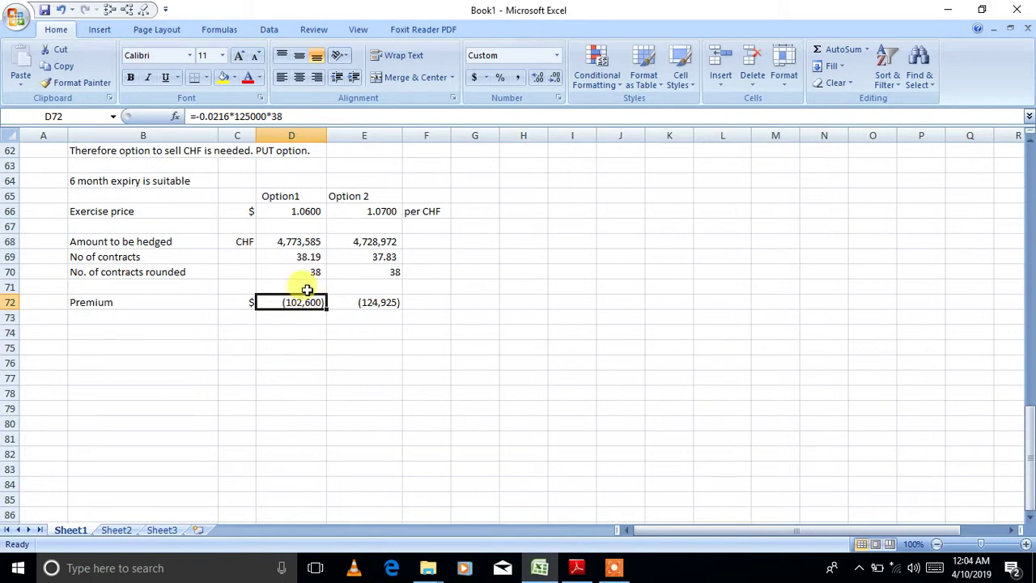
- Add a 'spot rate now' label in B73
click(173, 321)
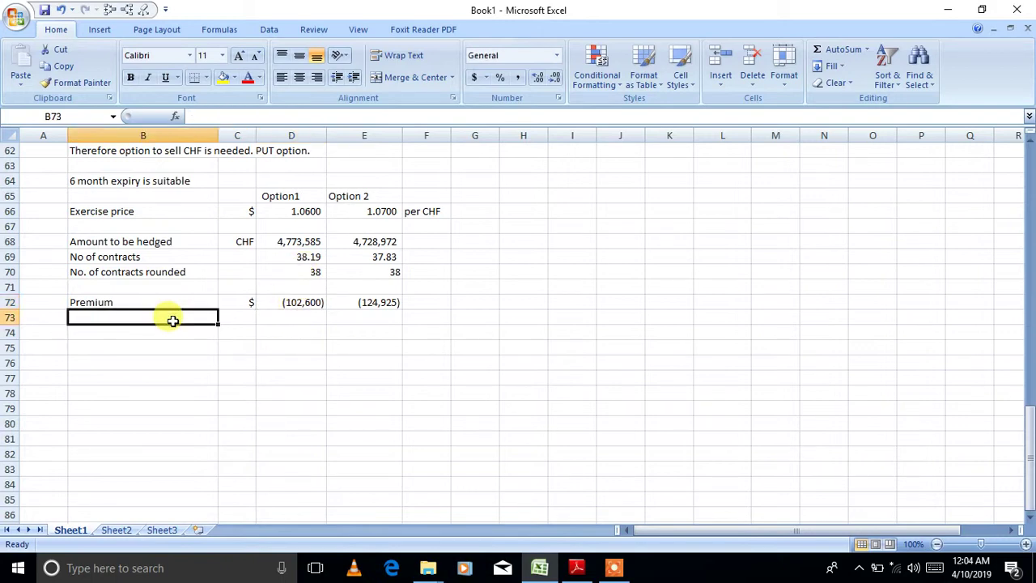
text(spot rate)
key(Tab)
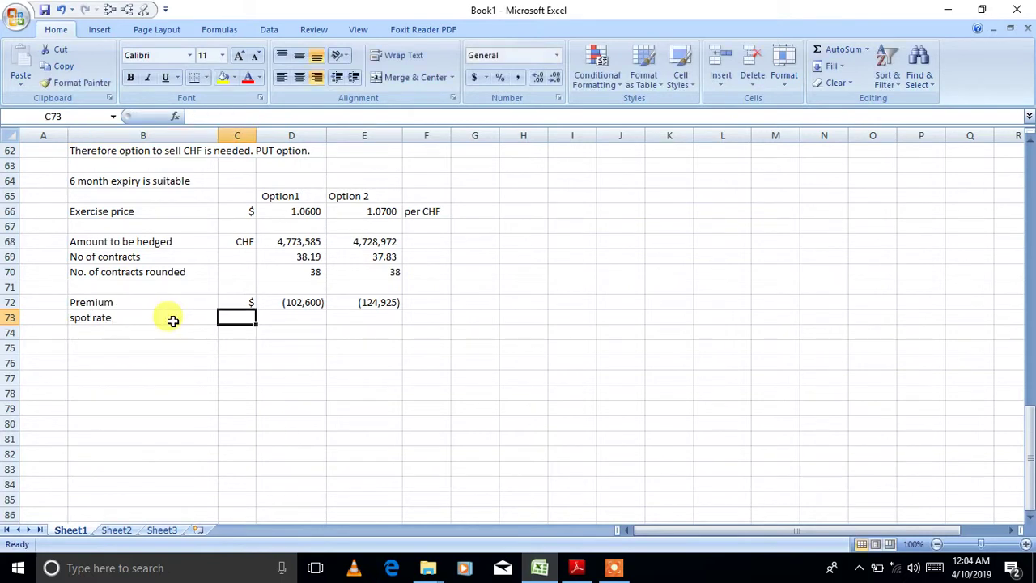
click(172, 320)
double_click(172, 320)
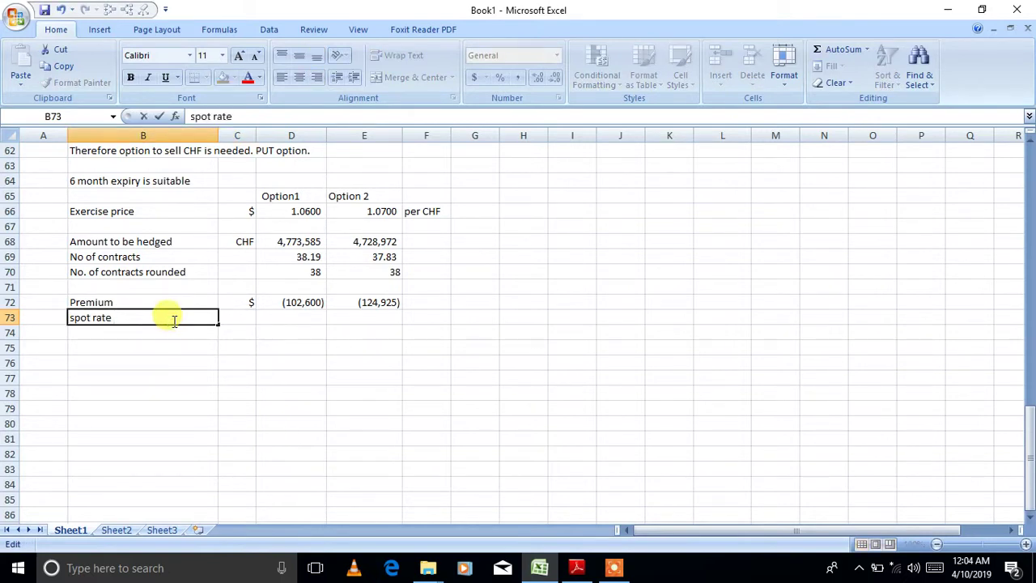
text(now)
key(Tab)
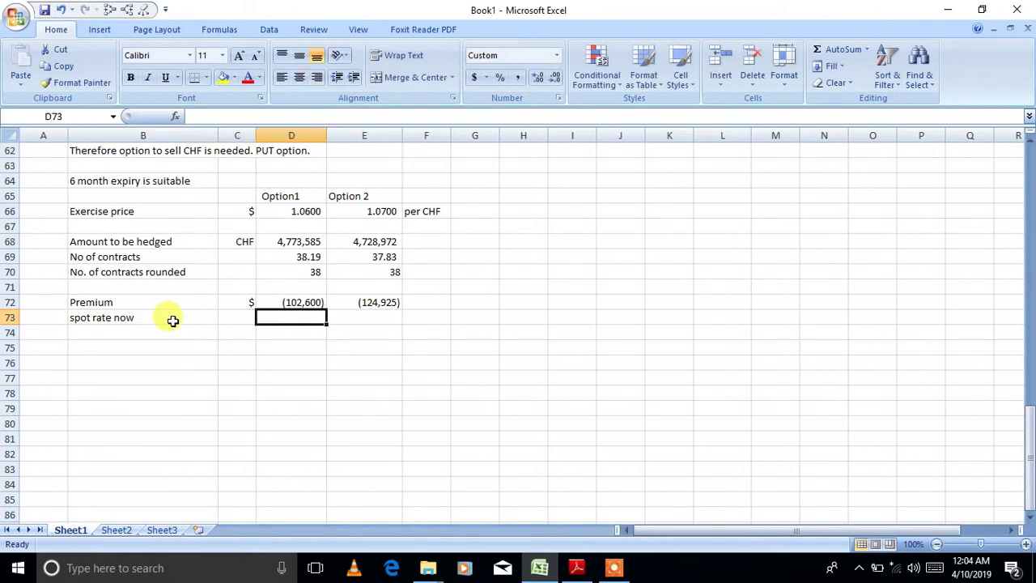
- Enter the current spot rate 1.0635 from the PDF for both options, showing four decimals
click(576, 567)
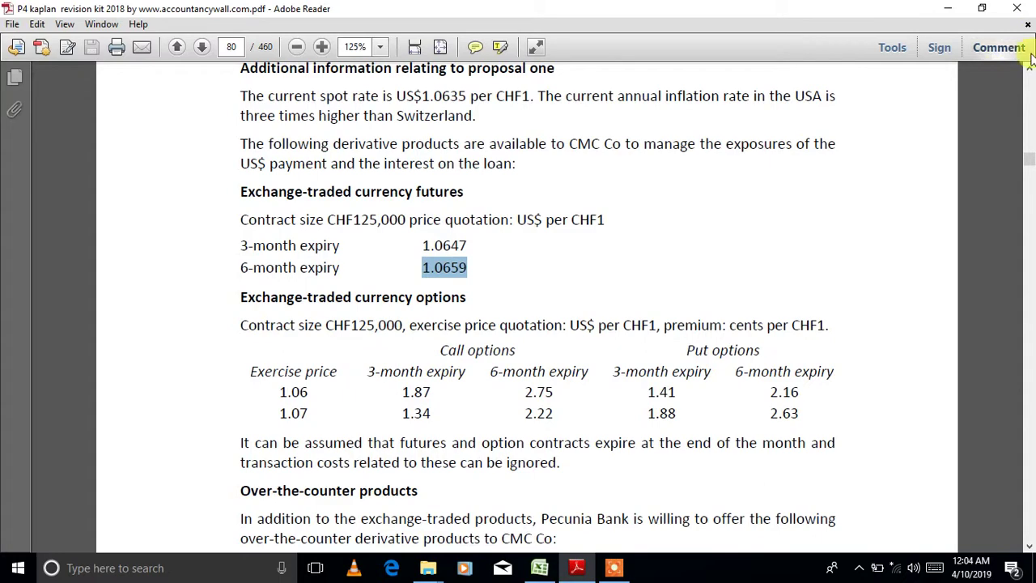
scroll(993, 74, up, 2)
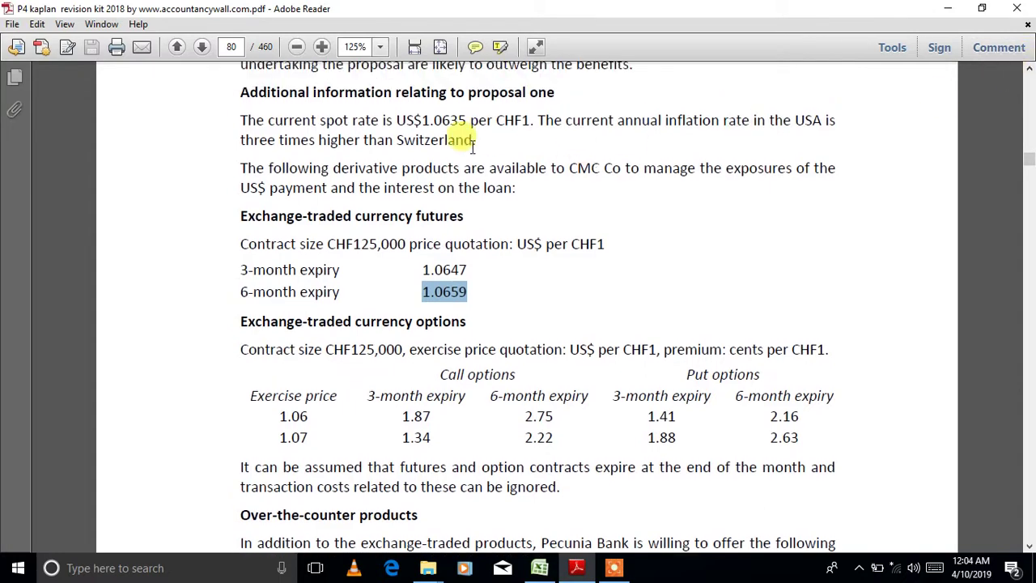
click(539, 566)
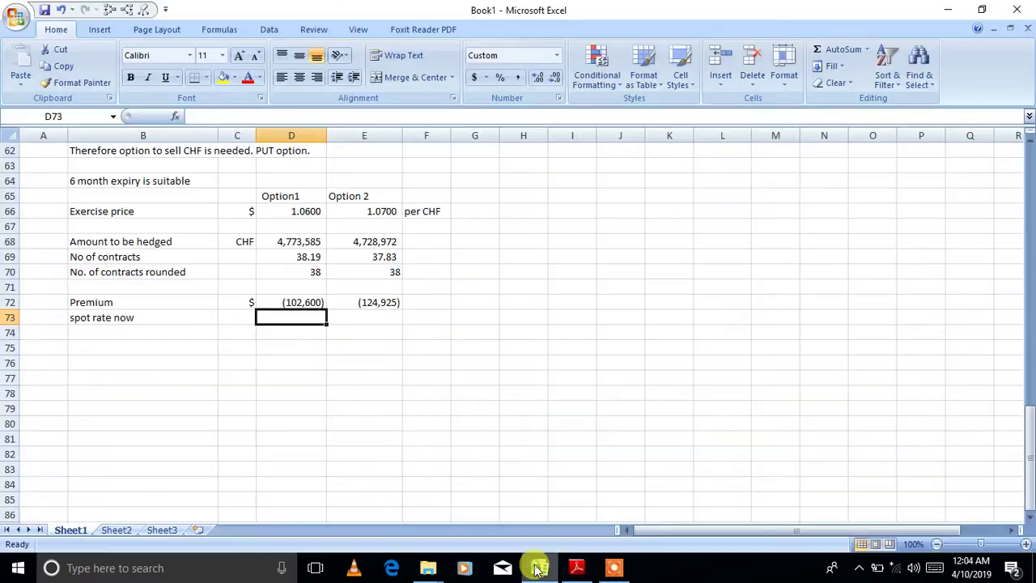
text(1.0600)
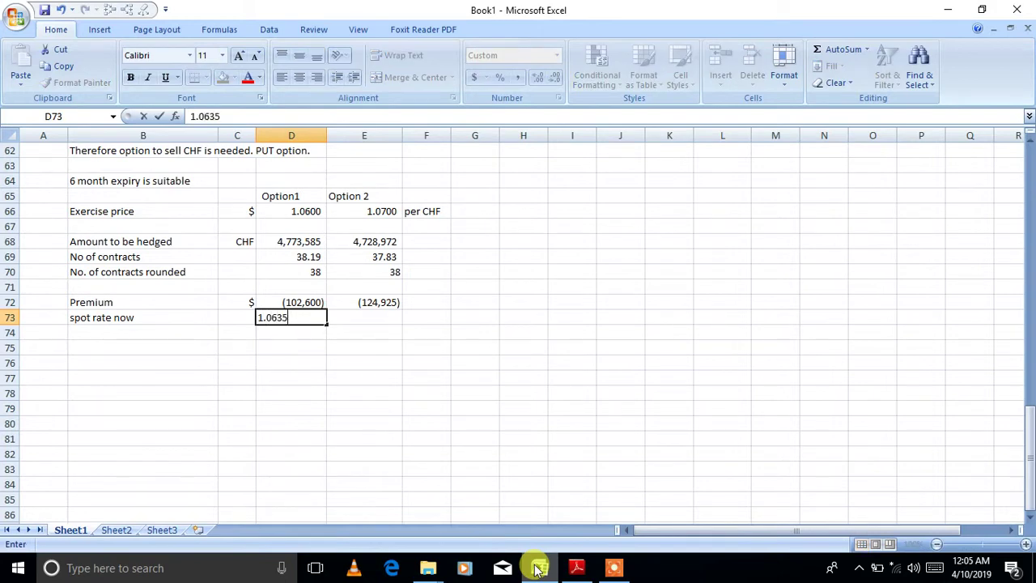
key(Tab)
text(1.0635)
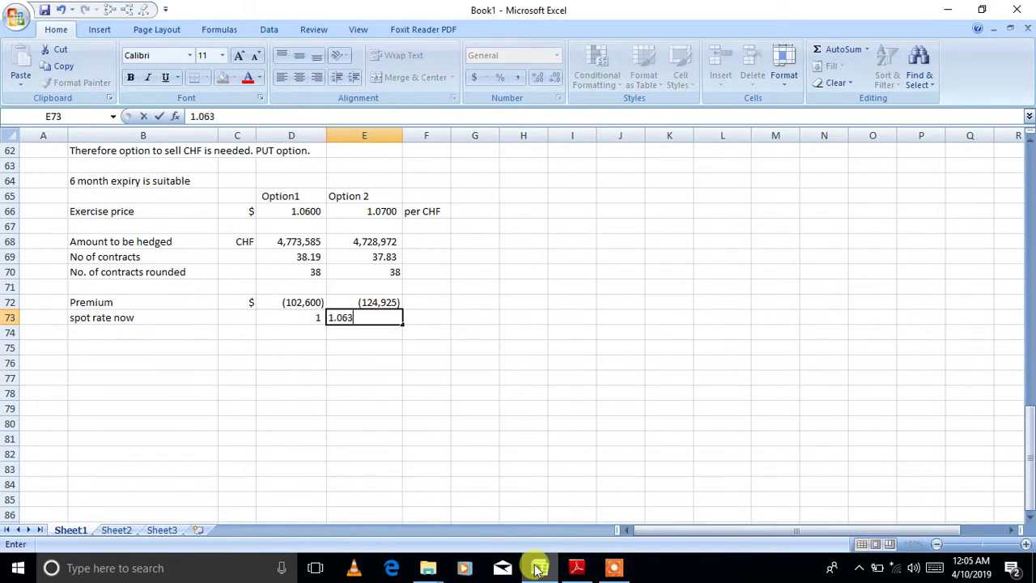
key(Return)
click(315, 317)
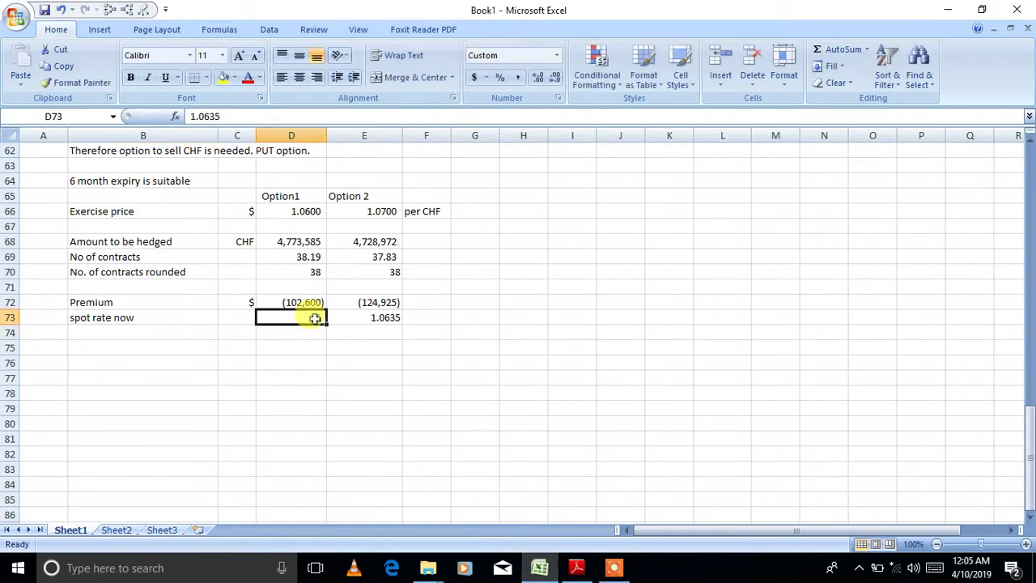
click(534, 76)
click(534, 76)
click(534, 76)
click(534, 77)
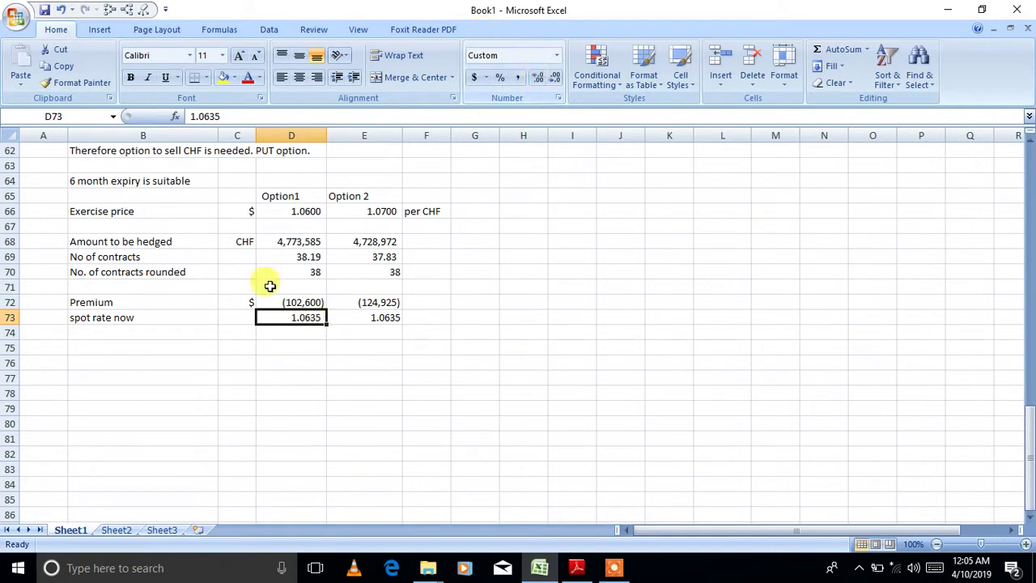
- Label row 74 as Premium in CHF
click(140, 332)
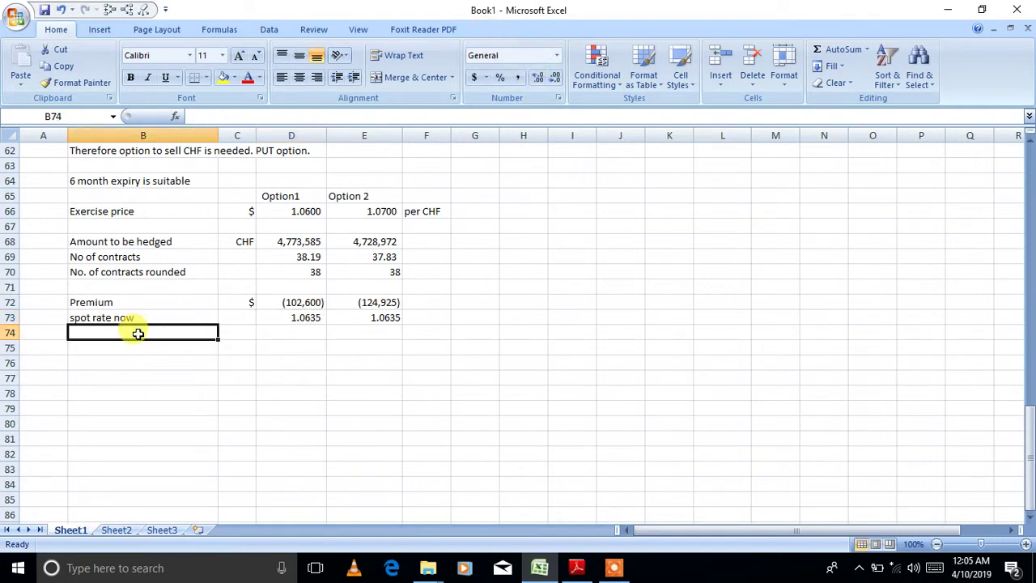
text(Premium)
key(Tab)
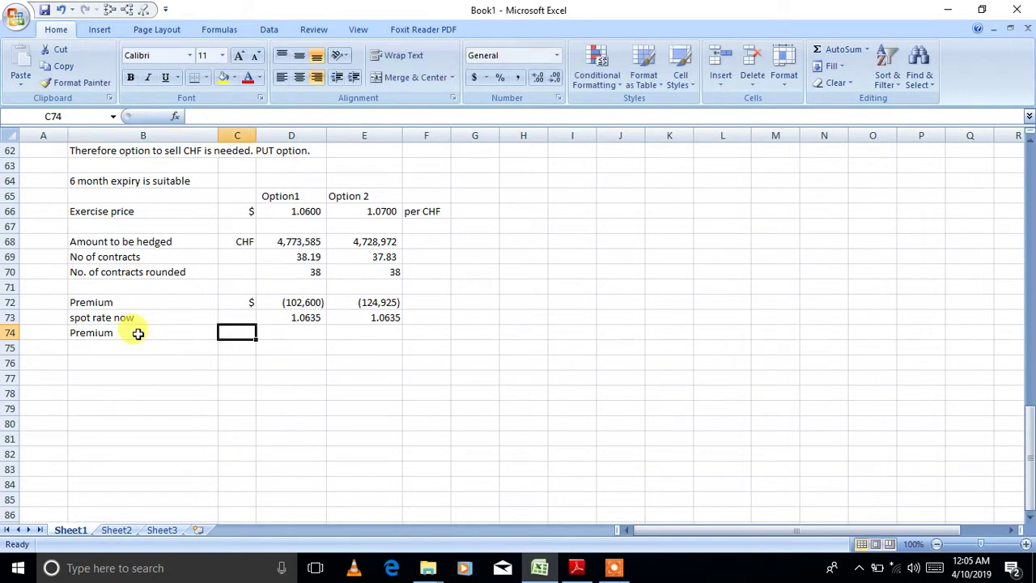
key(Tab)
key(Left)
text(CHF)
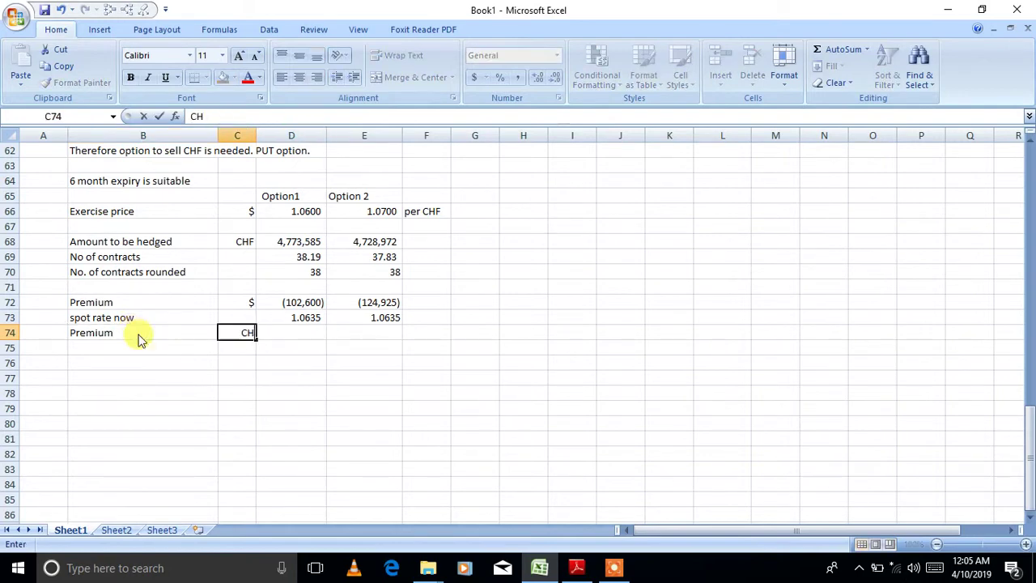
key(Tab)
- Convert premiums to CHF with =D72/D73 filled right to E74, giving (96,474) and (117,466)
text(=1)
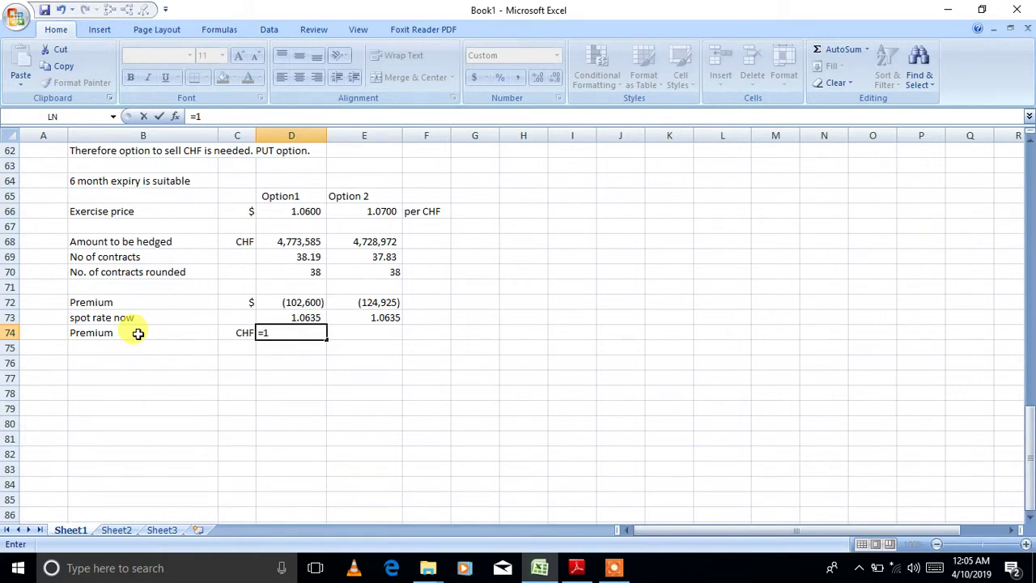
key(BackSpace)
key(Up)
key(Up)
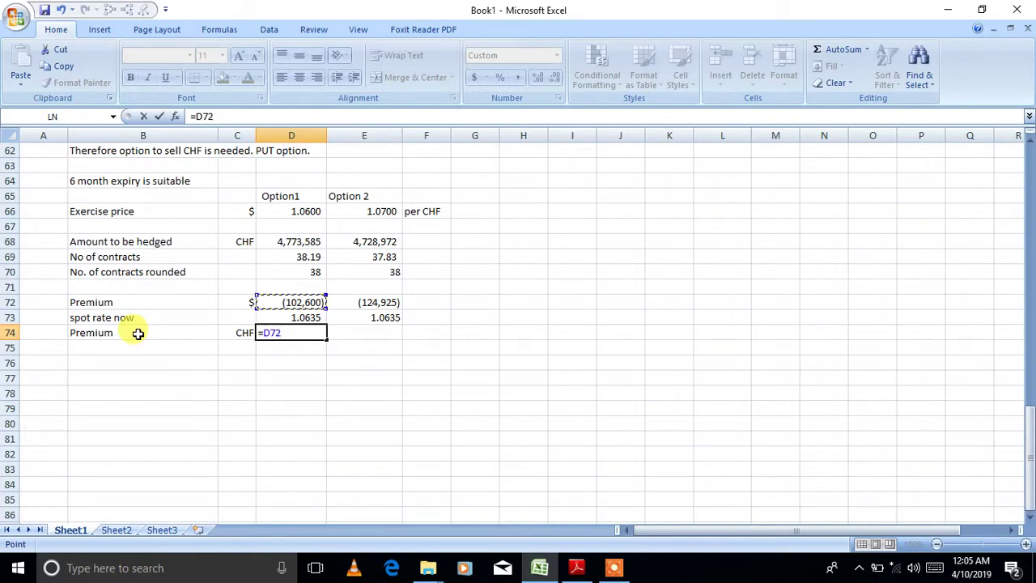
text(/)
click(285, 317)
key(Return)
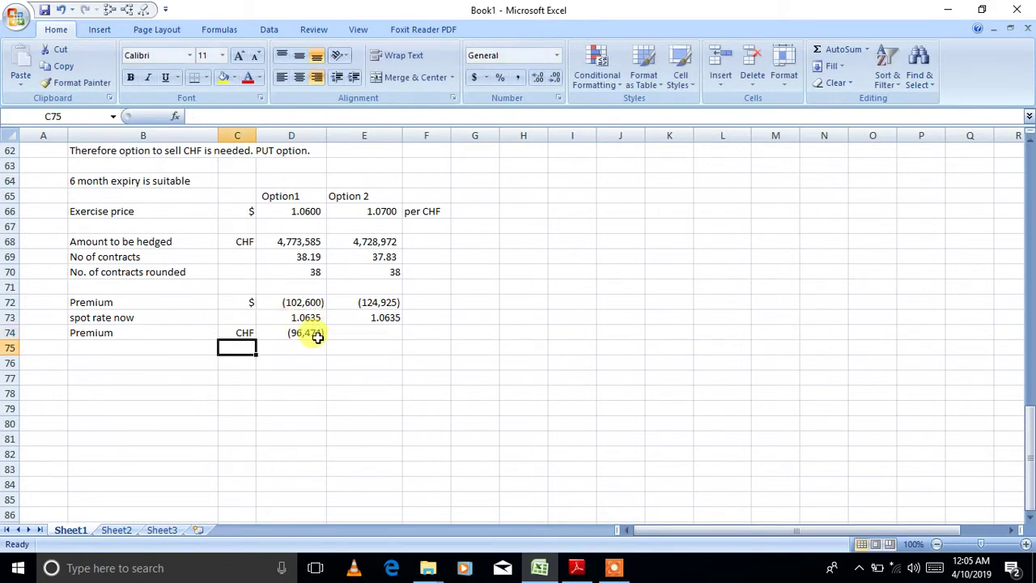
click(322, 335)
drag(327, 339, 375, 340)
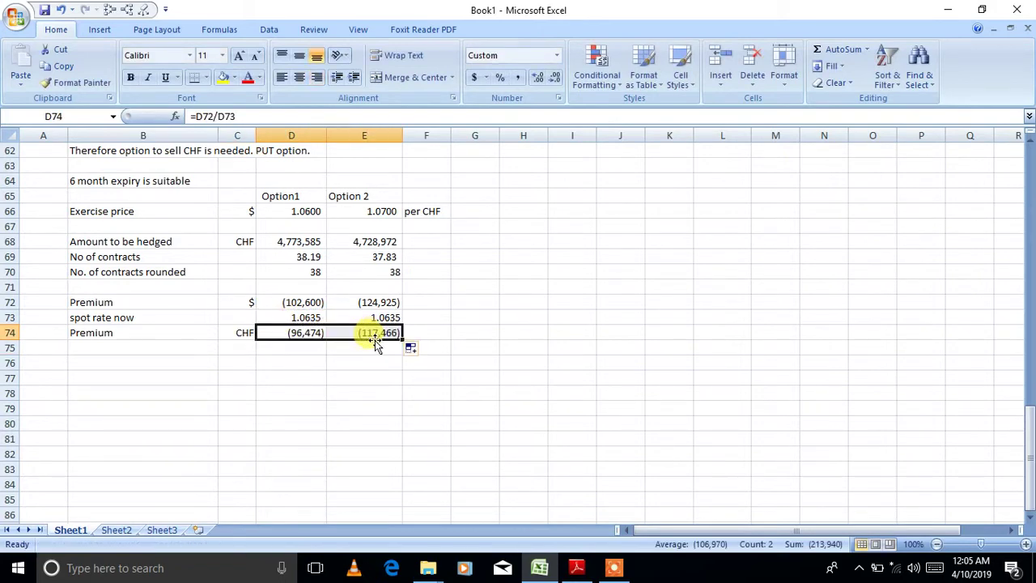
click(340, 377)
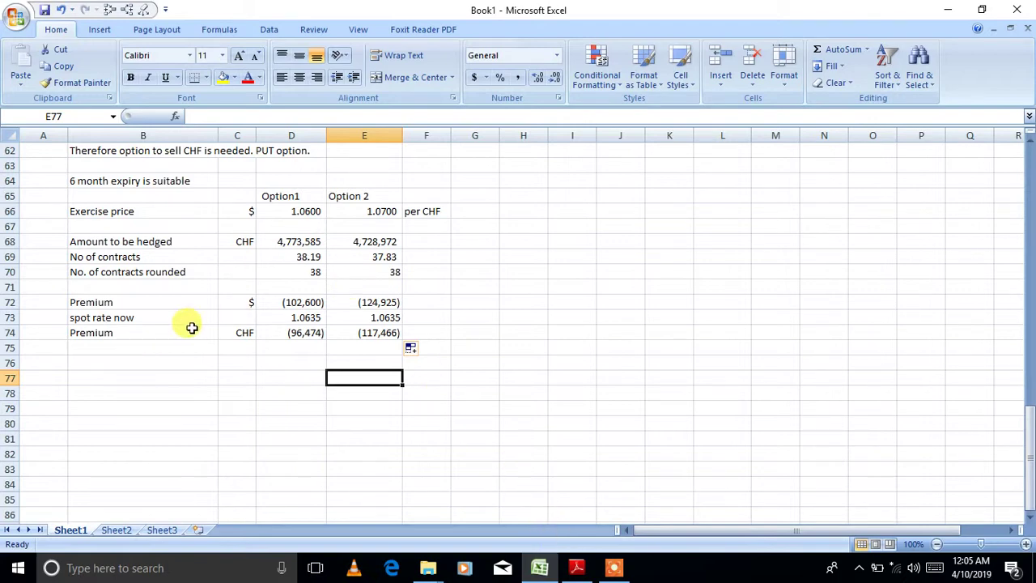
- Add a 'Spot rate after 4 months' row with 'unknown' in merged D76:E76
click(162, 358)
text(po)
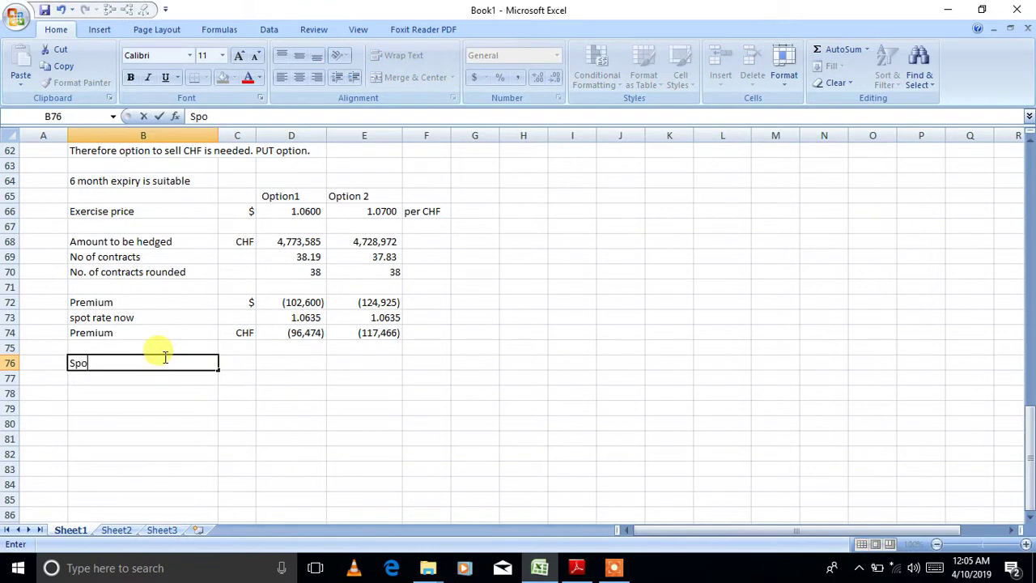
text(t rate after 4 )
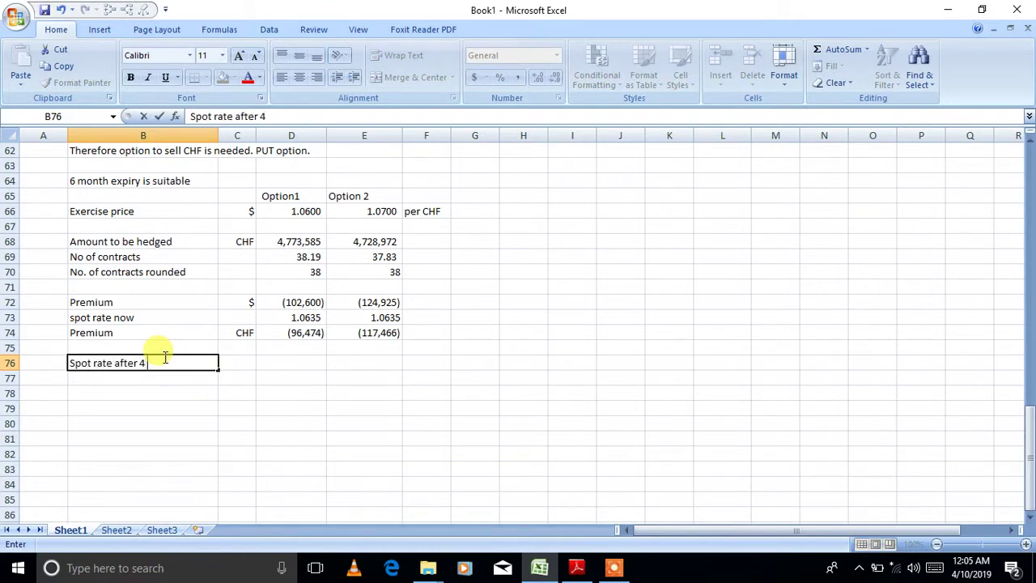
text(months)
key(Return)
click(306, 361)
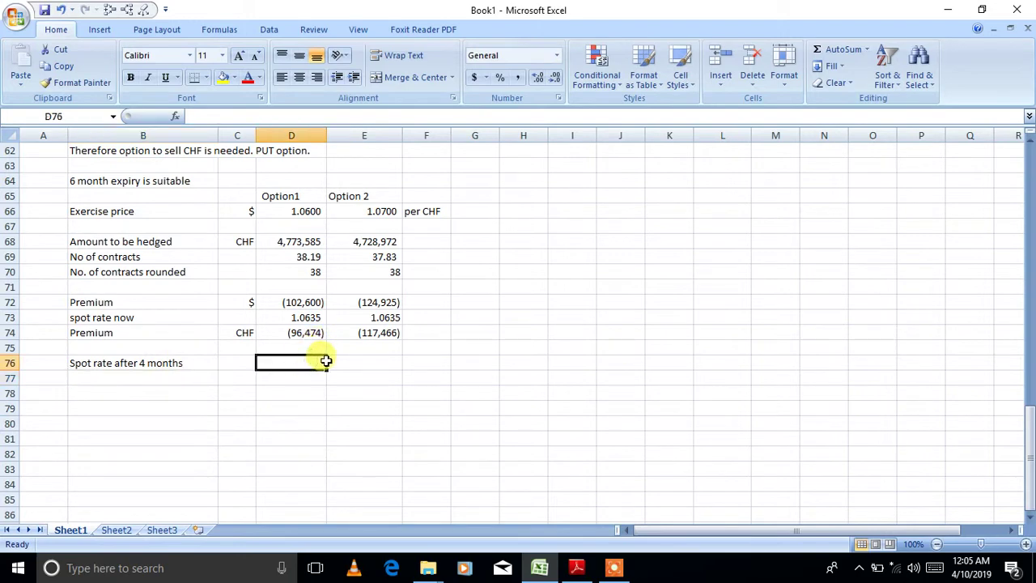
drag(325, 361, 336, 361)
click(416, 77)
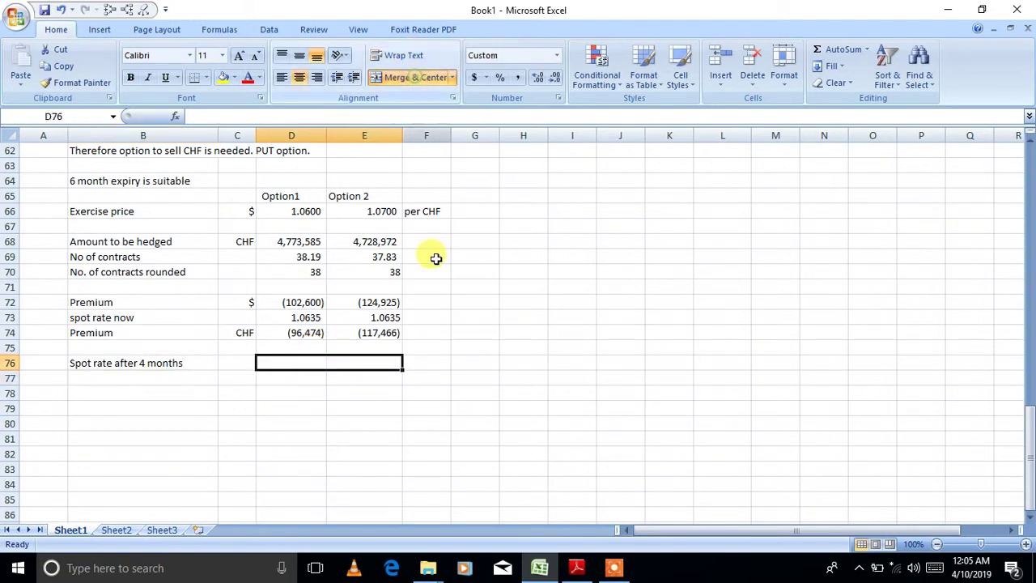
text(unknown)
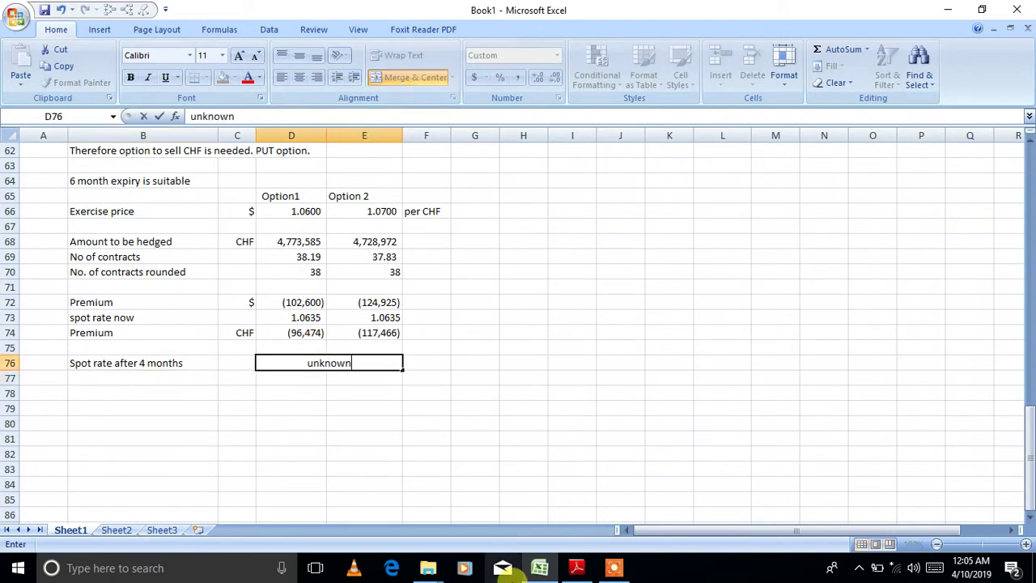
key(Return)
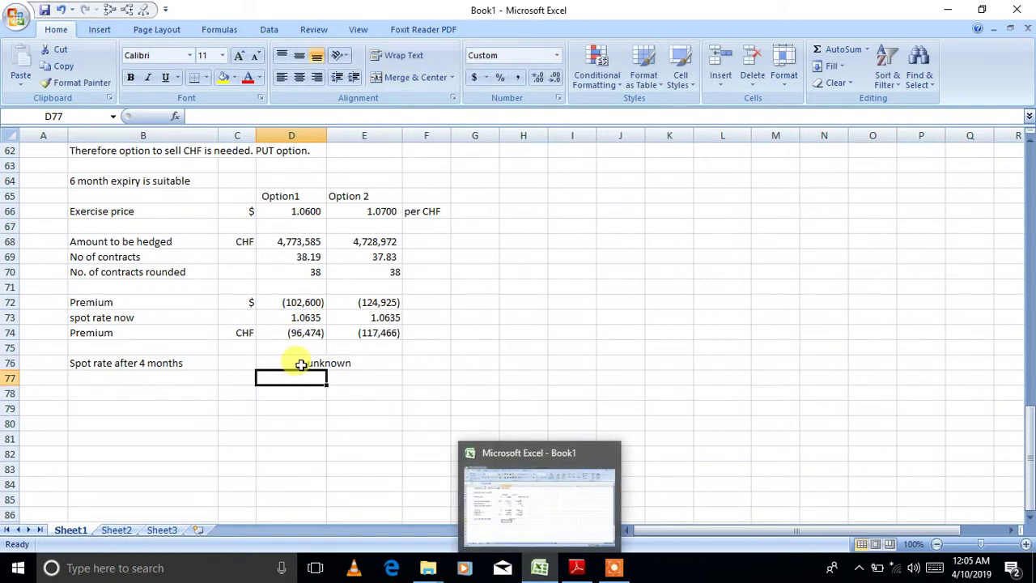
click(300, 364)
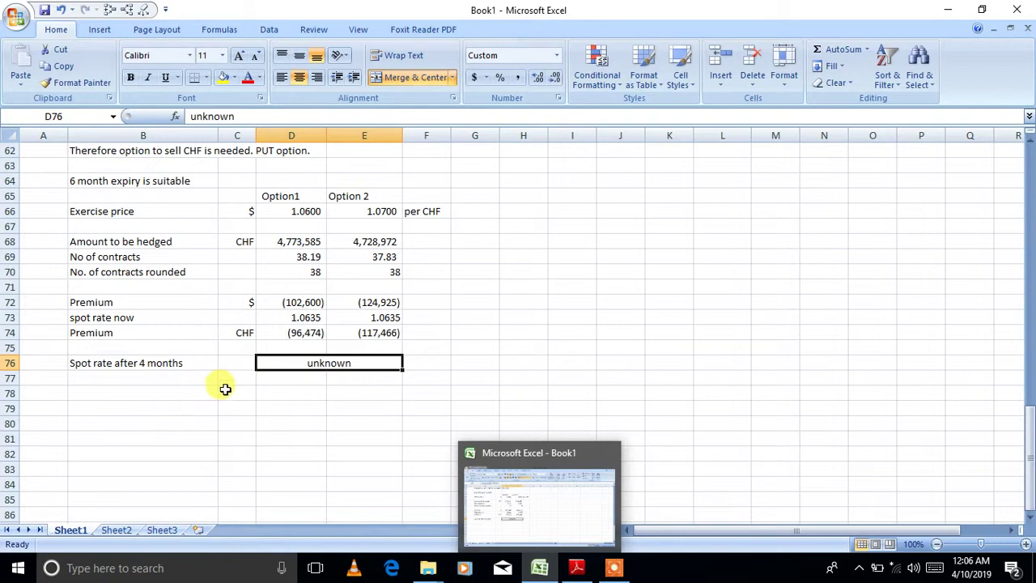
- Merge and center D78:E78 and begin typing the note 'Assume both options are exercise'
click(277, 391)
drag(276, 391, 371, 393)
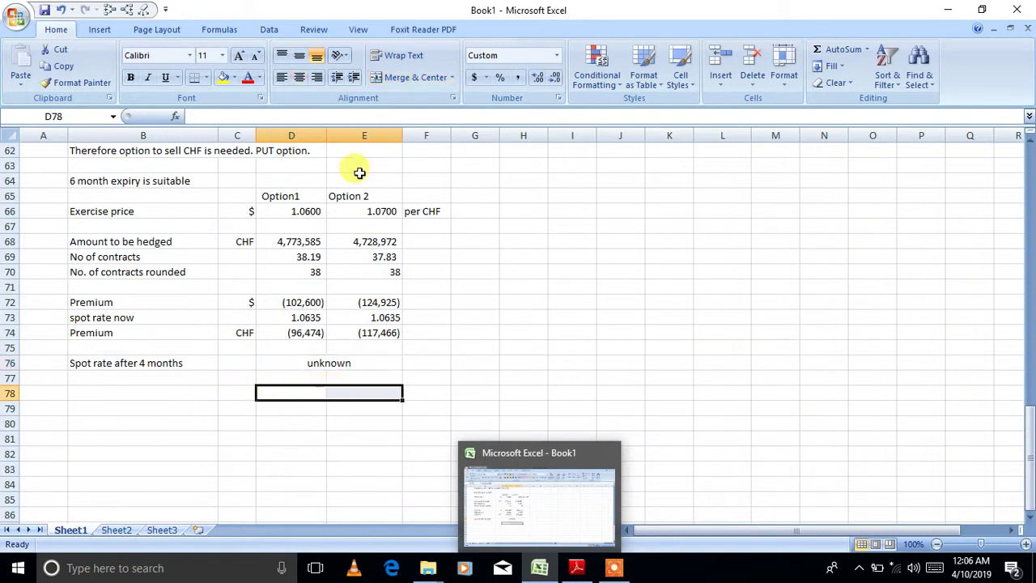
click(396, 77)
text(Ass)
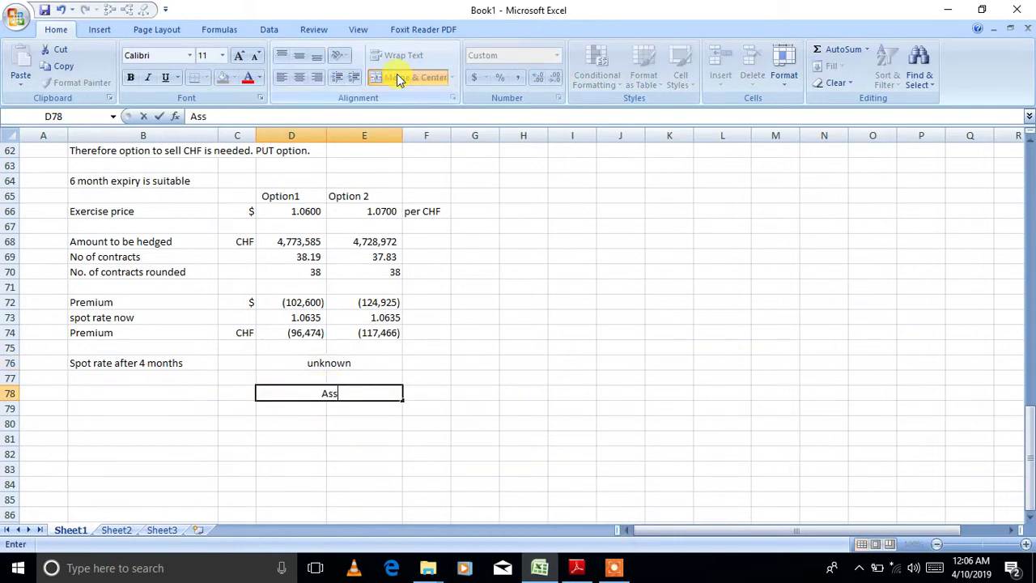
text(ume both op)
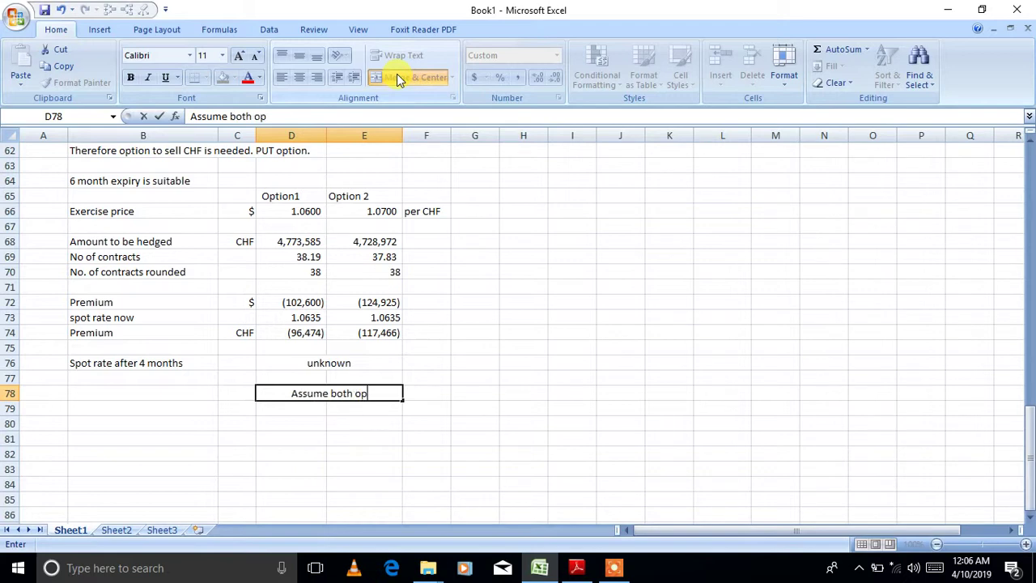
text(tions are exercise)
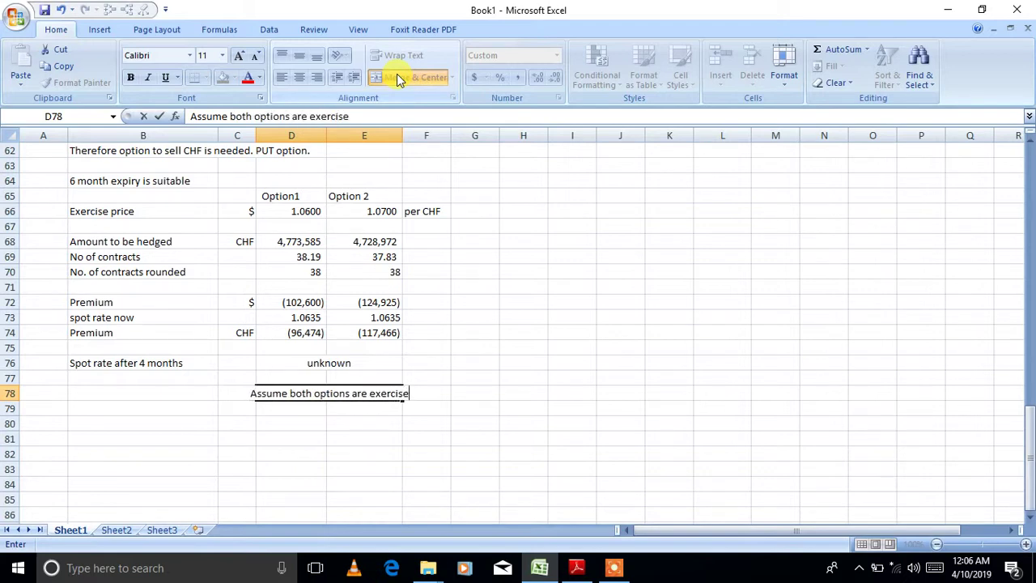
- Wrap the 'Assume both options are exercised' note in D78 and make row 78 taller
key(Return)
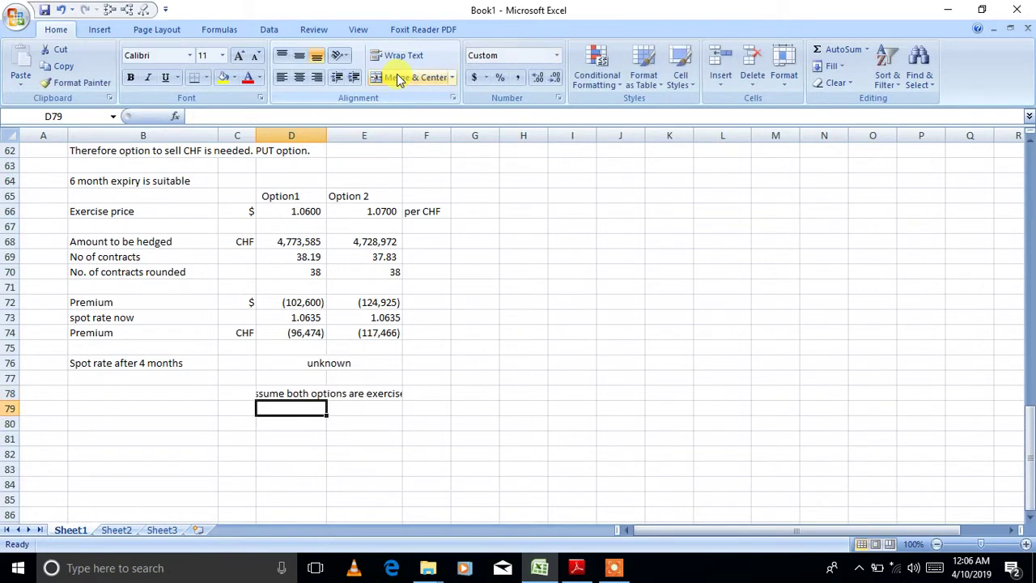
click(339, 395)
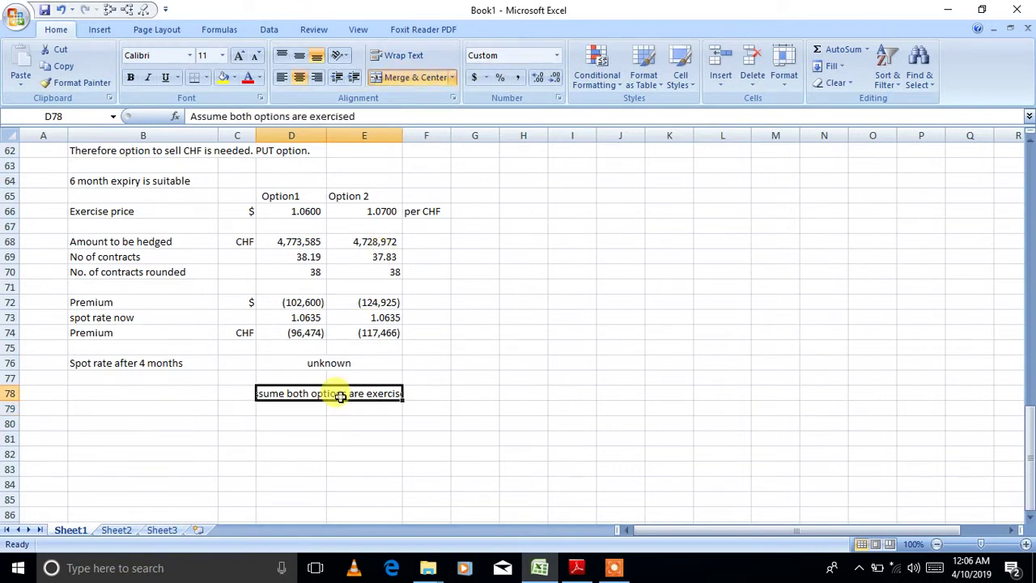
click(396, 57)
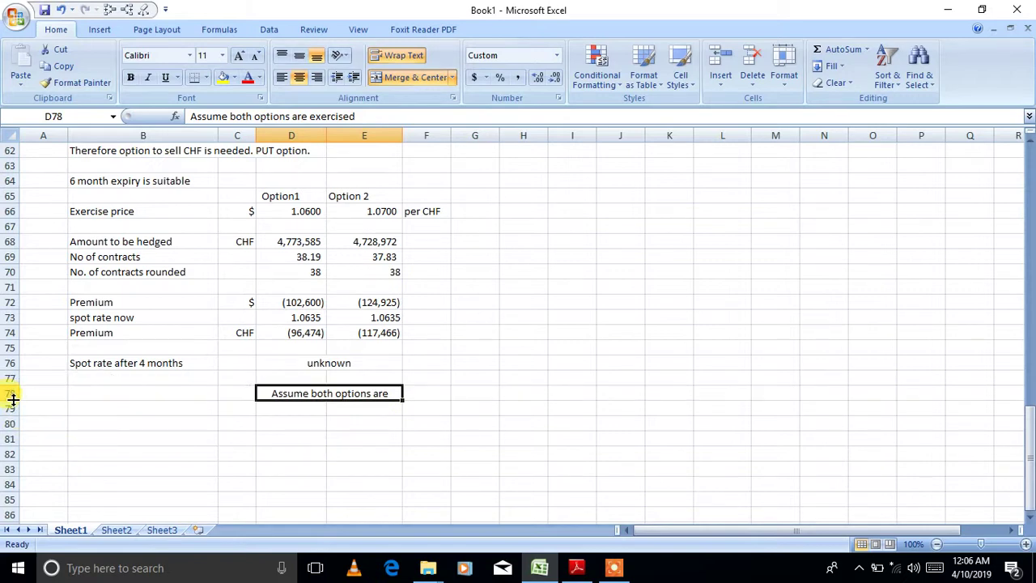
drag(13, 399, 13, 415)
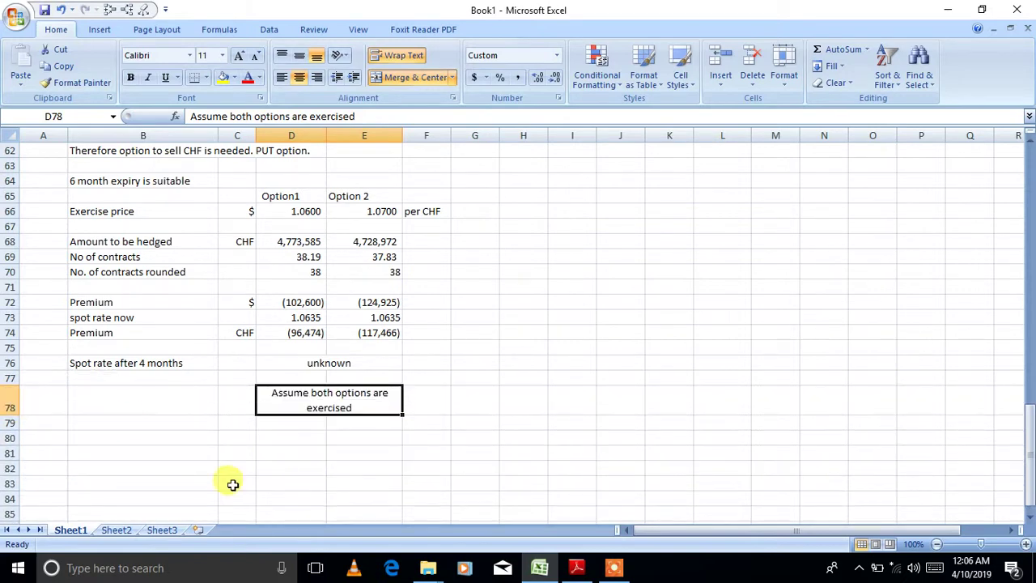
click(279, 483)
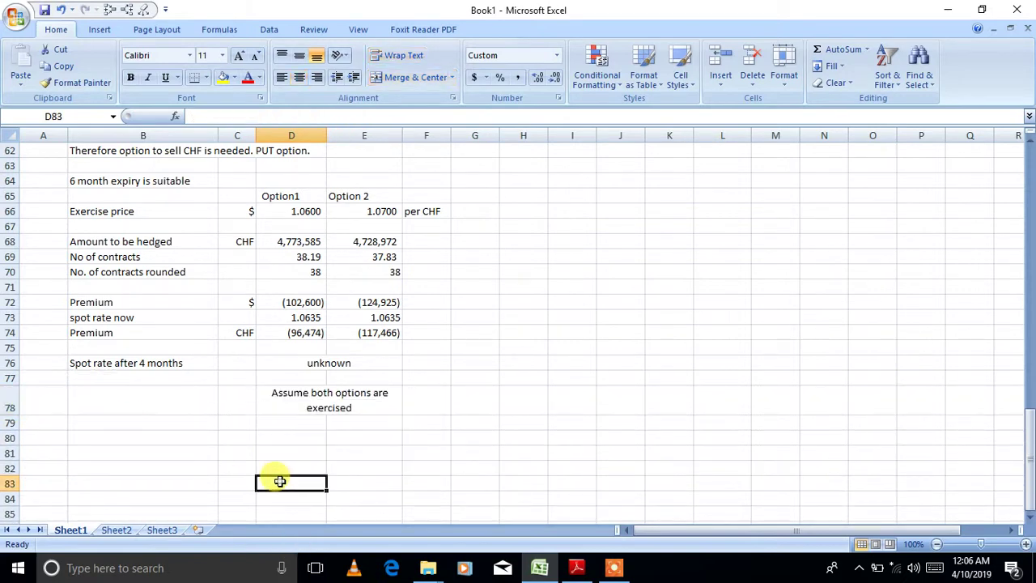
- Label row 80 'Amount to be paid to the bank' in CHF, with =125000*38 for Option1
click(154, 437)
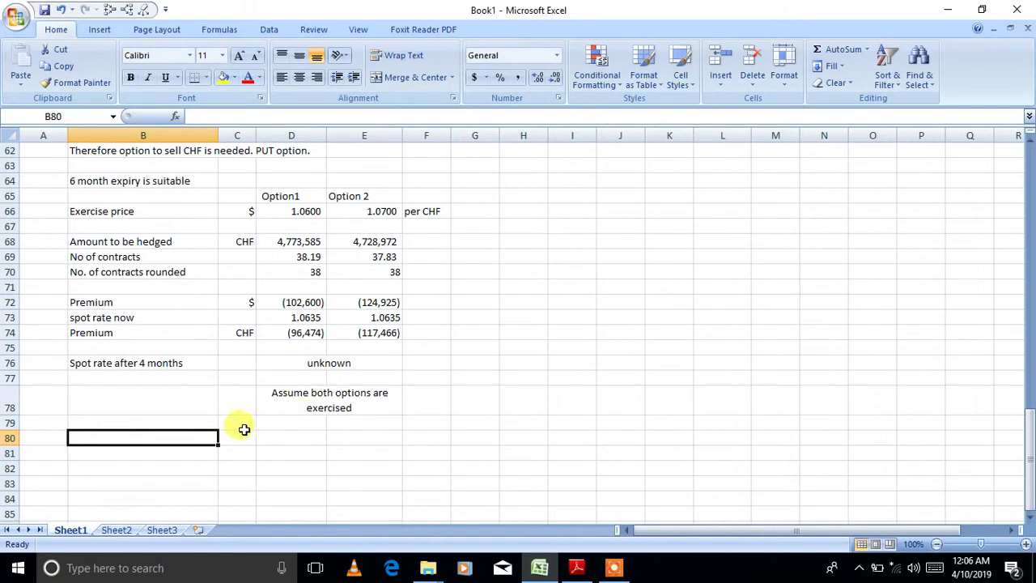
text(A)
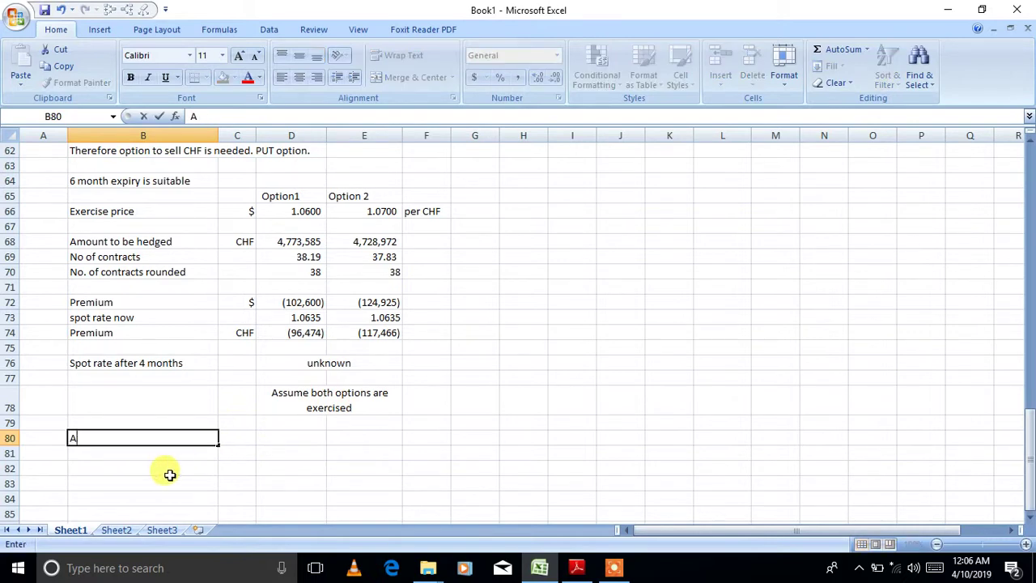
text(mount to b)
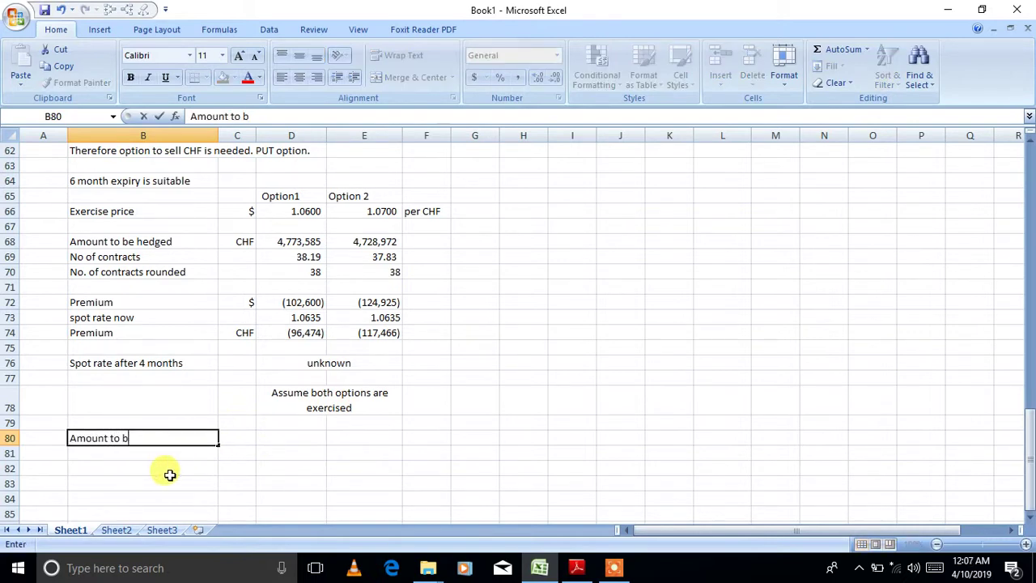
text(e paid to the)
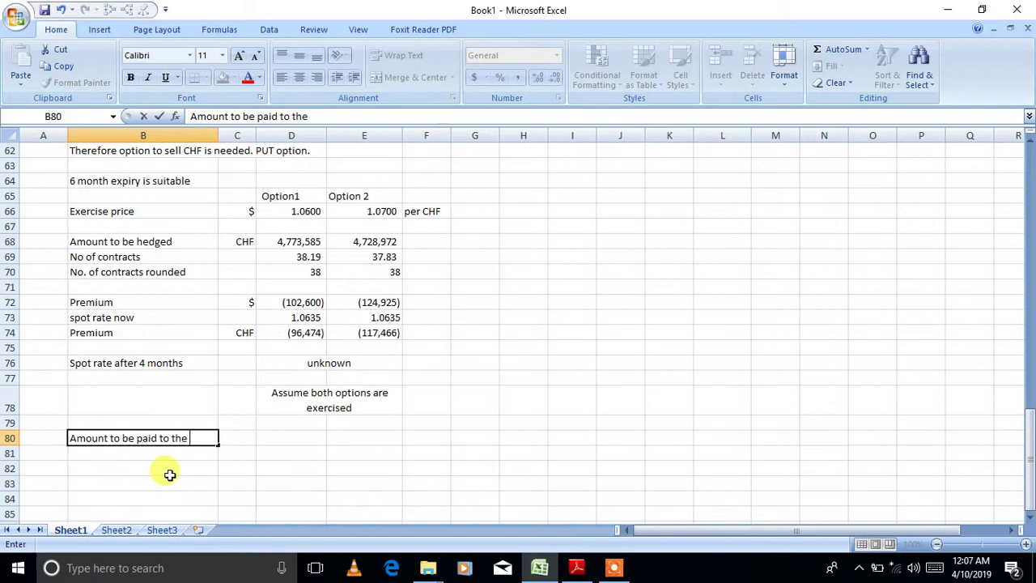
text( bank)
key(Tab)
key(Tab)
click(240, 436)
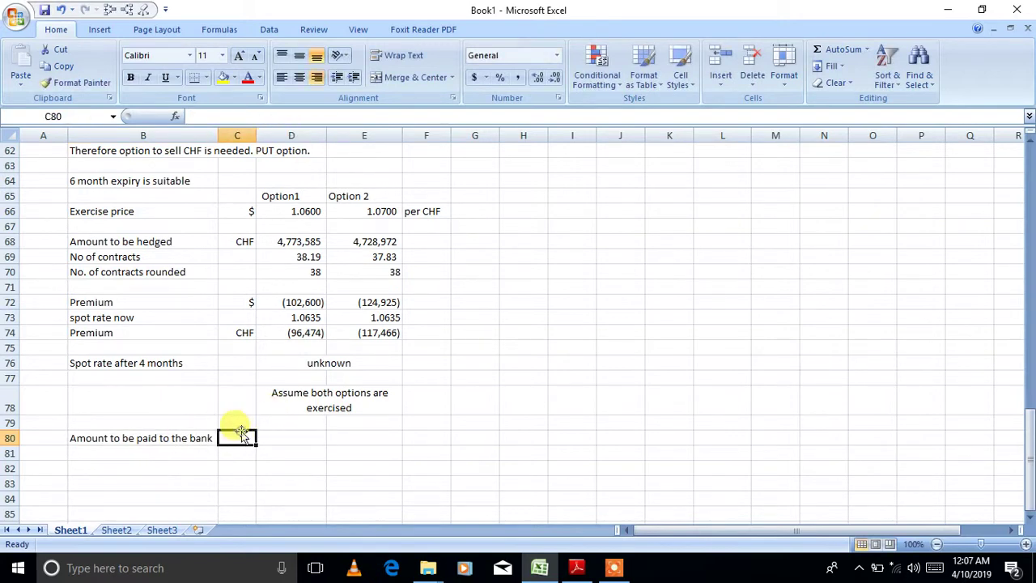
text(CHF)
key(Tab)
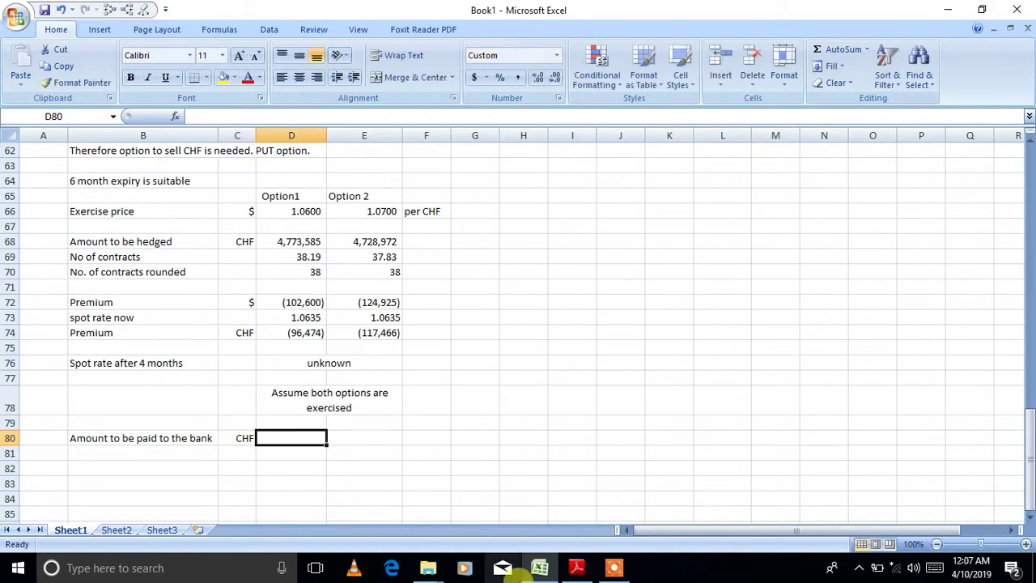
text(=)
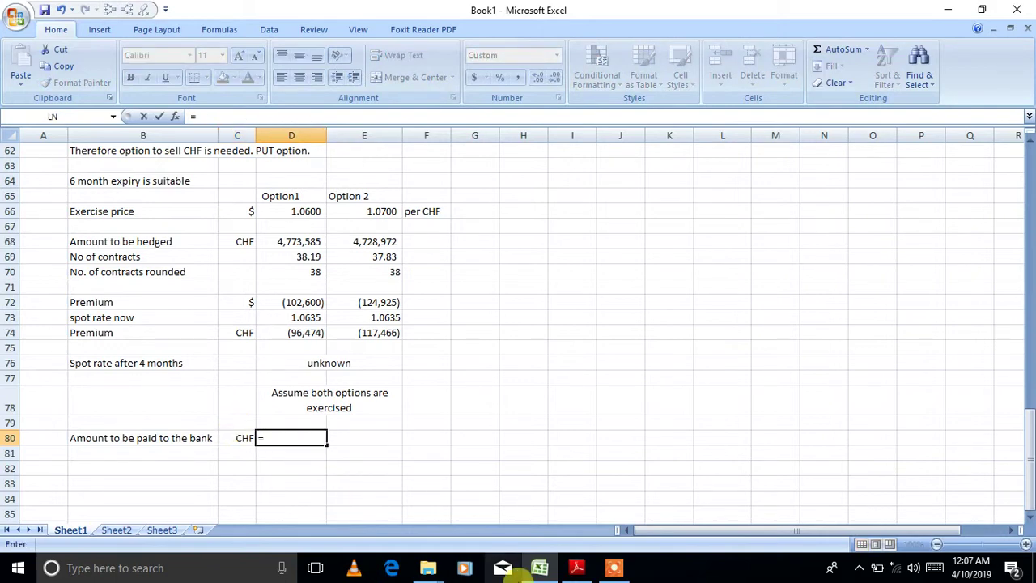
text(125000)
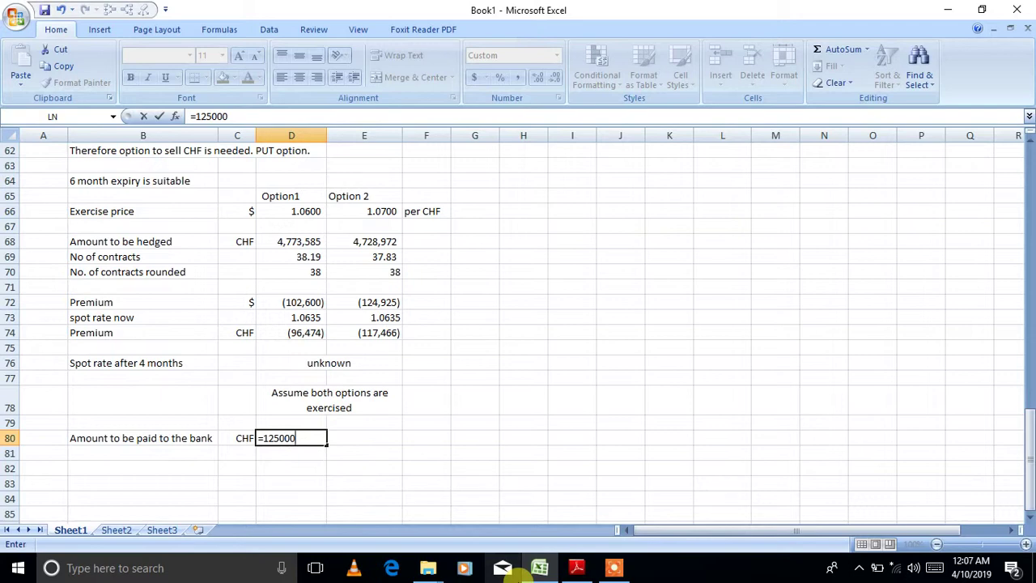
text(*38)
key(Return)
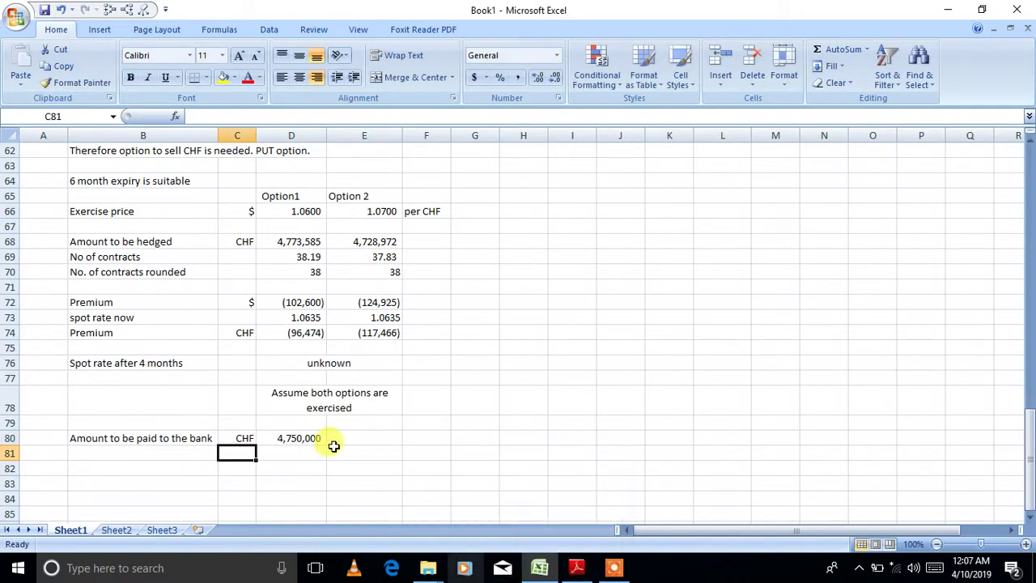
- Copy the 4,750,000 amount across to Option 2 in E80
click(306, 438)
click(296, 210)
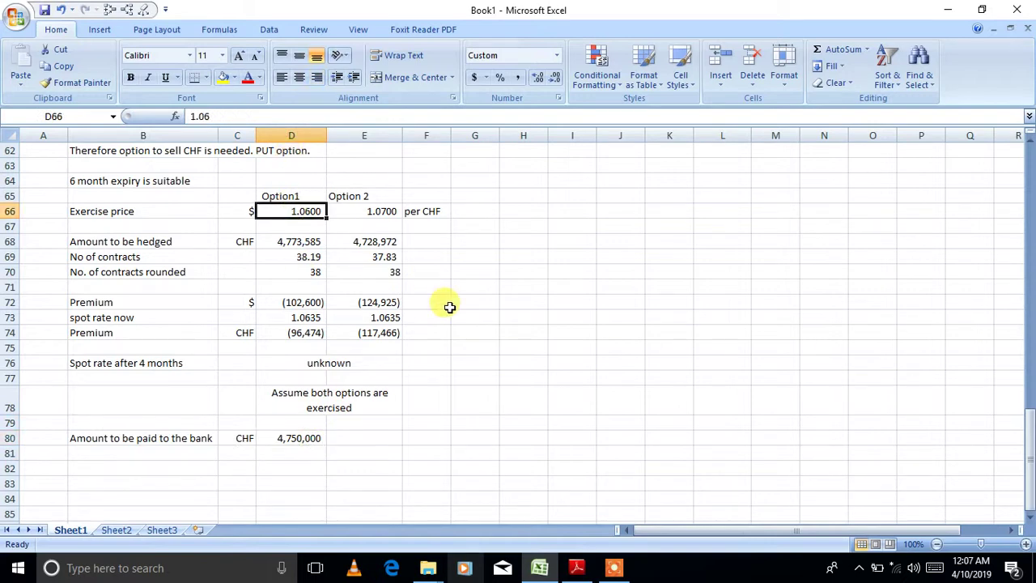
click(316, 438)
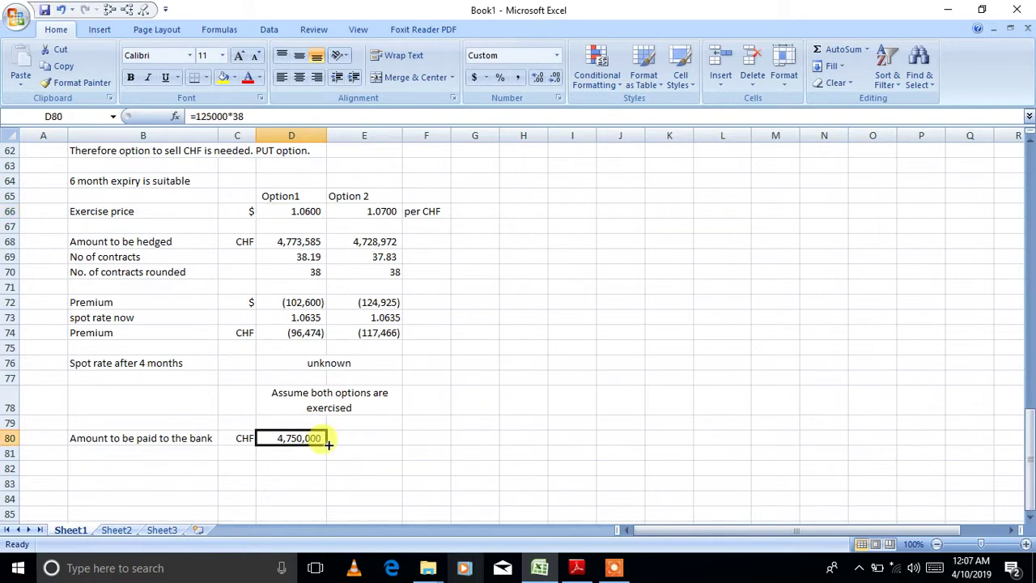
drag(327, 443, 378, 447)
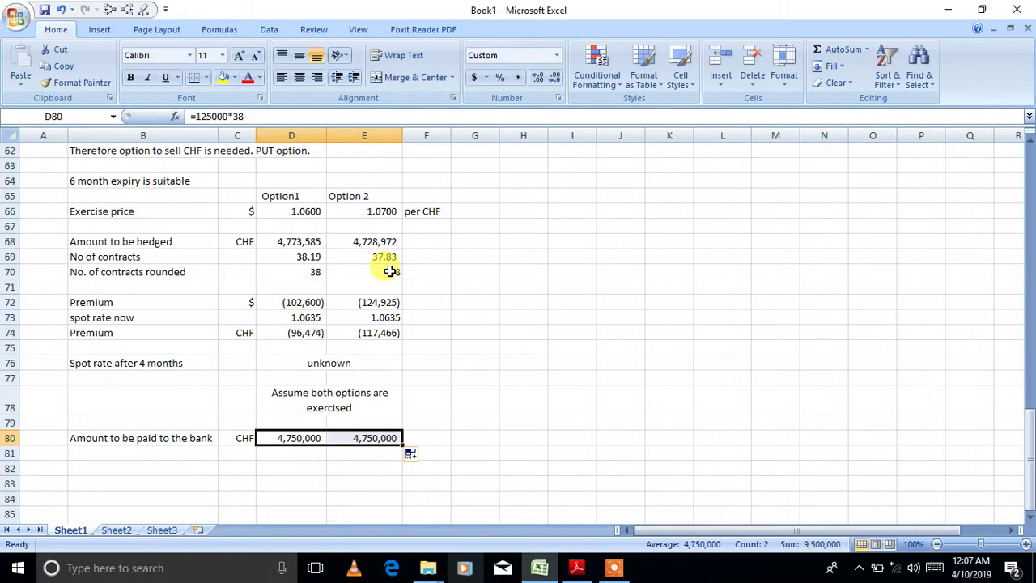
click(240, 451)
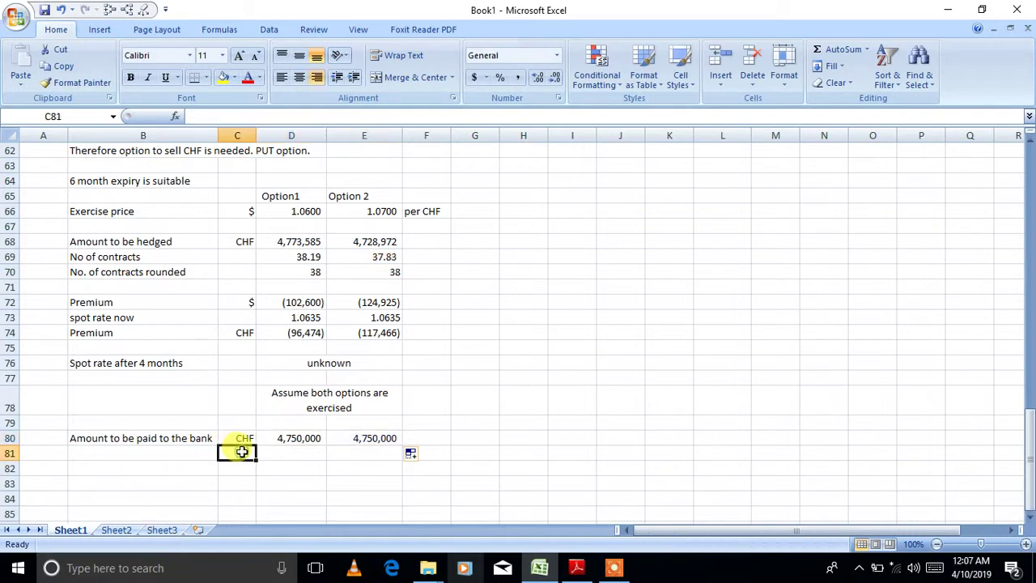
- Label row 81 'Amount to be received from the bank' and widen column B to fit
click(164, 454)
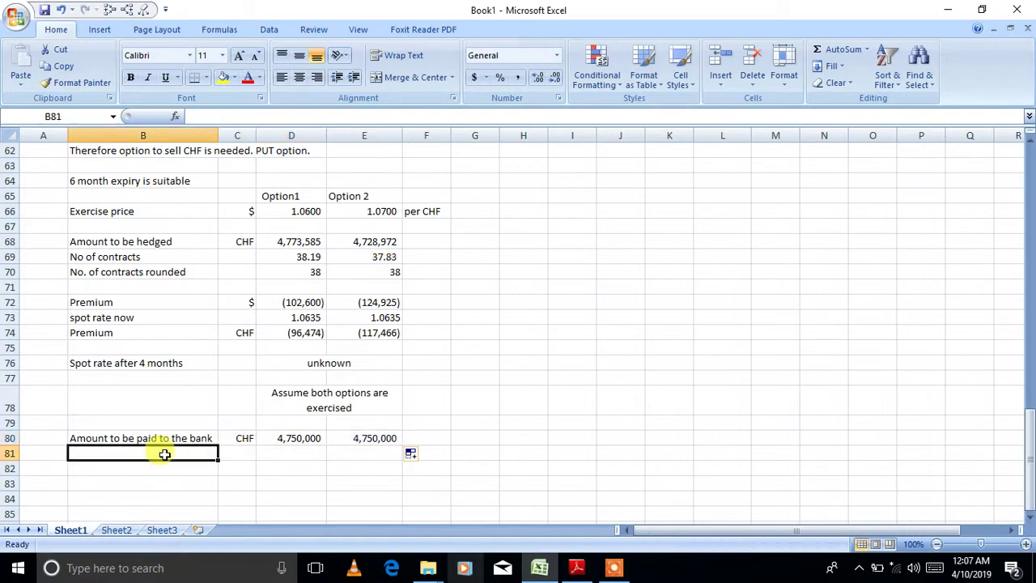
text(AMo)
key(BackSpace)
key(BackSpace)
key(BackSpace)
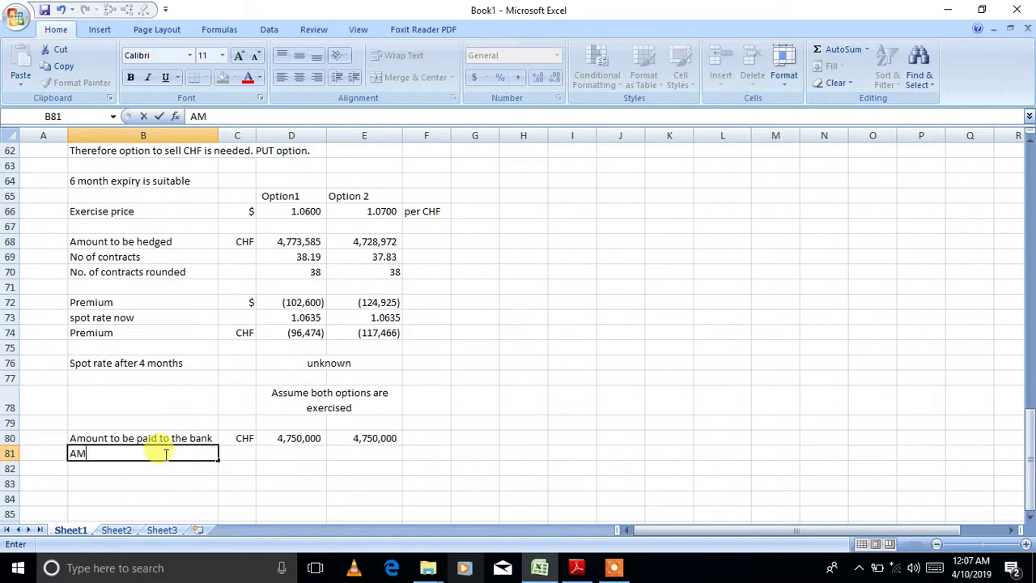
text(mo)
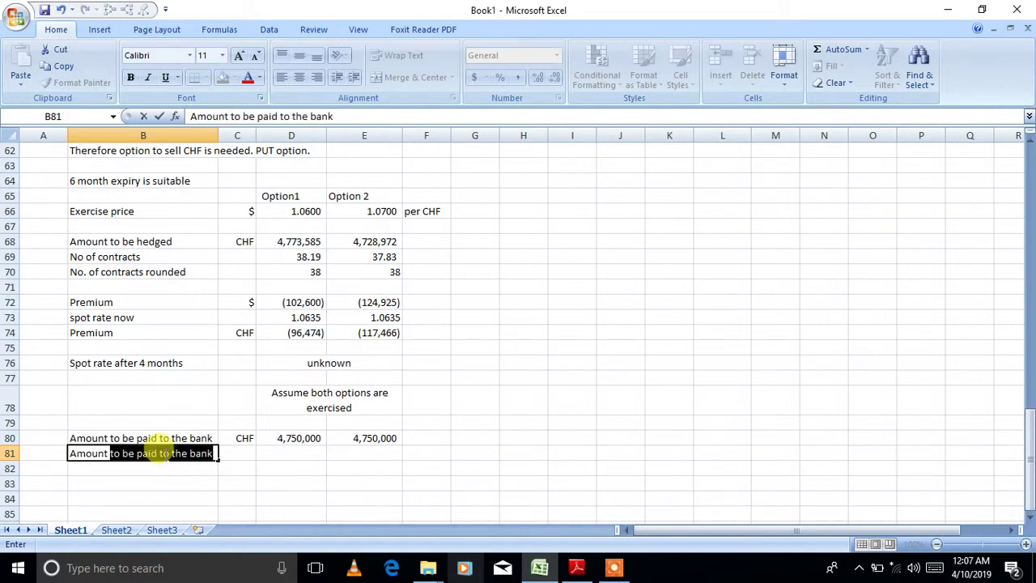
text(unt to be rec)
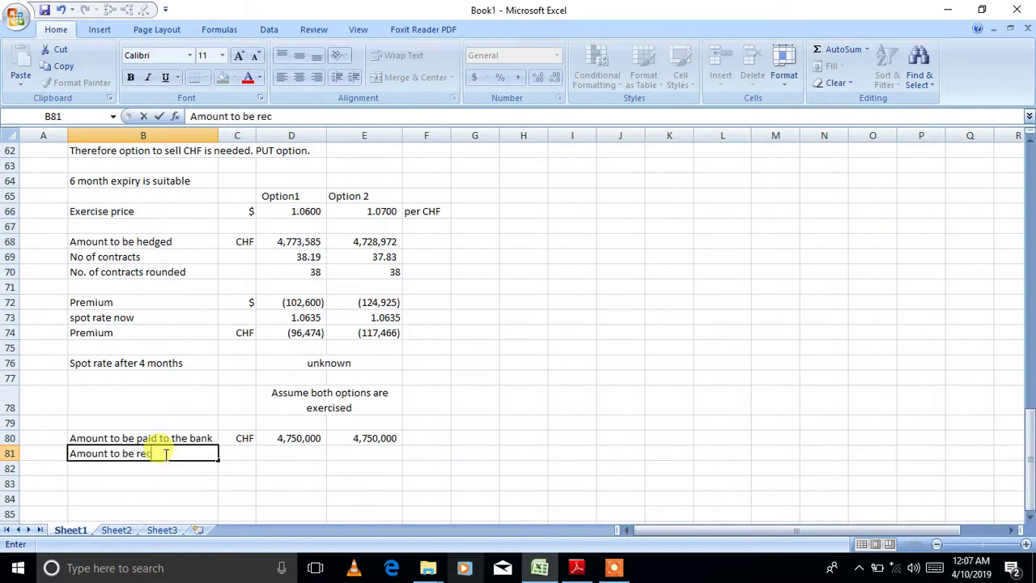
text(eived fro)
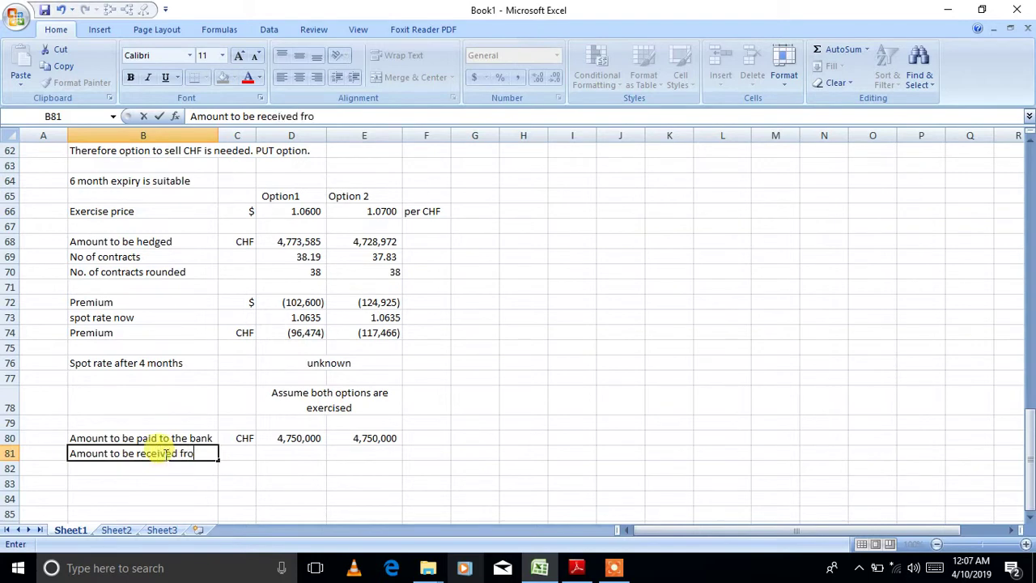
text(m the bank)
key(Tab)
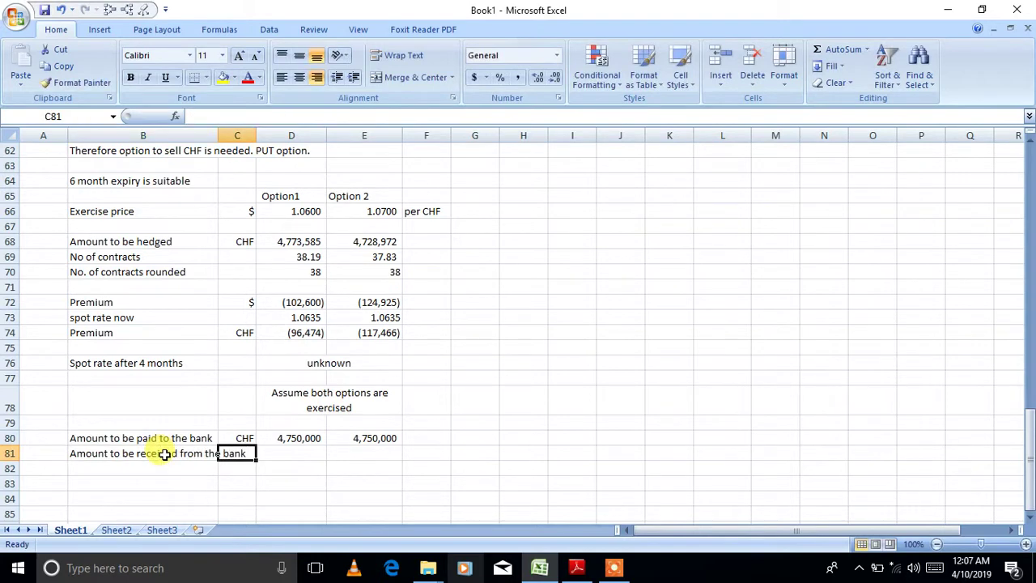
click(290, 449)
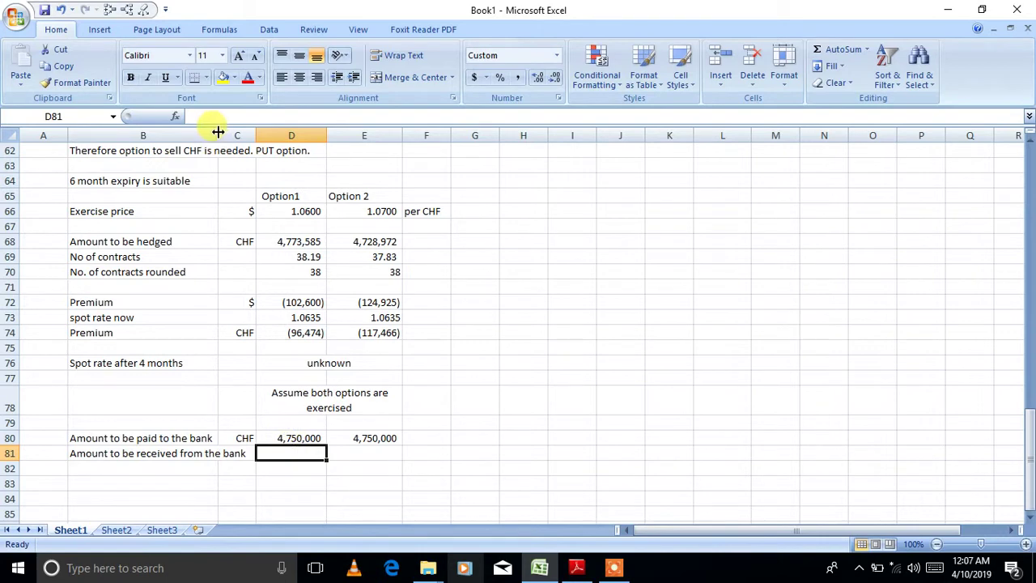
drag(217, 131, 244, 131)
- Compute Option1's received amount as D80 times its exercise price (5,035,000), with unit $
text(=)
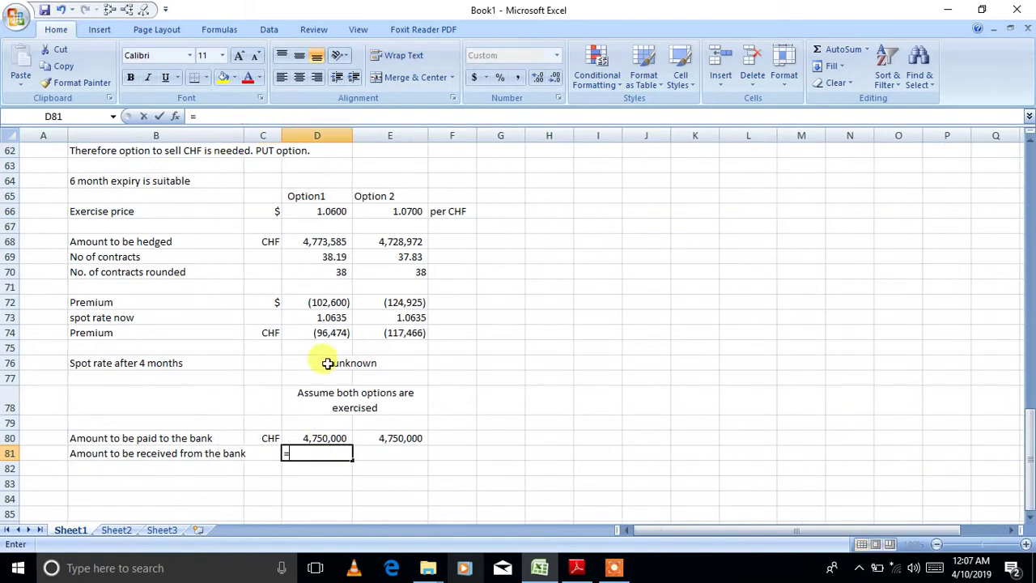
key(Up)
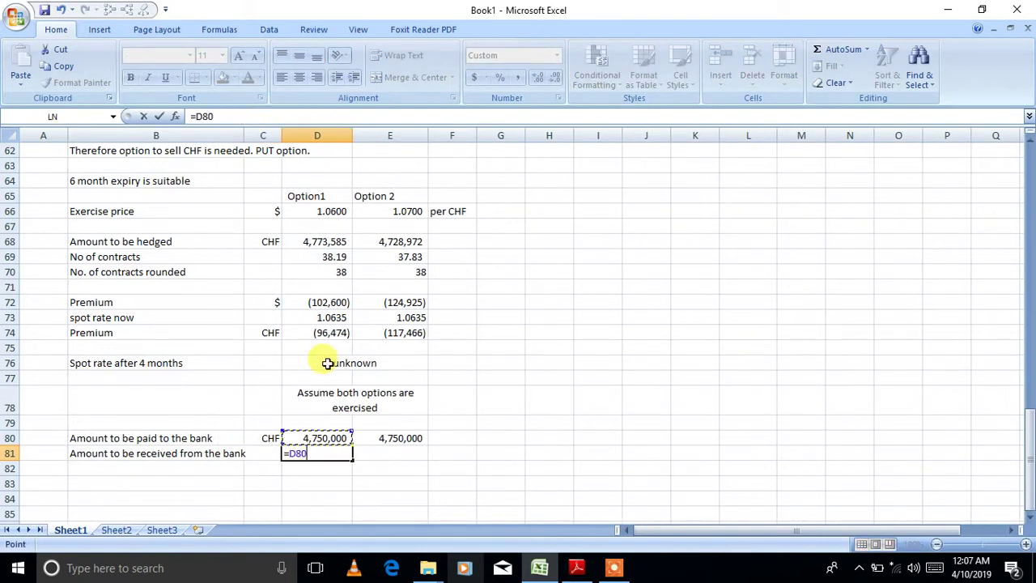
text(*)
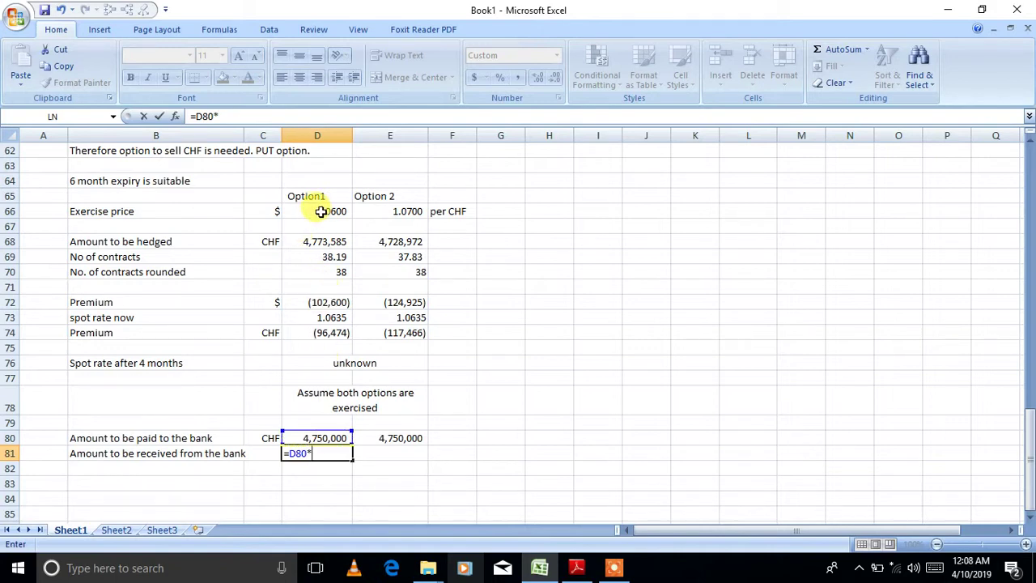
click(321, 212)
key(Return)
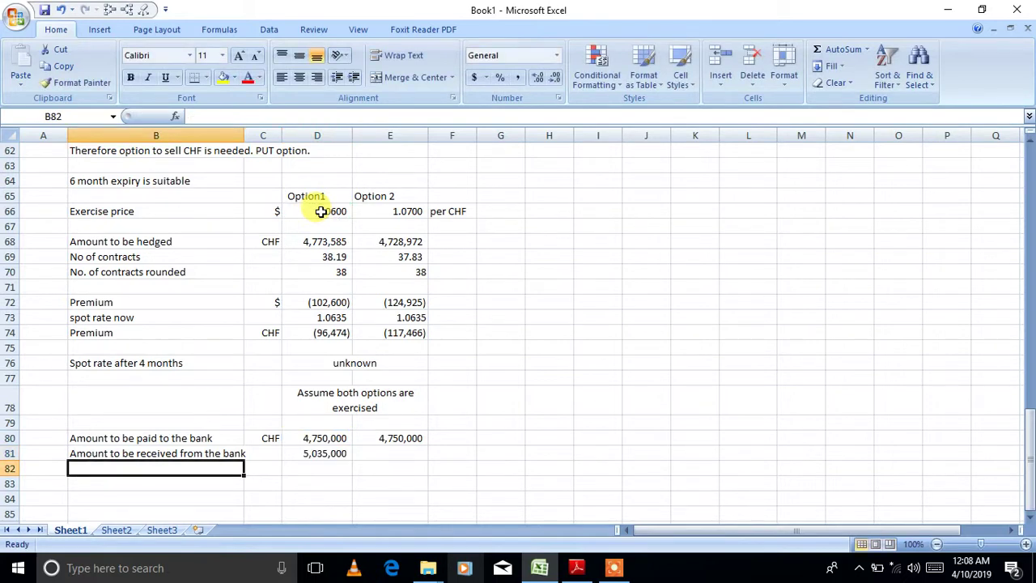
click(268, 453)
text($)
key(Tab)
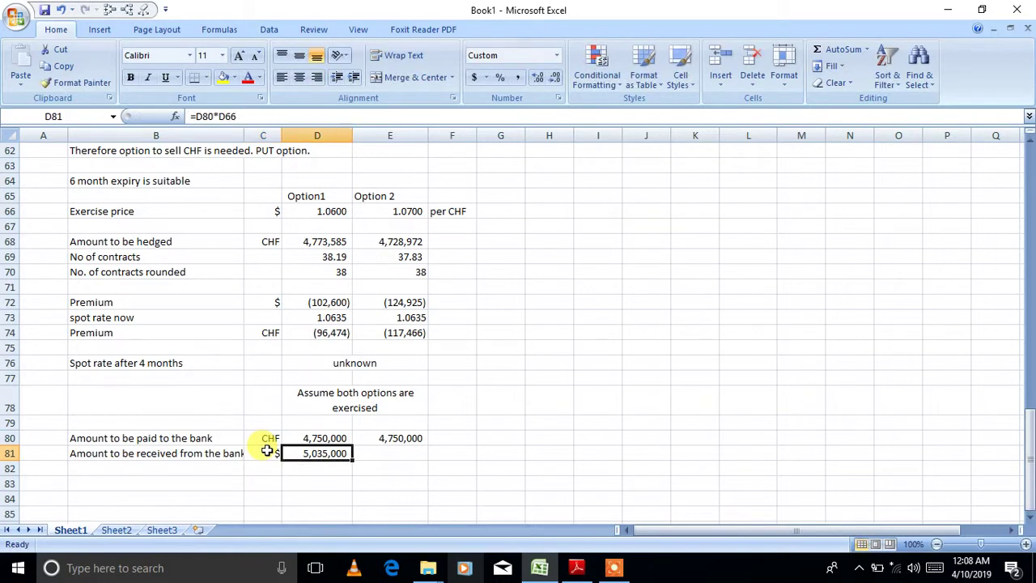
- Compute Option 2's received amount as E80 times its exercise price, giving 5082500
click(383, 450)
text(=)
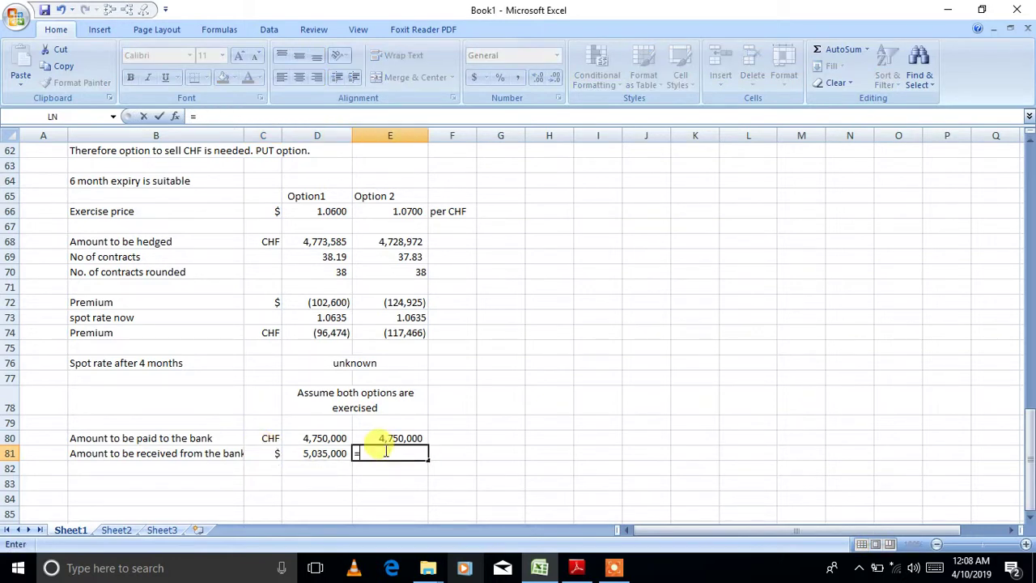
click(390, 438)
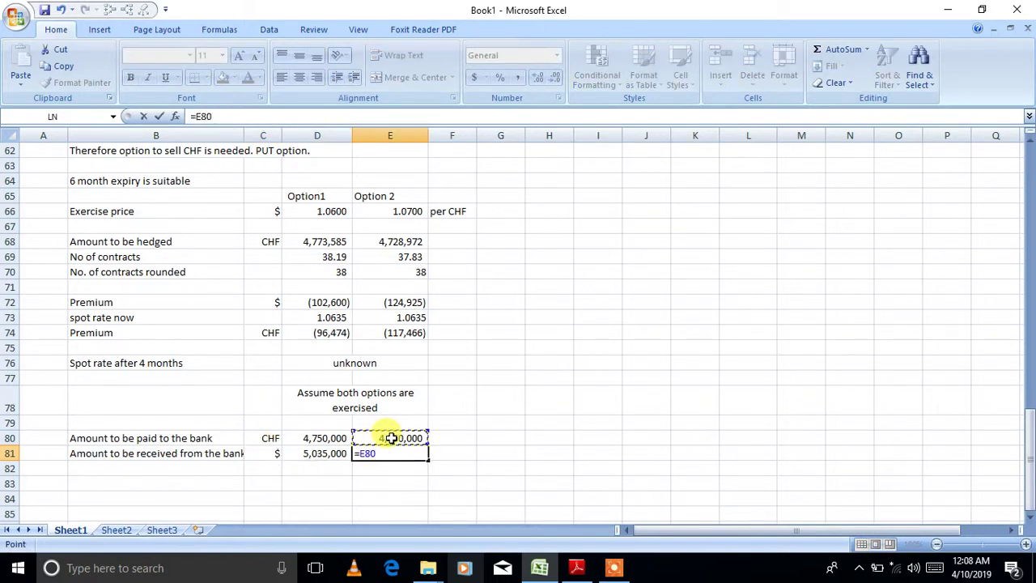
text(*)
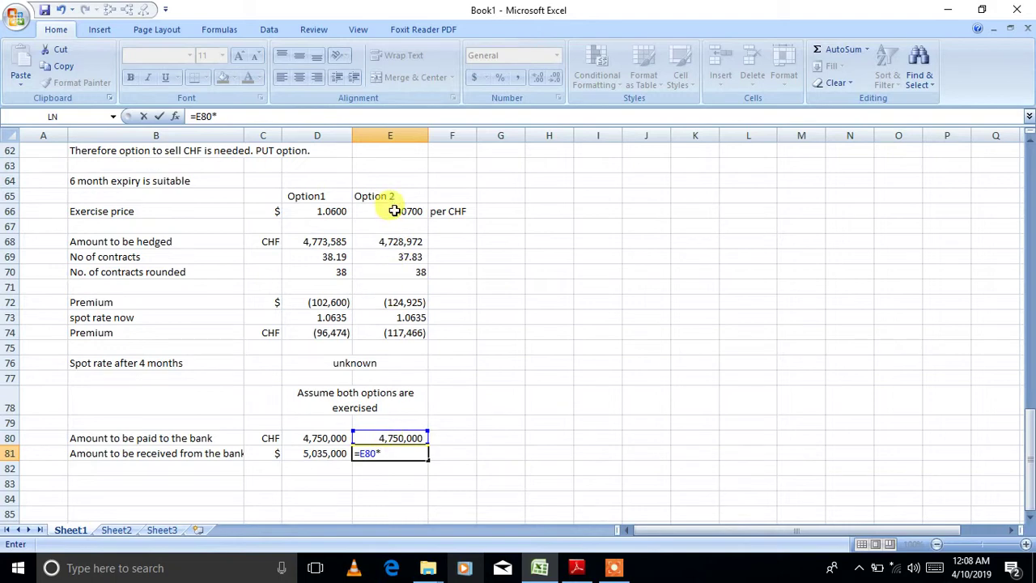
click(394, 210)
key(Return)
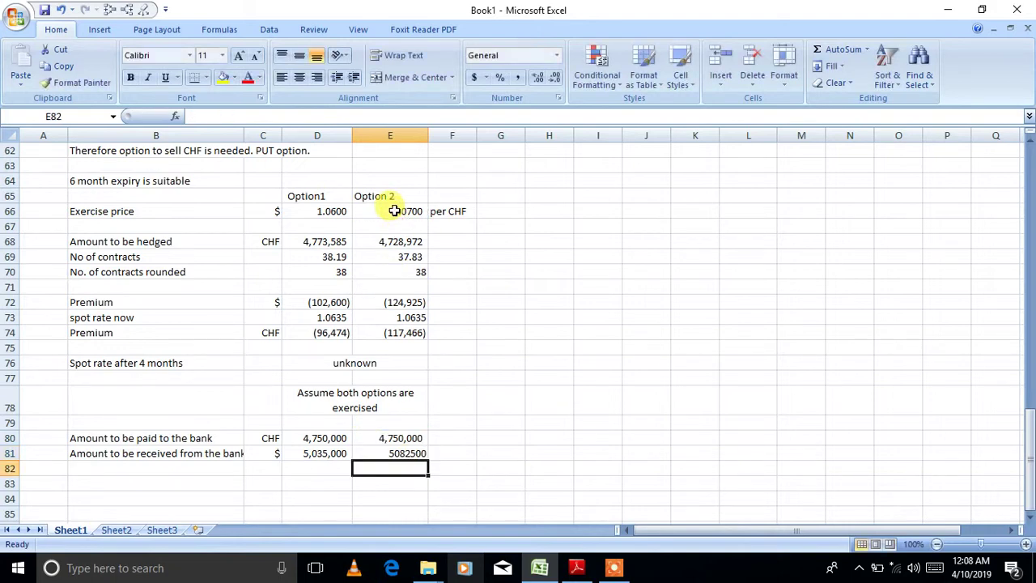
click(325, 455)
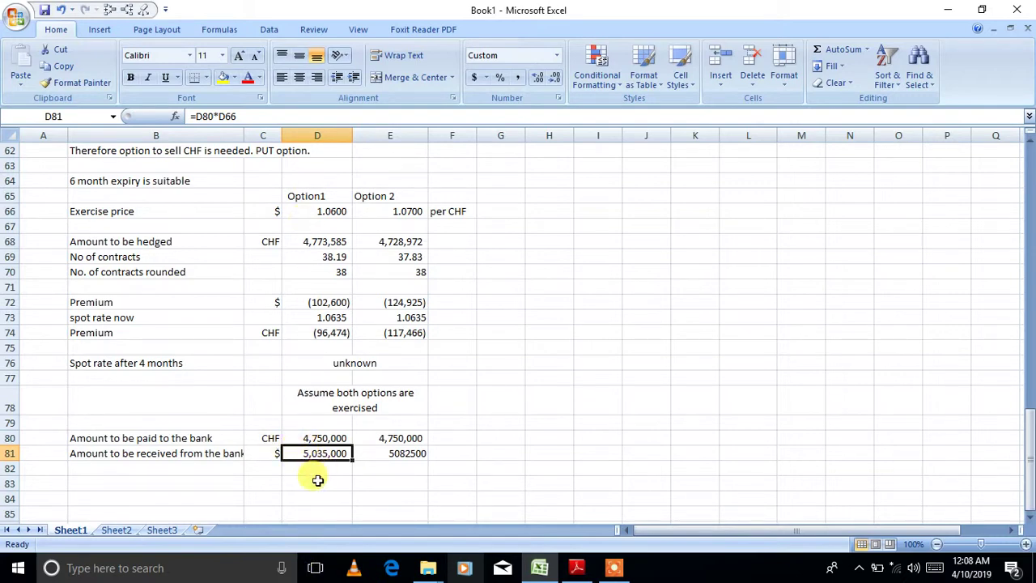
click(317, 482)
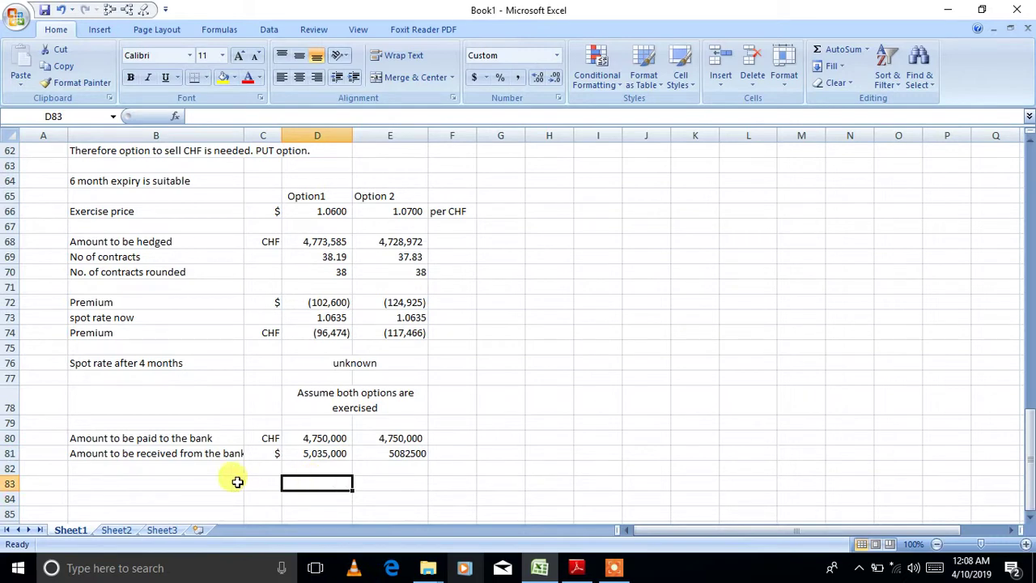
- Add an 'Amount underhedged' row with =5060000-D81, giving 25,000 for Option1
click(204, 483)
text(Amou)
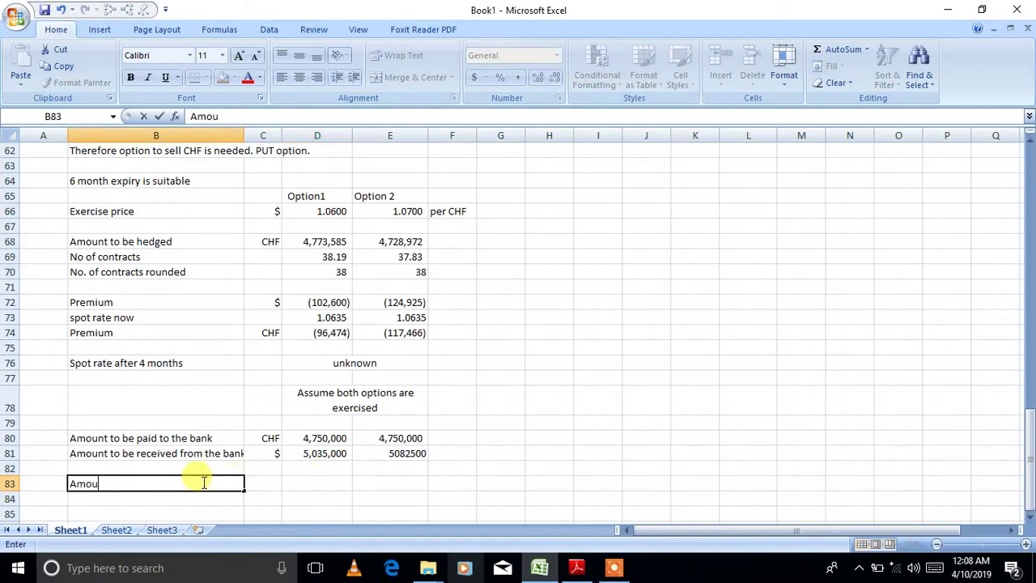
text(nt underhedged)
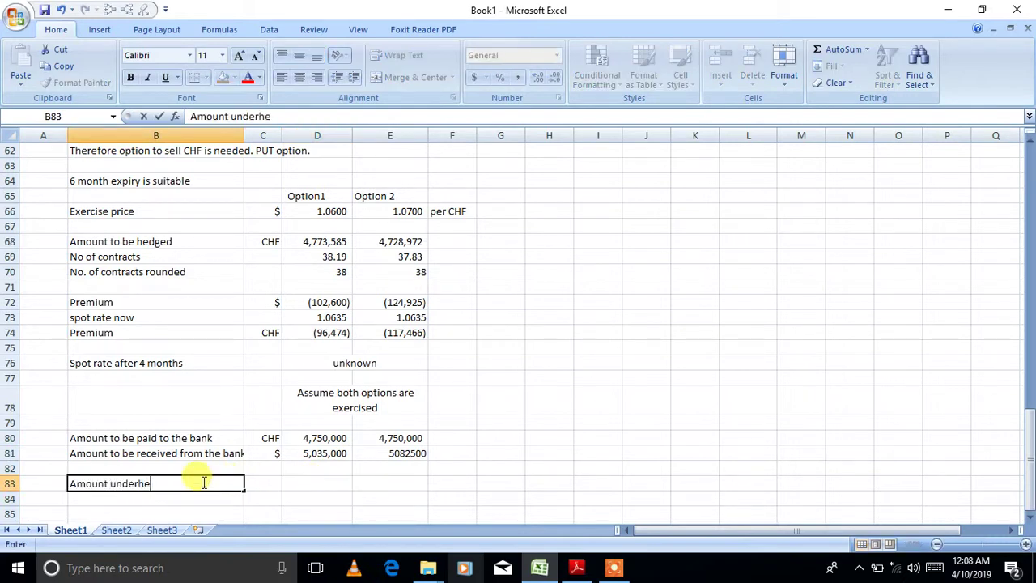
key(Tab)
key(Tab)
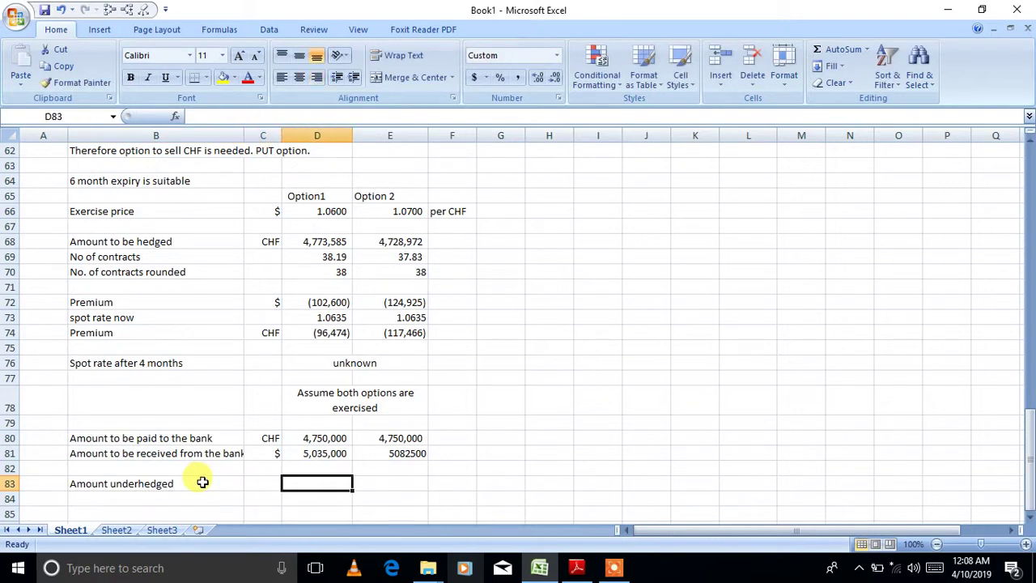
text(=5060000)
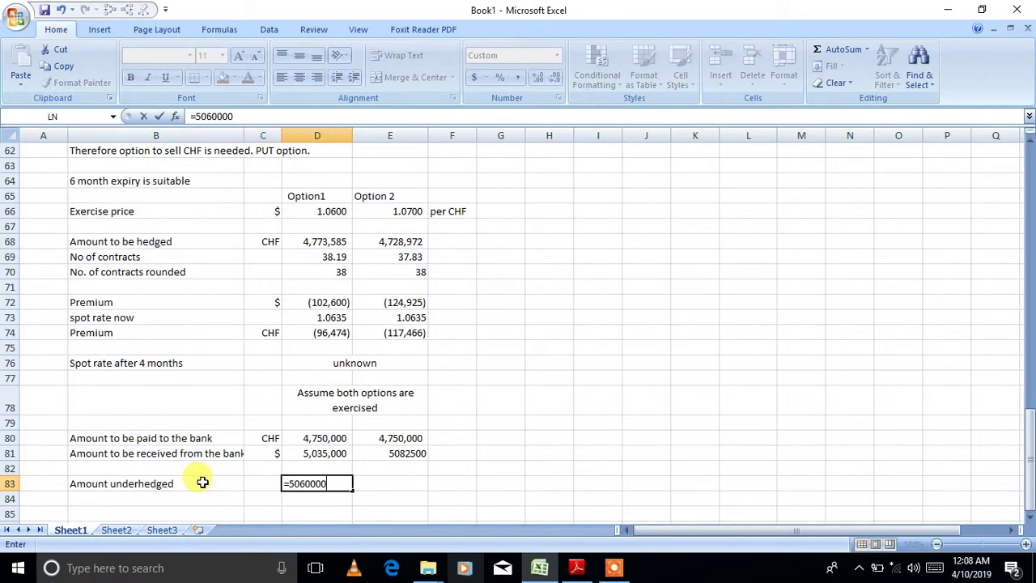
text(-)
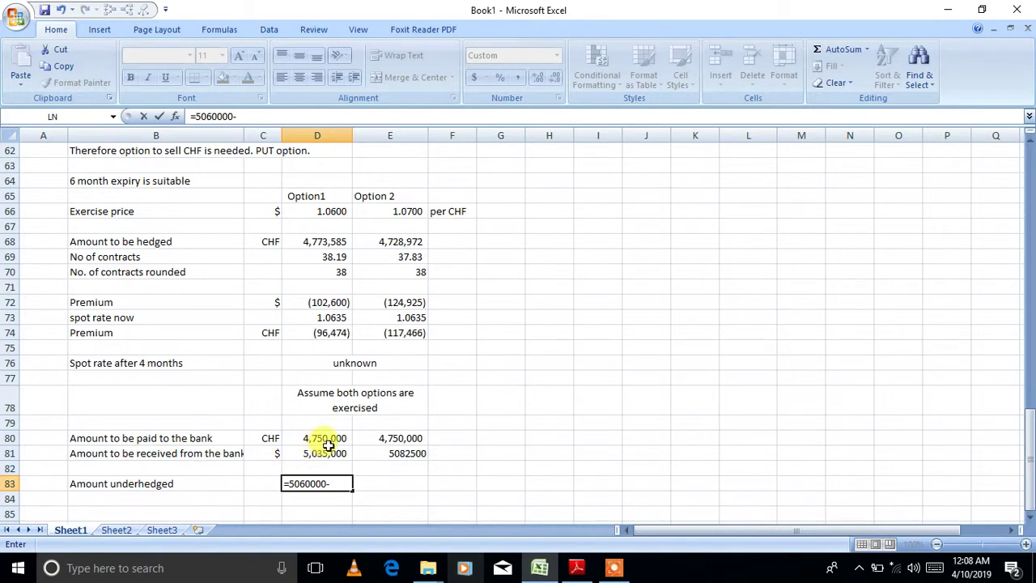
click(326, 451)
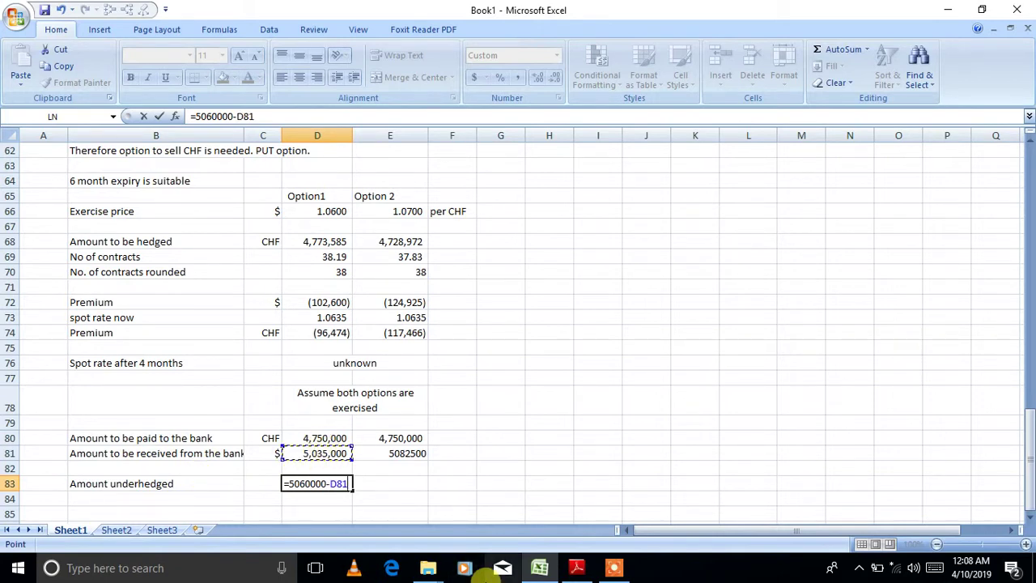
key(Return)
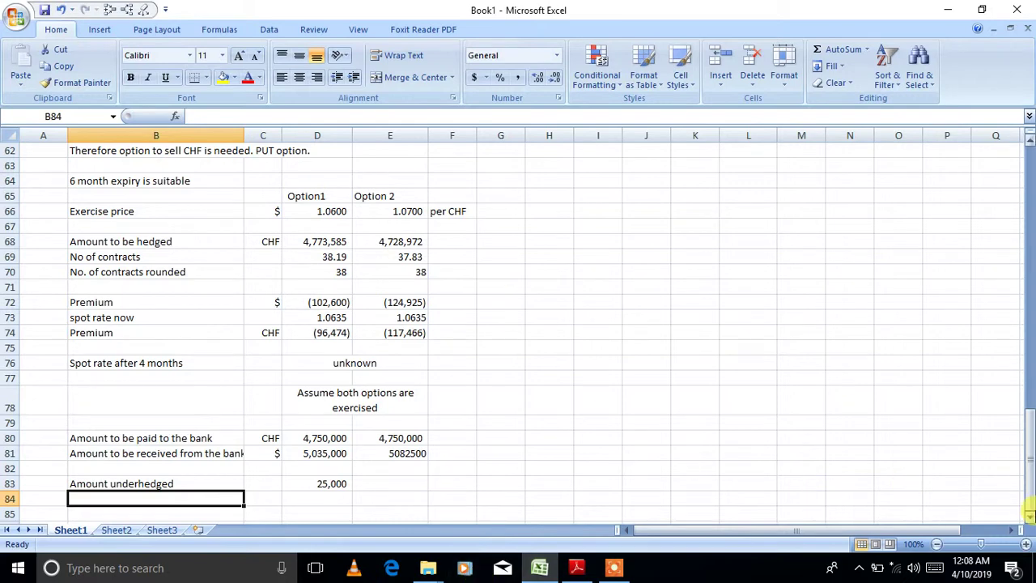
- Format Option 2's received amount in Comma Style with no decimals, showing 5,082,500
click(1030, 515)
click(1030, 516)
click(1029, 516)
click(1029, 515)
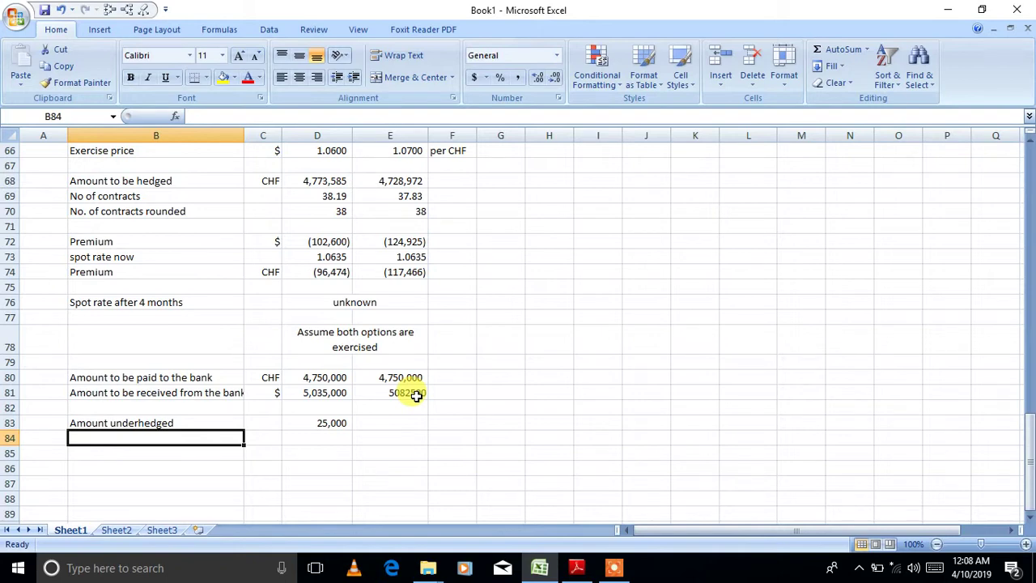
drag(416, 394, 411, 435)
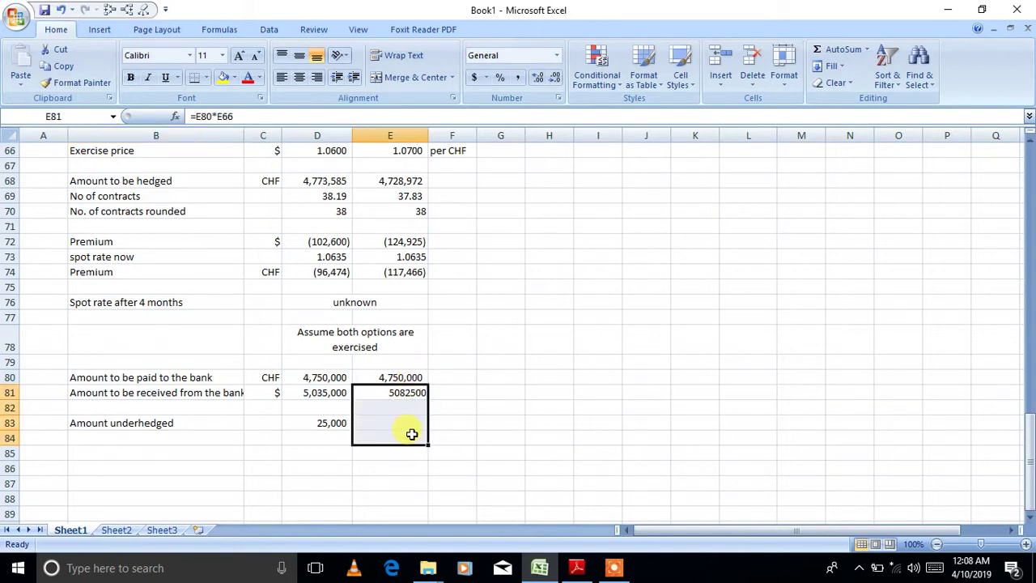
click(518, 76)
click(550, 79)
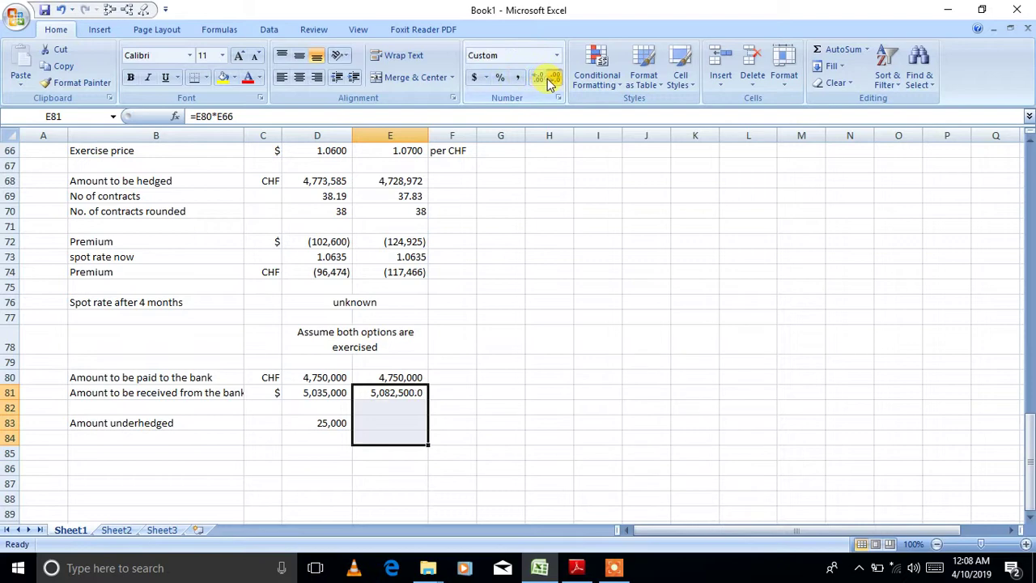
click(550, 78)
click(170, 437)
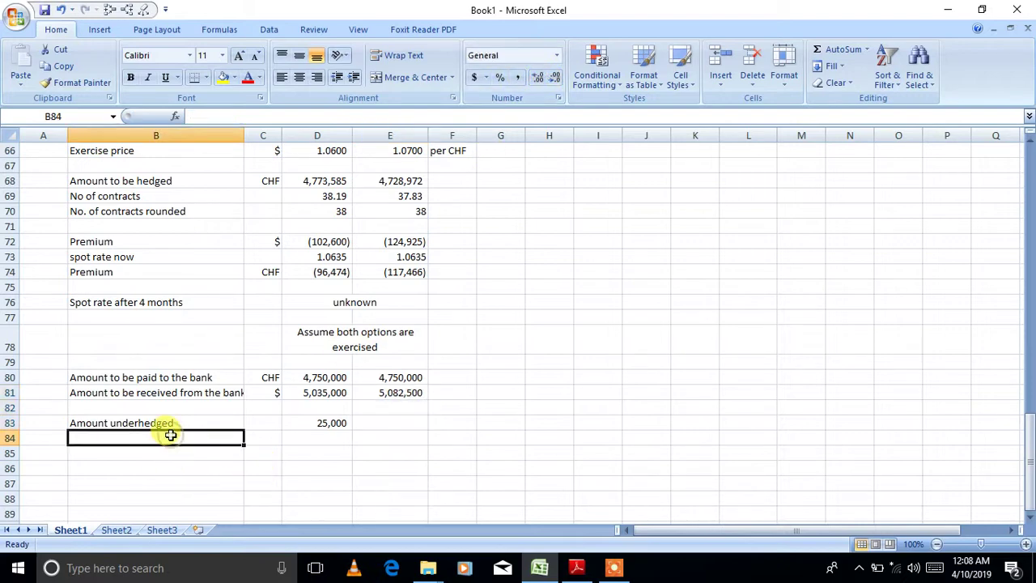
- Add an 'Amount overhedged' row with =E81-5060000, giving 22,500 for Option 2
text(Amount overhe)
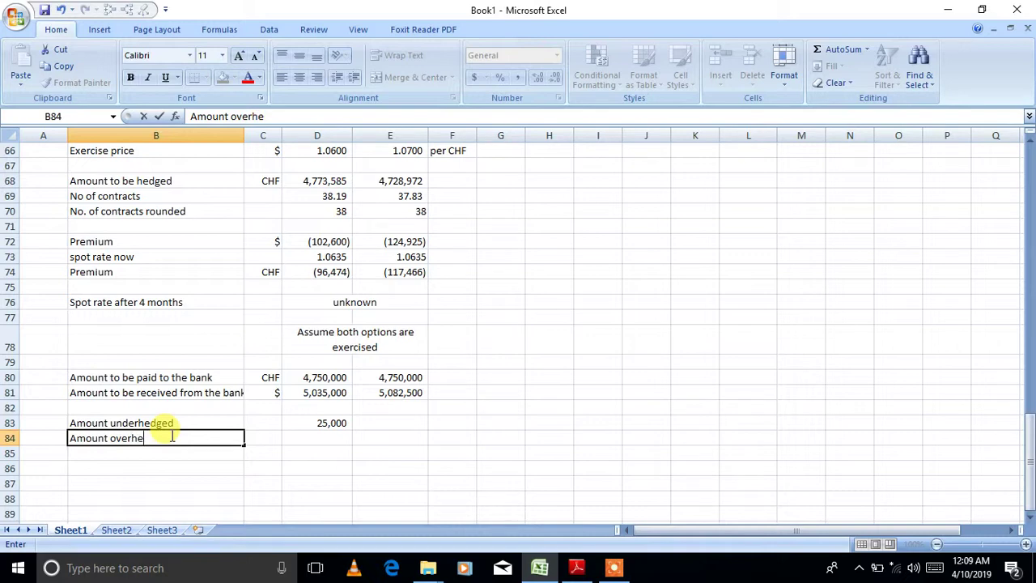
text(dged)
key(Tab)
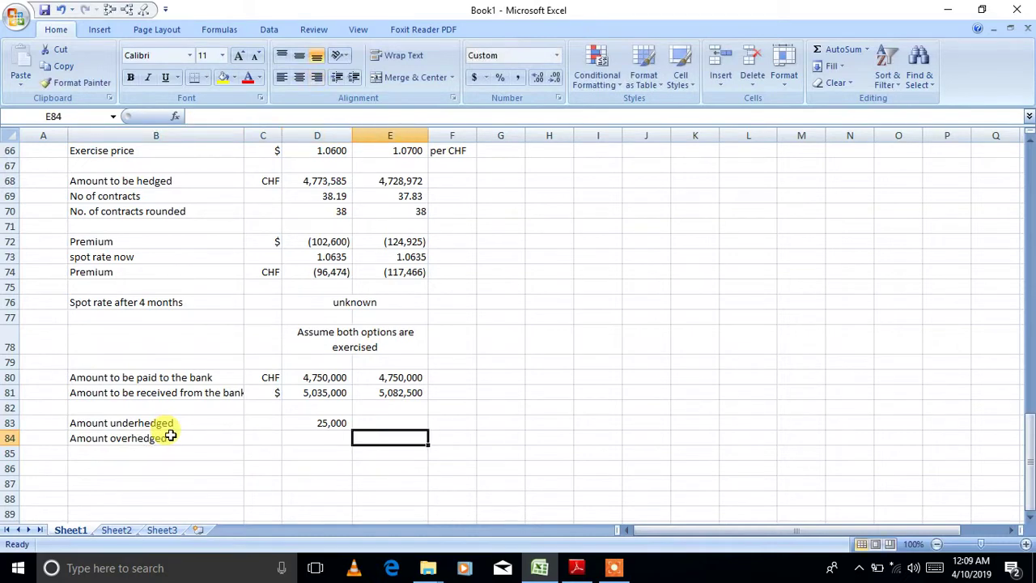
text(=)
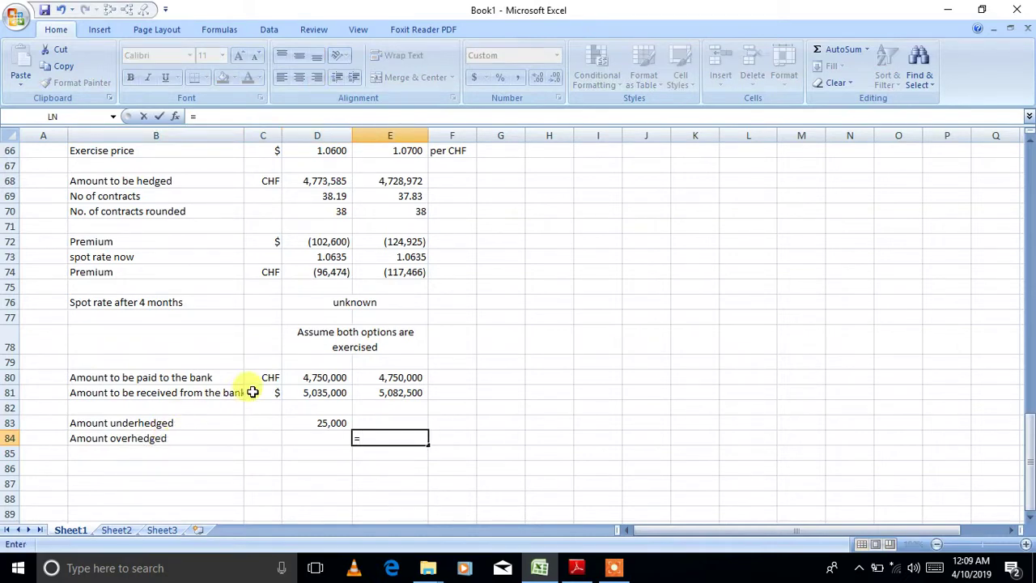
click(378, 392)
text(-5060000)
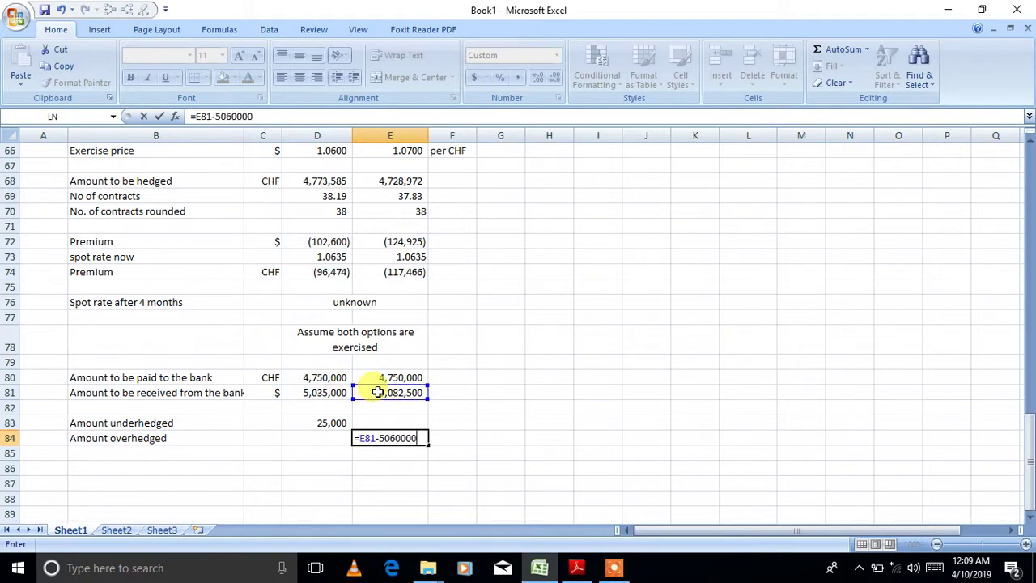
key(Return)
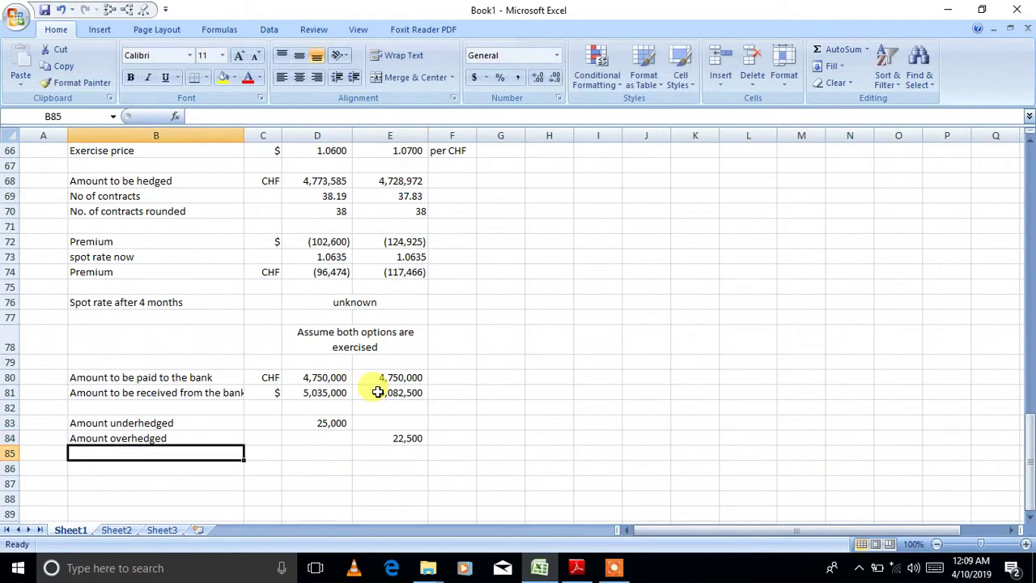
- Put $ unit labels in C83 and C84
click(264, 422)
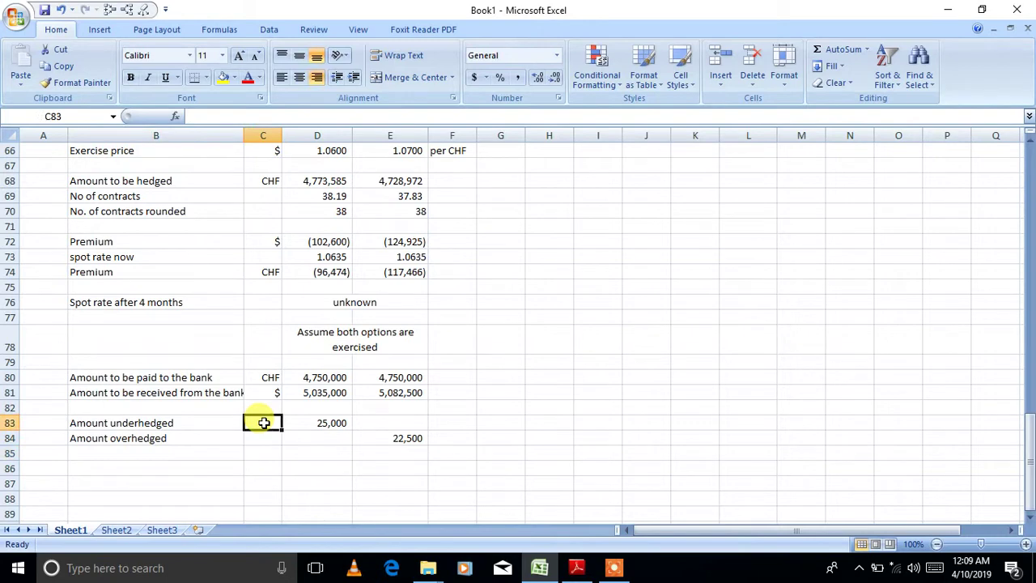
text($)
key(Return)
text($)
key(Return)
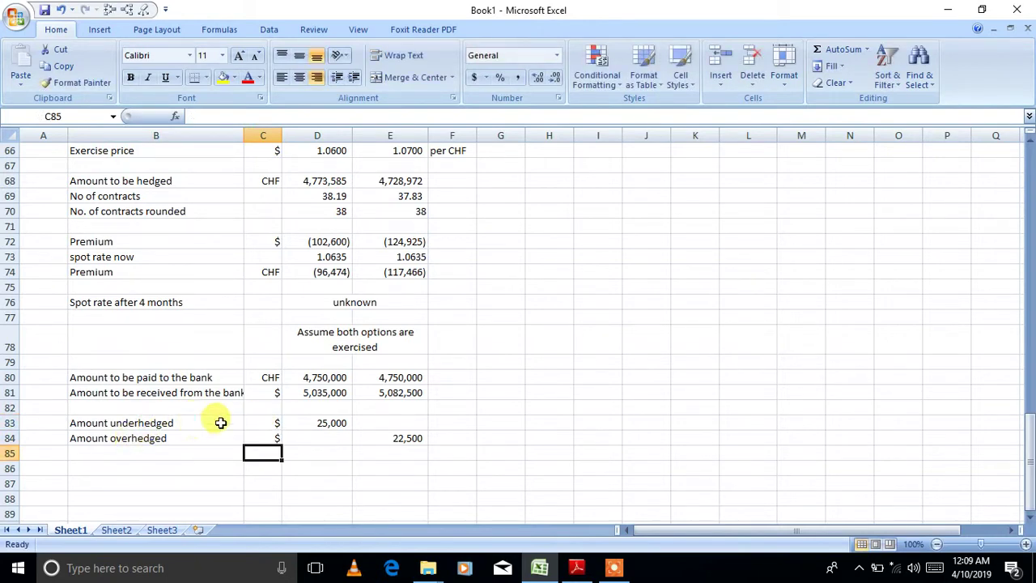
click(336, 393)
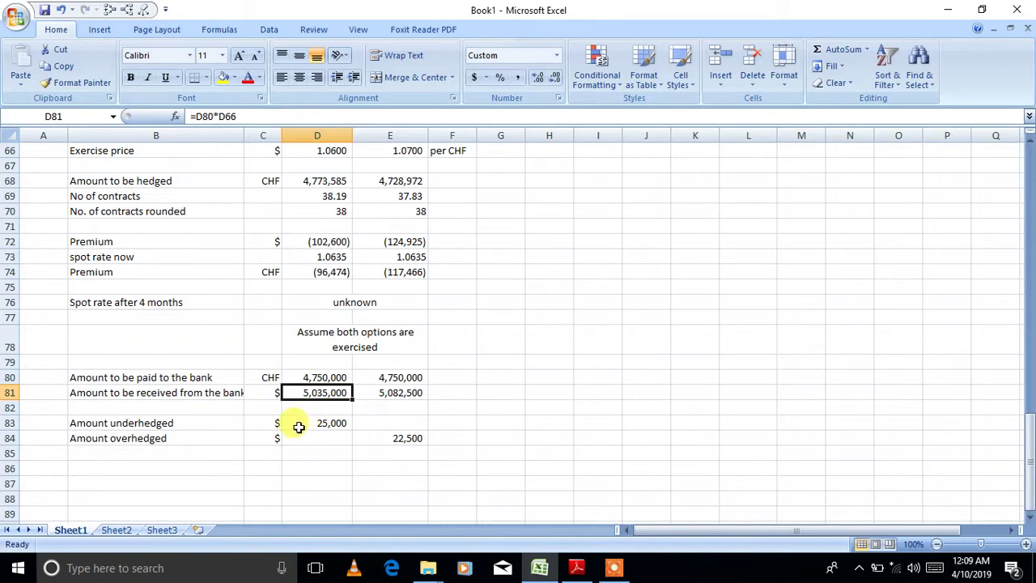
click(301, 424)
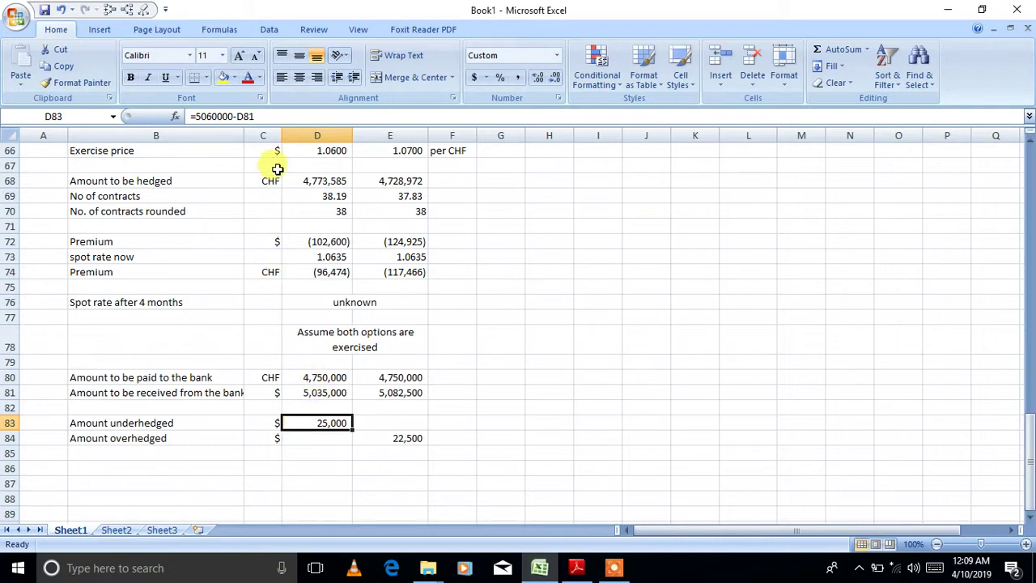
drag(297, 172, 401, 384)
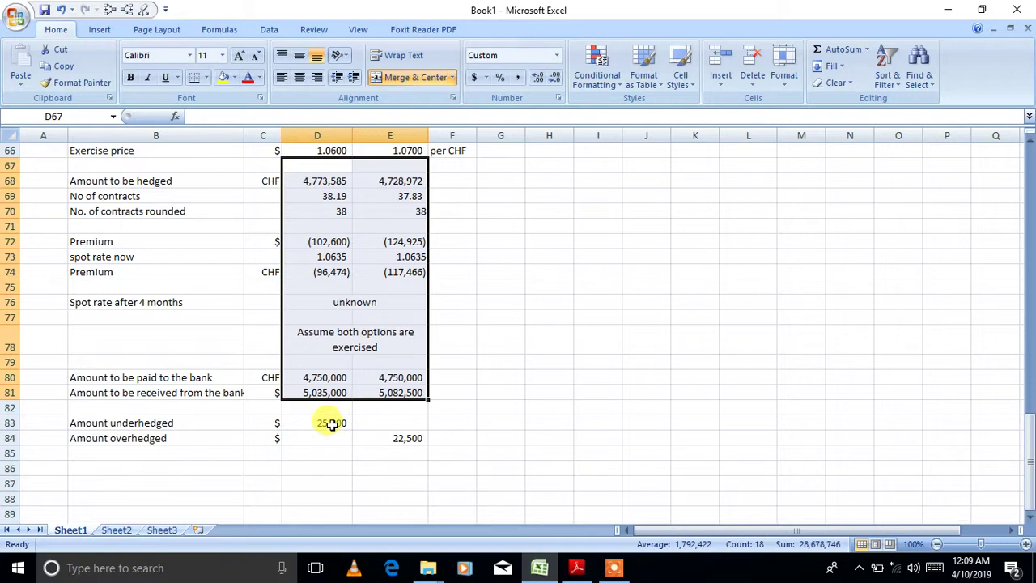
click(332, 424)
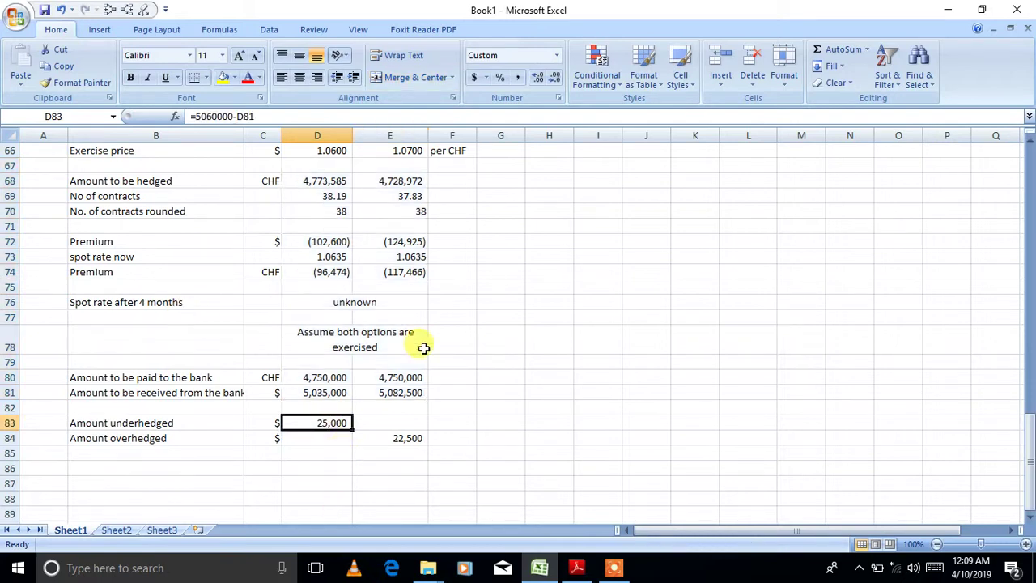
- Write the note 'Assuming under/over hedged amount was hedged using forward contracts.' in B86
click(152, 469)
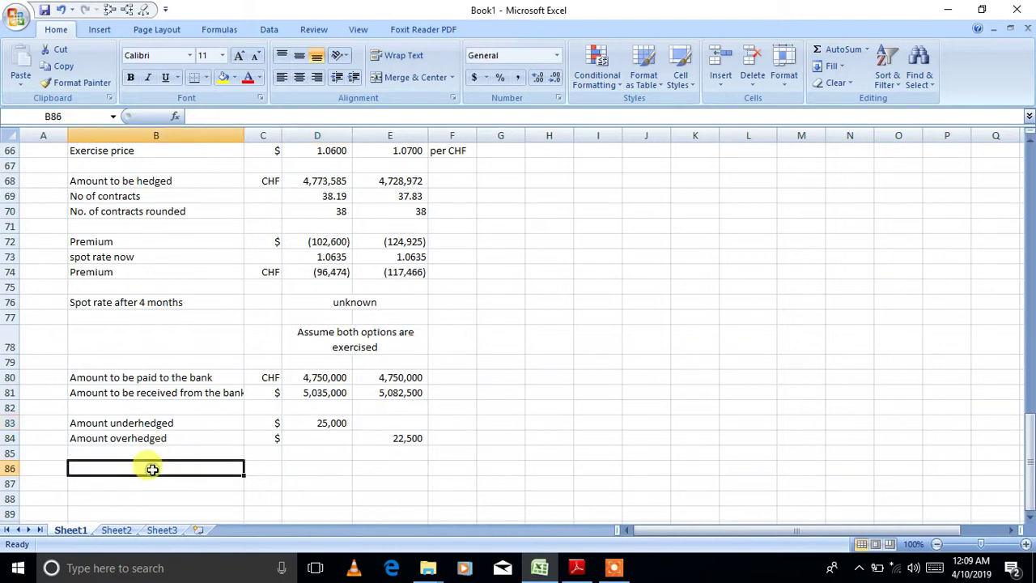
text(Assuming)
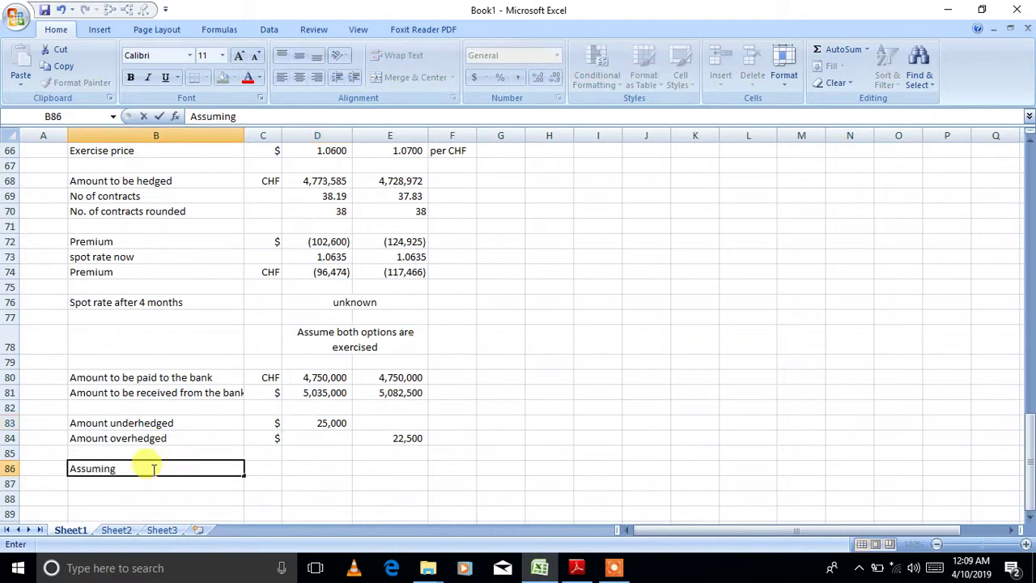
text( under/over hedge)
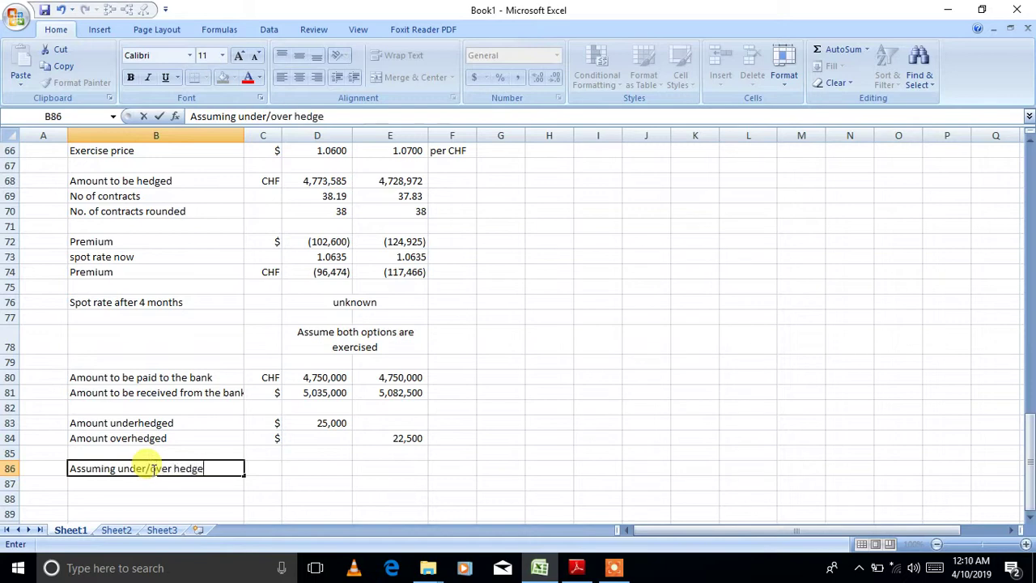
text(d amount was )
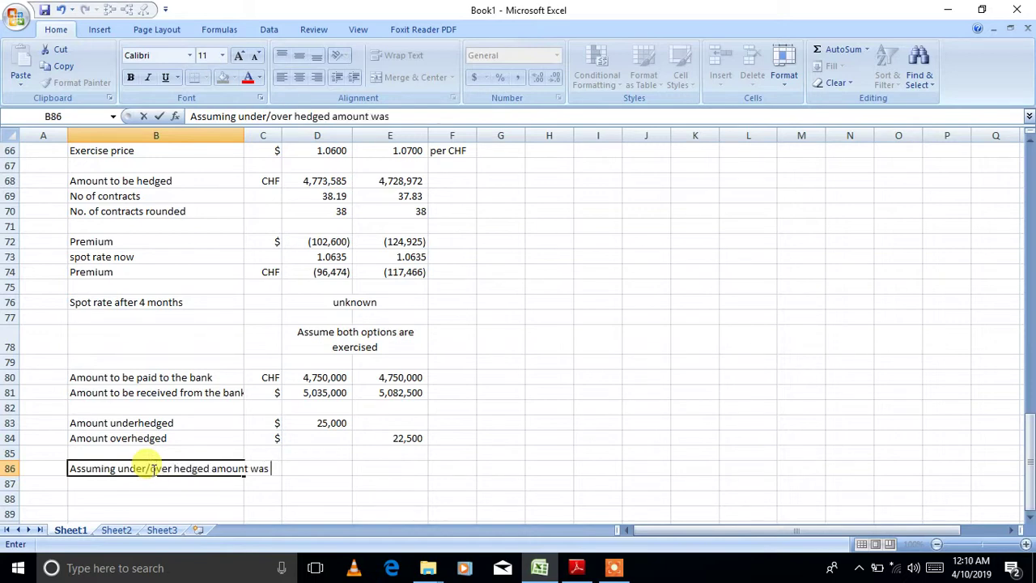
text(hedged)
key(BackSpace)
text(ing)
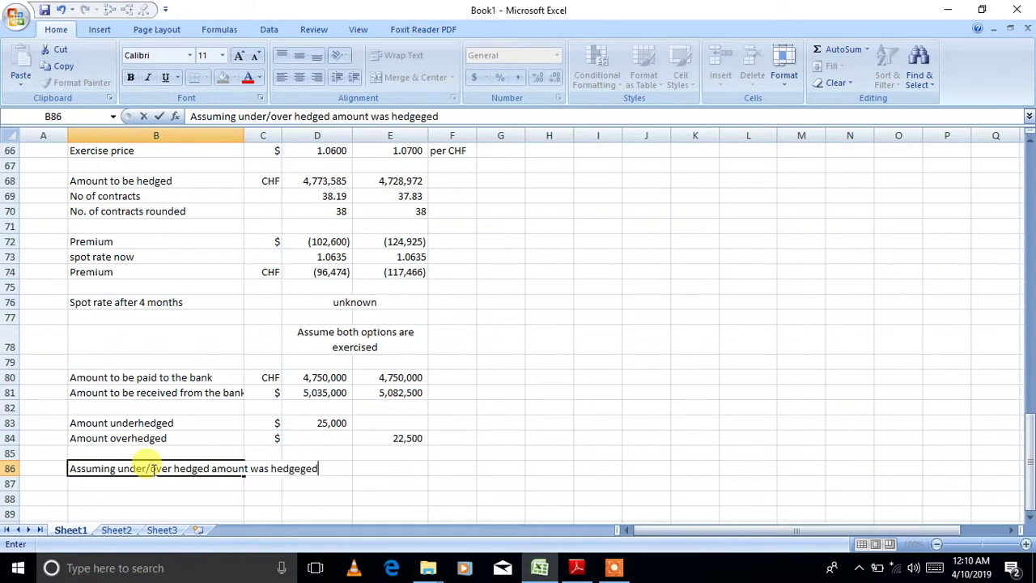
key(BackSpace)
key(BackSpace)
key(BackSpace)
text(d using forwar)
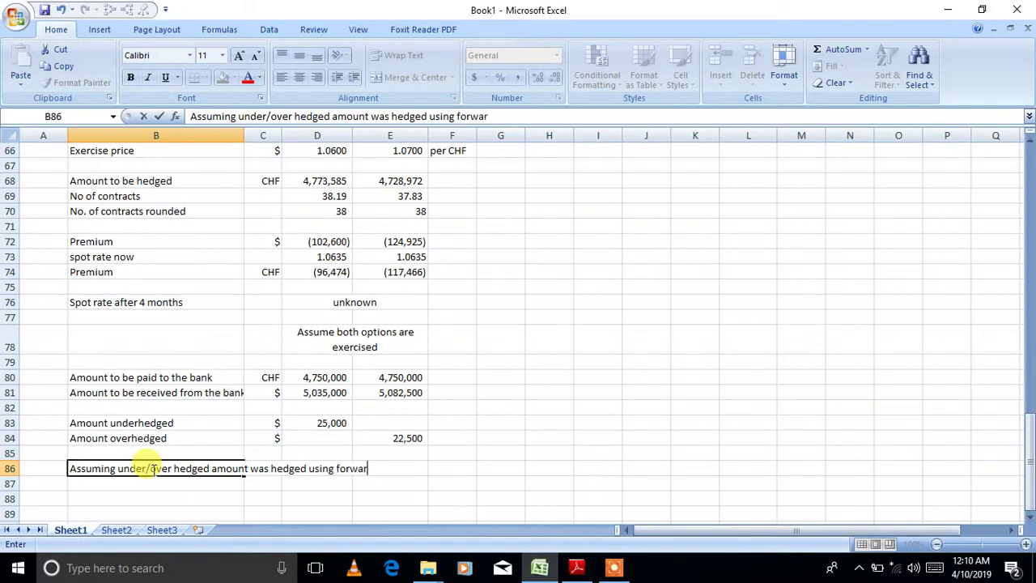
text(d contract)
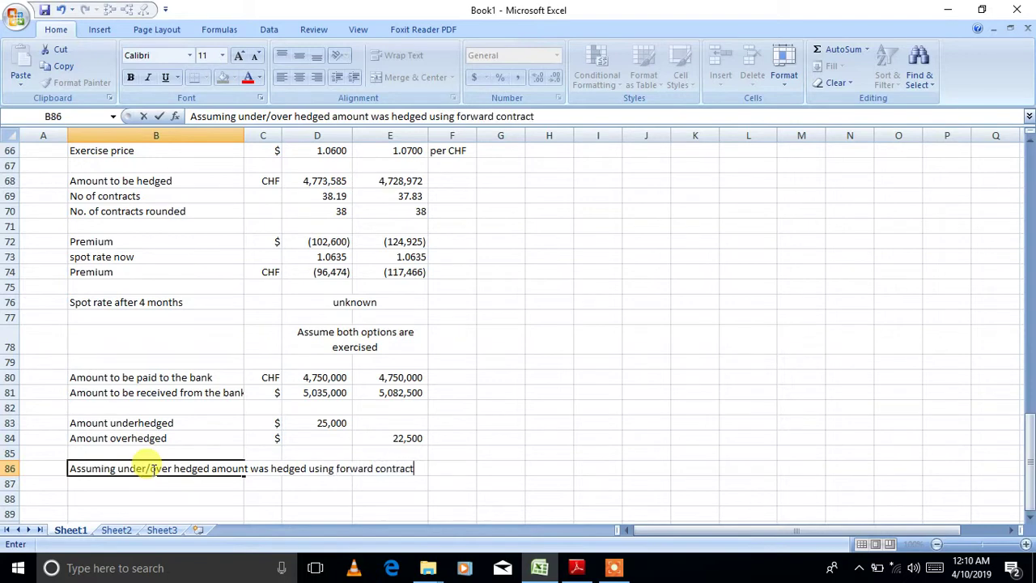
text(s.)
key(Return)
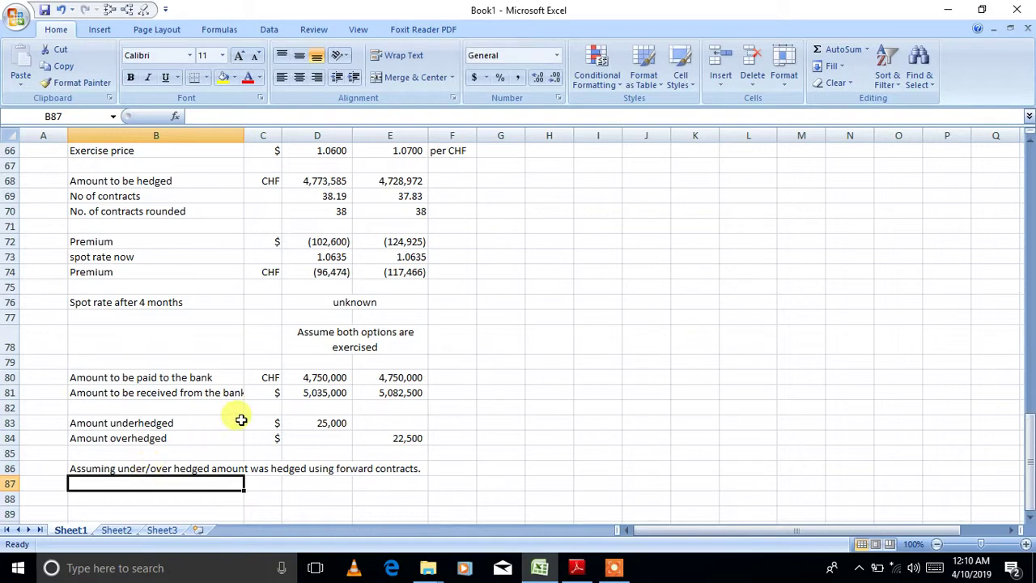
drag(309, 422, 384, 442)
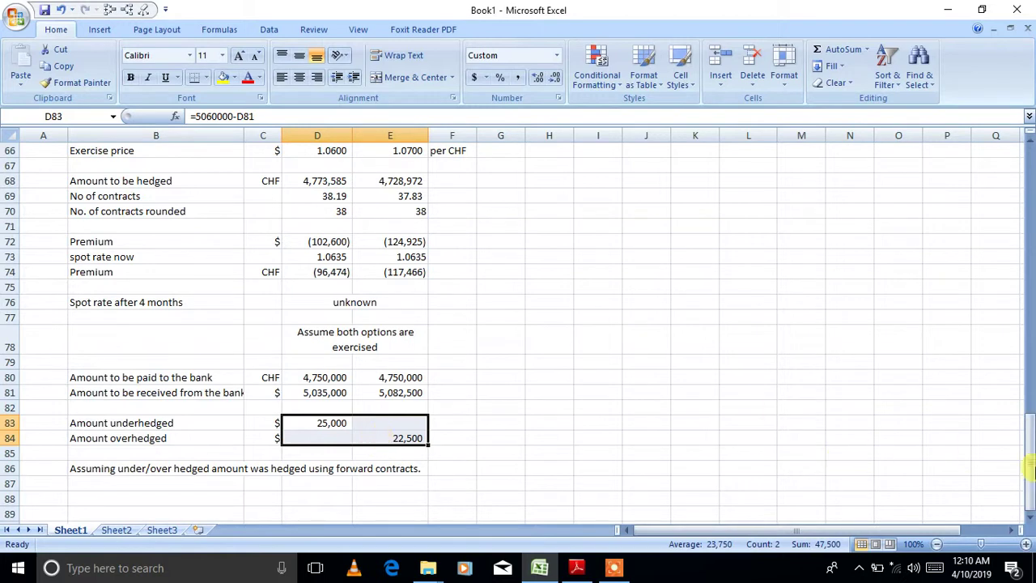
- Enter the 'Forward rate' label in B88, discarding a stray entry started in D88
click(1029, 515)
click(1029, 515)
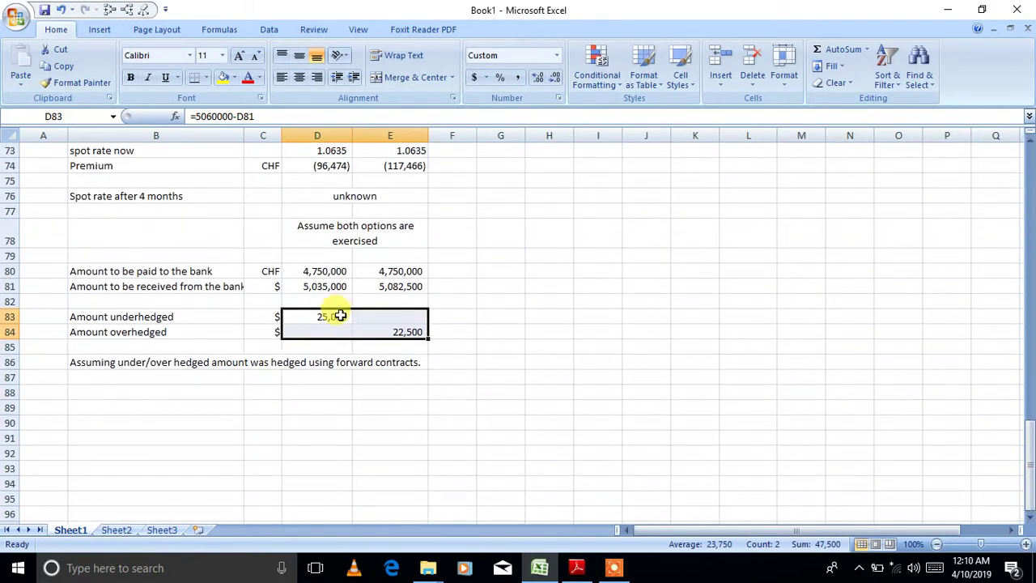
click(322, 393)
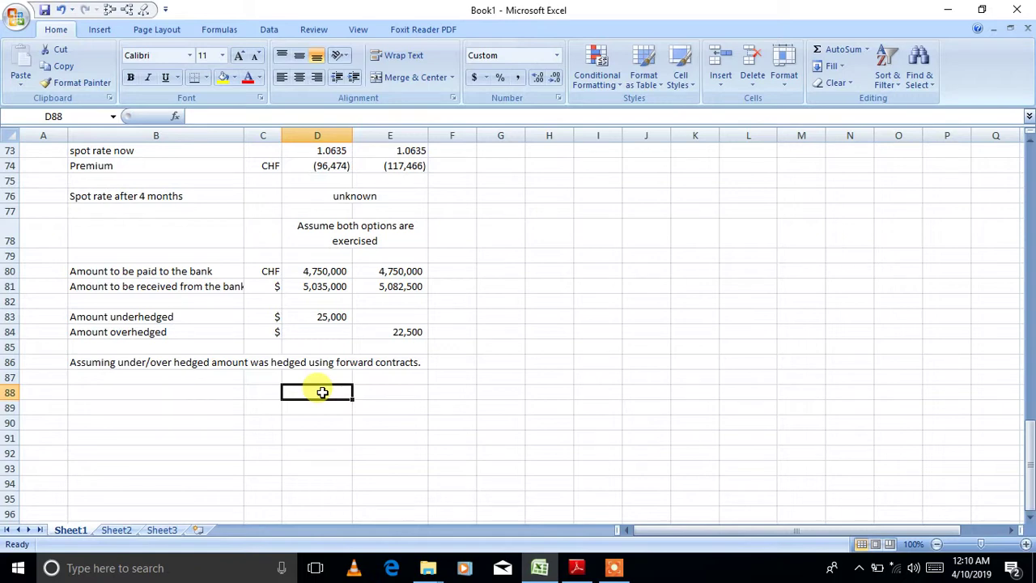
text(=)
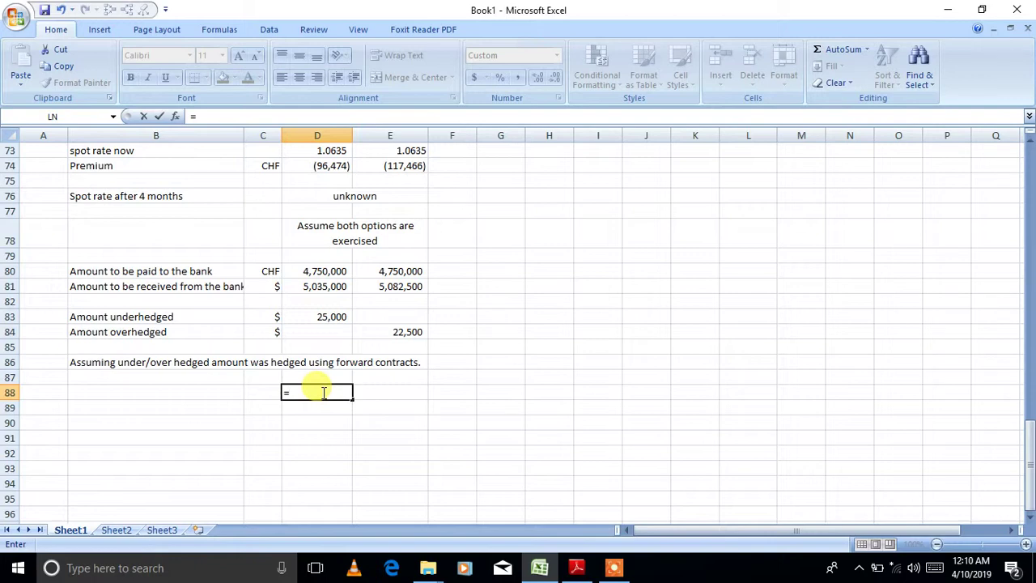
key(Escape)
click(212, 394)
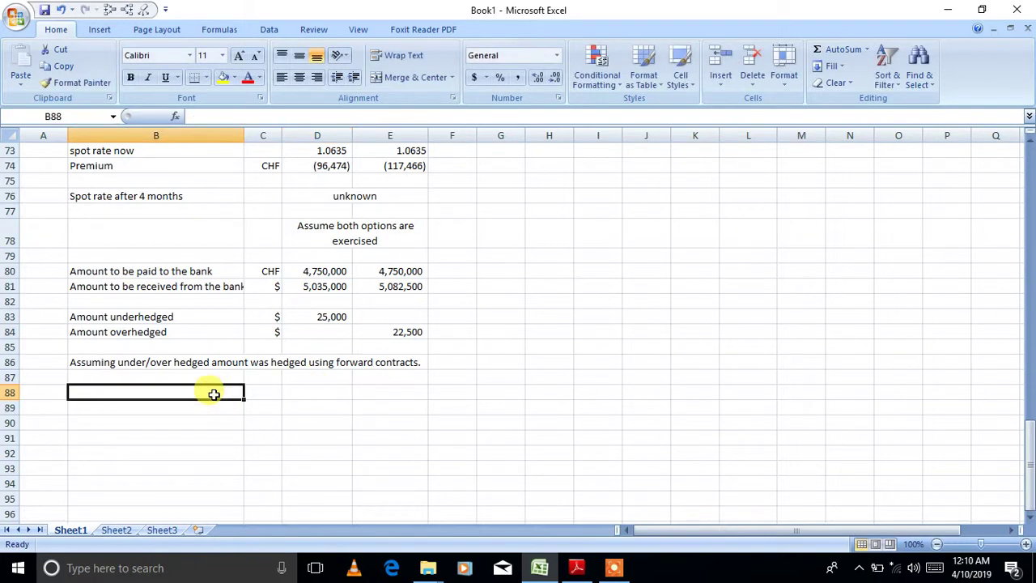
text(Forward rate)
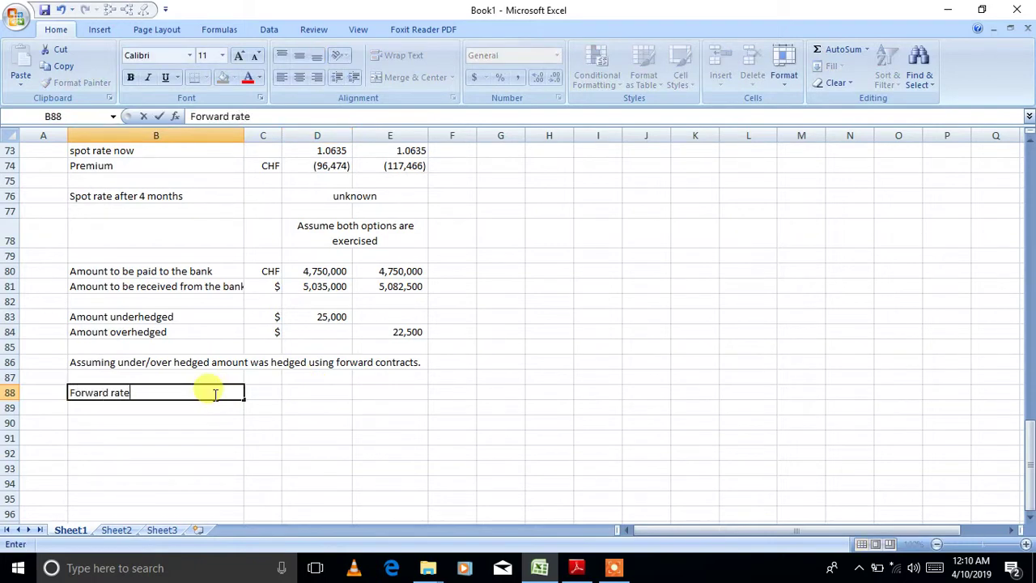
key(Tab)
key(Tab)
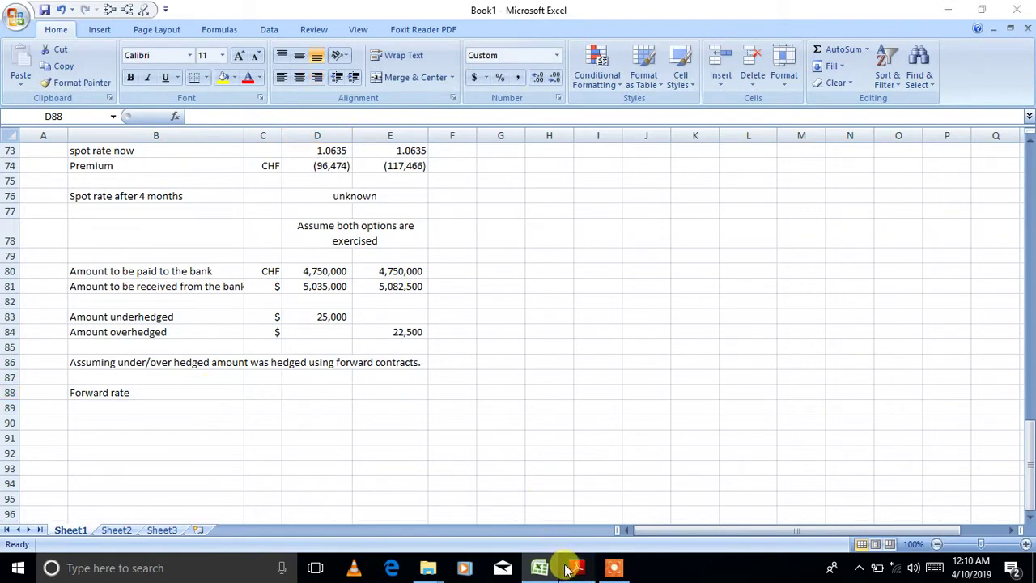
click(570, 568)
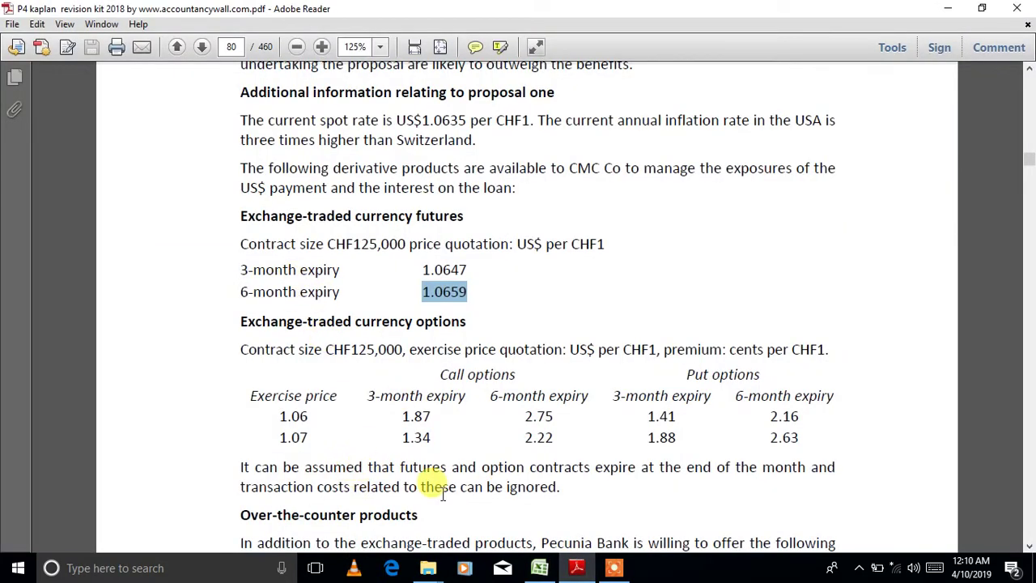
click(1029, 546)
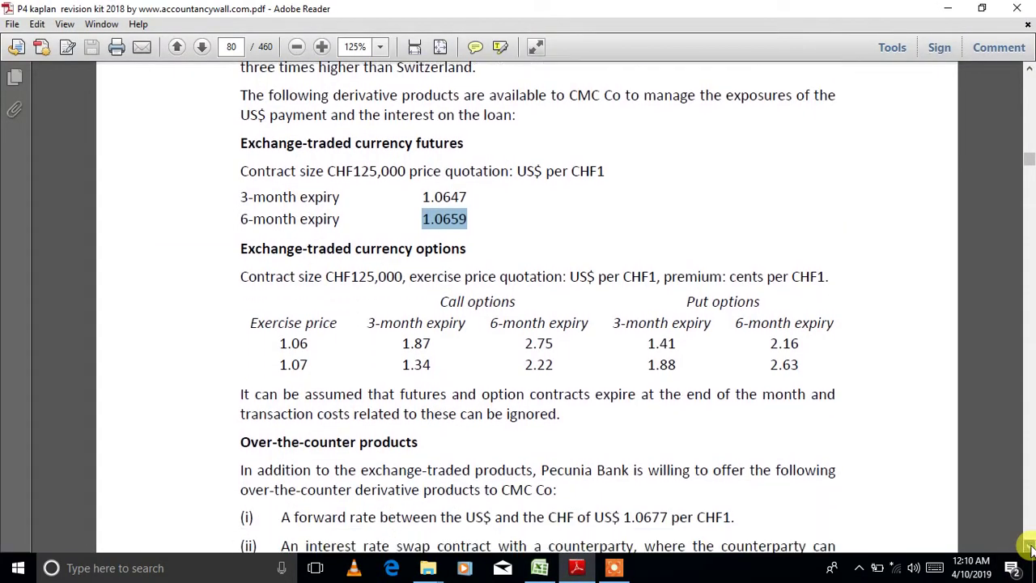
click(1029, 547)
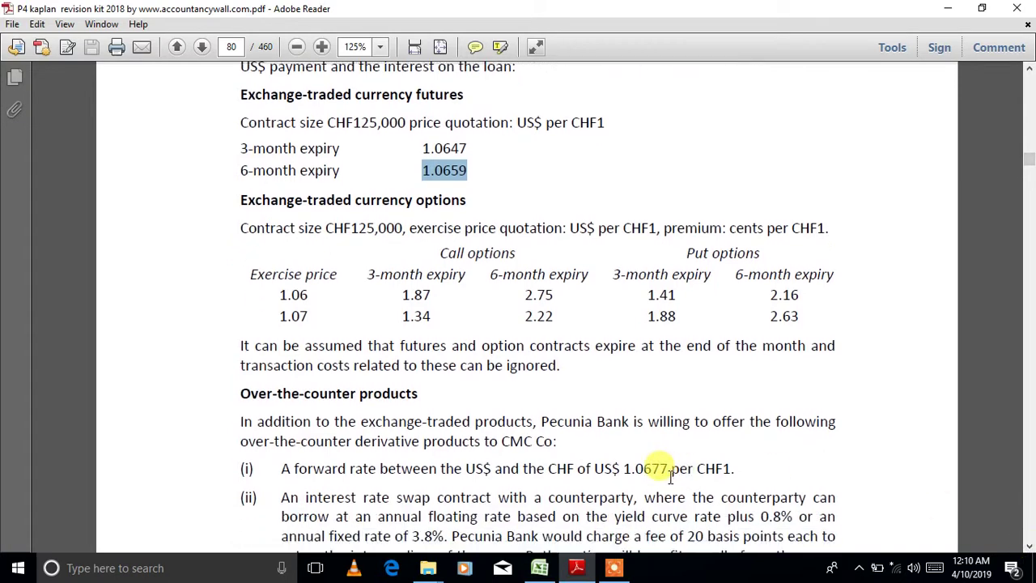
click(539, 568)
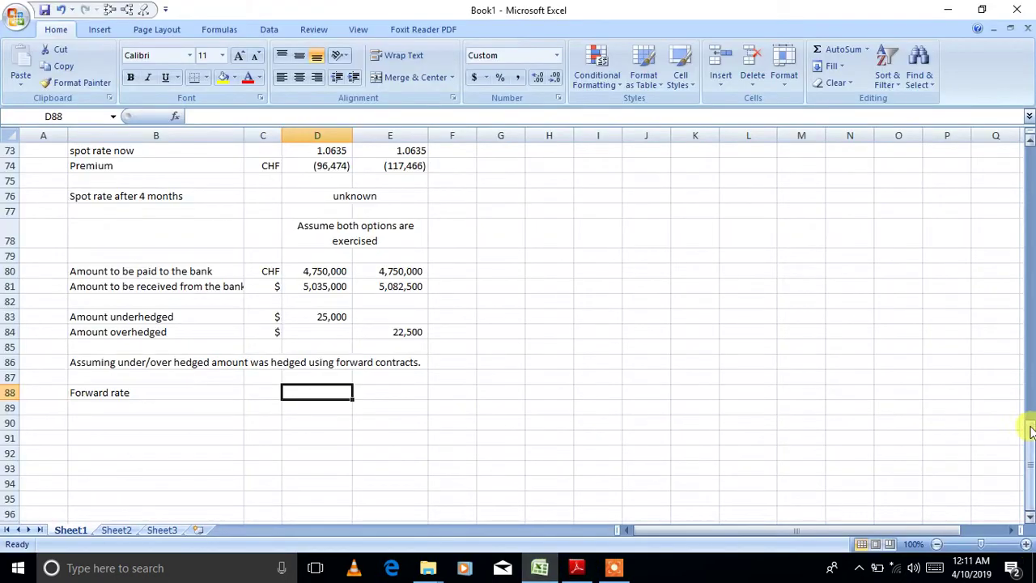
- Enter the forward rate 1.0677 in D88 and E88 for both options
drag(1030, 432, 1017, 305)
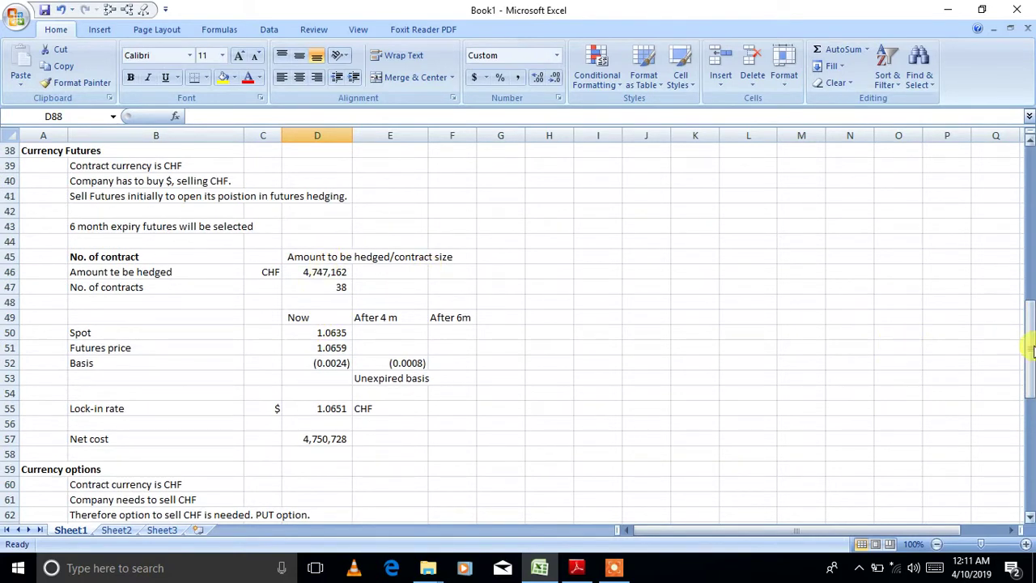
drag(1026, 347, 1026, 279)
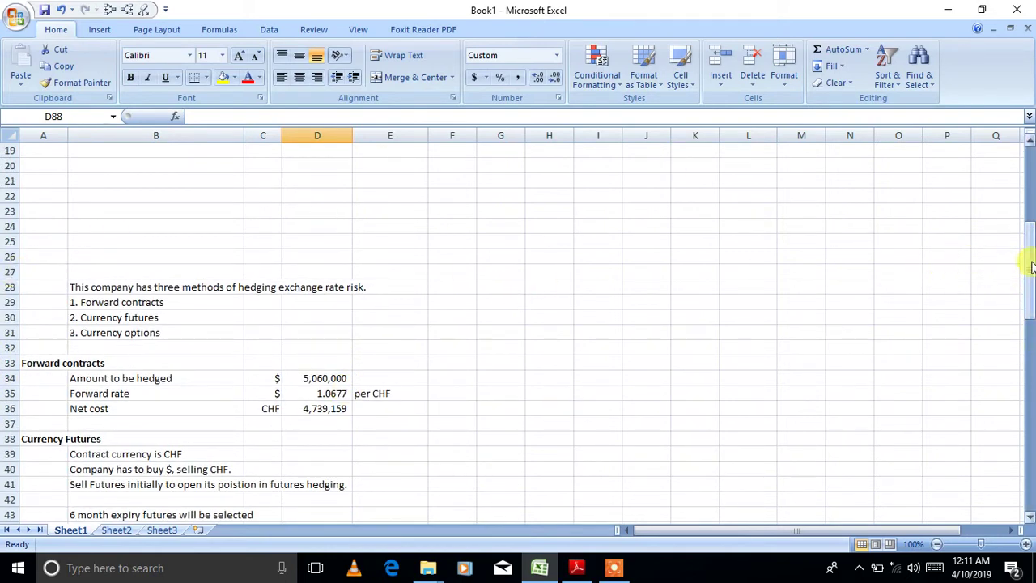
drag(1029, 262, 1028, 515)
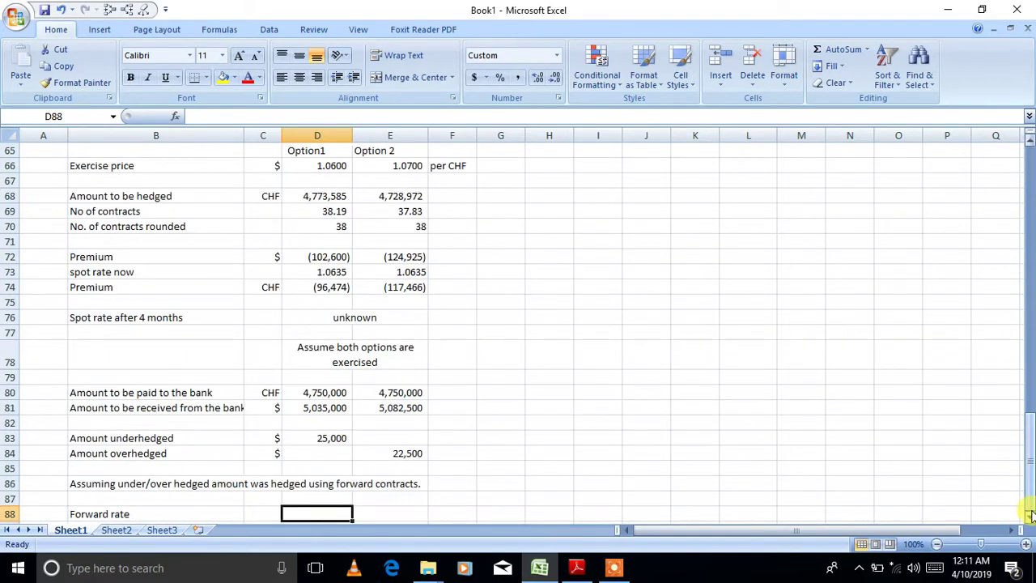
scroll(1030, 518, down, 2)
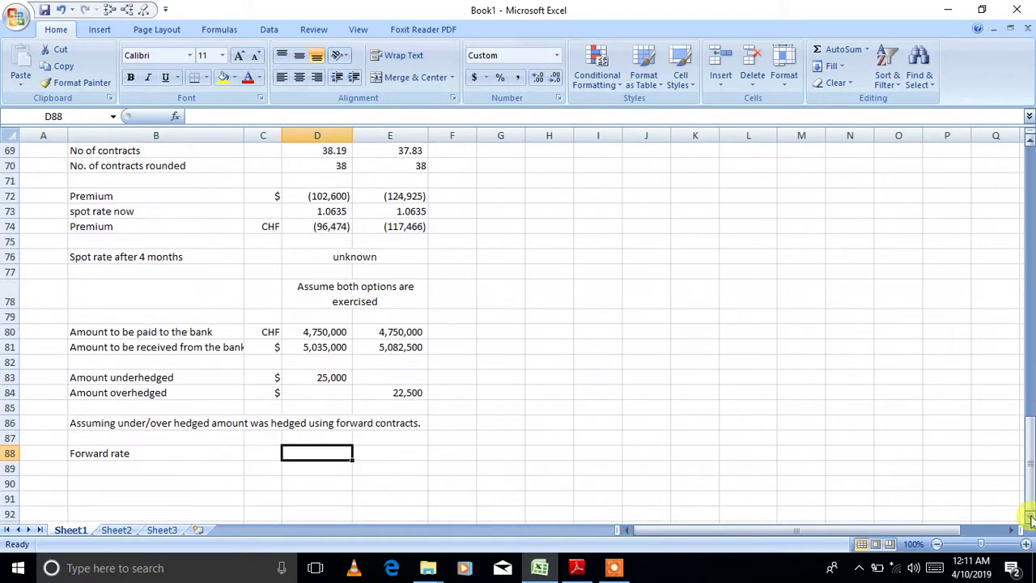
scroll(1030, 519, down, 2)
text(1.0677)
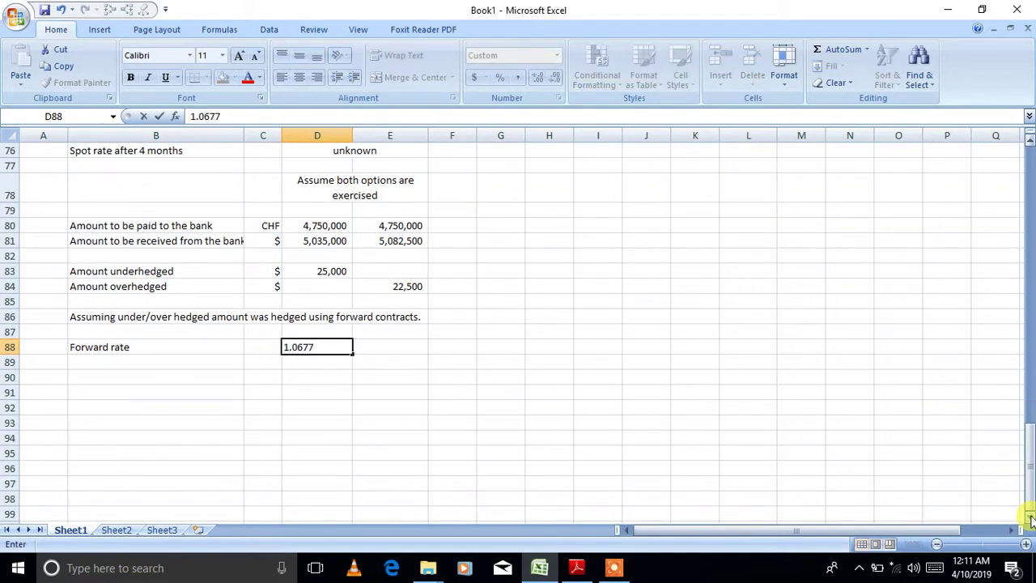
key(Tab)
text(1.0677)
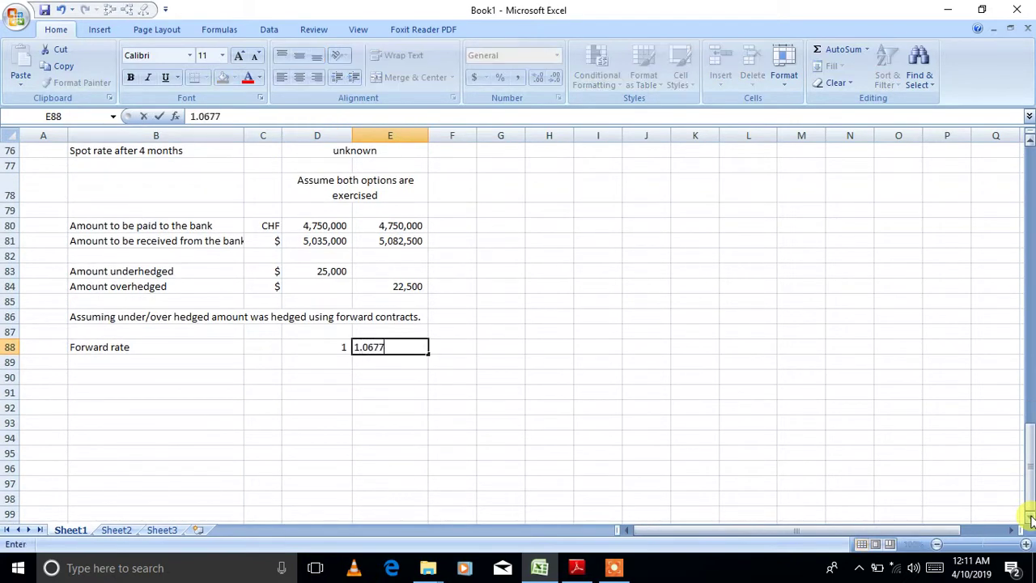
key(Return)
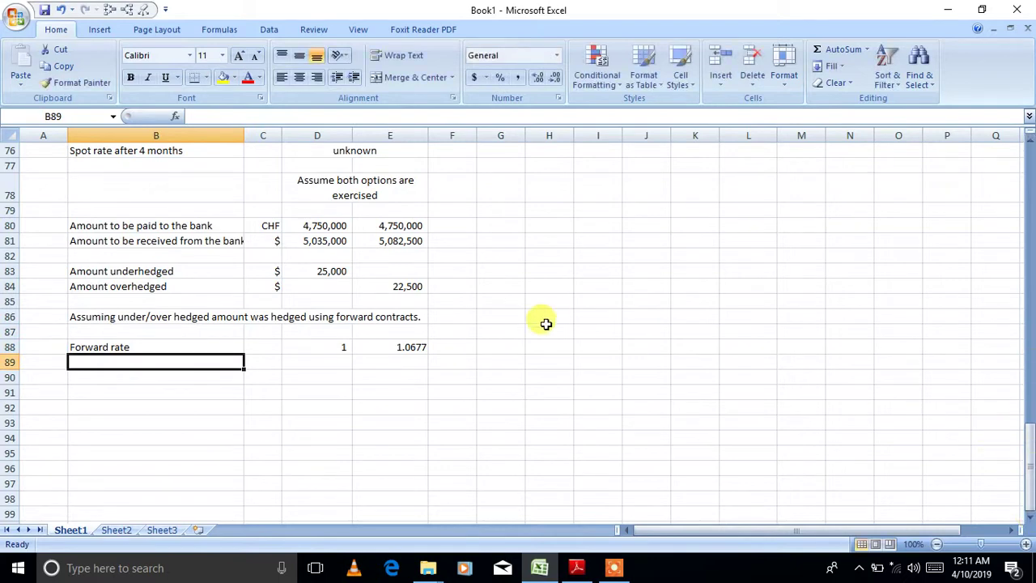
- Display Option1's forward rate as 1.0677 and label row 89 'Cost'
click(333, 347)
click(538, 77)
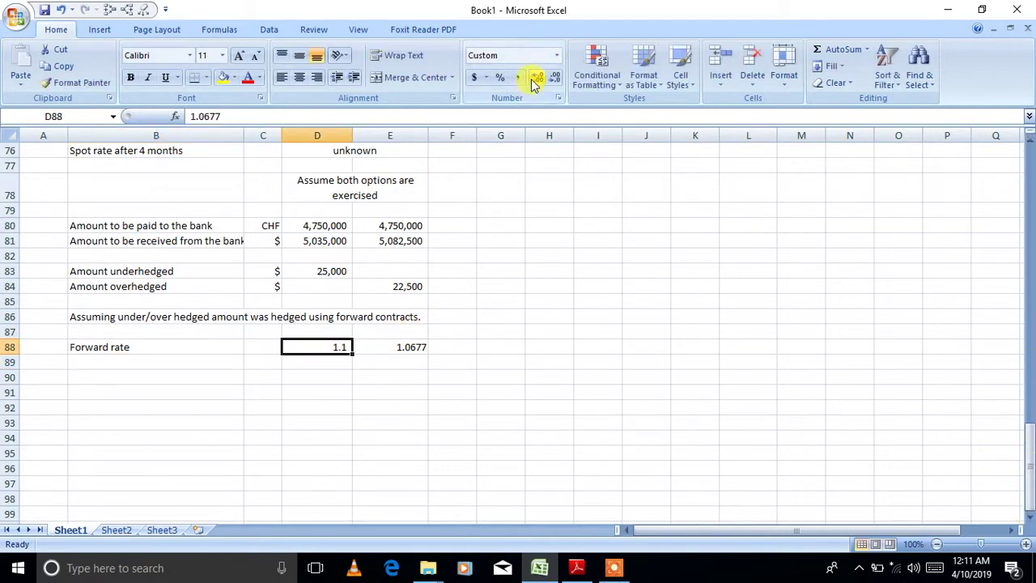
click(537, 76)
click(537, 77)
click(538, 77)
click(138, 361)
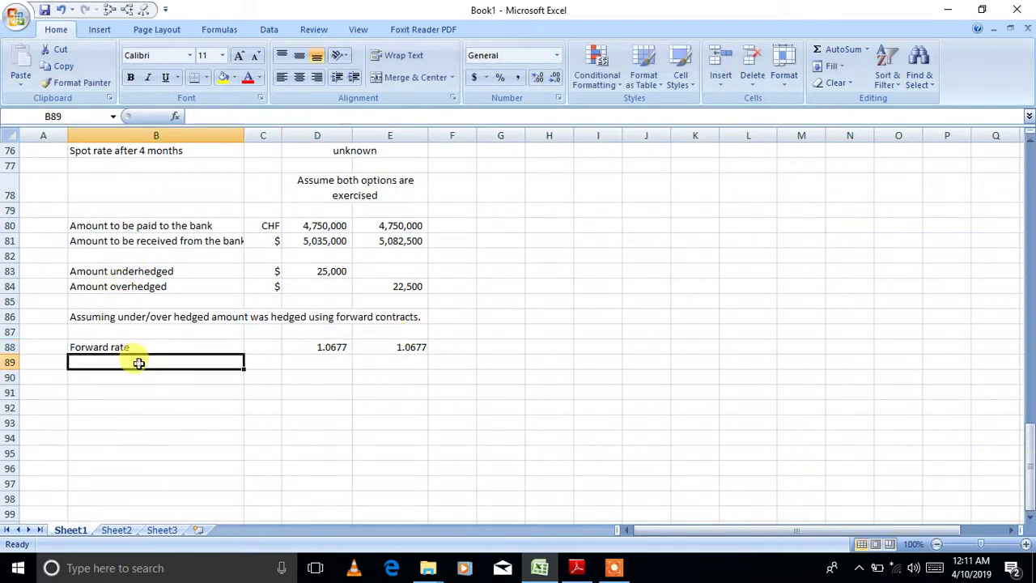
text(Cost)
key(Tab)
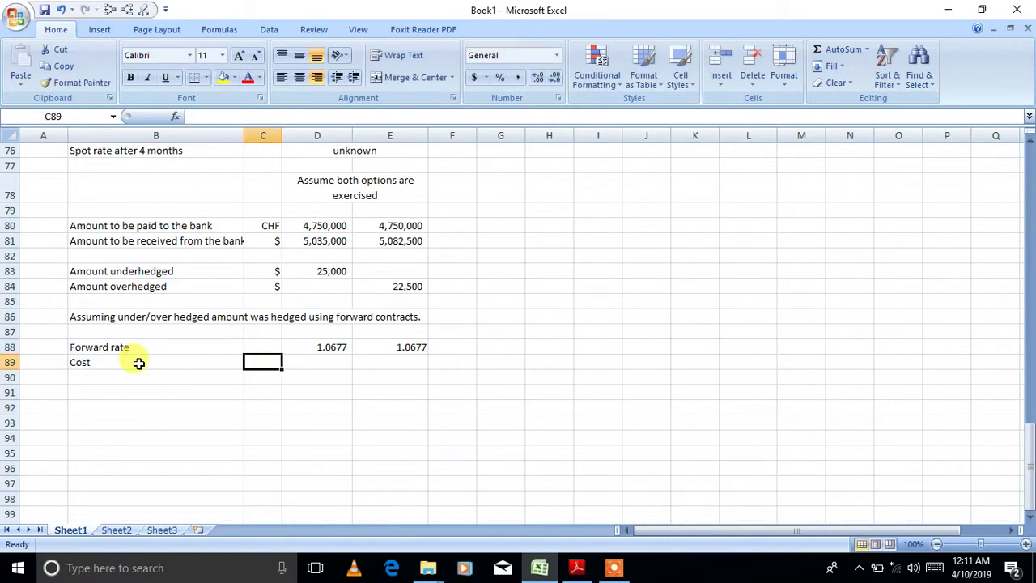
- Enter Option1's cost as =-D83/D88 in CHF, giving (23,415)
key(Tab)
text(=)
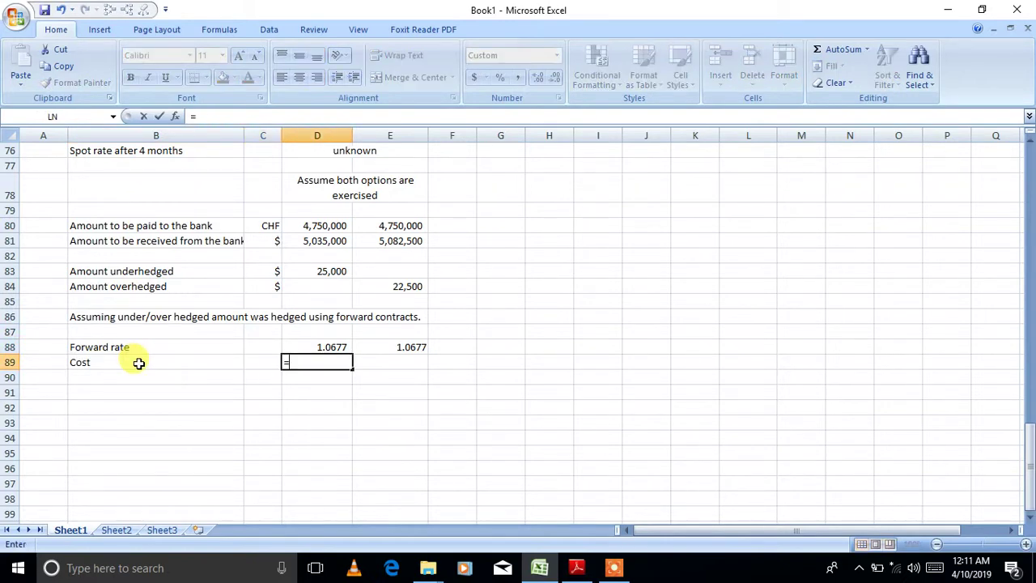
click(321, 267)
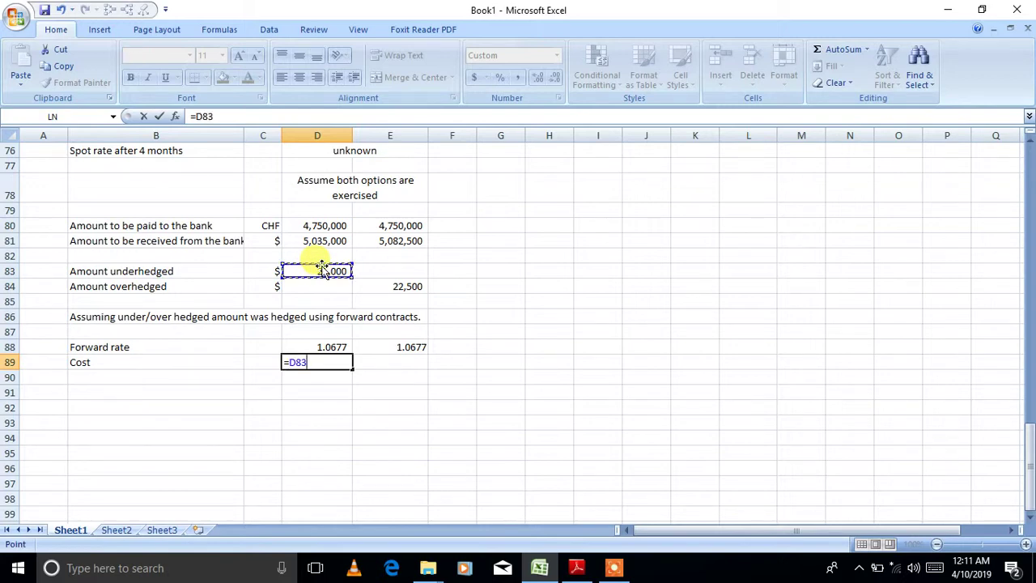
text(/)
click(322, 346)
key(Return)
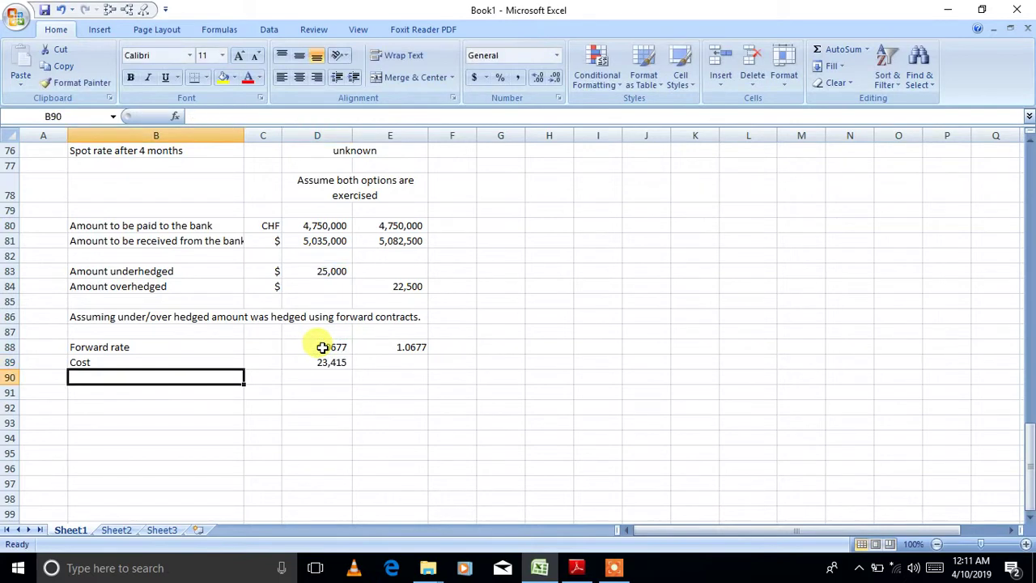
click(263, 362)
text(CHF)
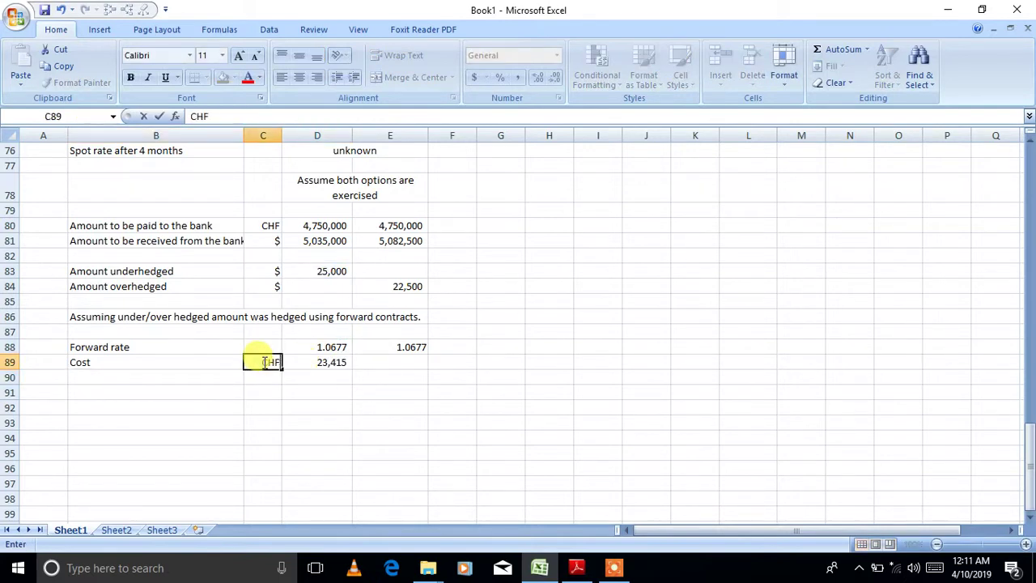
click(318, 361)
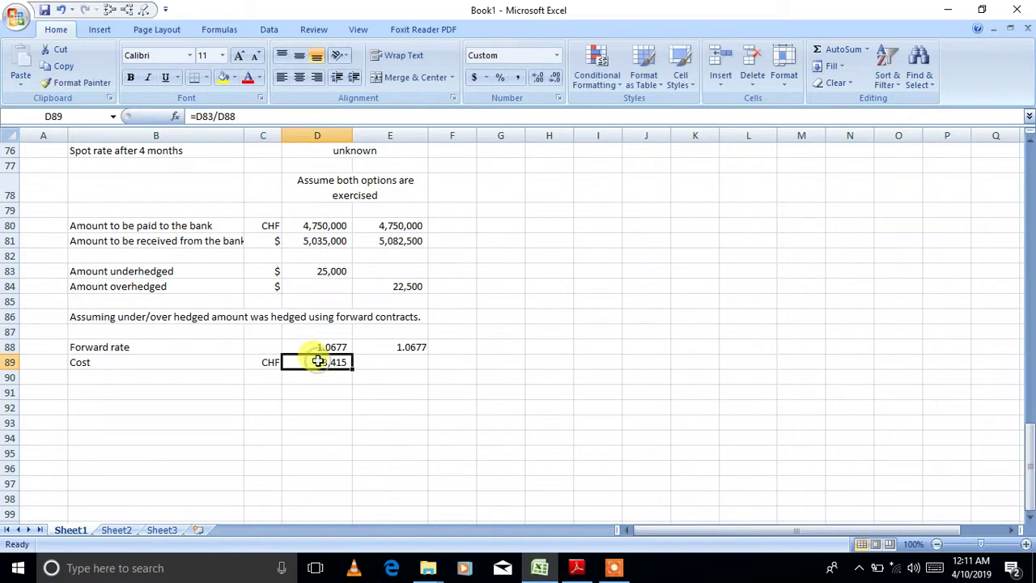
click(196, 116)
text(-)
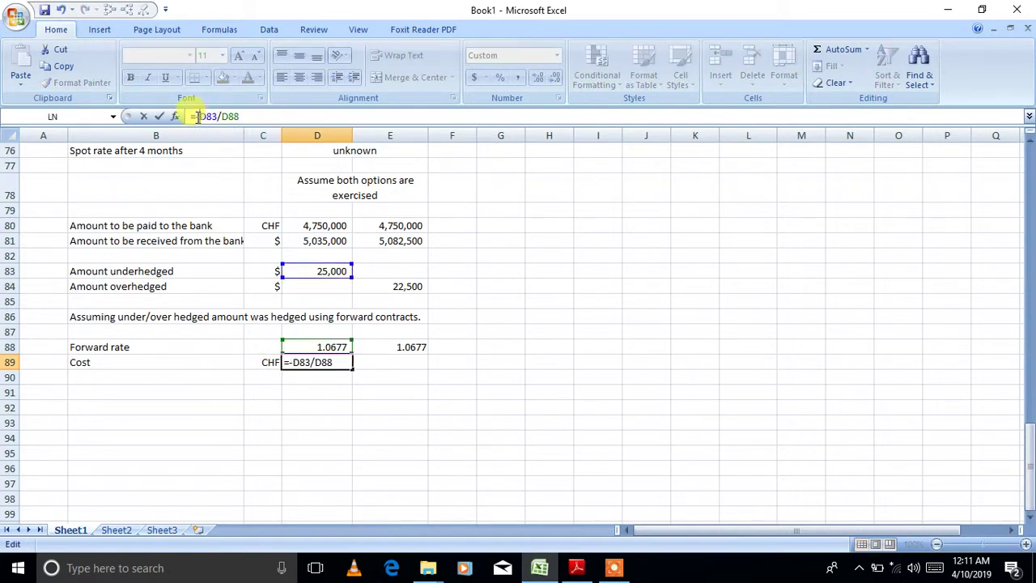
key(Return)
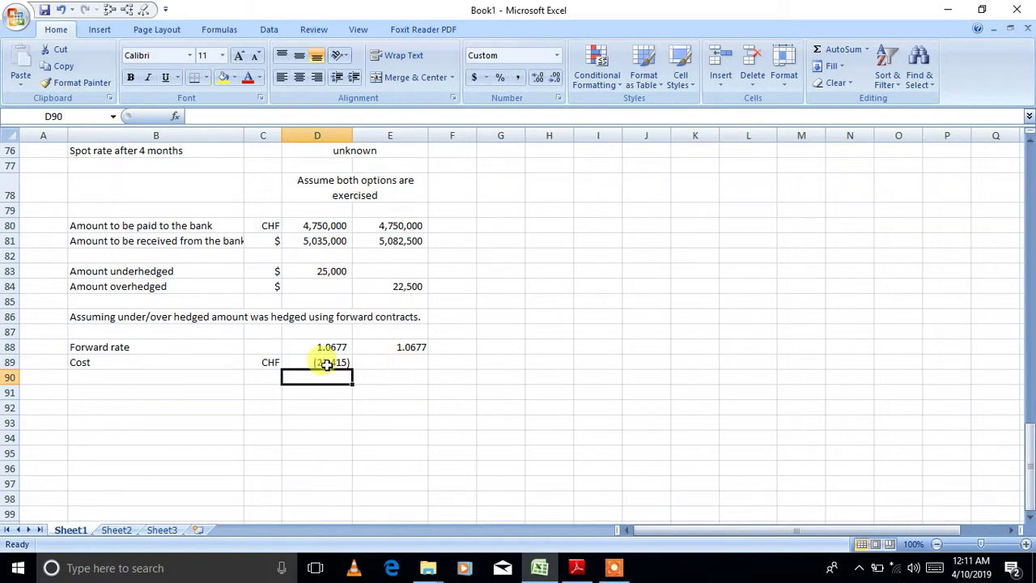
- Rename the row 89 label to 'Cost/Income'
double_click(218, 361)
text(/Income)
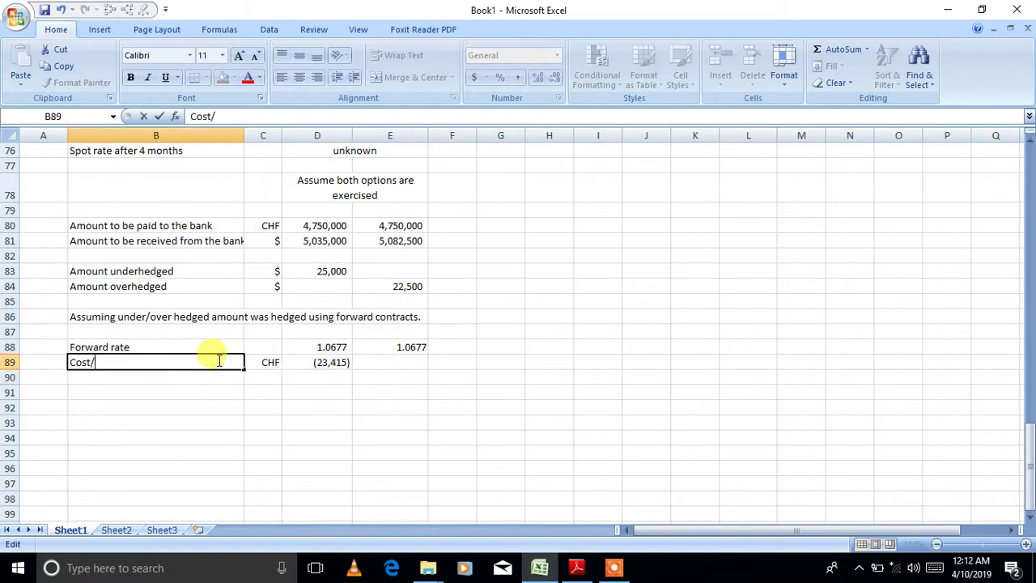
key(Tab)
key(Tab)
key(Tab)
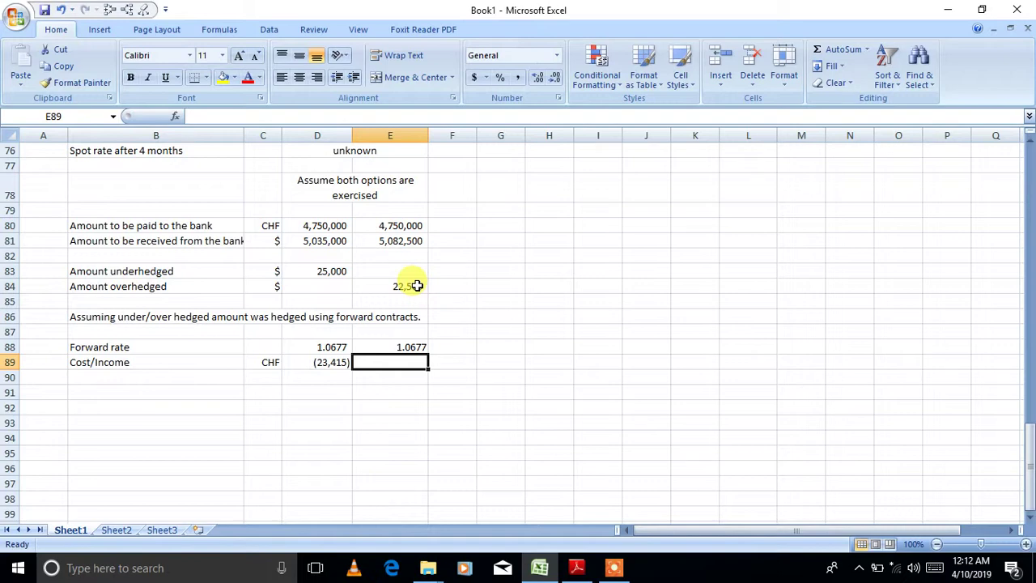
- Compute Option 2's income as =E84/E88, shown as 21,073 without decimals
text(=)
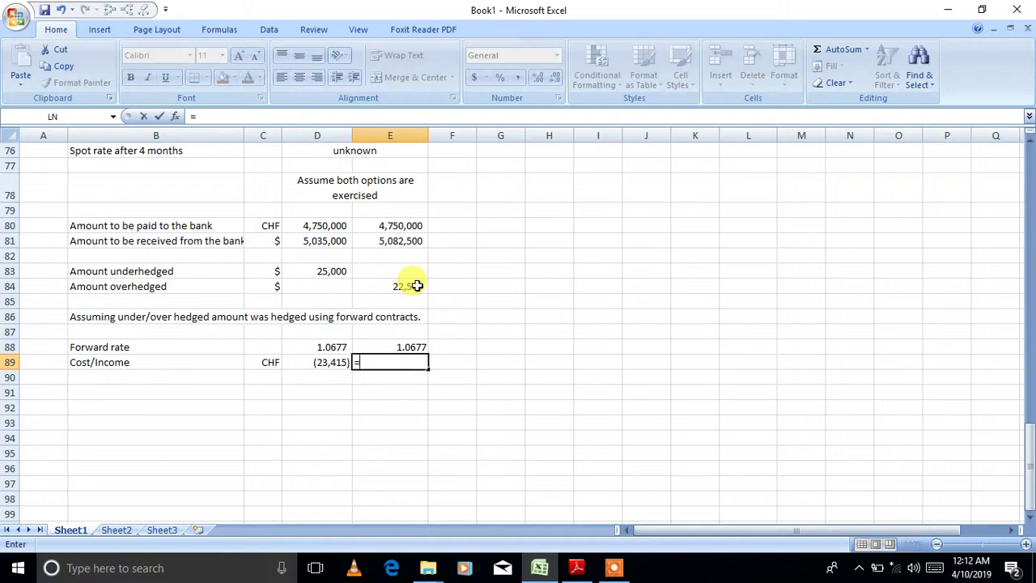
click(416, 286)
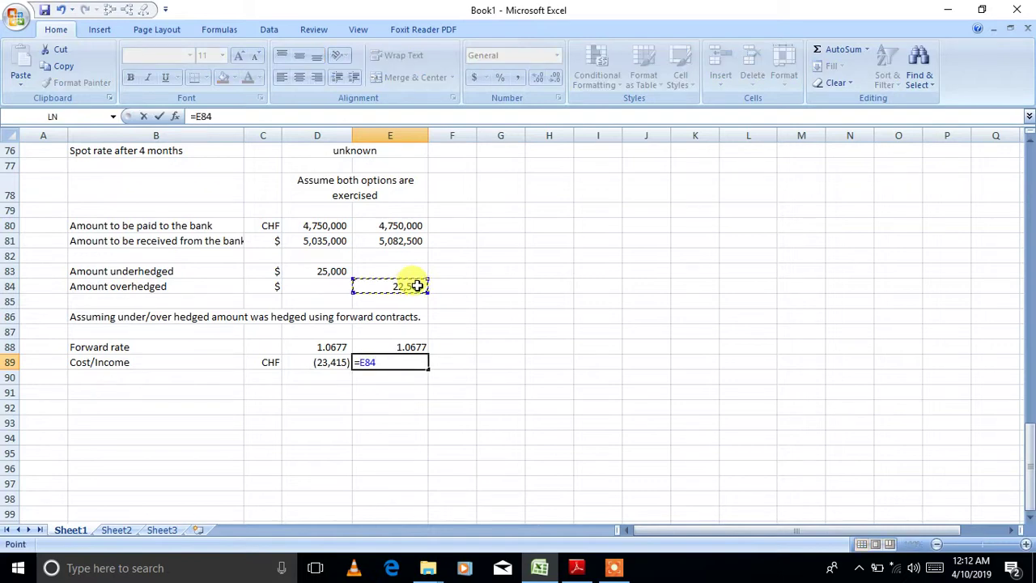
text(/)
click(385, 348)
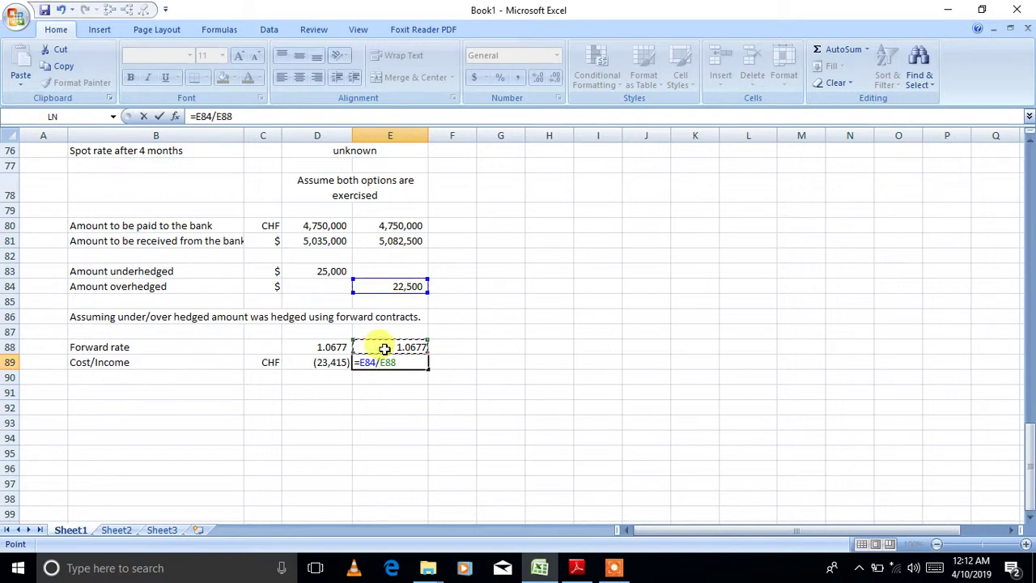
key(Return)
click(387, 362)
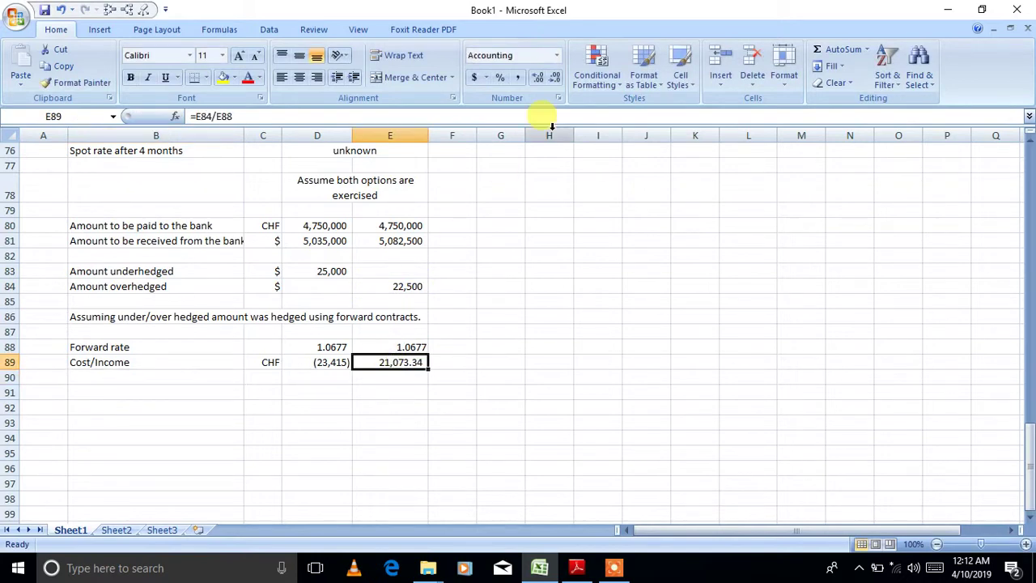
click(555, 78)
click(555, 79)
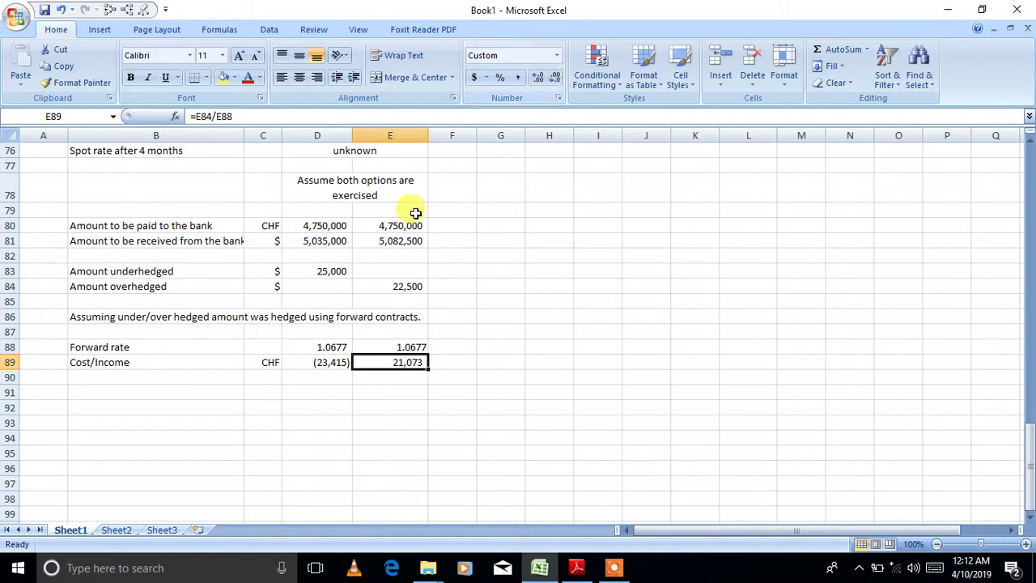
- Make Option1's bank payment negative with =-125000*38 in D80
click(1028, 140)
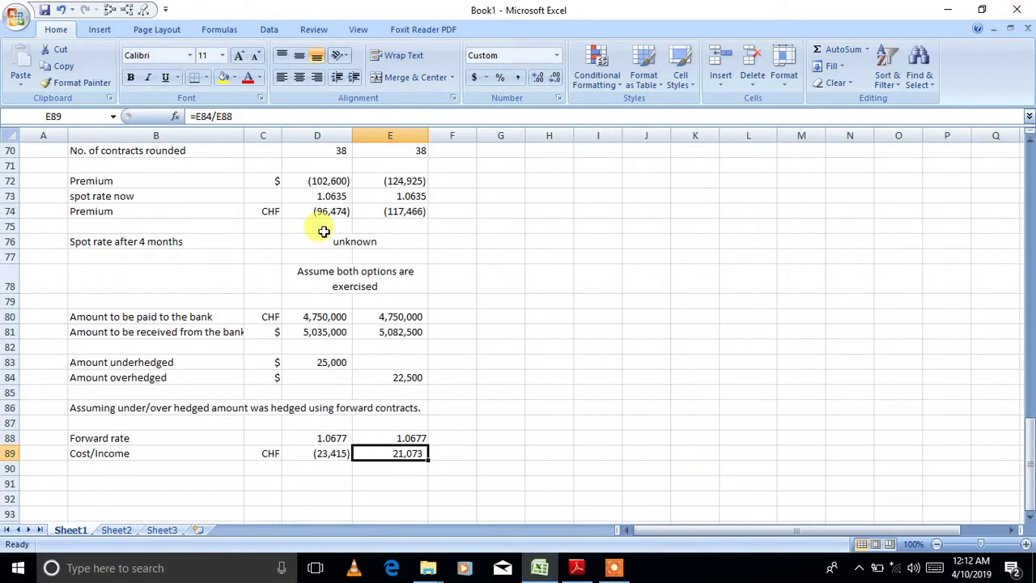
click(324, 212)
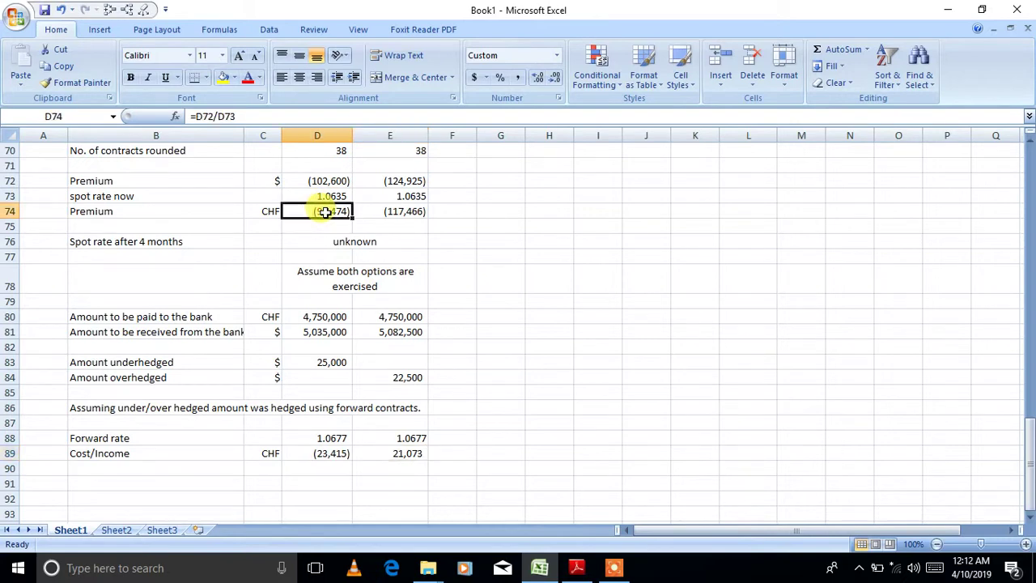
click(298, 317)
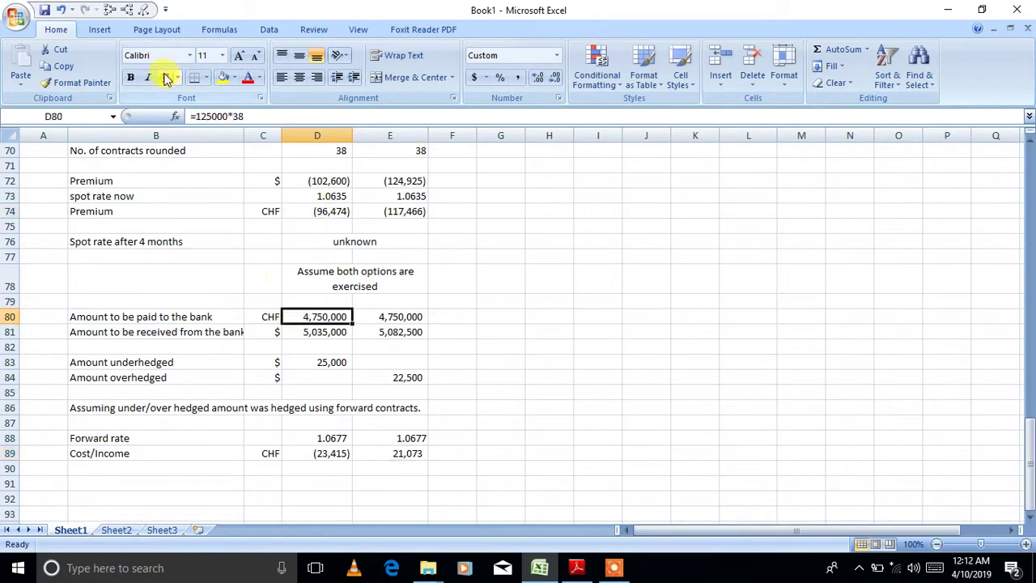
click(195, 116)
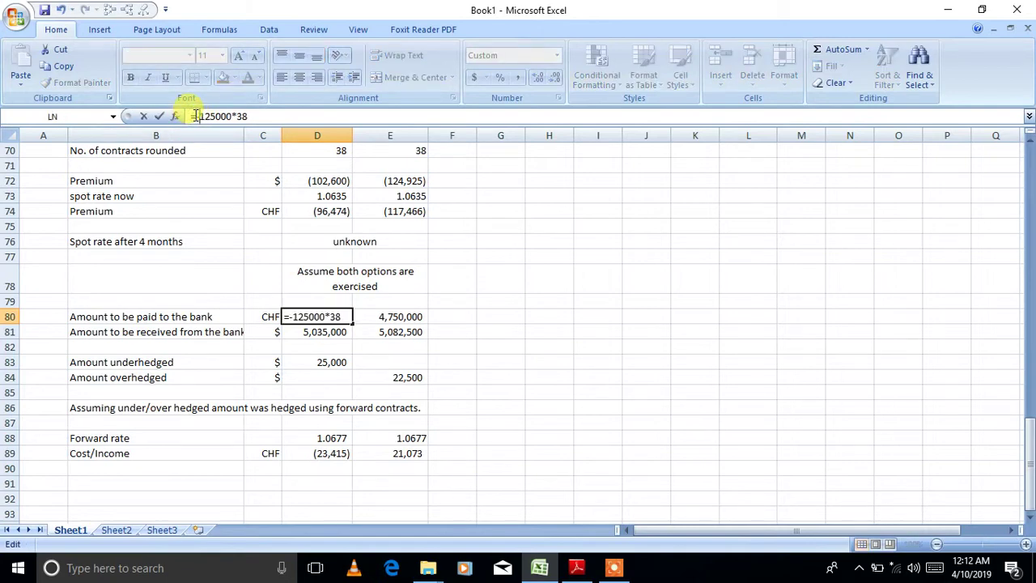
text(-)
key(Return)
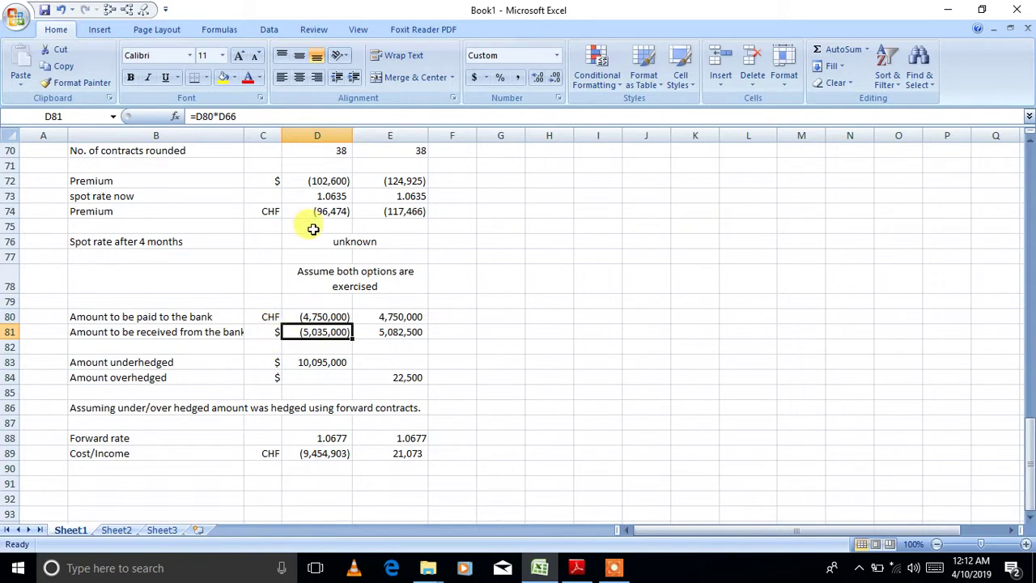
- Fill the premium, bank-payment and Cost/Income amounts in rows 74, 80 and 89 yellow
drag(307, 211, 395, 209)
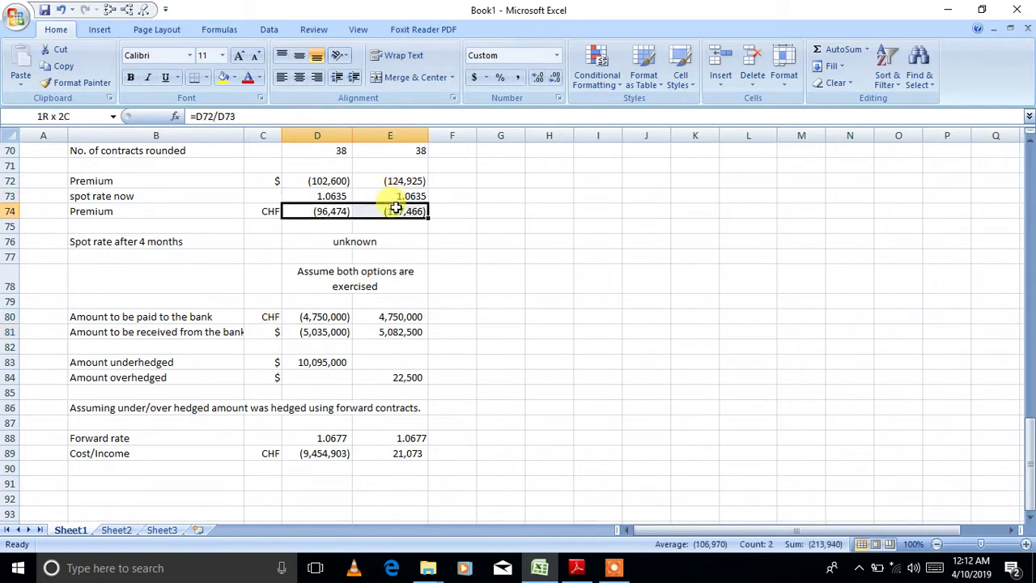
click(221, 76)
drag(318, 314, 377, 316)
click(224, 77)
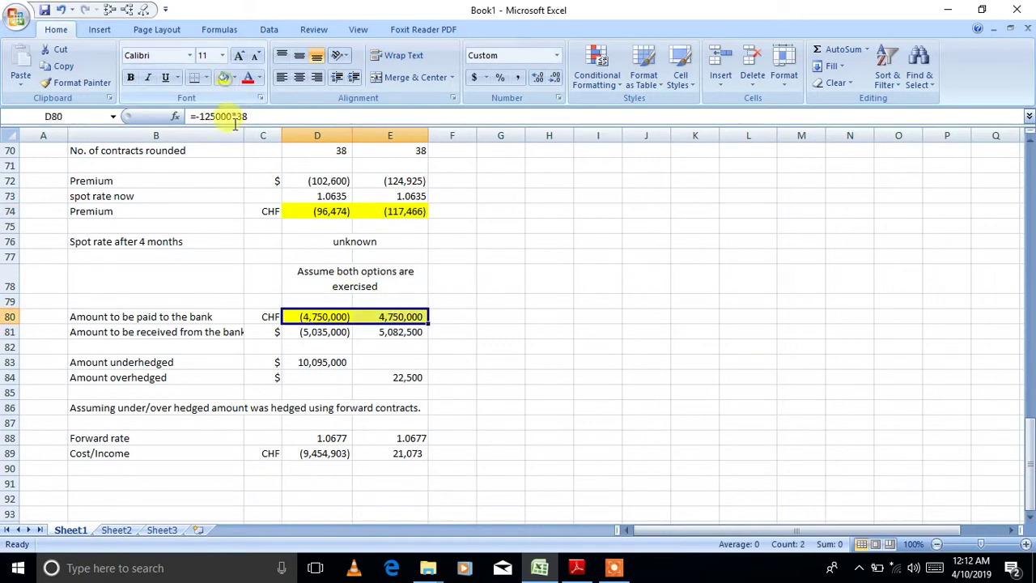
drag(340, 454, 399, 457)
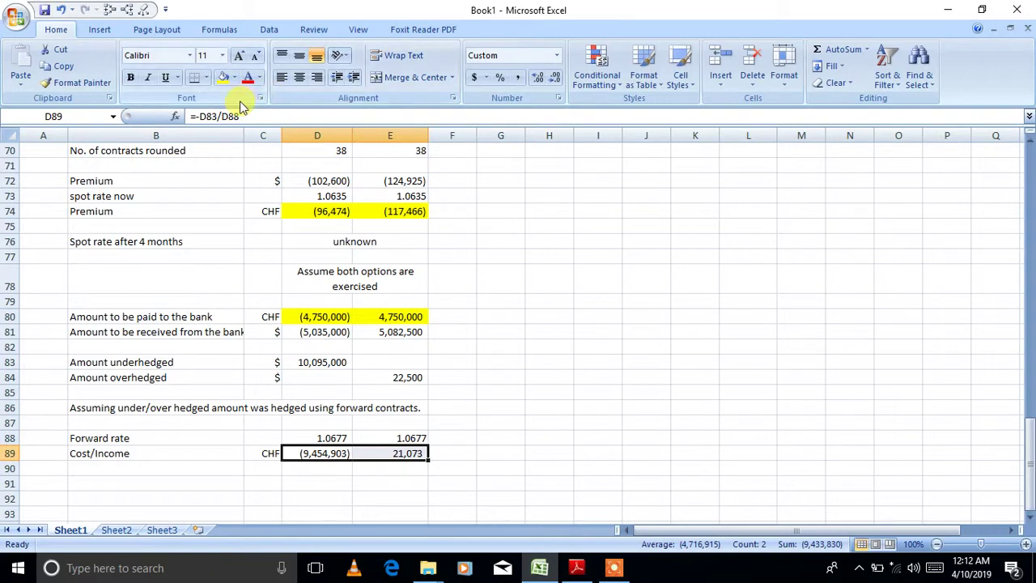
click(223, 77)
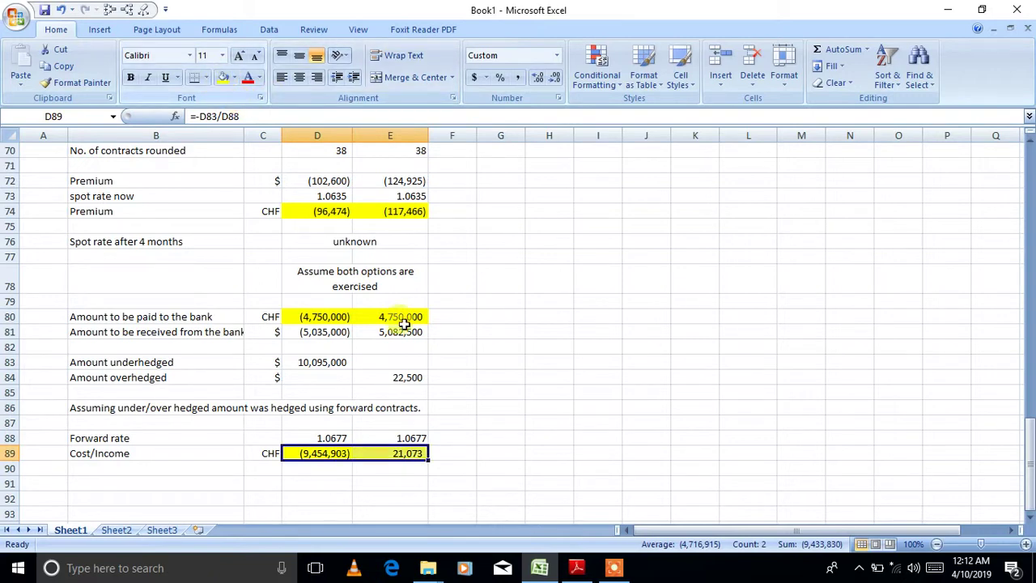
click(485, 439)
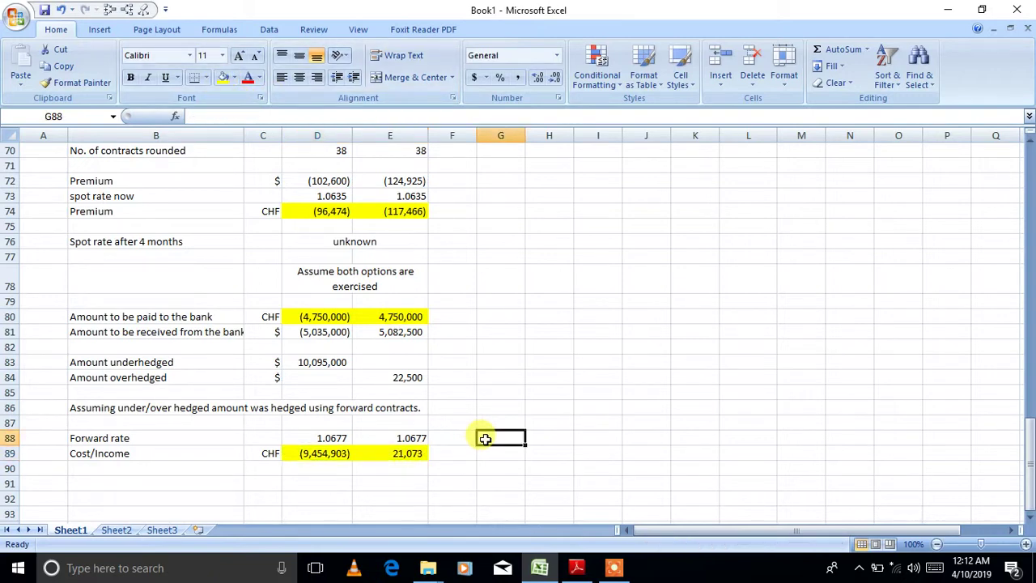
- Add a leading minus to the D81, E80 and E81 formulas so the CHF payments show (4,750,000)
click(314, 333)
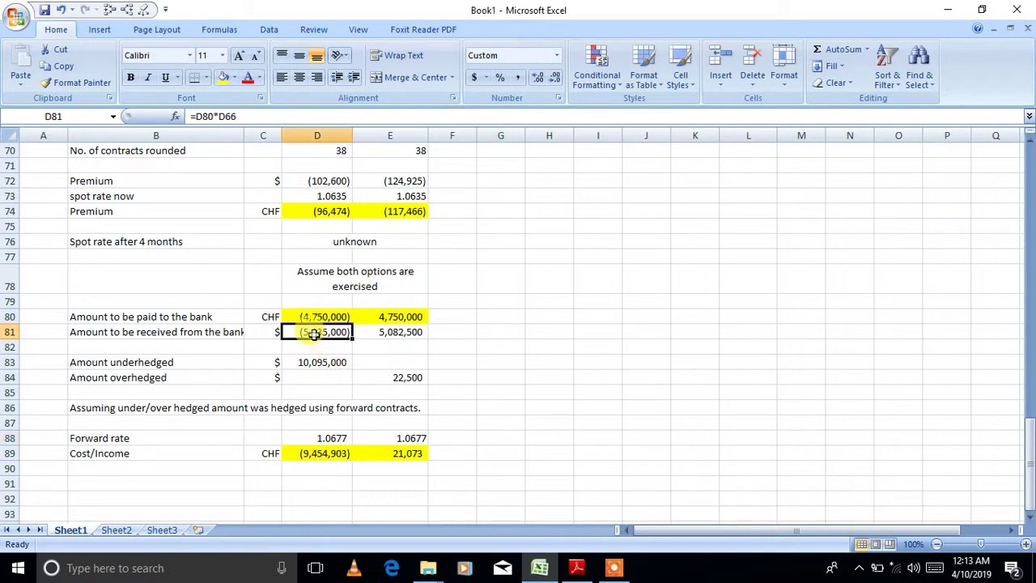
click(198, 117)
text(-)
key(Return)
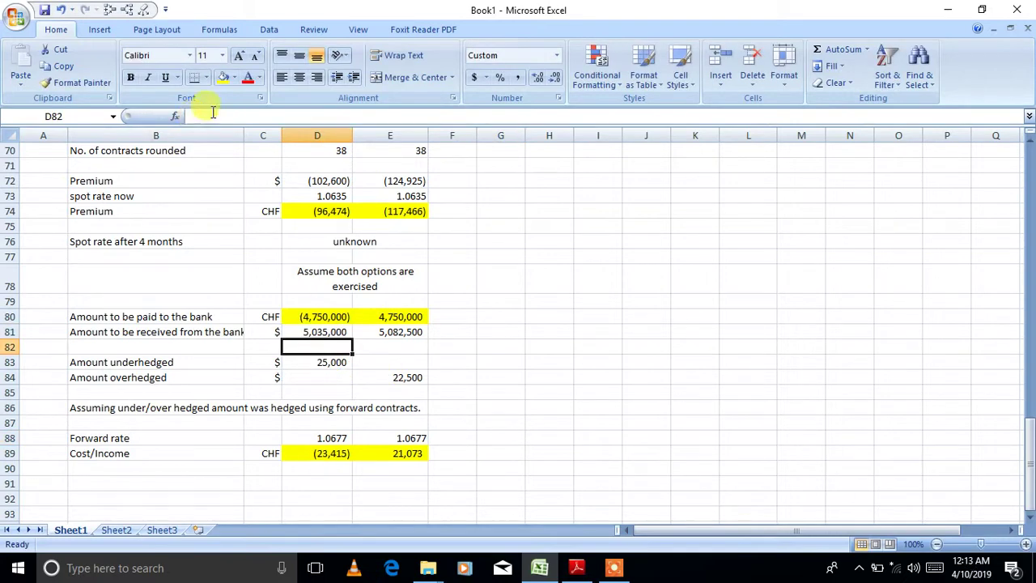
click(398, 314)
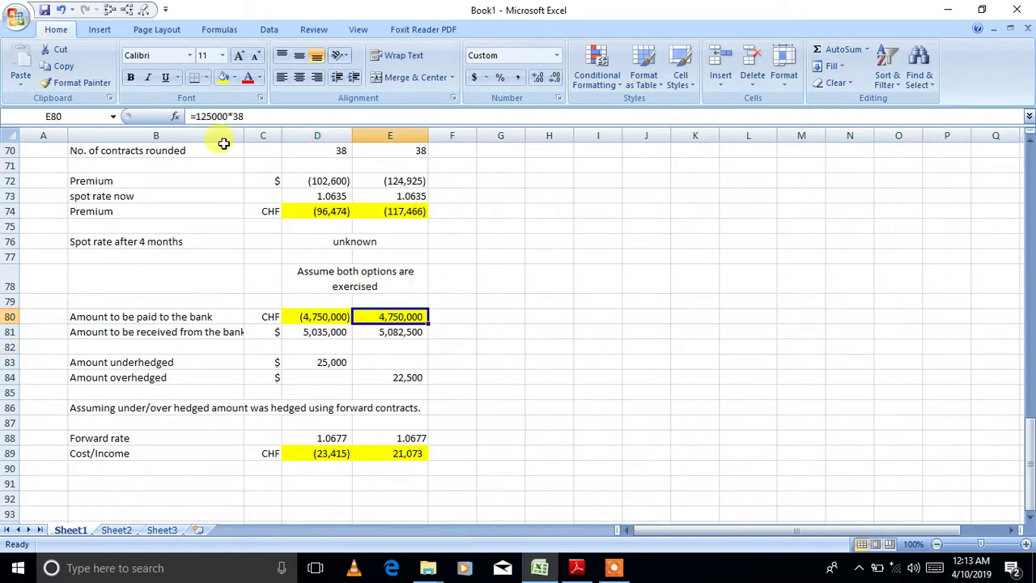
click(198, 117)
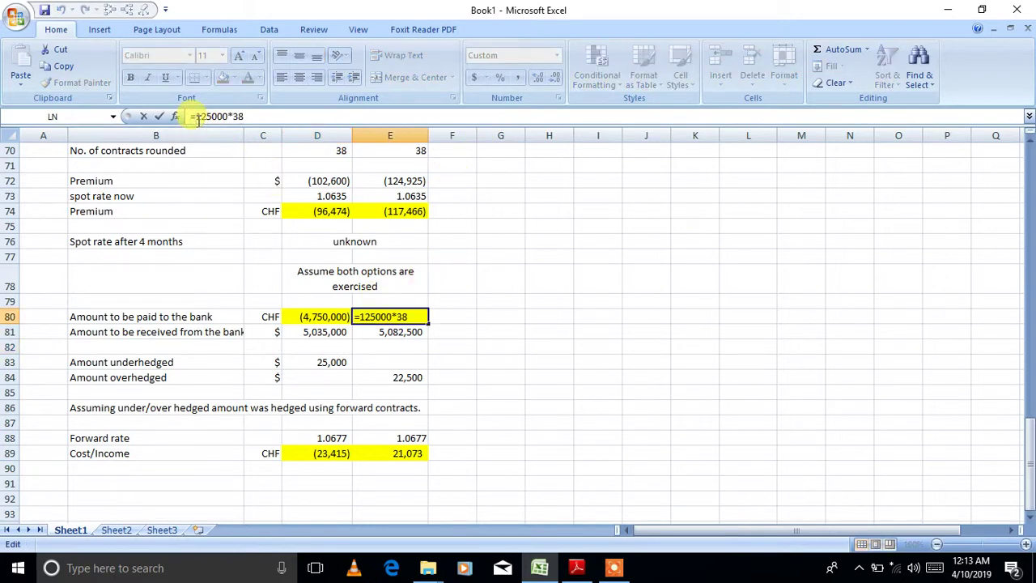
text(-)
key(Return)
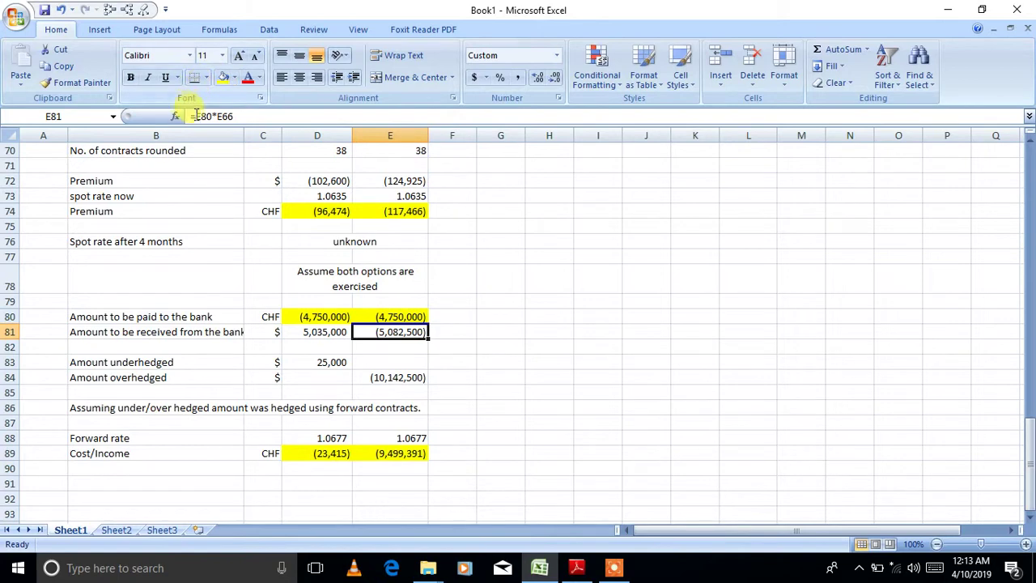
click(196, 117)
text(-)
key(Return)
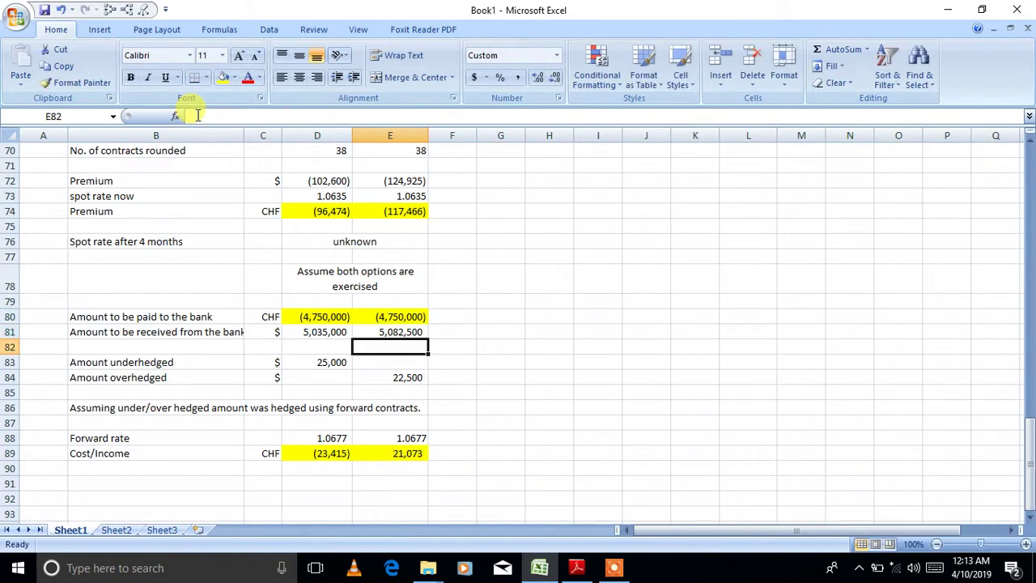
click(525, 441)
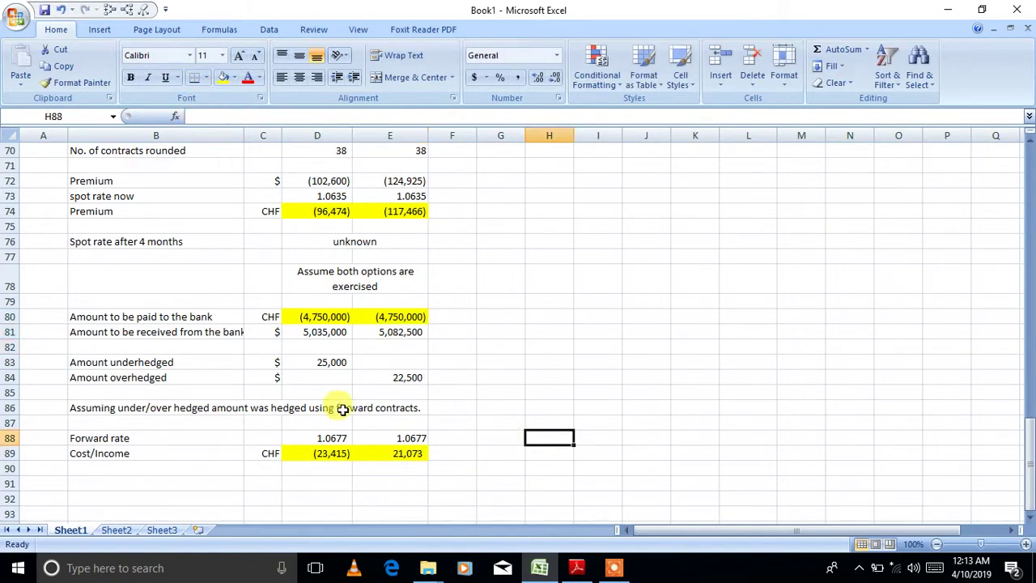
- Check the premium, bank payment and cost/income formulas for both options in columns D and E
click(319, 212)
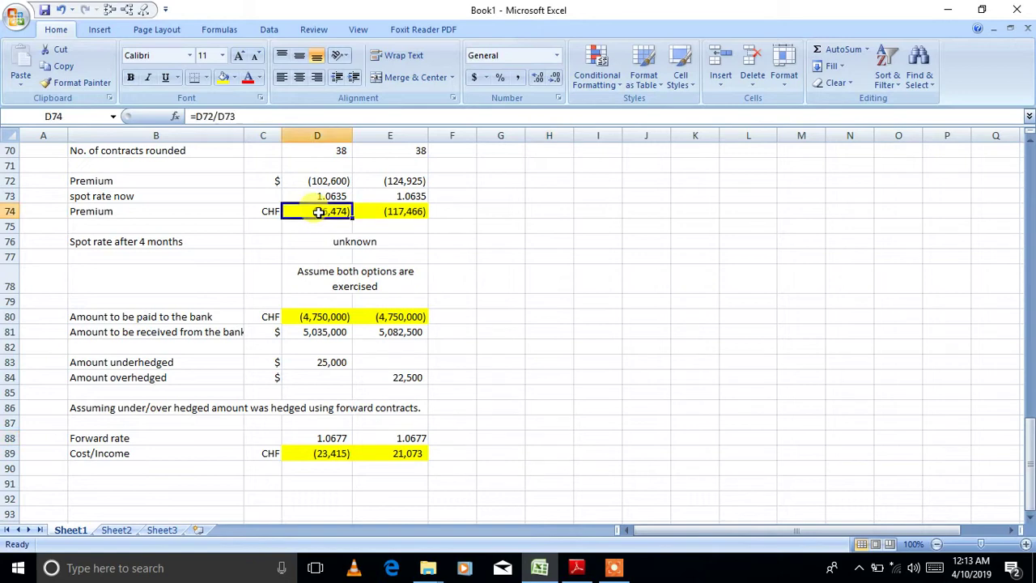
click(286, 319)
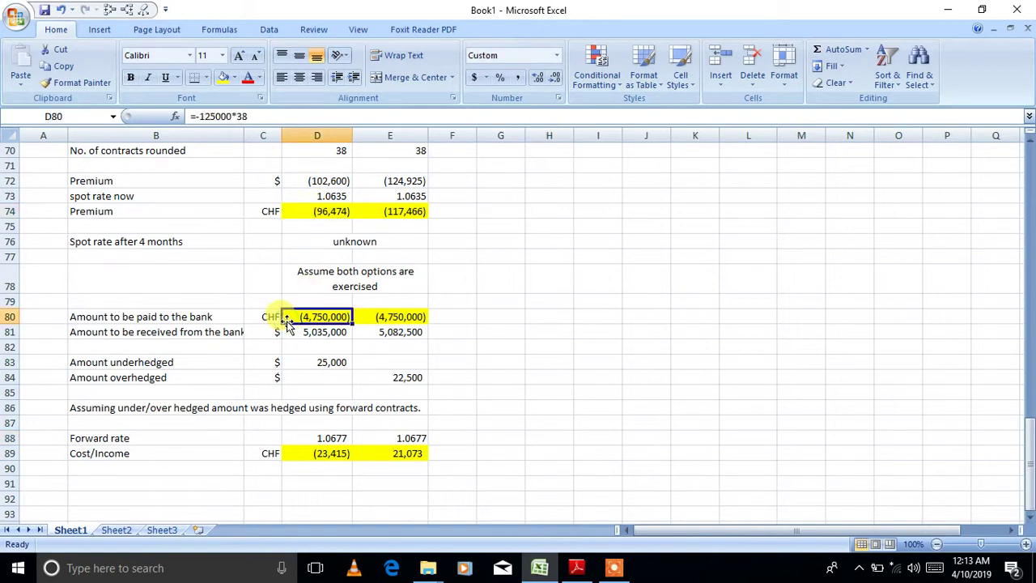
click(308, 454)
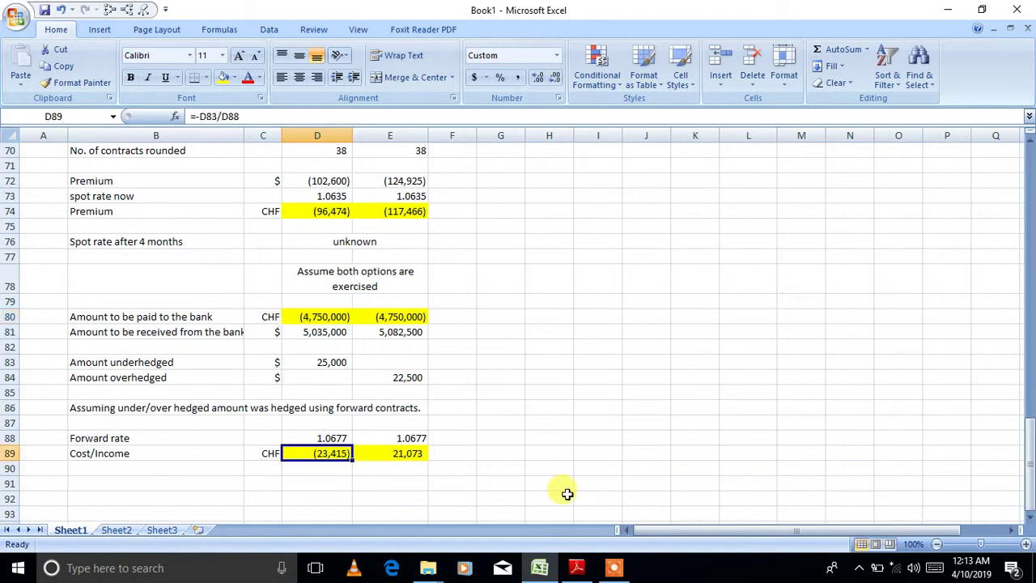
click(411, 196)
click(413, 208)
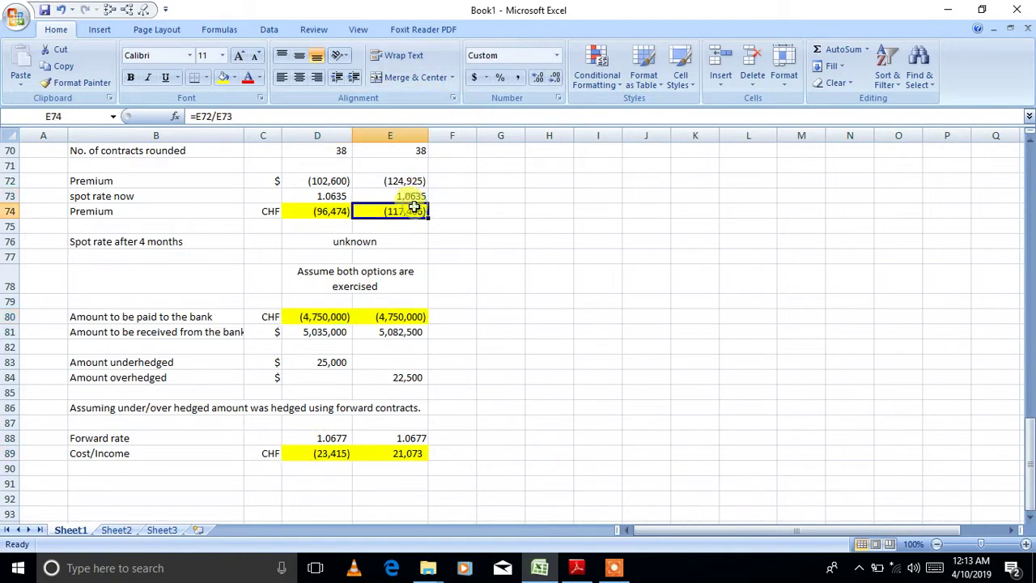
click(414, 318)
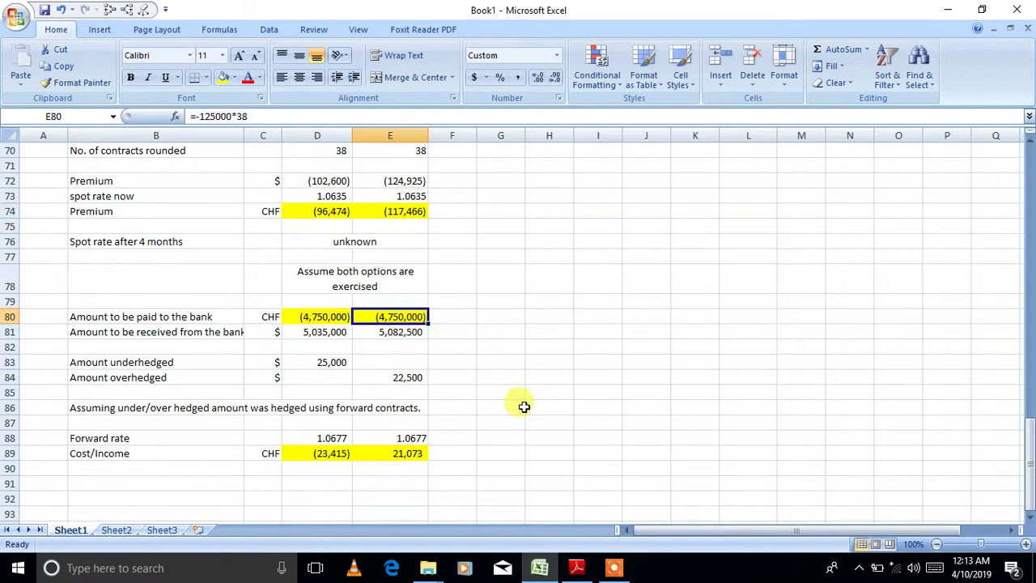
click(407, 457)
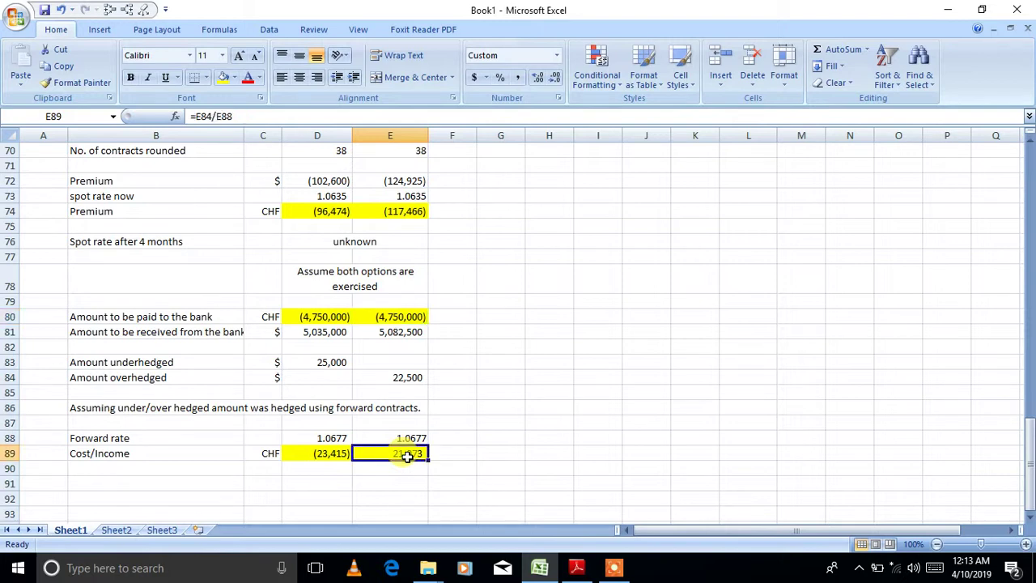
click(198, 482)
- Label B91 'Net cost' and enter =D74+D80+D89 in D91
text(Net co)
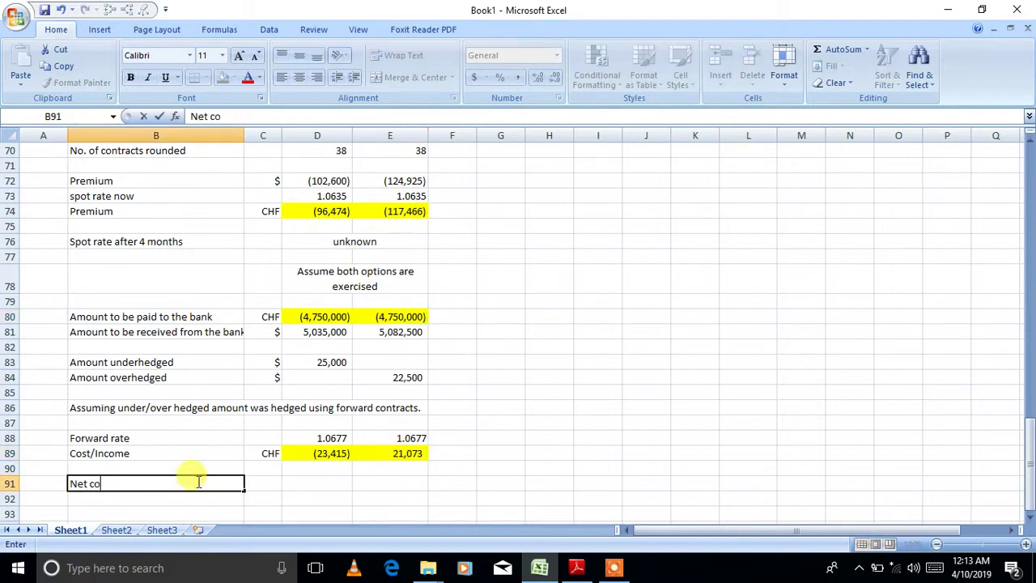
key(Tab)
key(Tab)
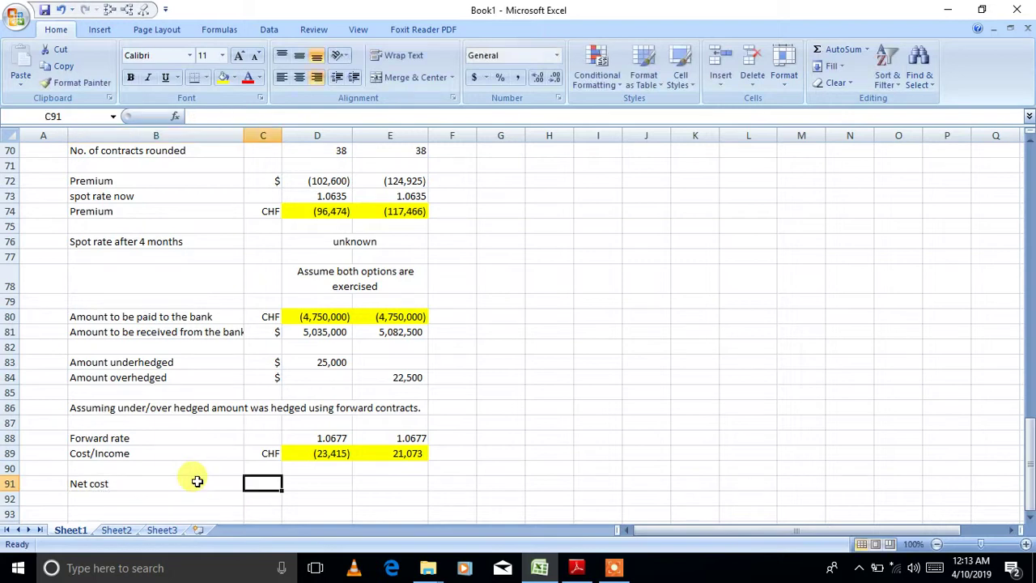
text(=)
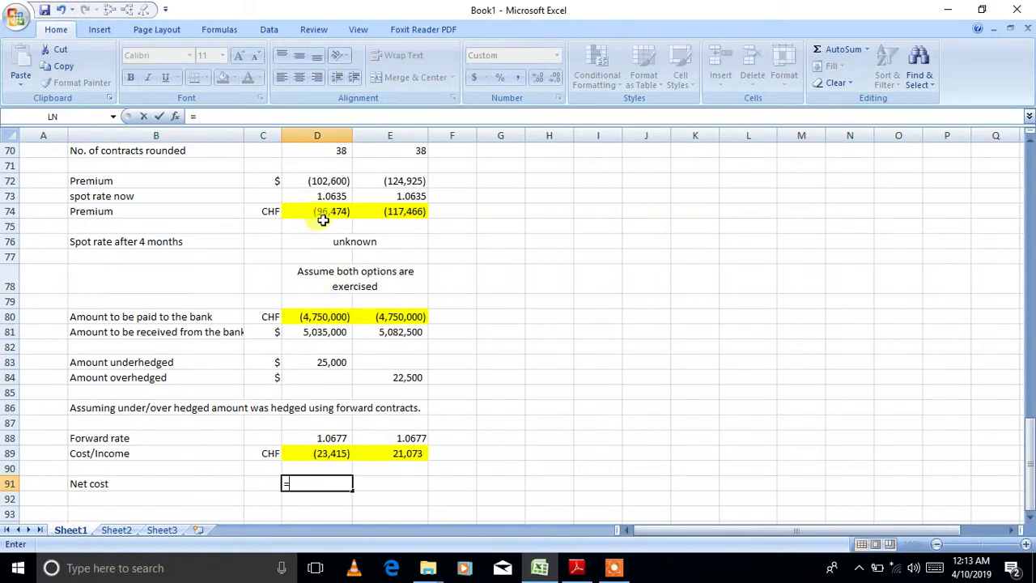
click(321, 212)
text(+)
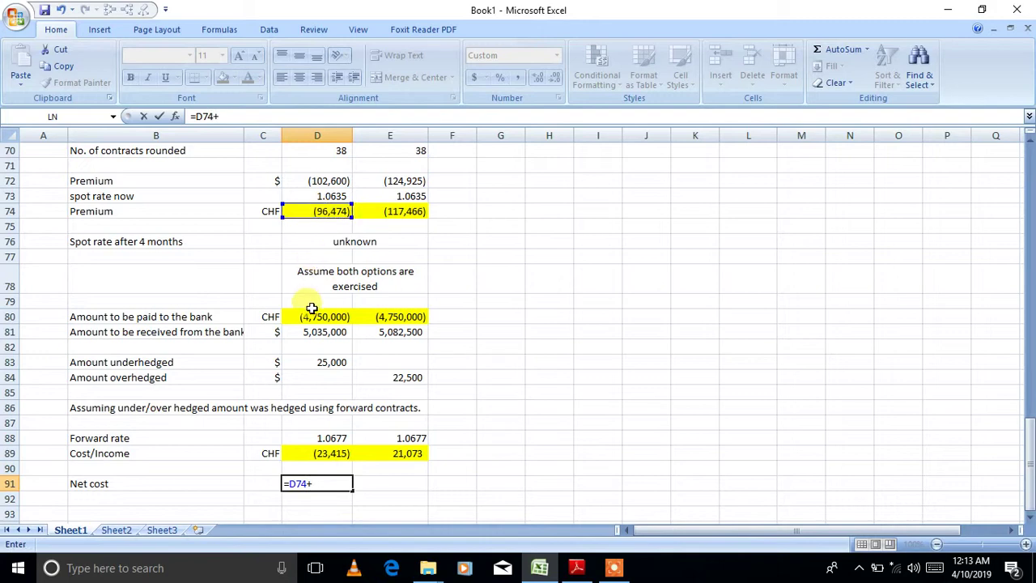
click(312, 317)
text(+)
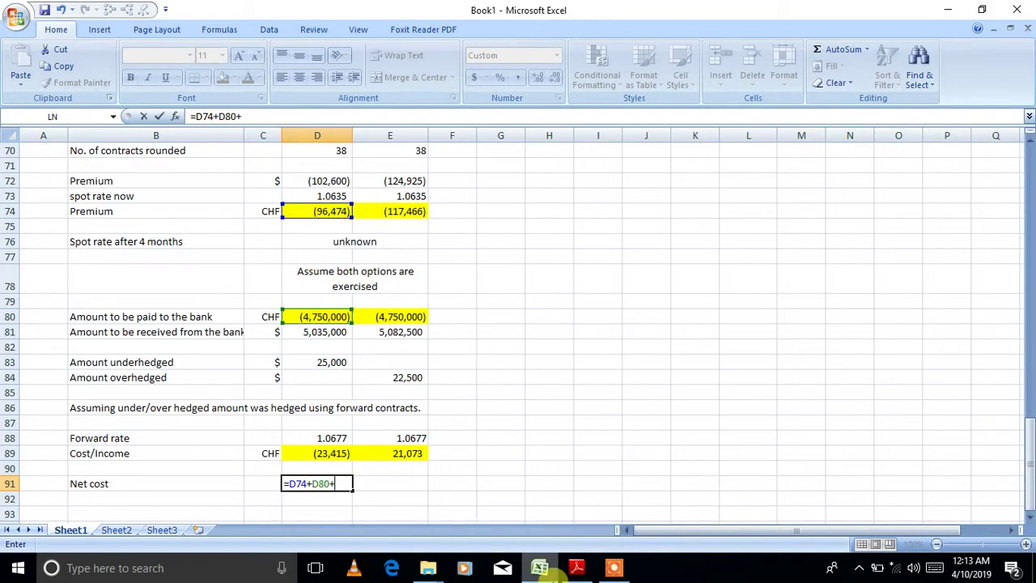
click(310, 453)
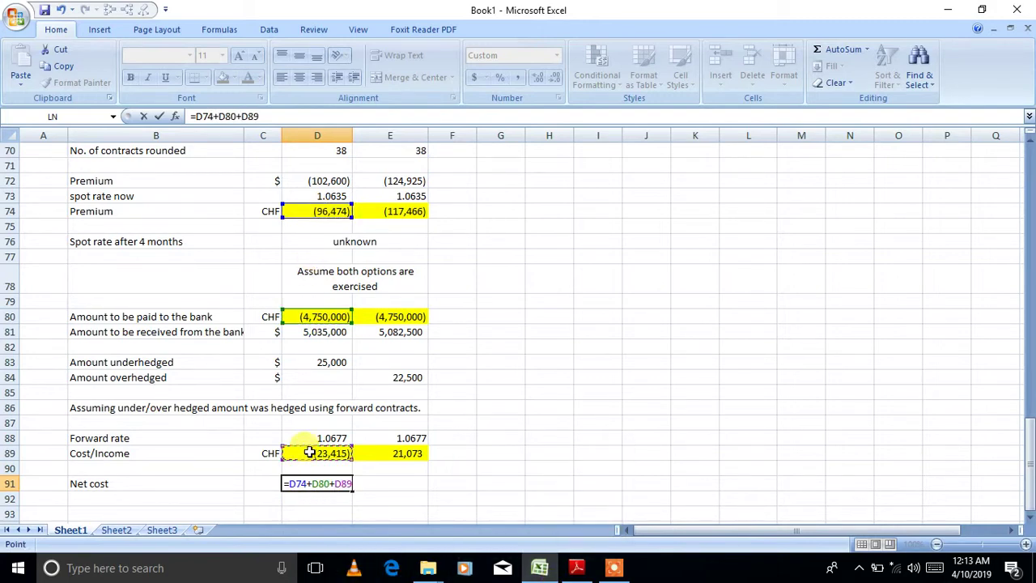
key(Return)
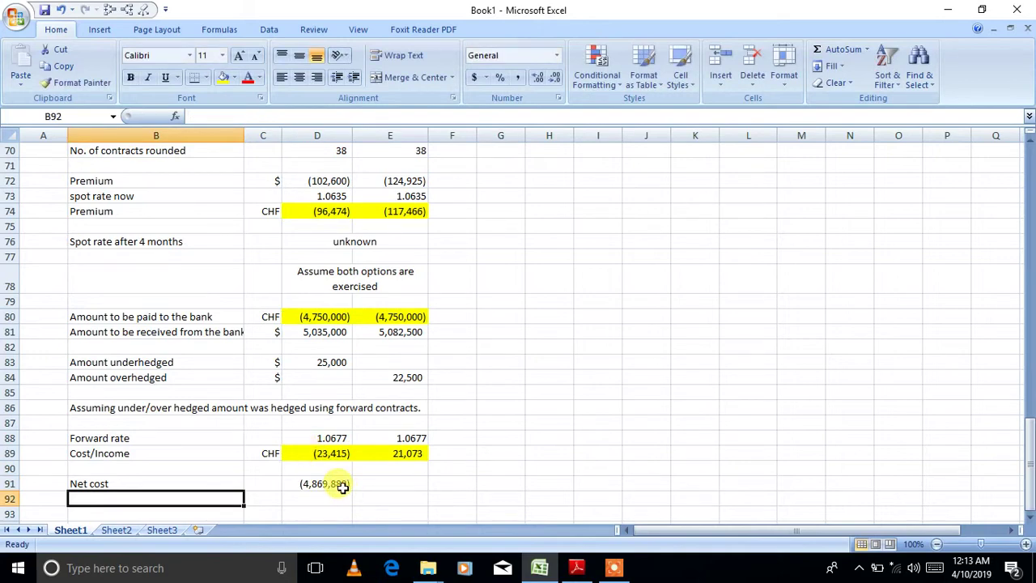
- Copy the D91 net cost formula across to E91, giving (4,846,393)
click(344, 484)
drag(348, 488, 405, 495)
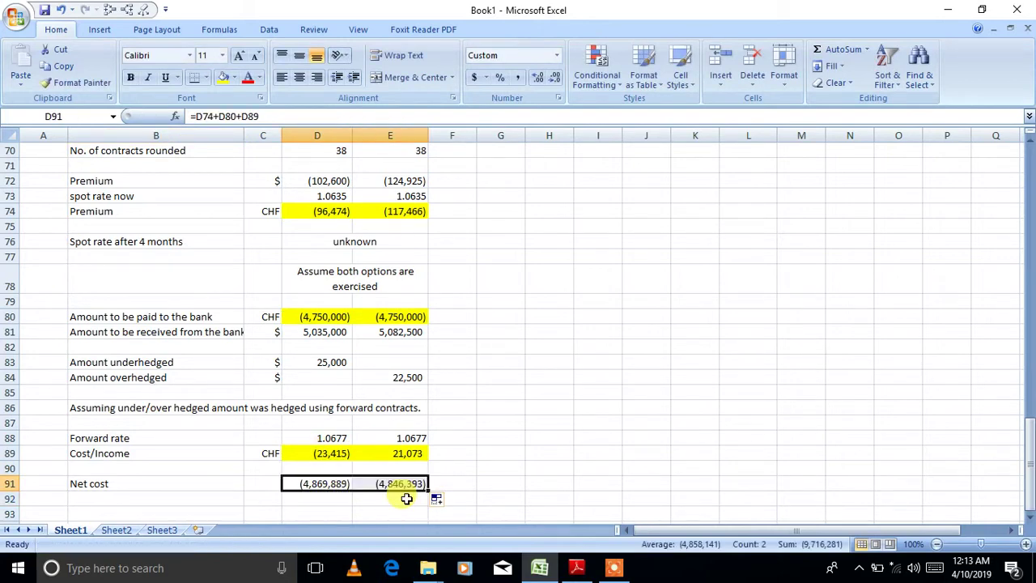
click(547, 424)
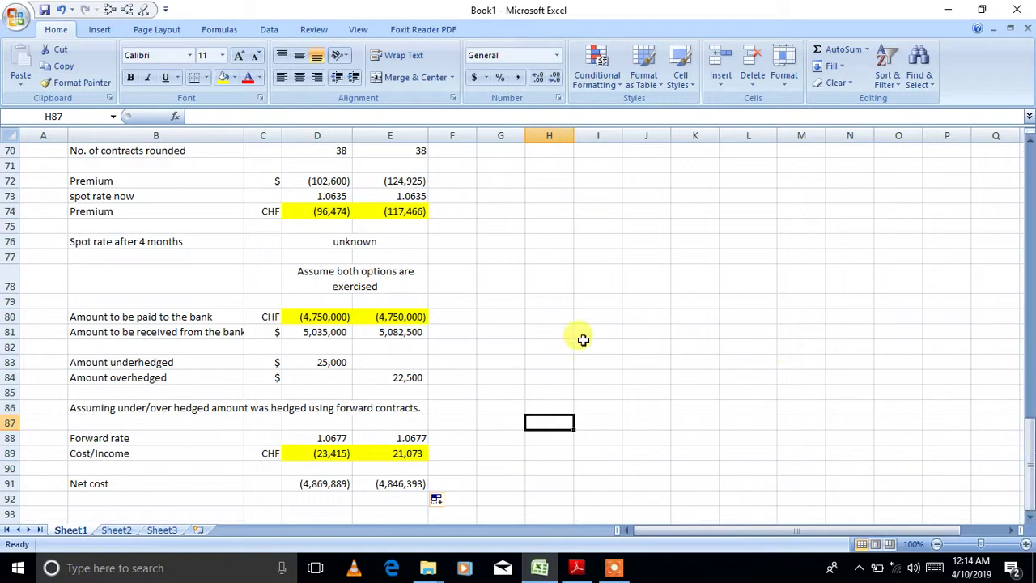
- Enter Forward, Currency futures, Currency option 1.06 and Currency option 1.07 in I81:I84
click(614, 334)
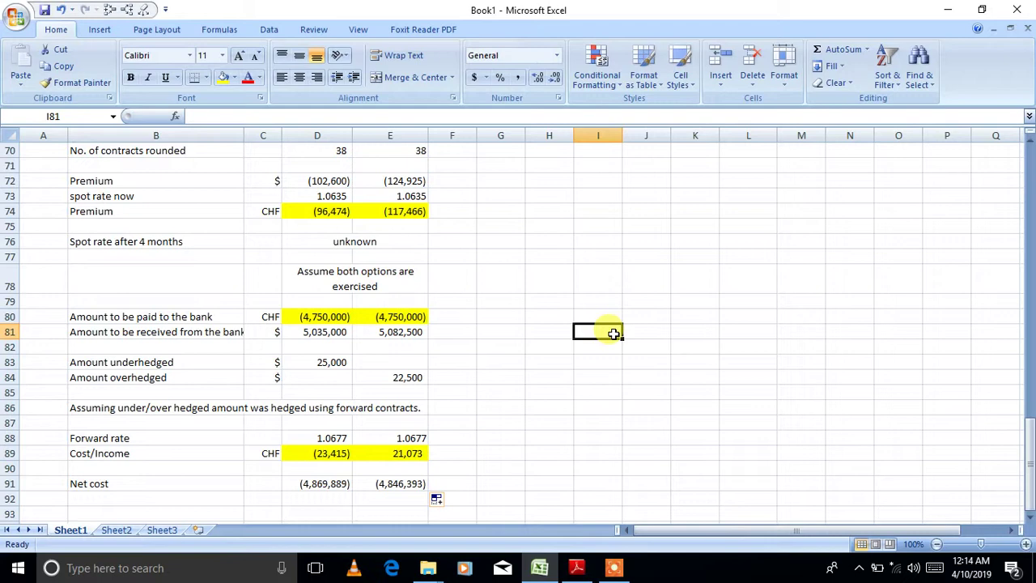
text(F)
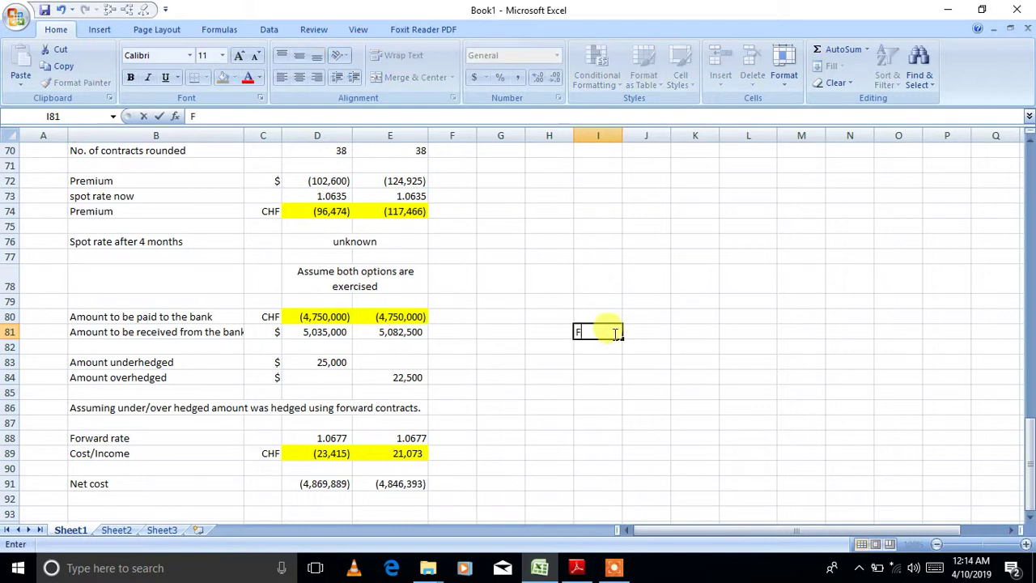
text(orward)
key(Return)
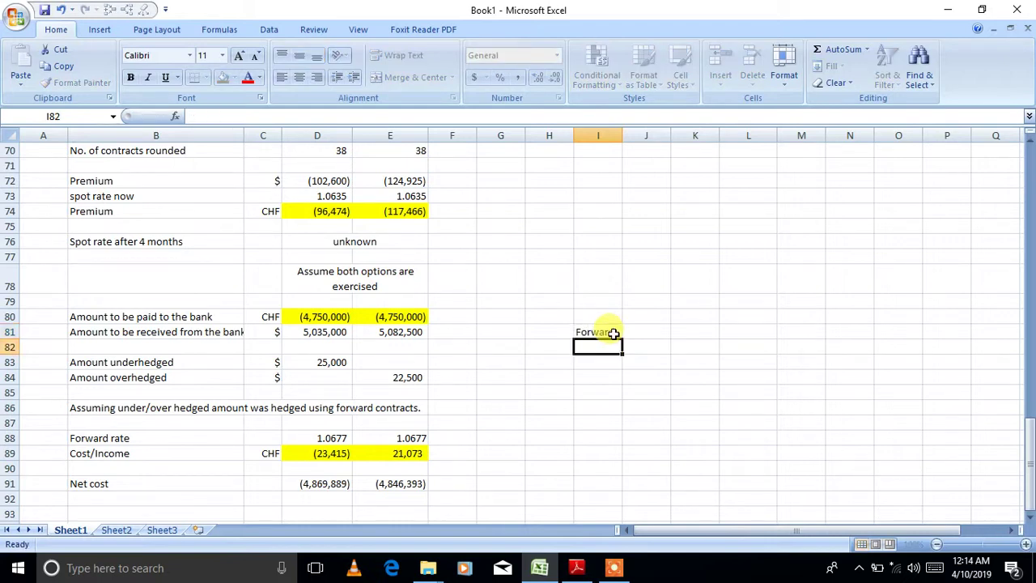
text(Curre)
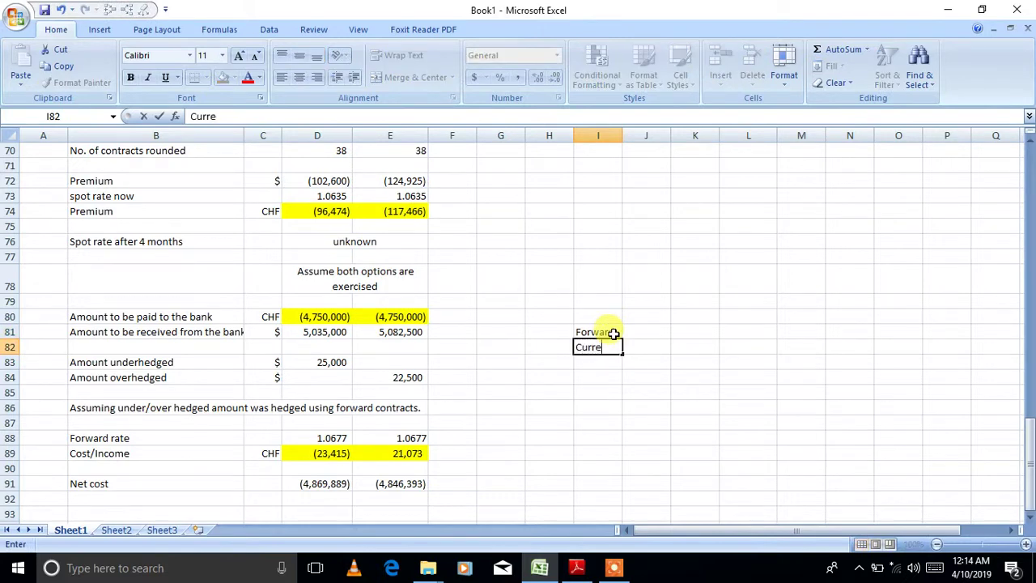
text(ncy futures)
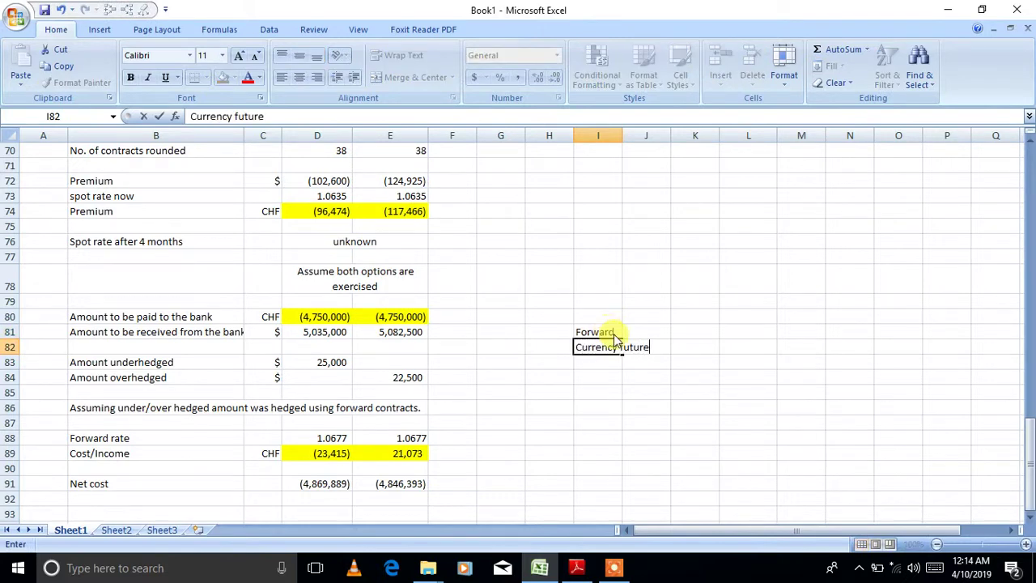
key(Return)
text(Curr)
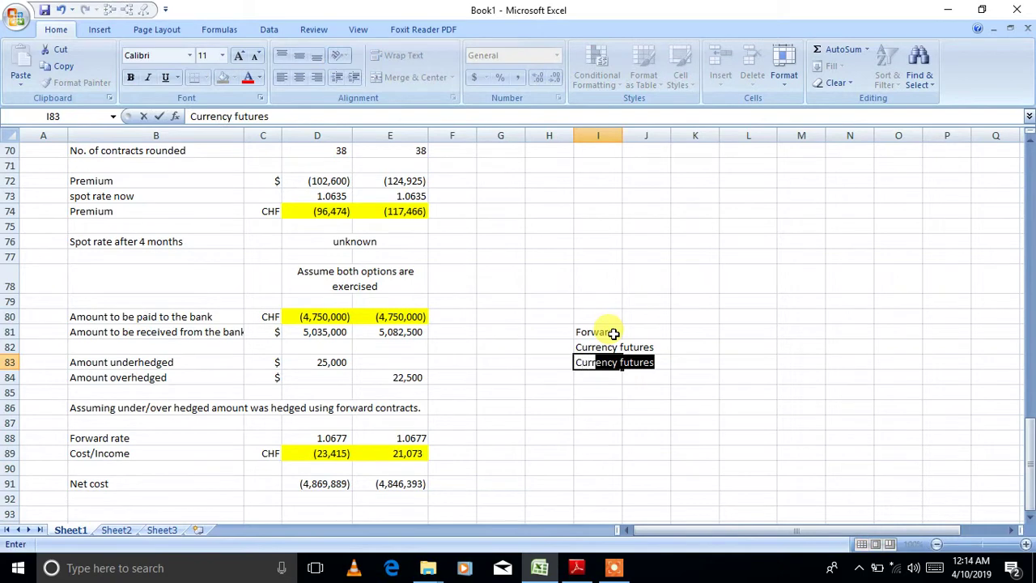
text(ency option)
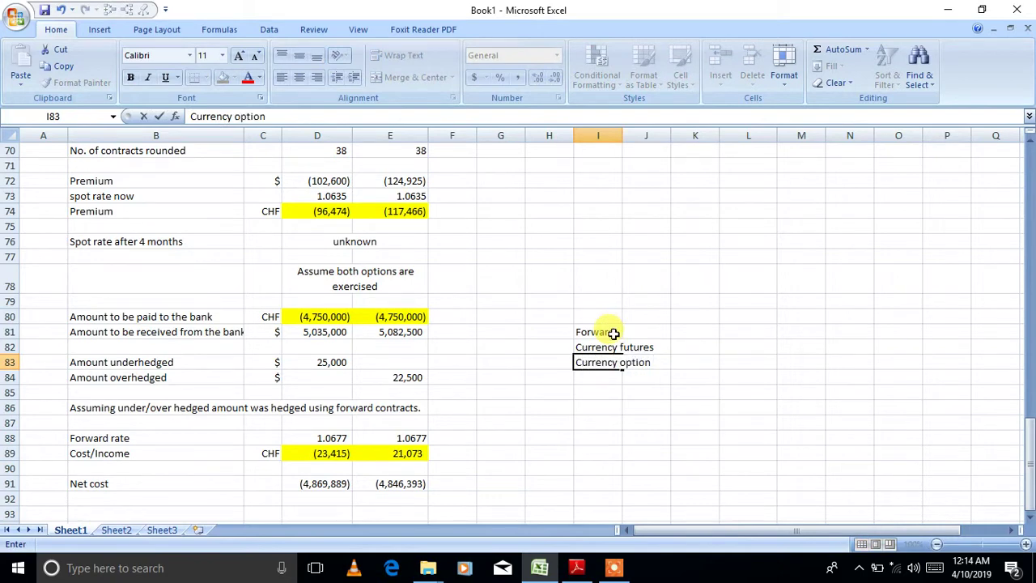
text( 1.06)
key(Return)
text(Curr)
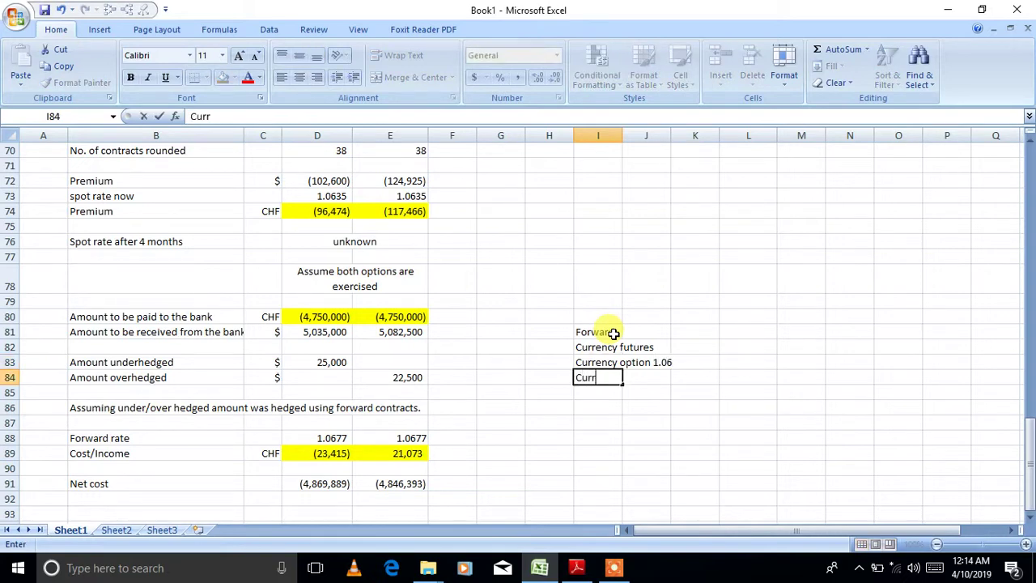
text(ency option )
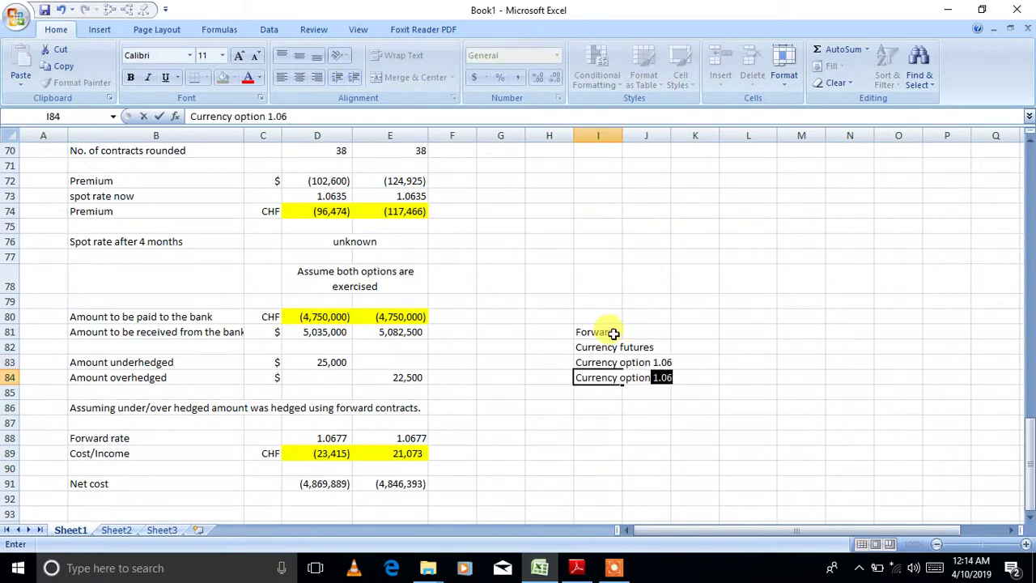
text(1.07)
key(Return)
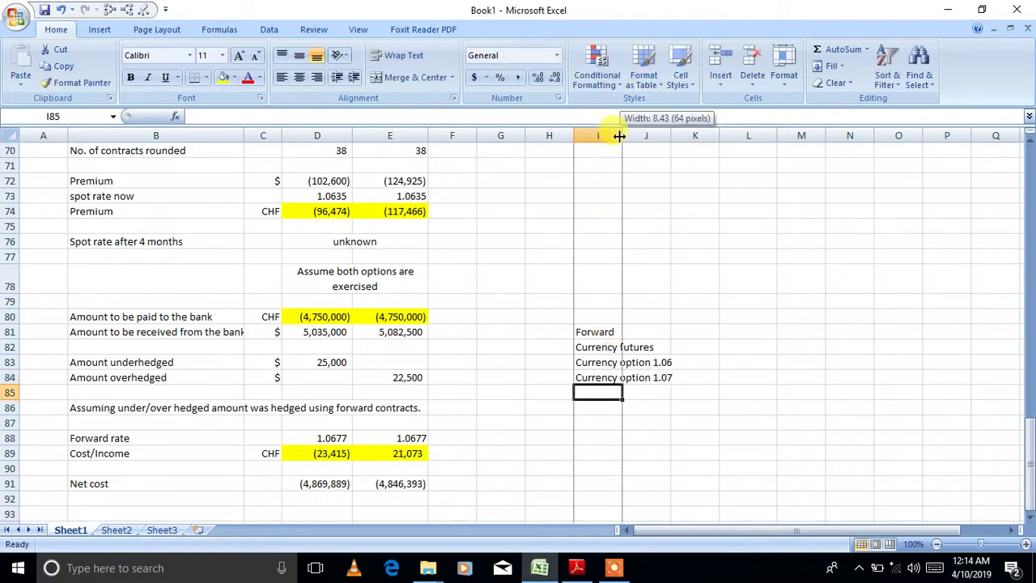
- Autofit column I to the method names and begin the forward cost formula in J81
double_click(621, 131)
mouse_move(1026, 467)
mouse_down()
mouse_move(1018, 316)
mouse_move(1020, 465)
mouse_up()
click(699, 329)
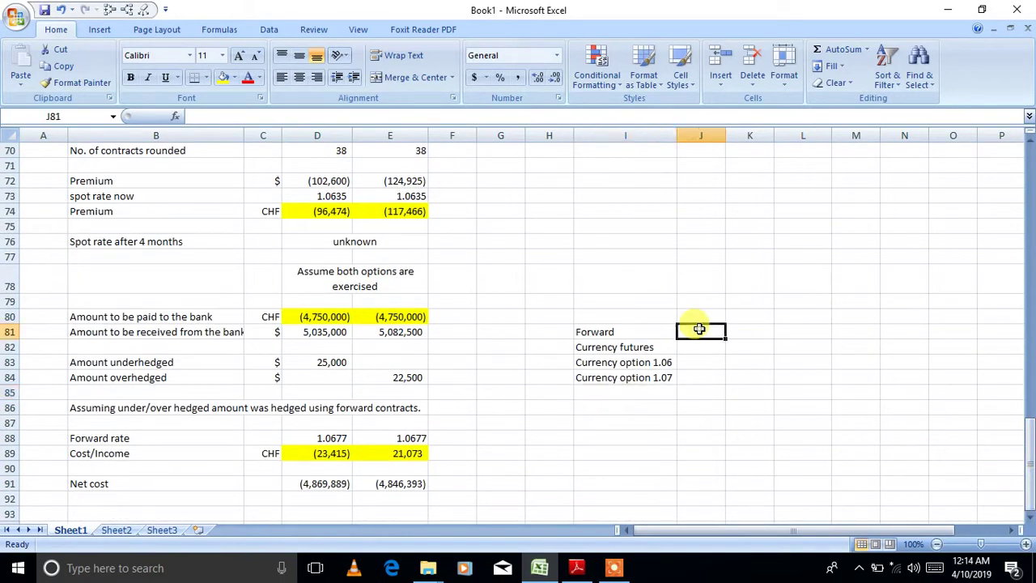
text(=-)
drag(1029, 429, 1012, 248)
- Complete J81 as =-D36 and enter =-D57 in J82 for the futures cost
click(310, 333)
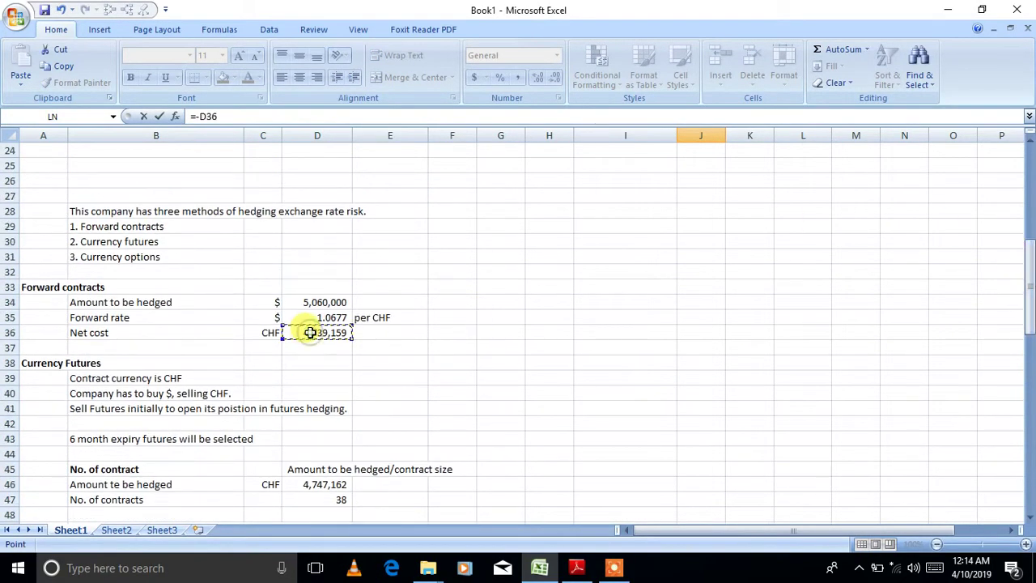
key(Return)
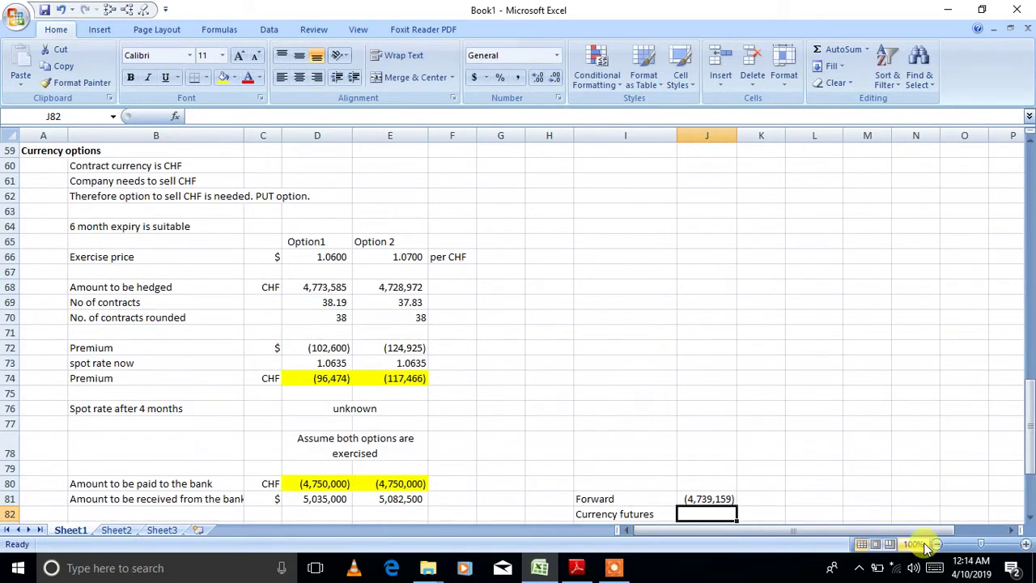
text(=-)
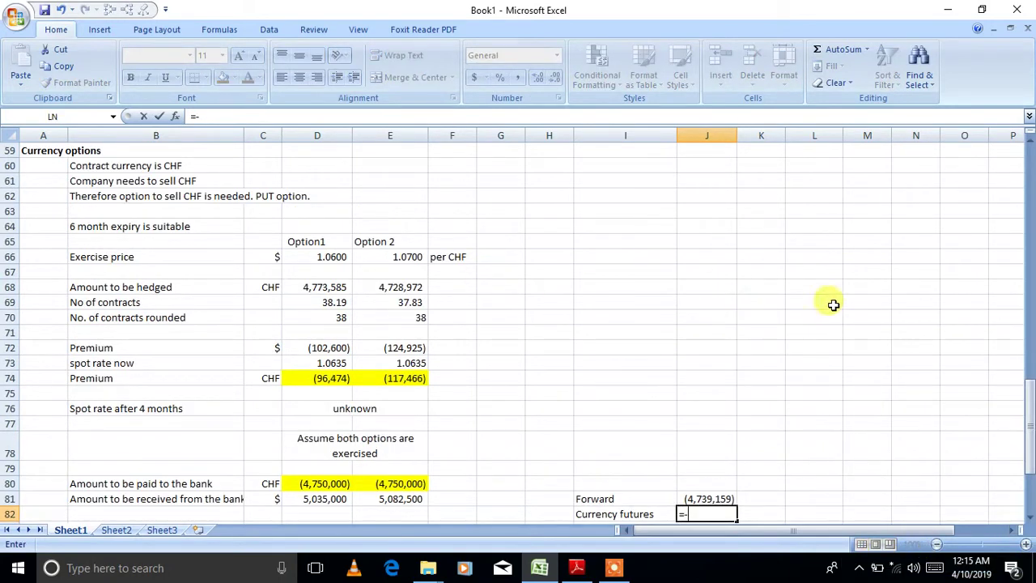
drag(1028, 441, 1026, 398)
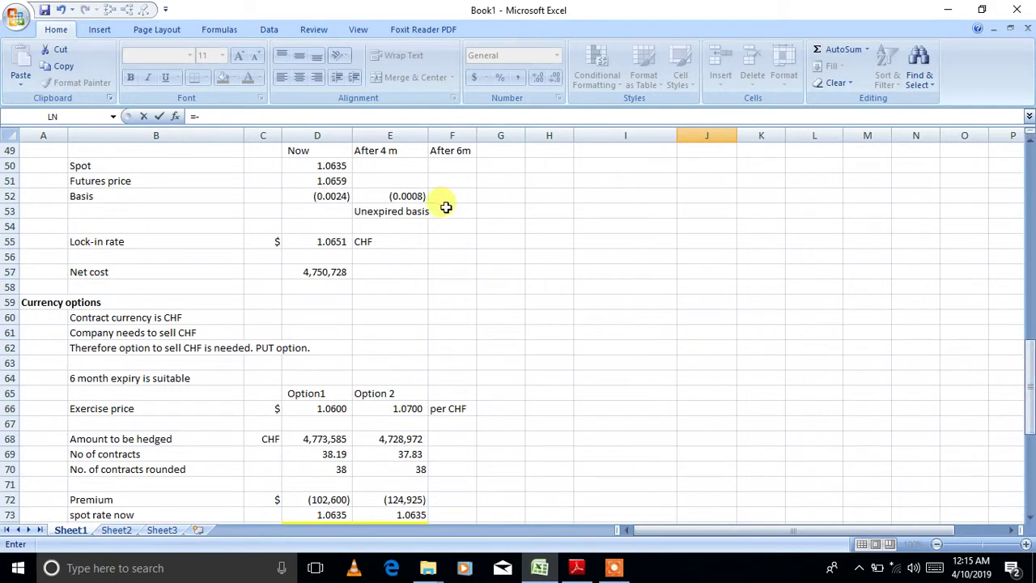
click(332, 274)
key(Return)
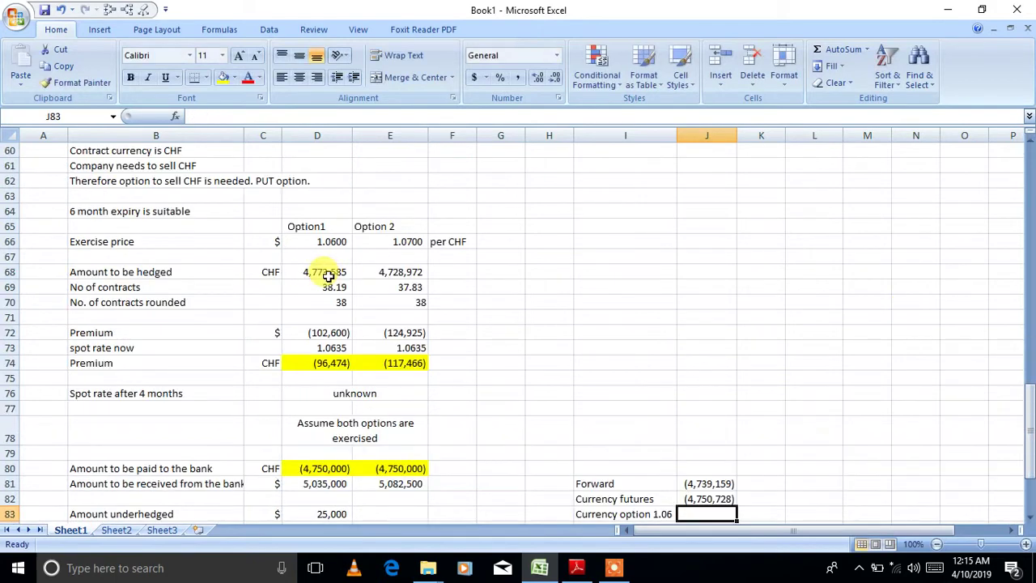
- Link J83 to =D91 and J84 to =E91 for the two option net costs
click(1029, 519)
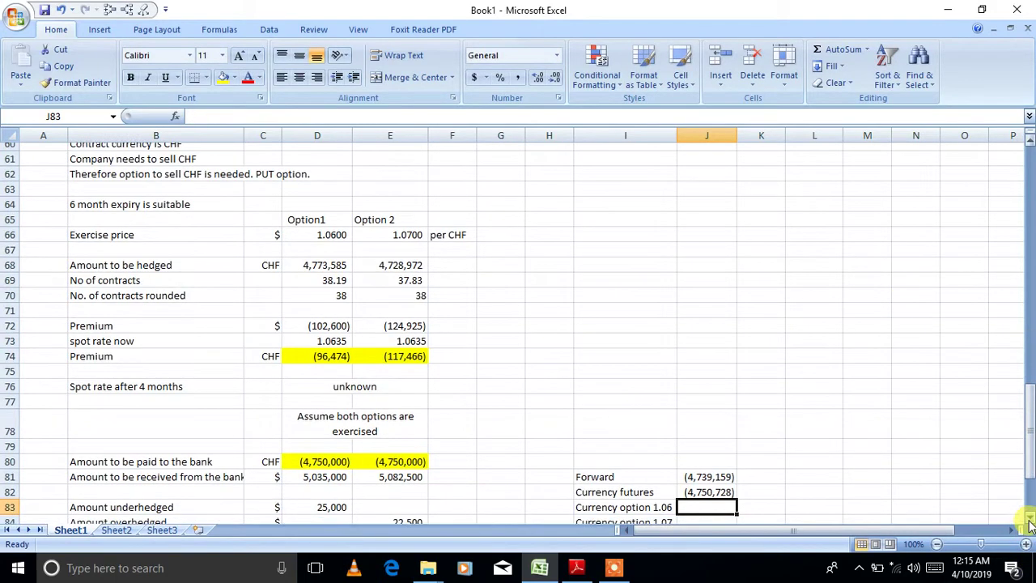
click(1029, 519)
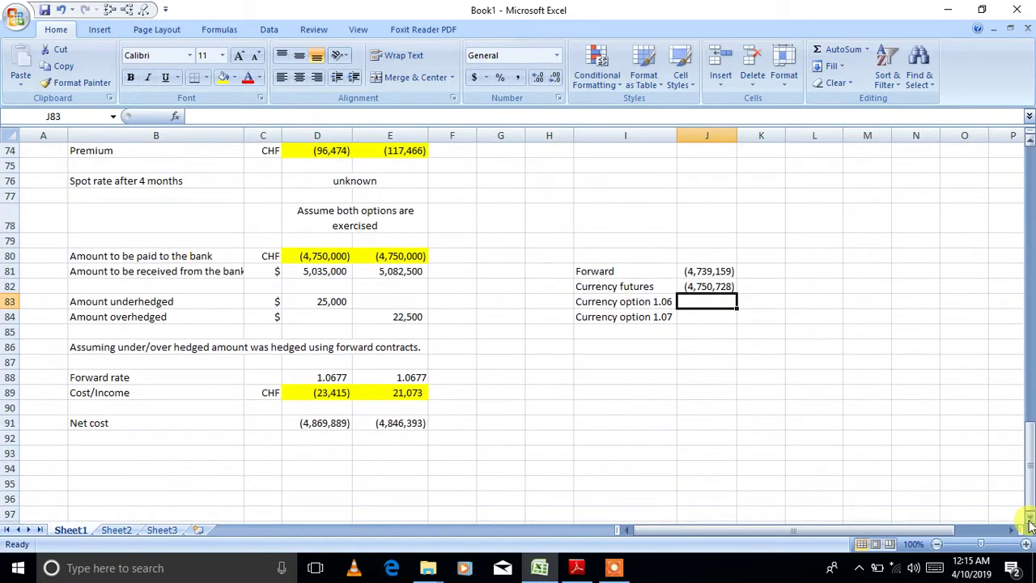
text(=)
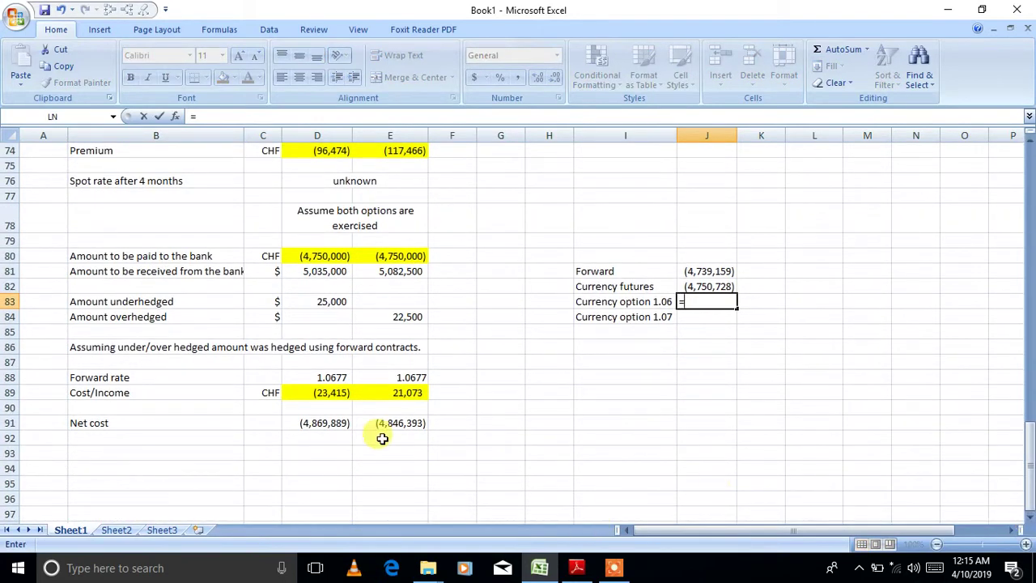
click(331, 423)
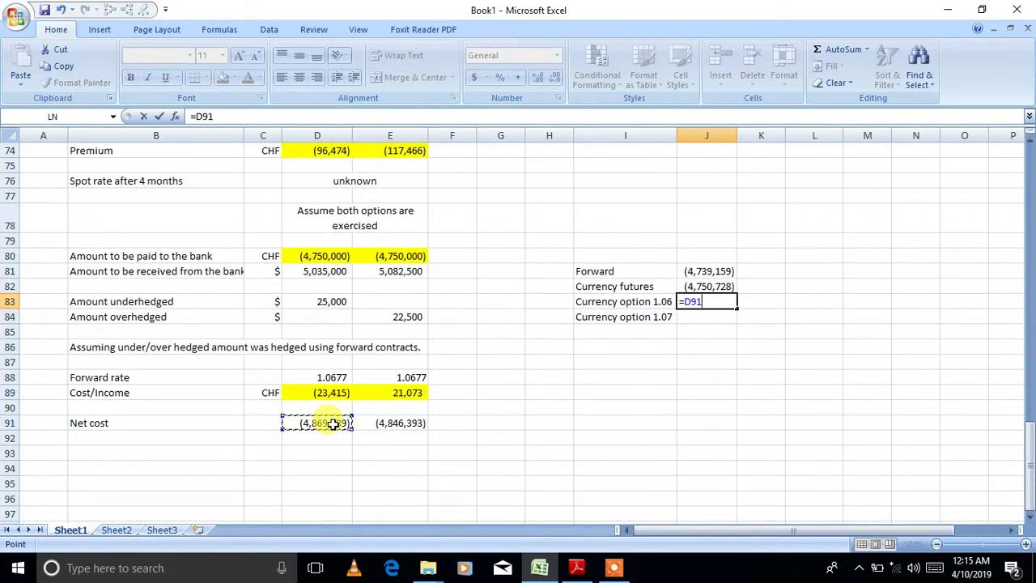
key(Return)
text(=)
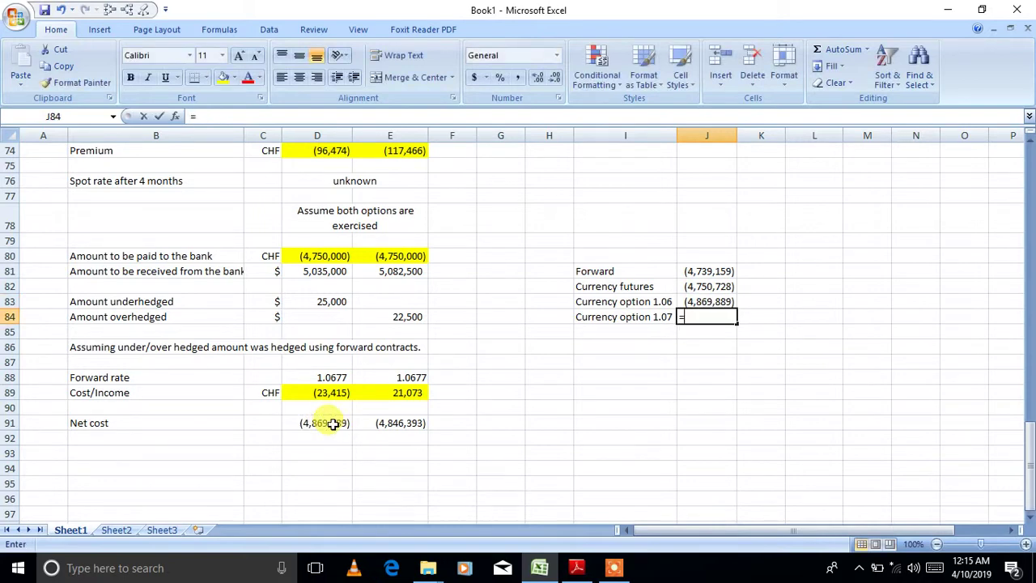
click(386, 423)
key(Return)
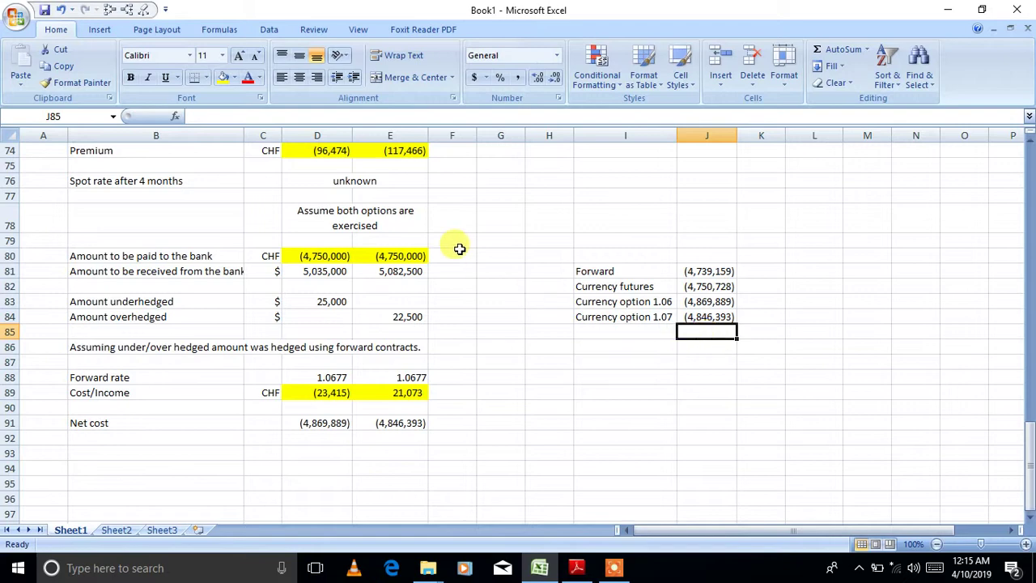
click(365, 212)
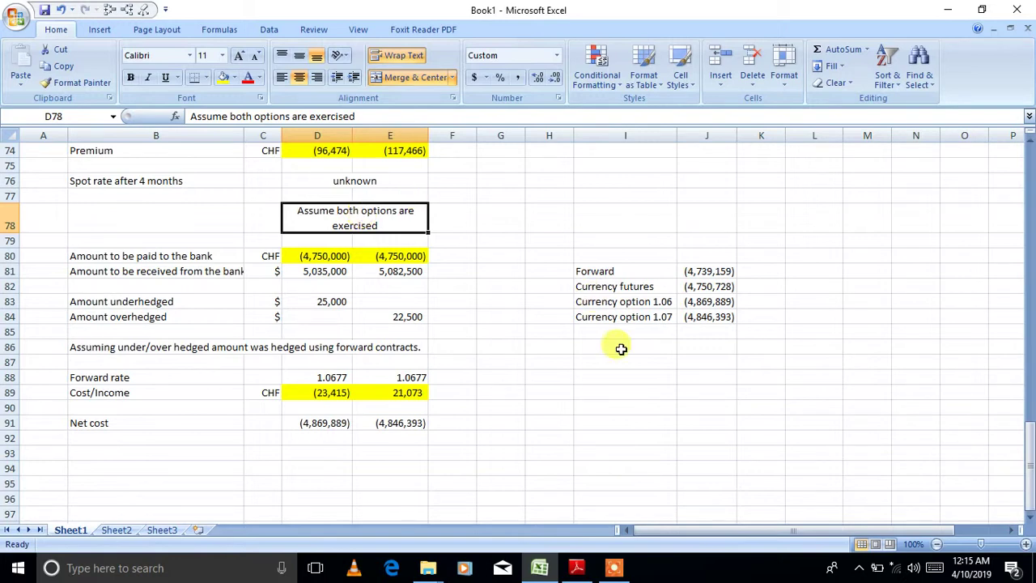
click(698, 302)
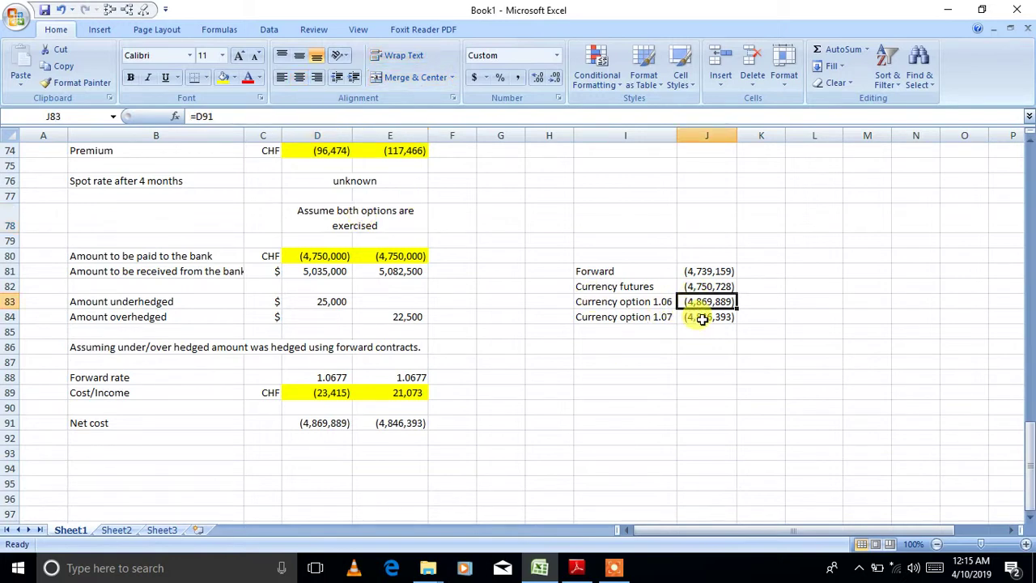
click(696, 316)
drag(646, 301, 700, 301)
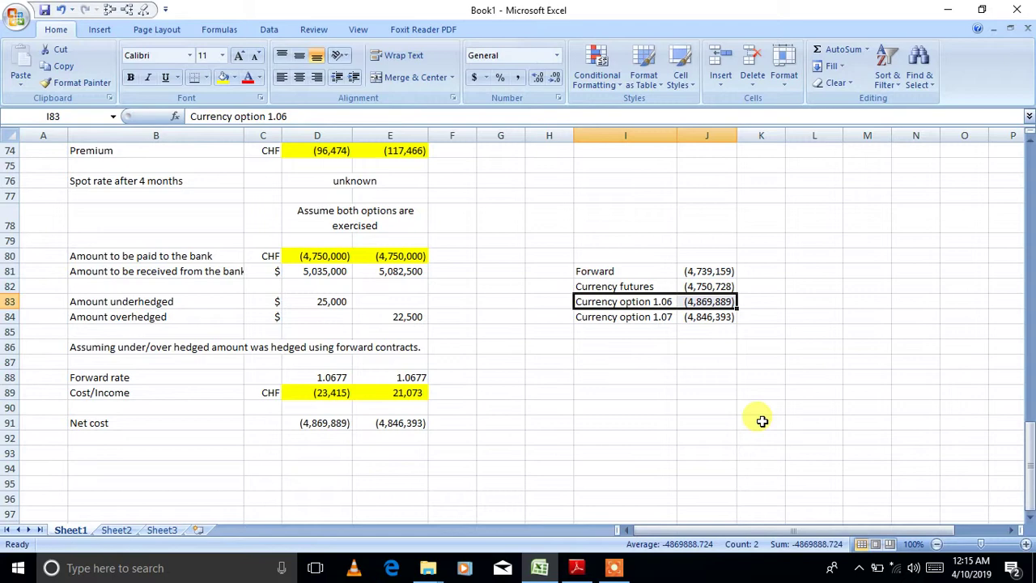
- Fill the 1.06 option row light red and type 'Not worthy' in K83
click(236, 78)
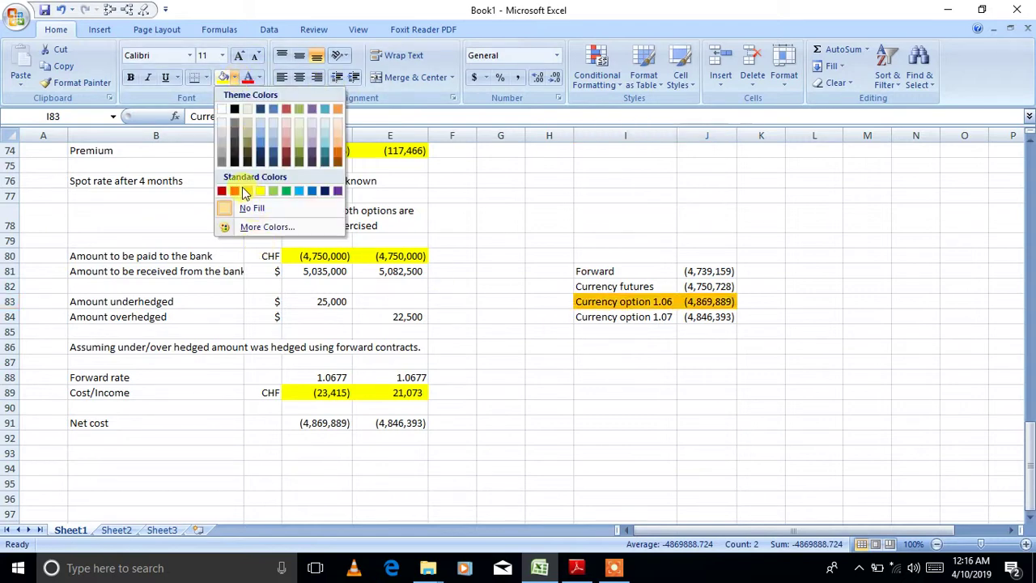
click(286, 133)
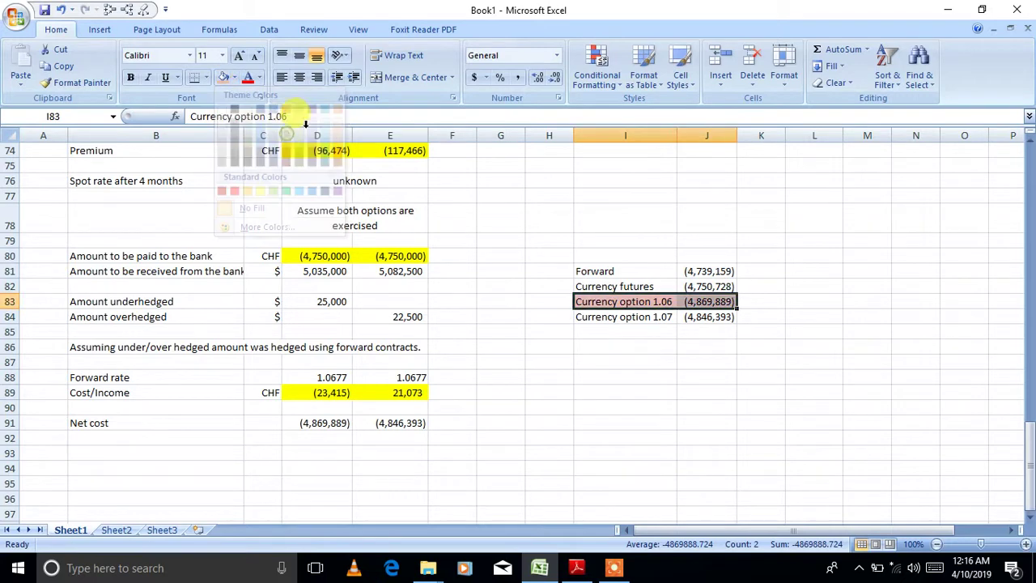
click(776, 301)
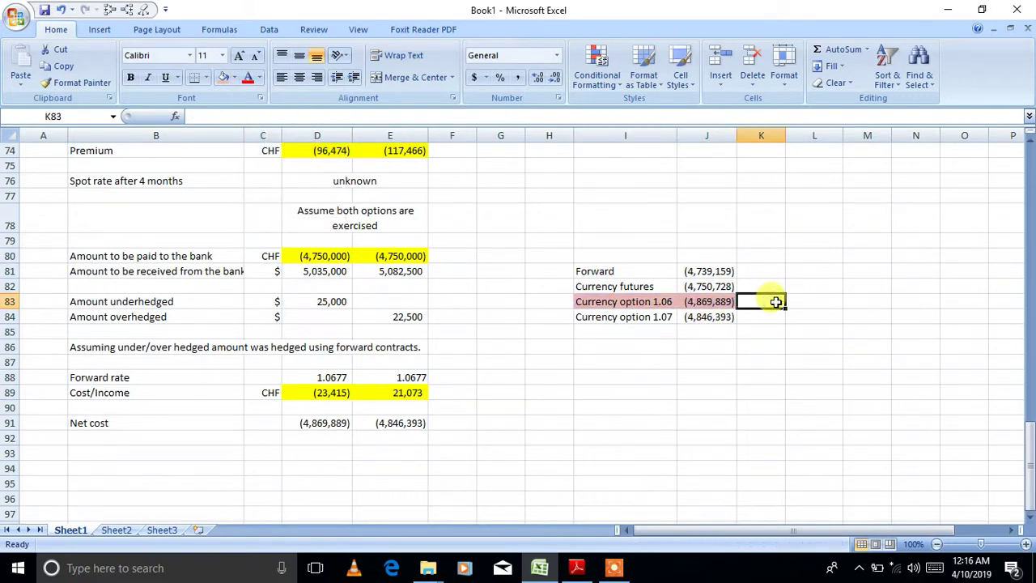
text(Not worthy)
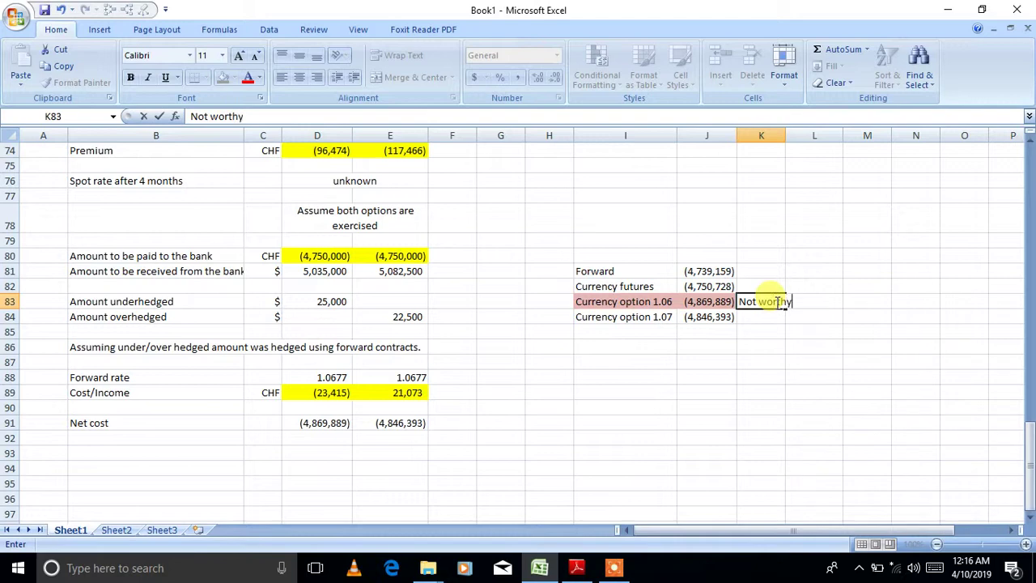
key(Return)
- Recheck the option cost formulas in J83 and J84 and select the method labels
click(723, 301)
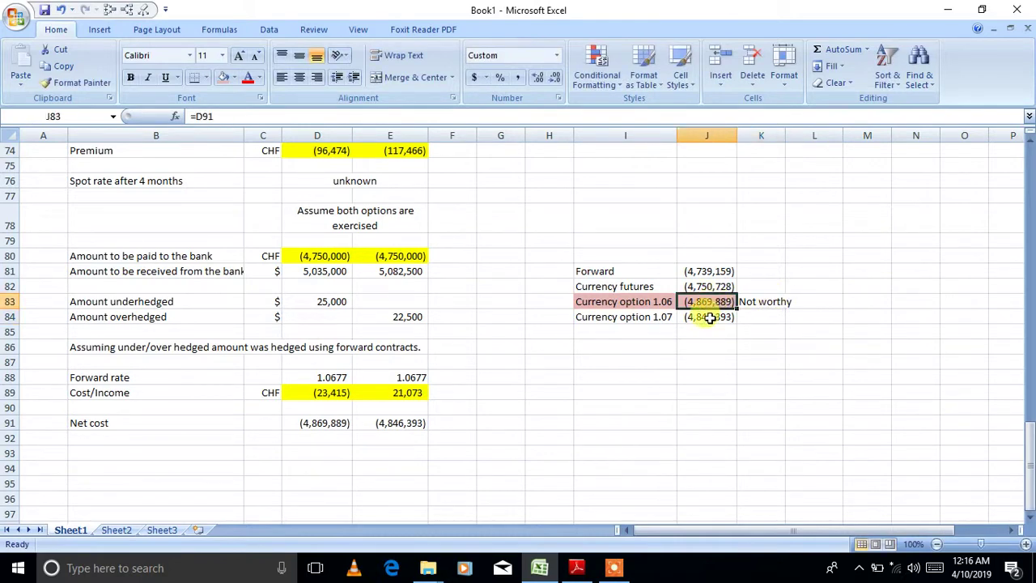
click(710, 318)
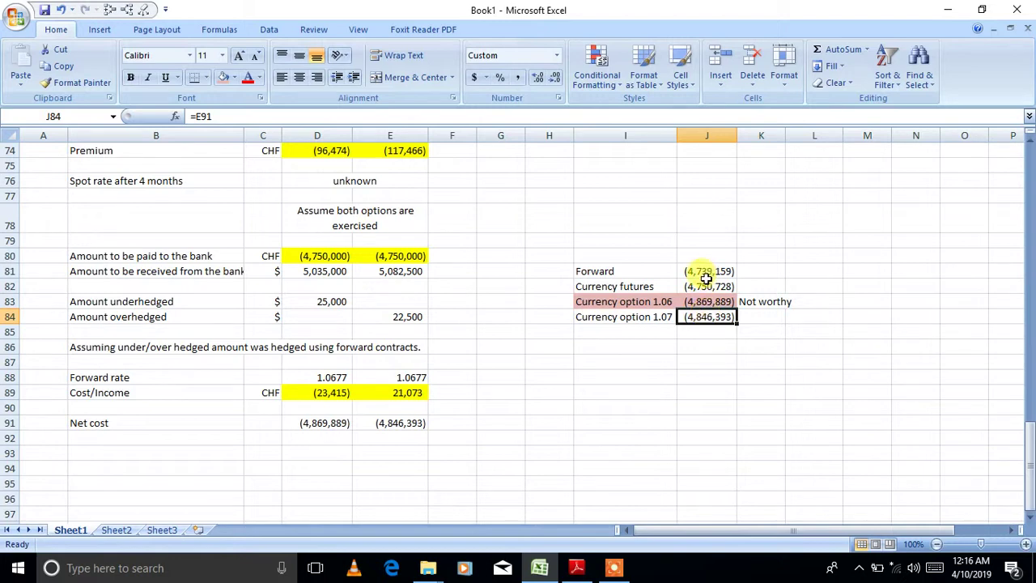
drag(629, 272, 629, 285)
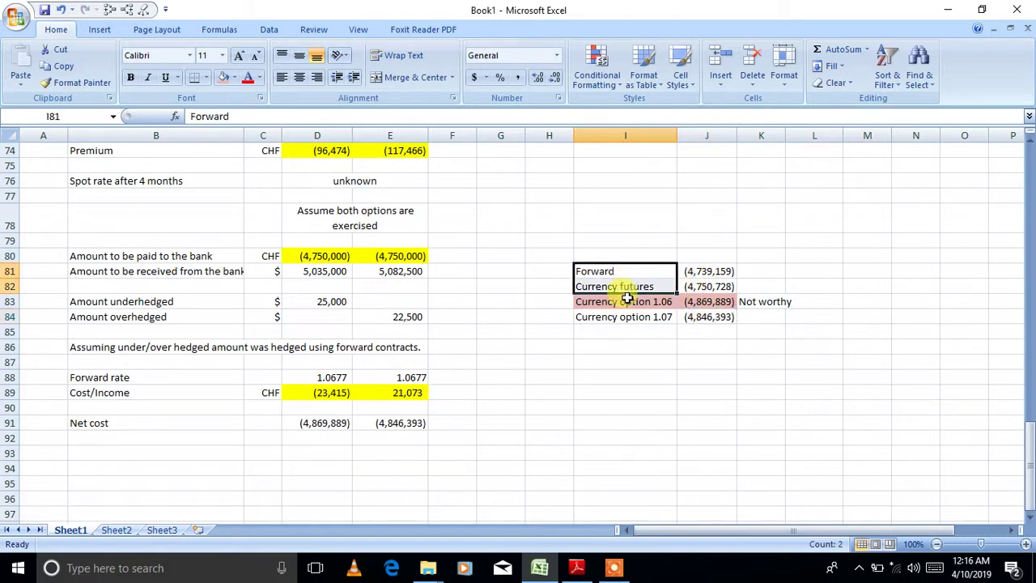
click(622, 317)
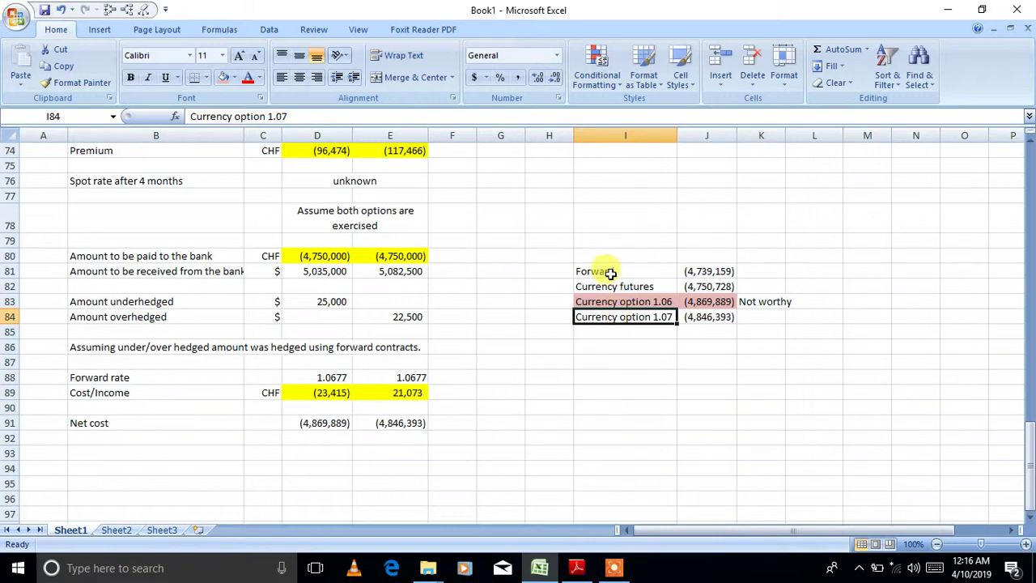
drag(613, 272, 610, 280)
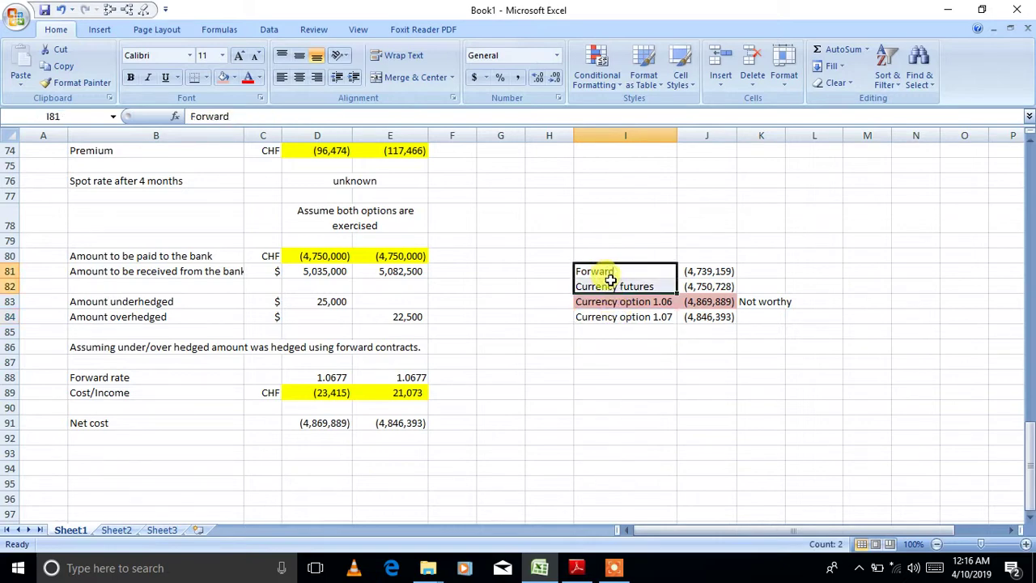
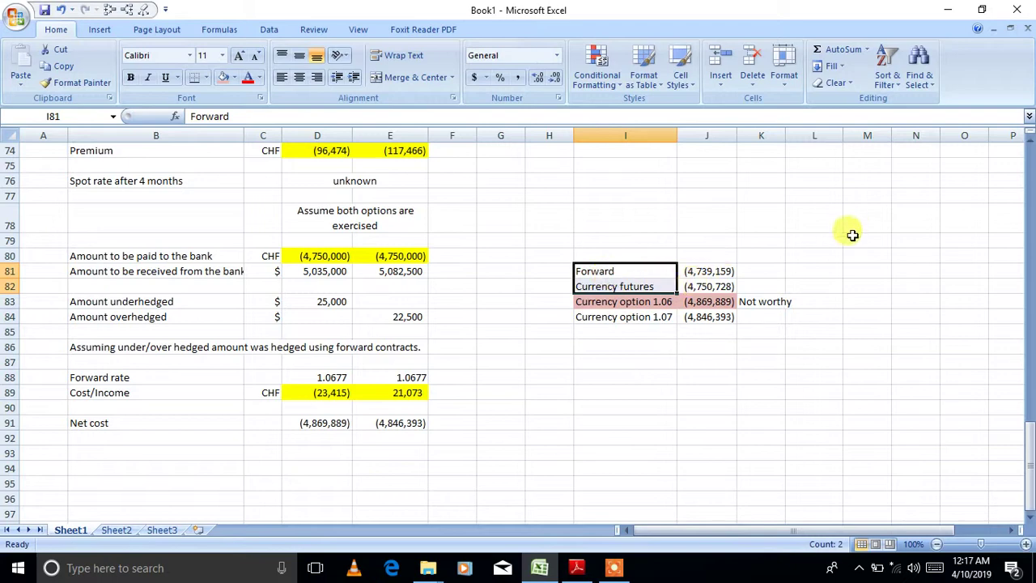
- Enter the heading 'Exchange rate movements' across L79:M79
click(816, 253)
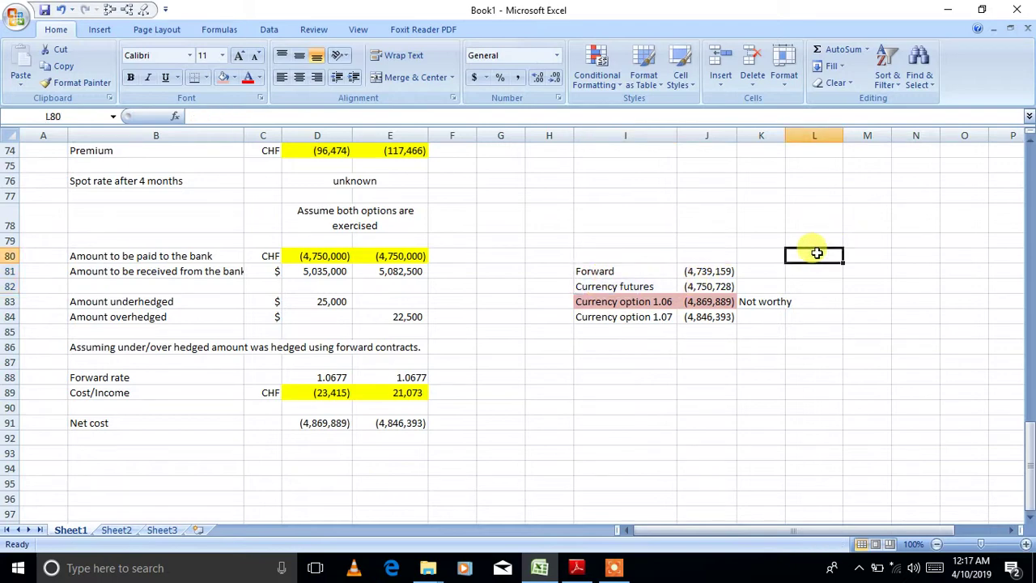
drag(820, 236, 851, 238)
text(E)
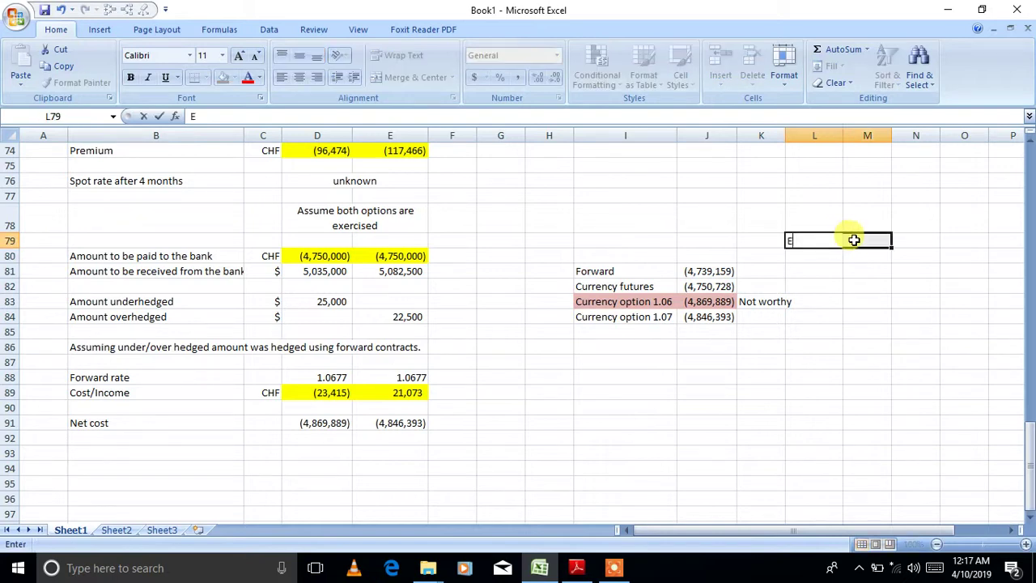
text(xchange rate movements)
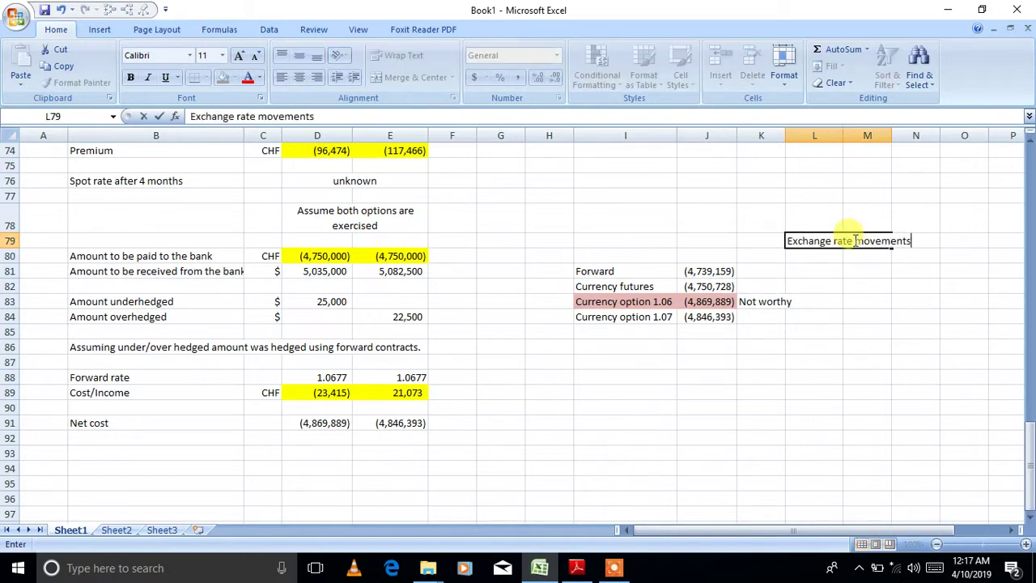
click(855, 240)
- Label L80 'favourable' and M80 'adverse'
click(822, 257)
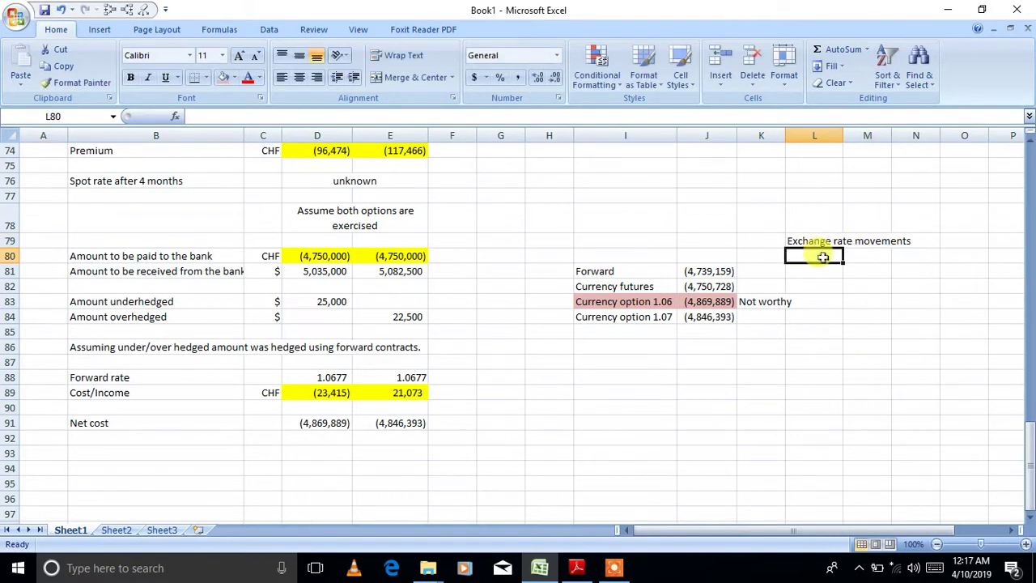
text(favourabl)
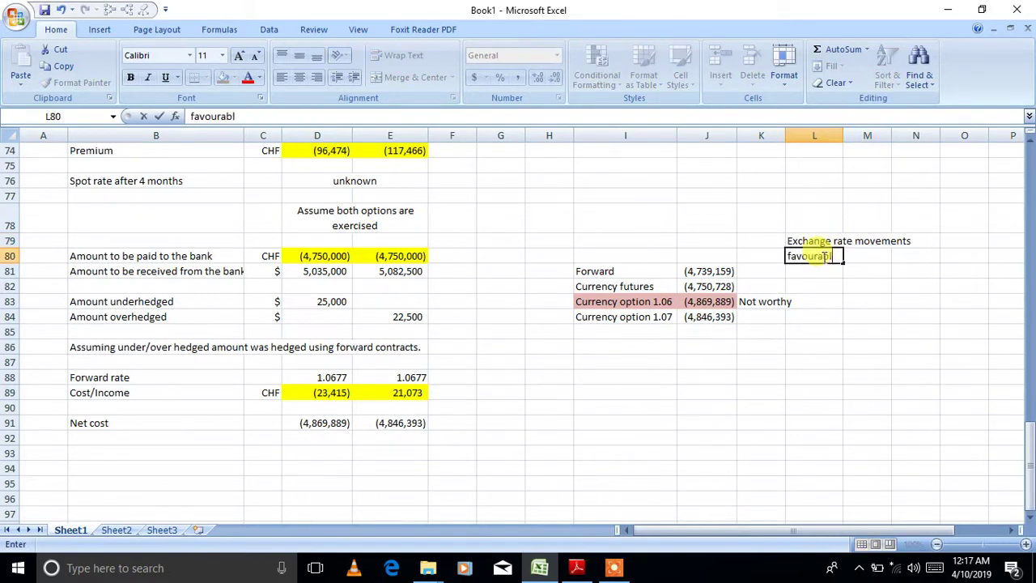
text(e advers)
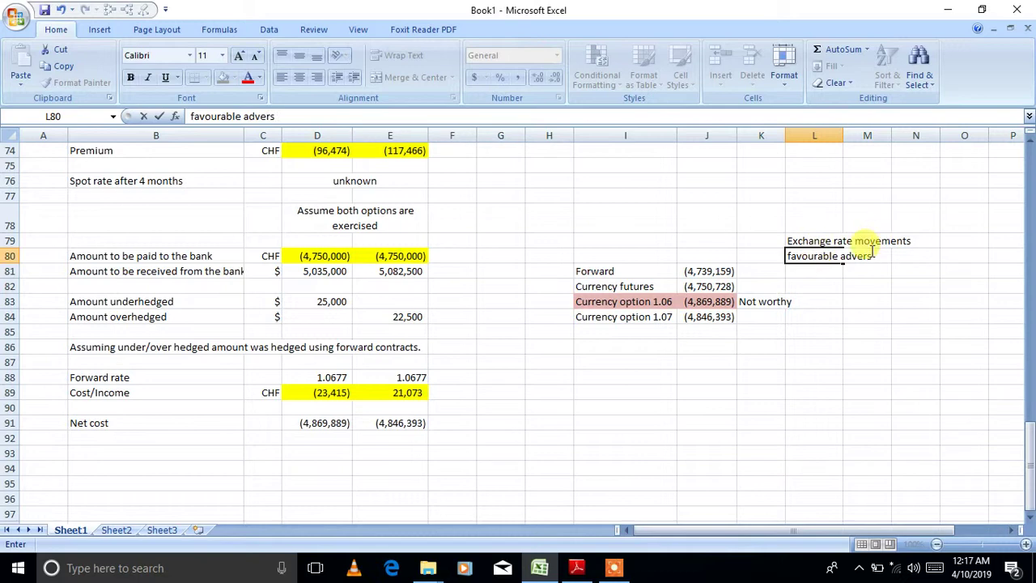
drag(872, 254, 842, 257)
key(Delete)
key(Tab)
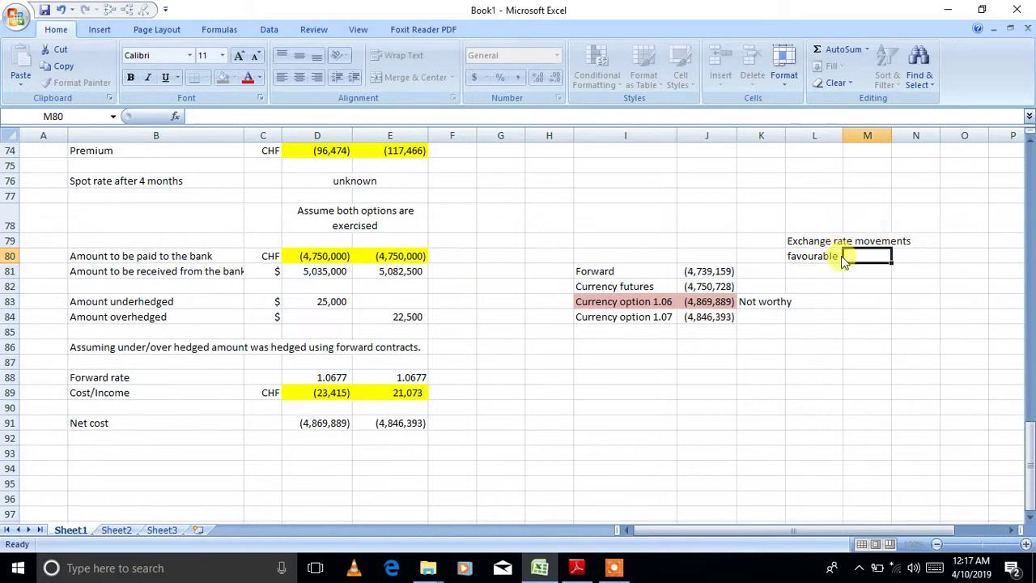
text(advers)
key(Return)
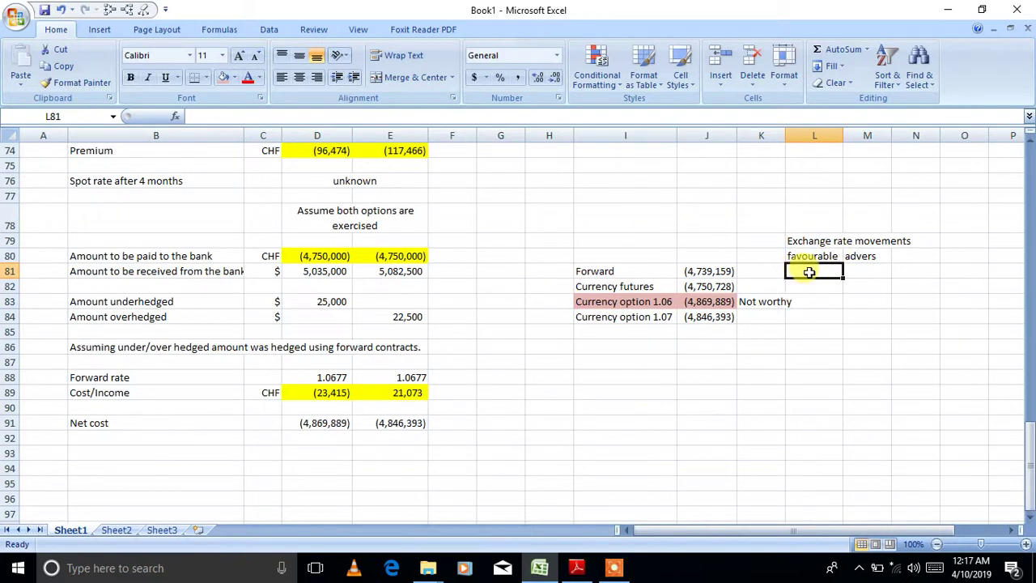
- Enter 'can't benefit' in L81 and 'safeguarded' in M81, autofitting column L and correcting 'adverse'
text(can't)
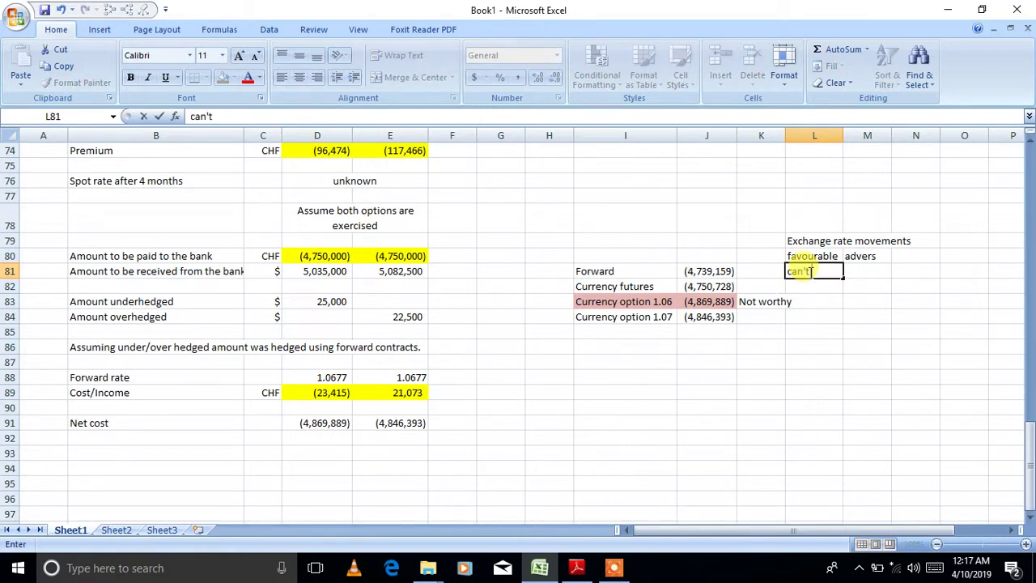
text( beneif)
key(BackSpace)
key(BackSpace)
text(fit)
key(Tab)
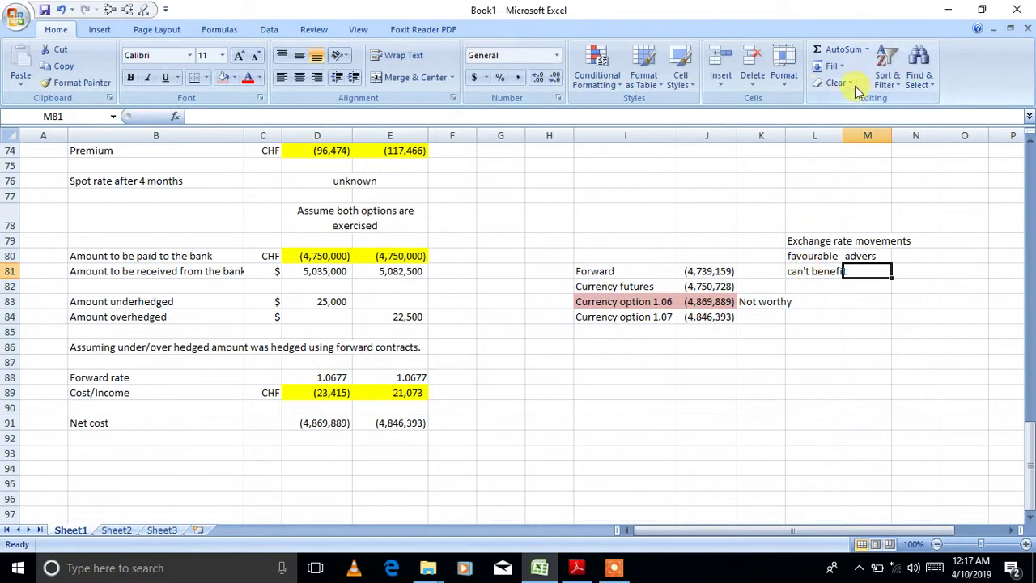
double_click(842, 135)
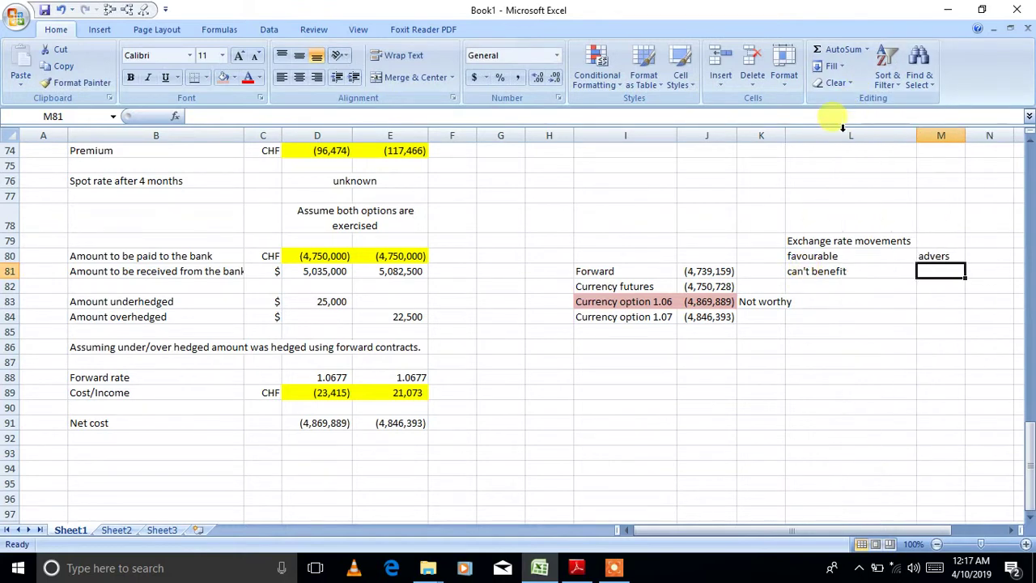
double_click(953, 256)
text(e)
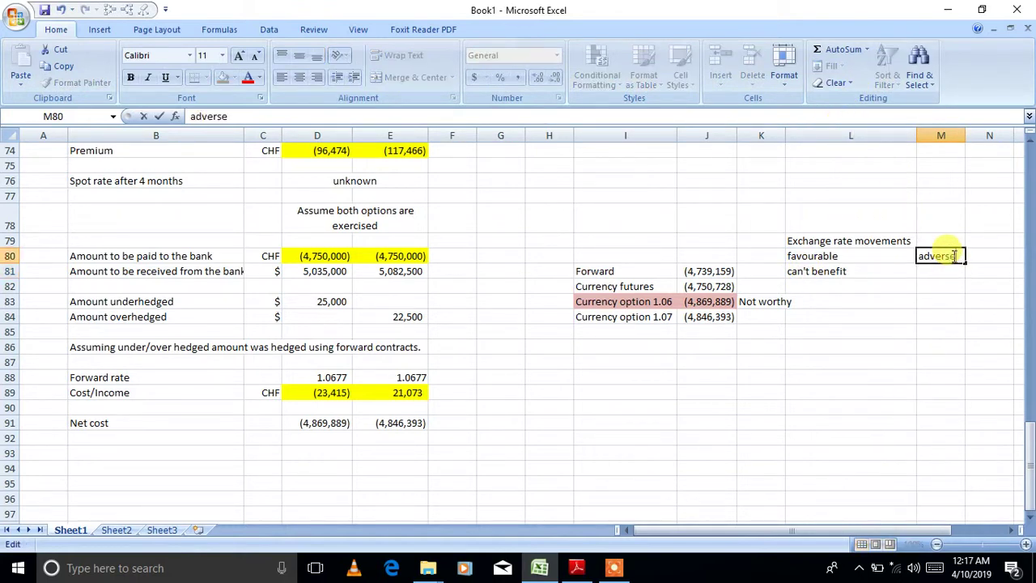
key(BackSpace)
key(BackSpace)
text(safe)
key(Return)
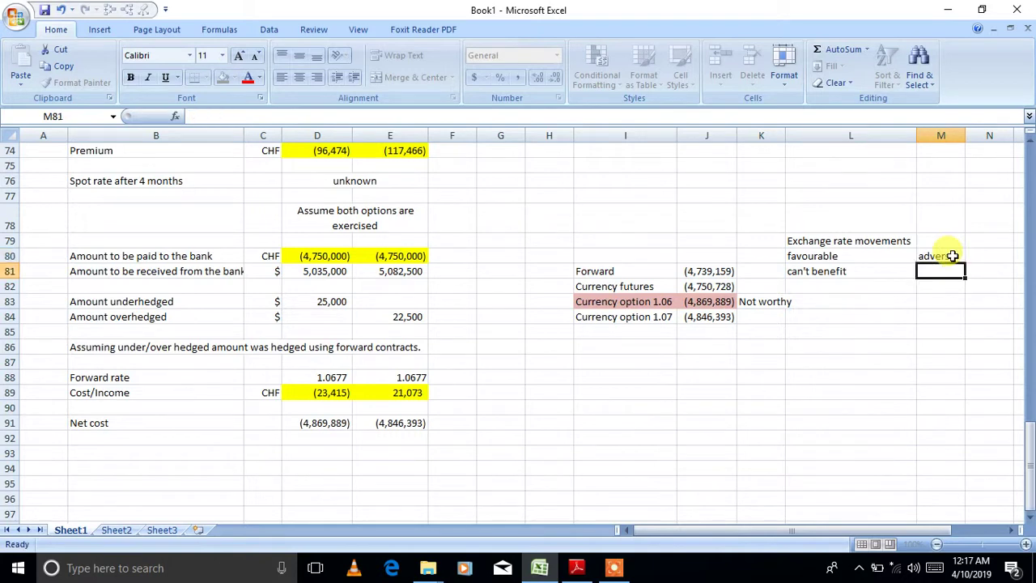
text(safe)
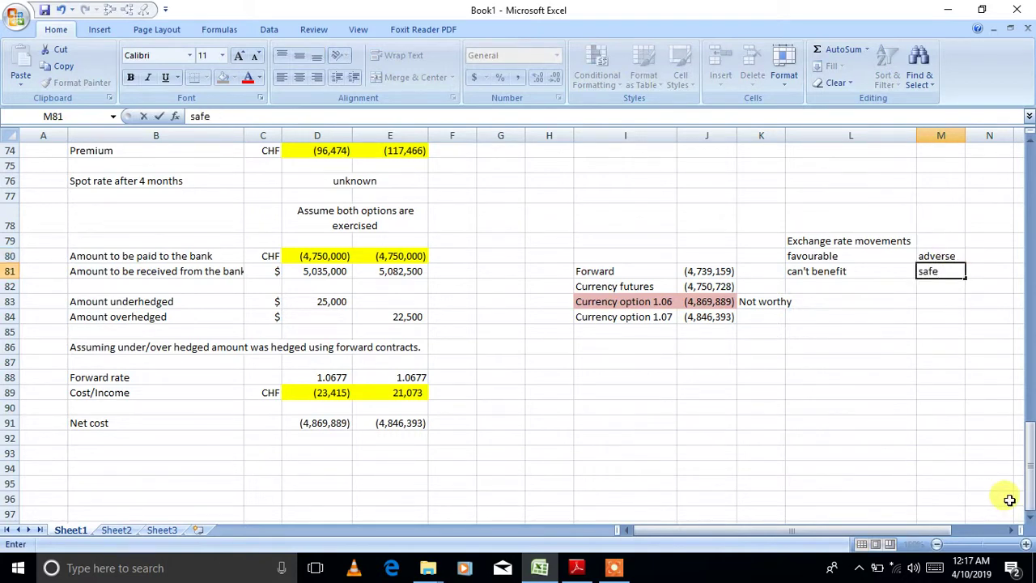
text(guarded)
key(Return)
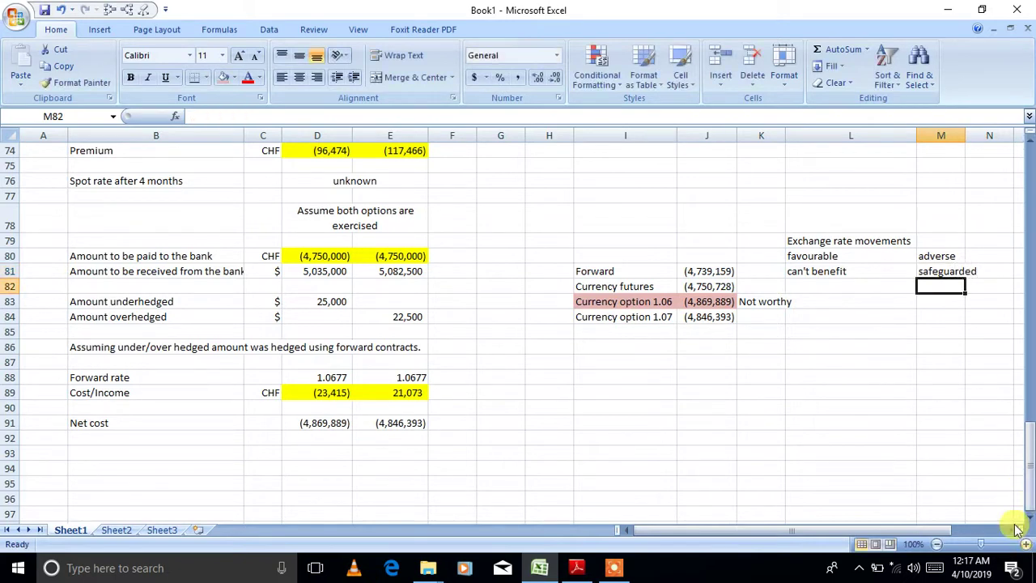
- Copy the forward row's 'can't benefit'/'safeguarded' entries into the Currency futures row 82
click(820, 284)
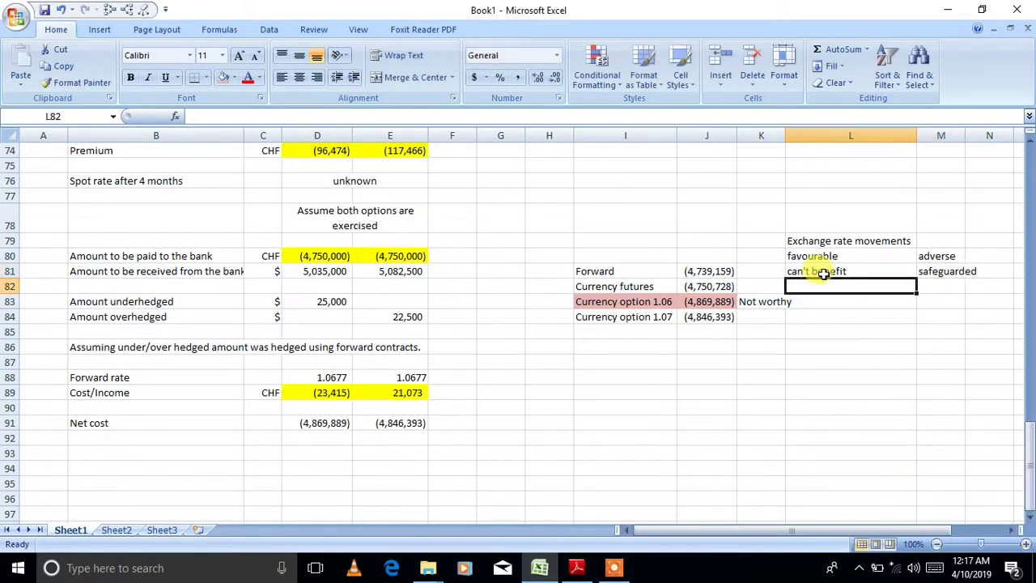
drag(822, 273, 921, 274)
key(ctrl+c)
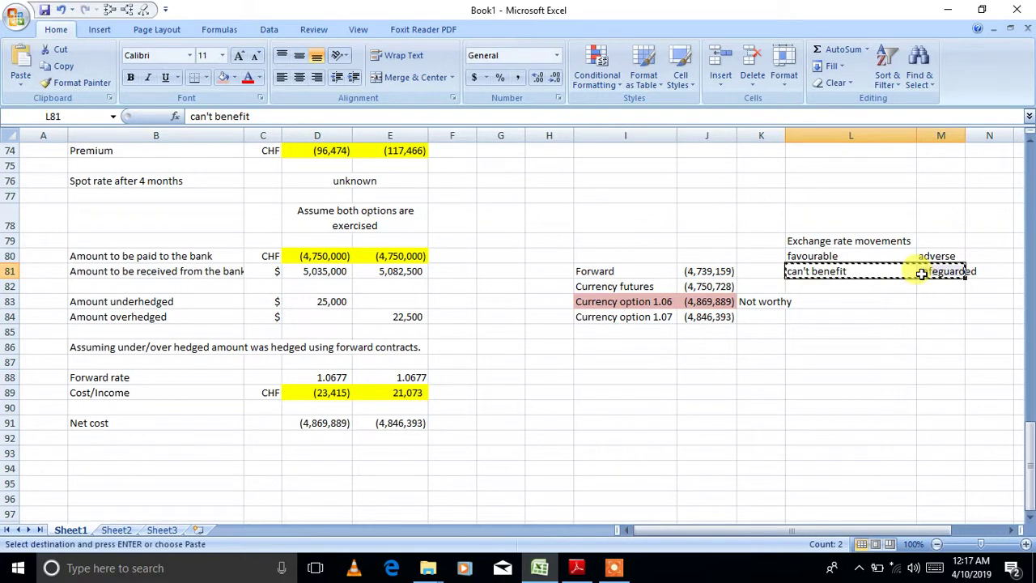
click(867, 284)
key(ctrl+v)
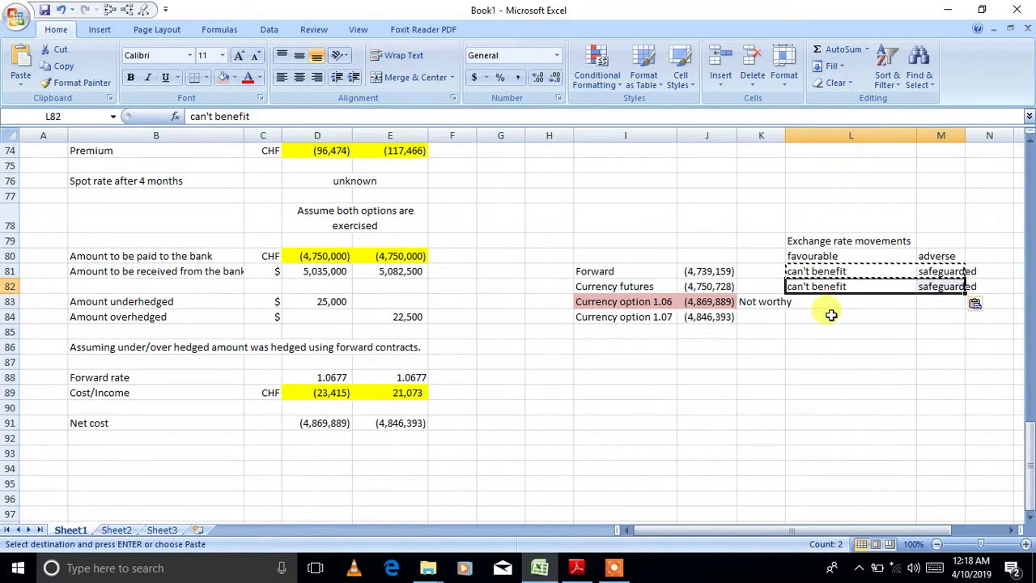
- Mark Currency option 1.07 as 'CAN benefit' and 'safeguarded' in L84:M84
click(923, 317)
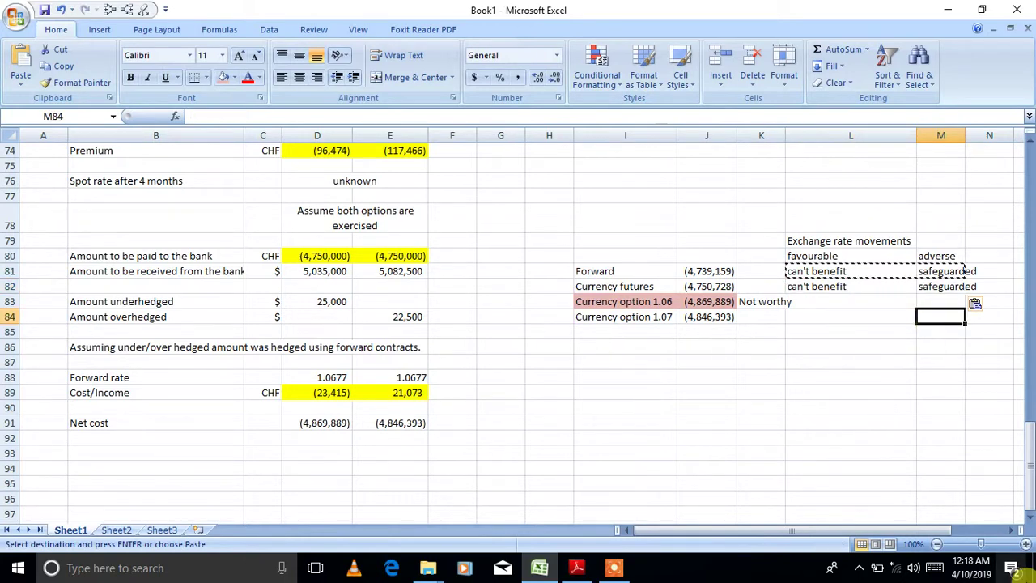
text(safeguarded)
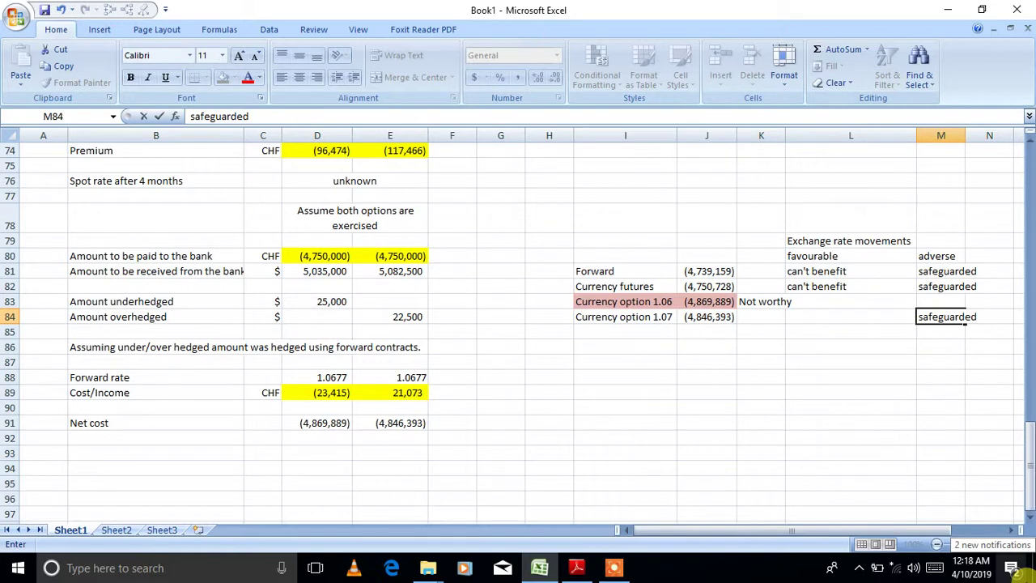
key(Return)
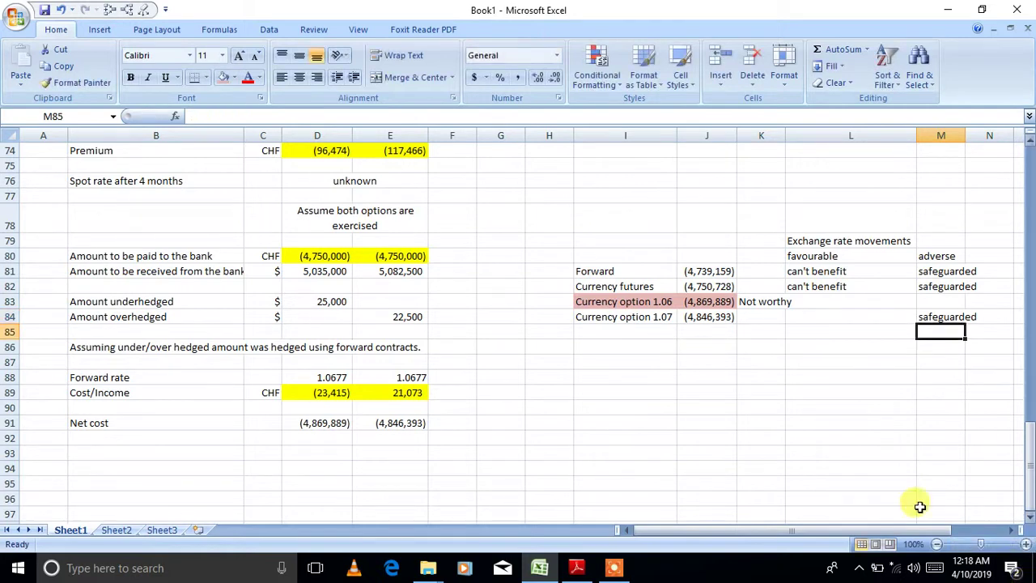
click(833, 318)
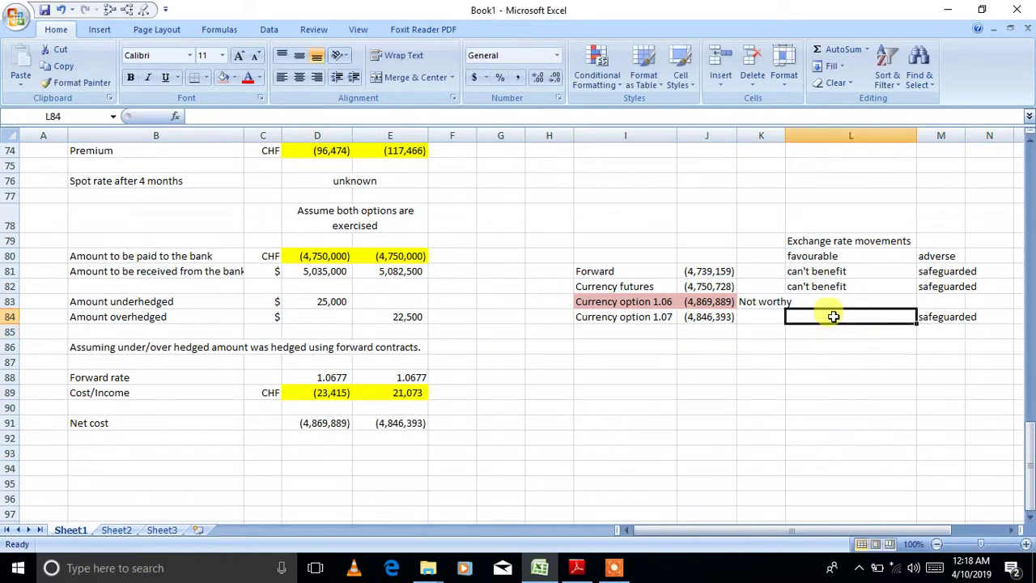
text(can be)
key(BackSpace)
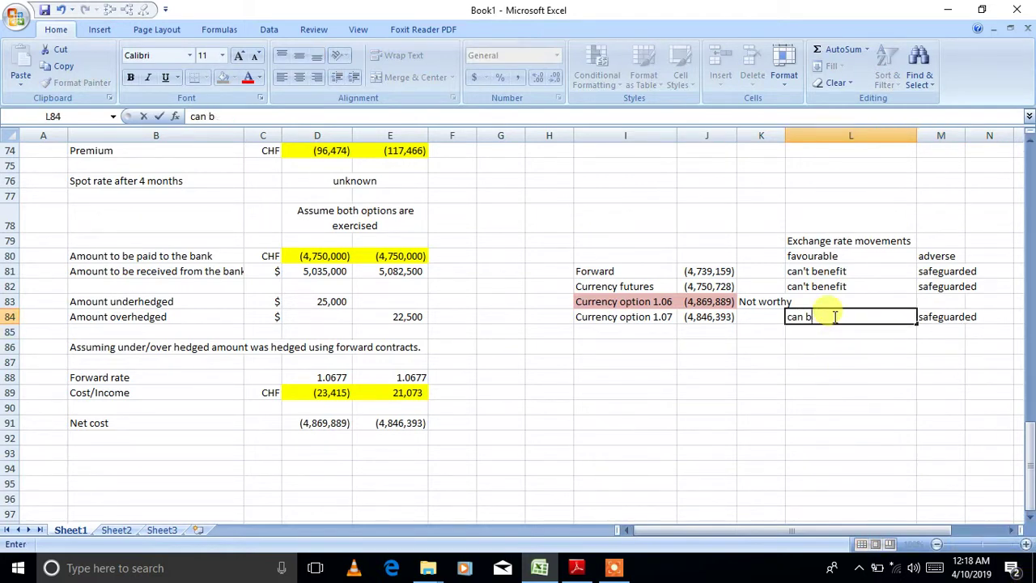
key(BackSpace)
key(BackSpace)
key(BackSpace)
key(BackSpace)
key(BackSpace)
text(CAN bene)
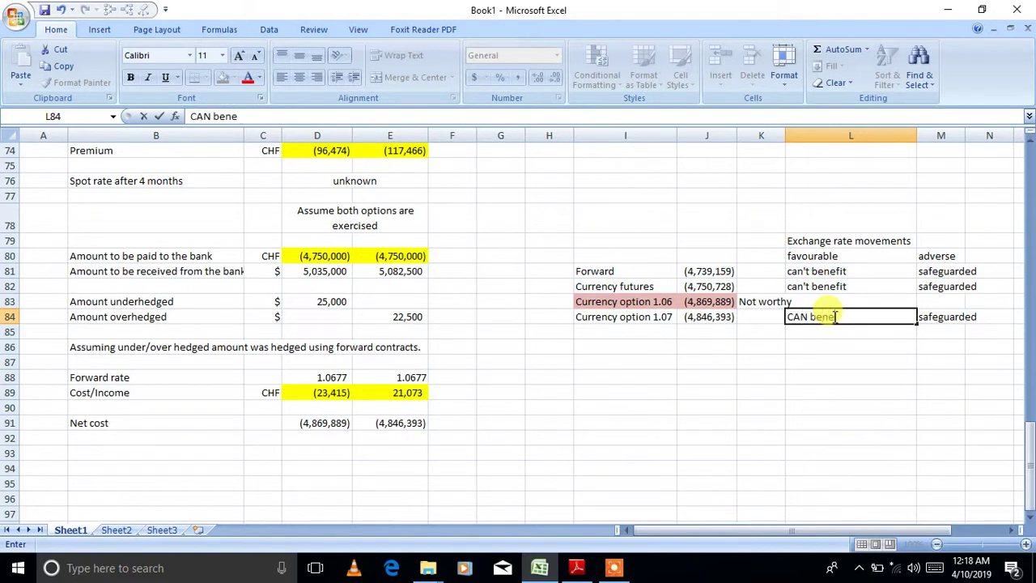
text(fit)
key(Return)
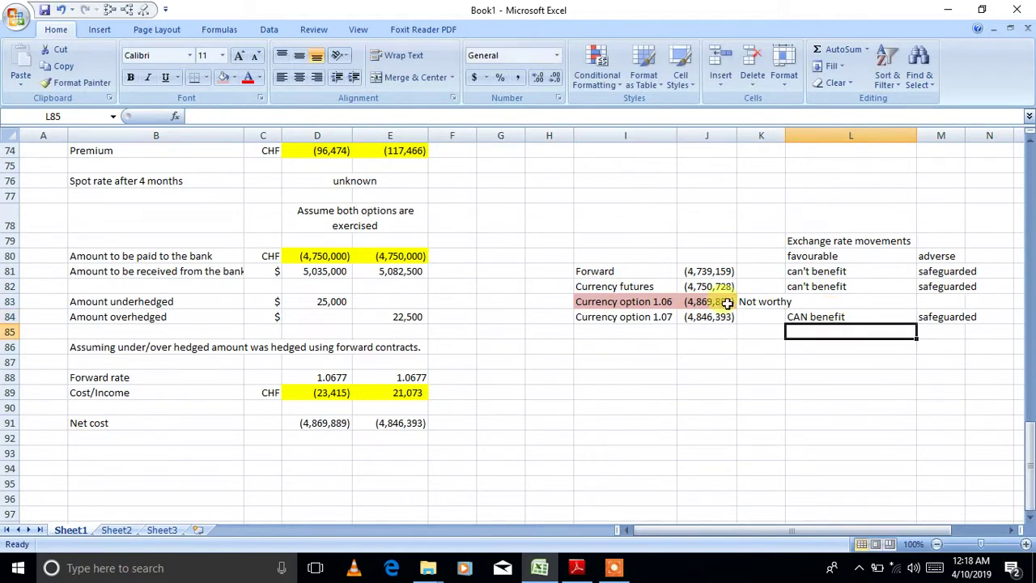
drag(648, 271, 694, 286)
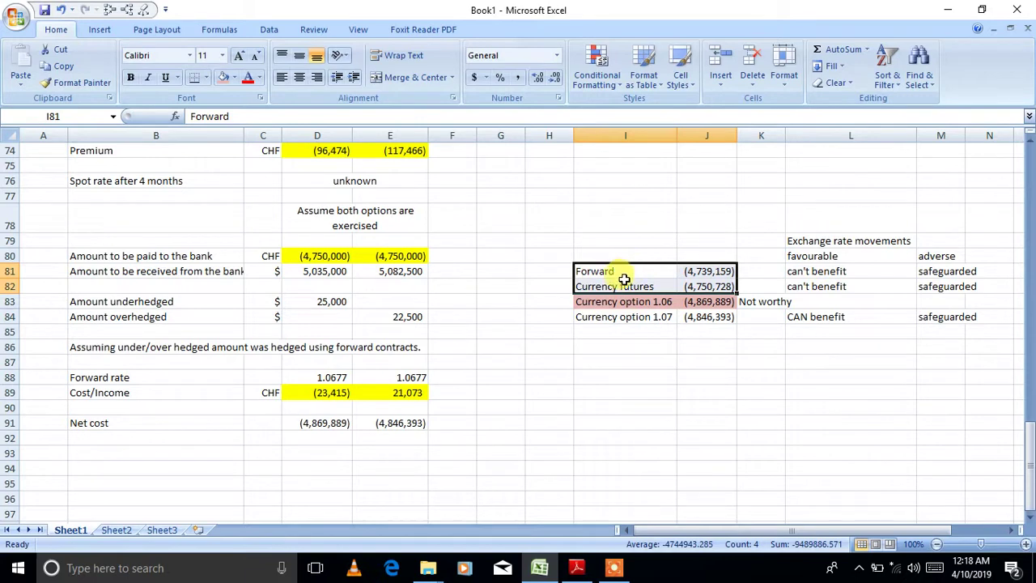
- Fill the Currency futures row I82:J82 light red, matching rejected option 1.06
drag(620, 286, 725, 287)
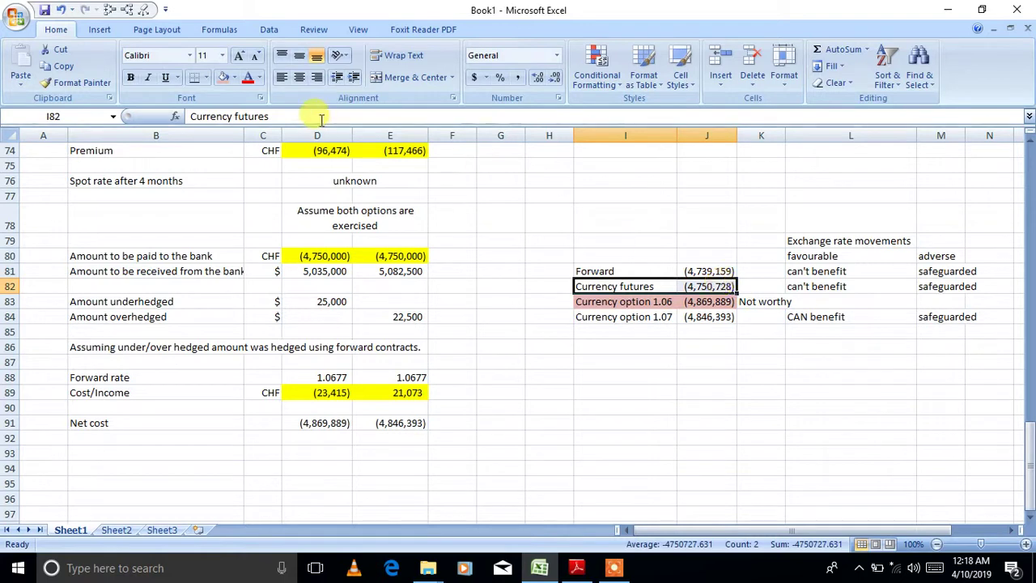
click(224, 78)
click(528, 409)
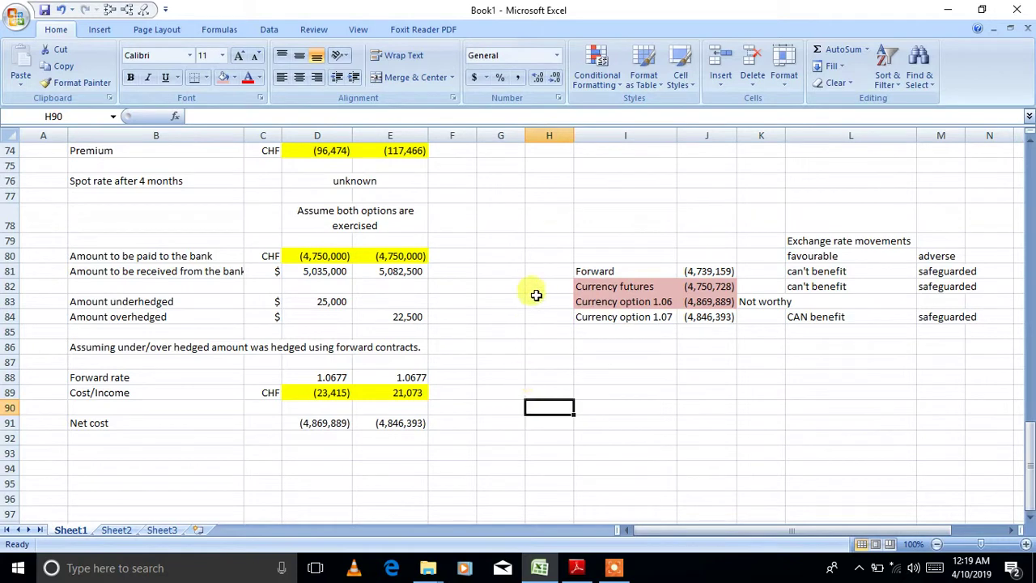
click(594, 271)
click(610, 320)
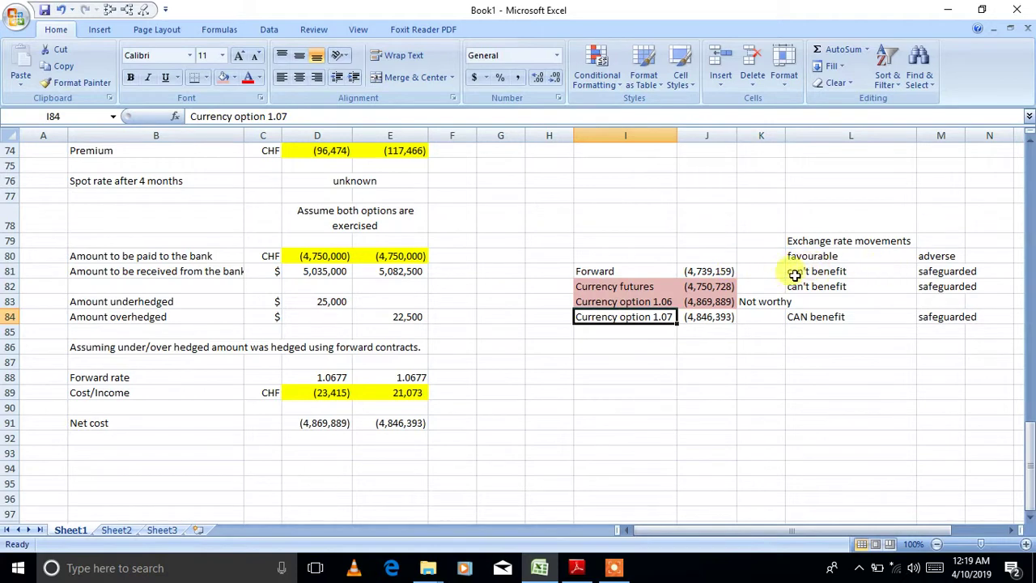
click(671, 274)
click(666, 318)
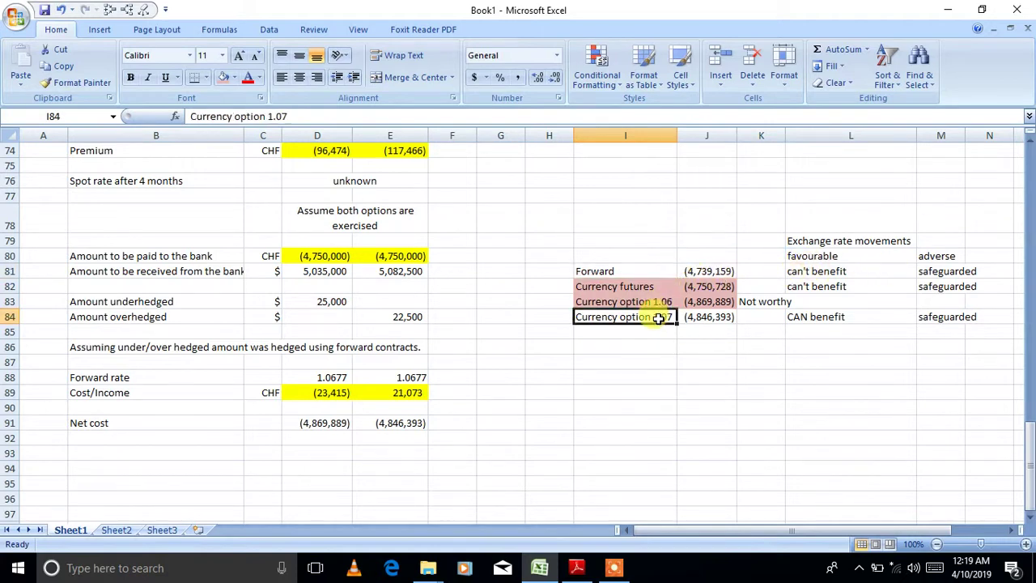
click(931, 273)
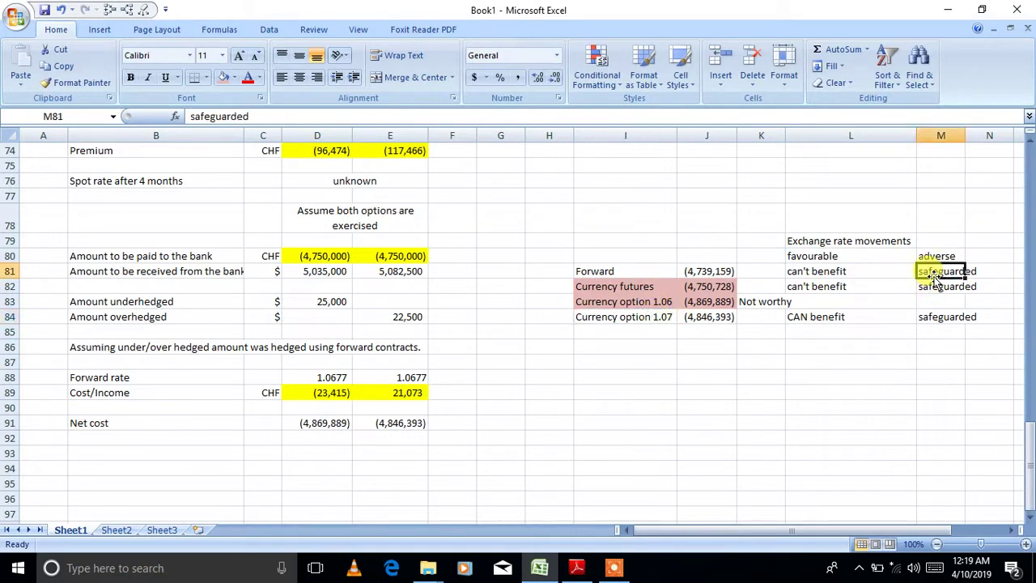
click(935, 316)
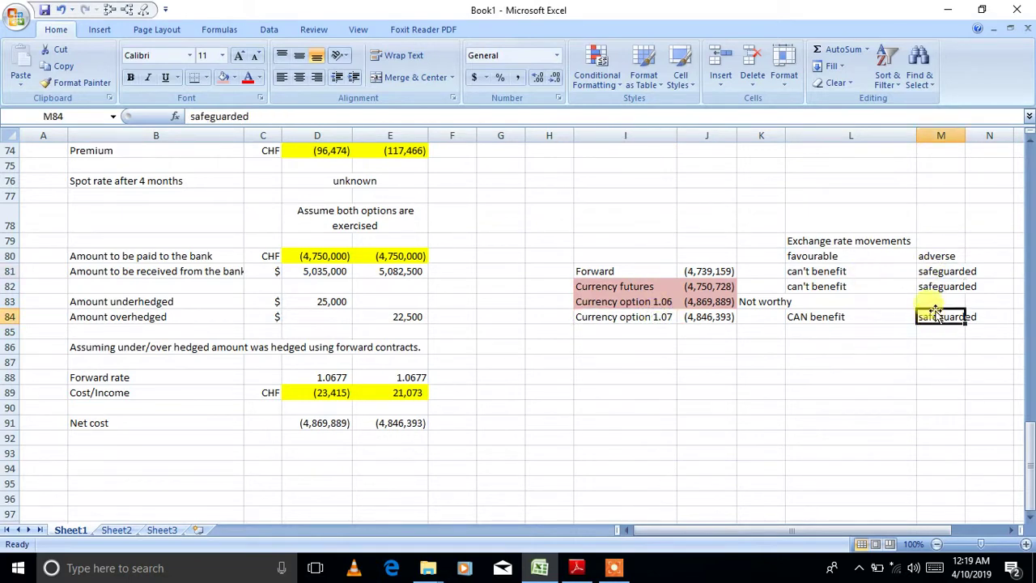
click(824, 270)
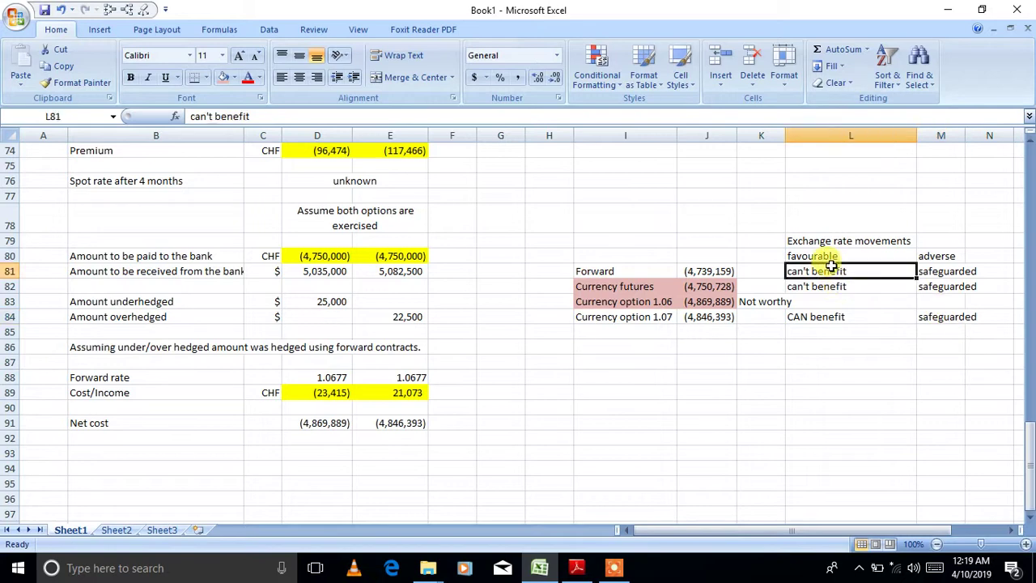
click(813, 317)
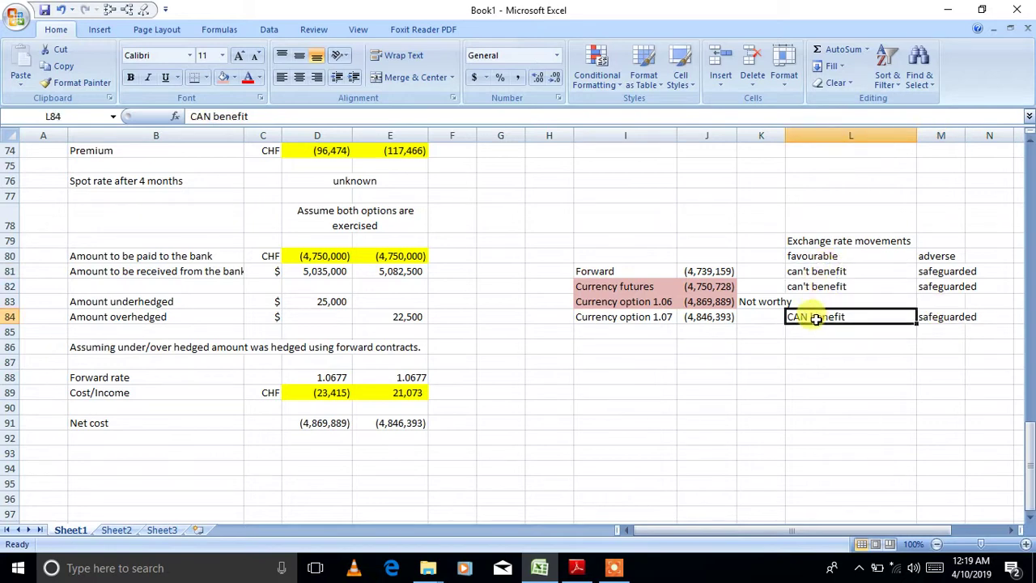
click(825, 271)
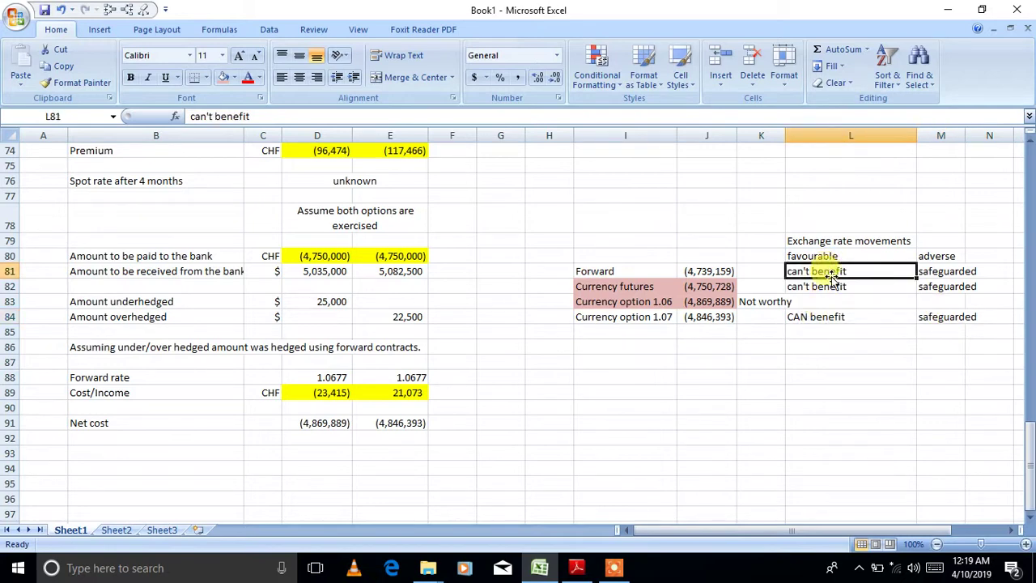
click(823, 317)
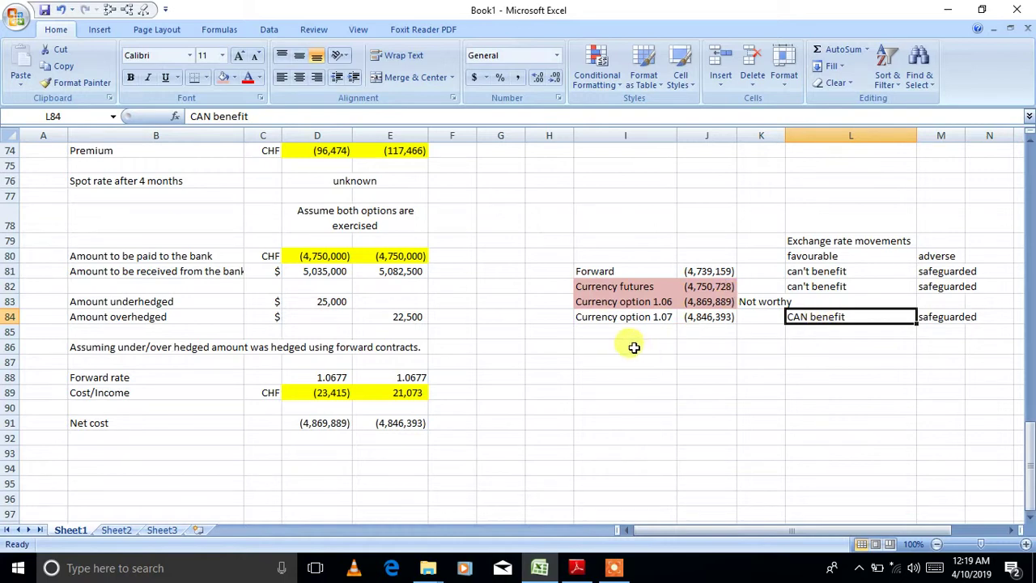
drag(669, 301, 700, 317)
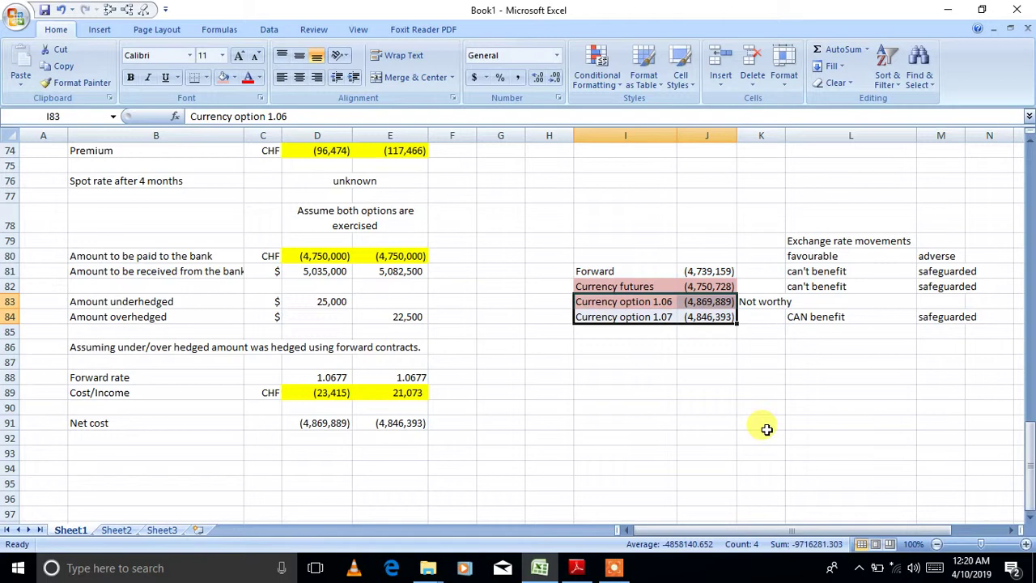
click(578, 287)
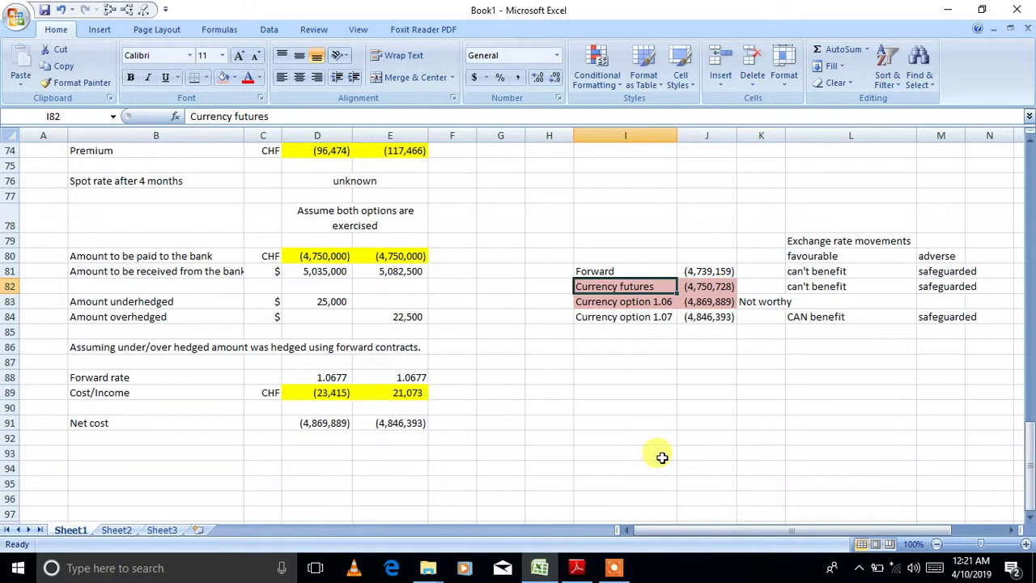
click(626, 379)
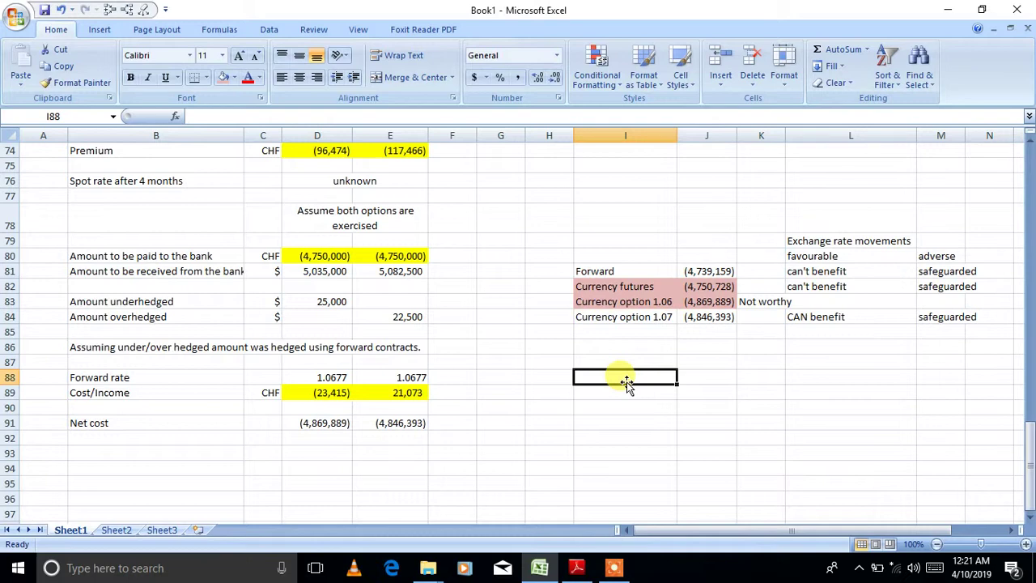
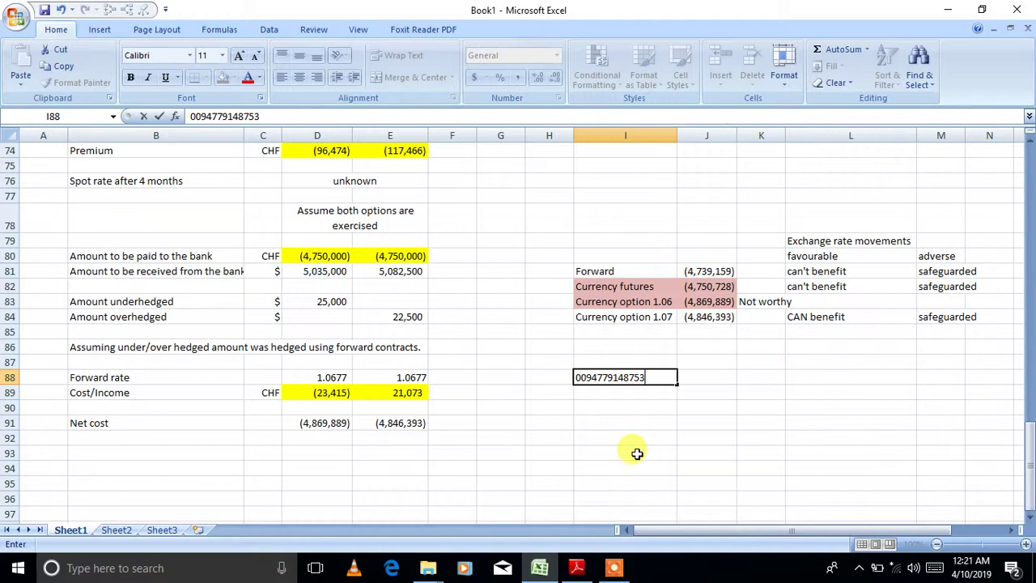
- Type a phone number into cell I88 below the comparison table
click(626, 572)
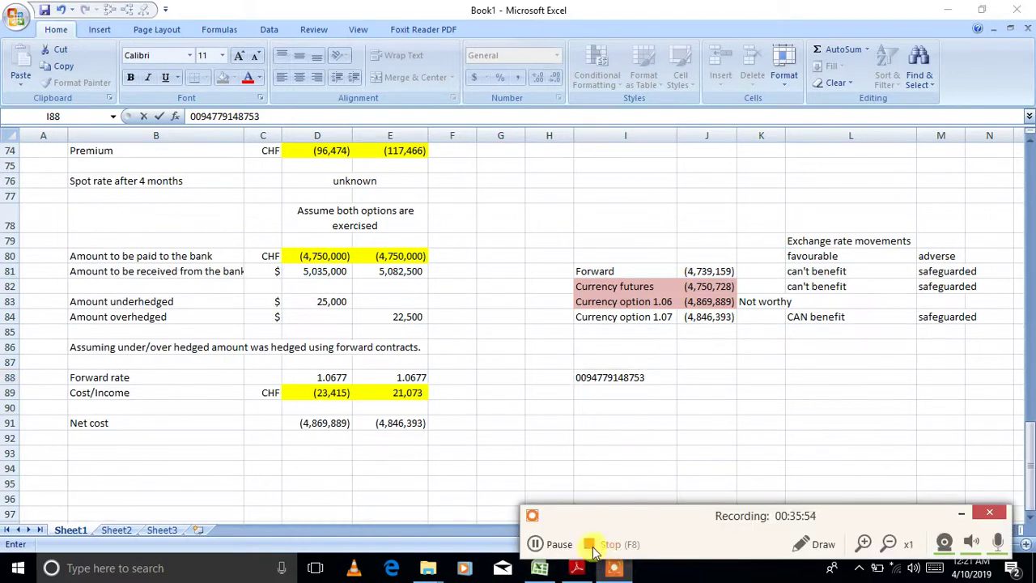